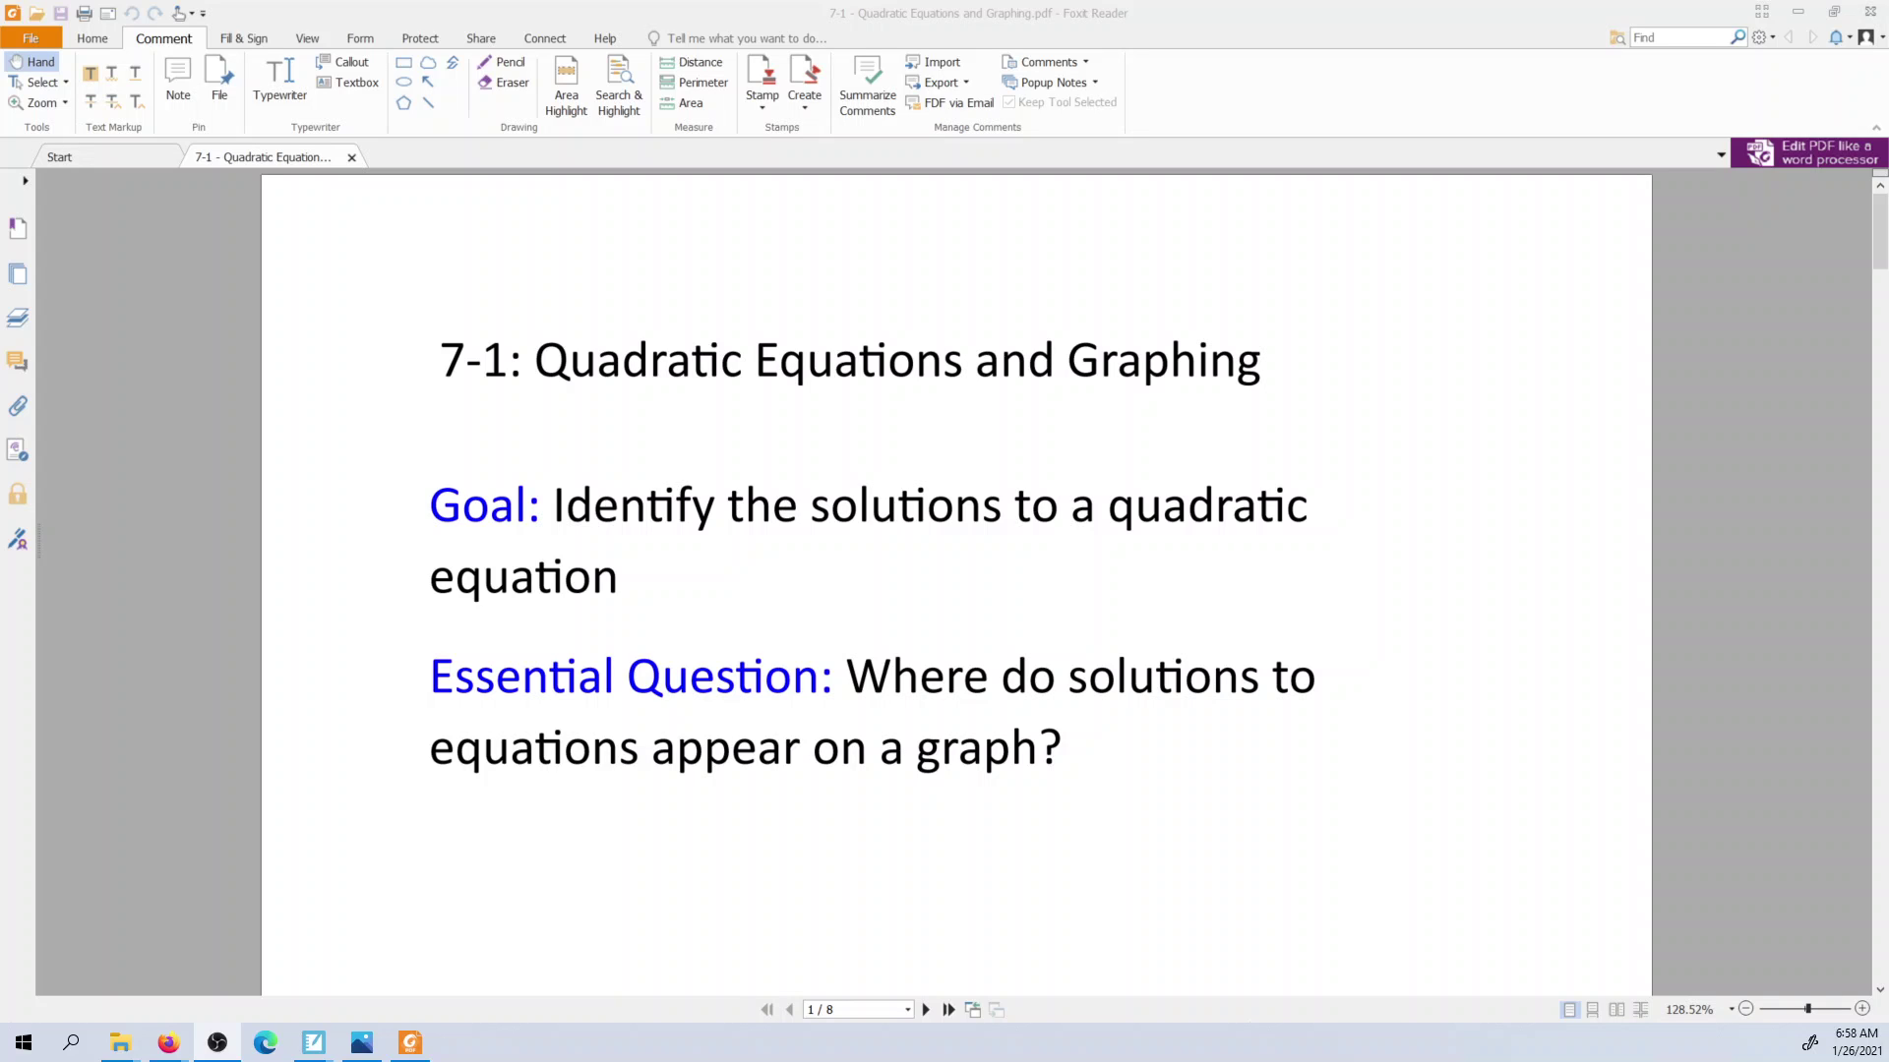
# Step: Page through the quadratic equations lesson PDF, reviewing the quadratic function definition and the Parts of a Quadratic page
pyautogui.click(927, 1009)
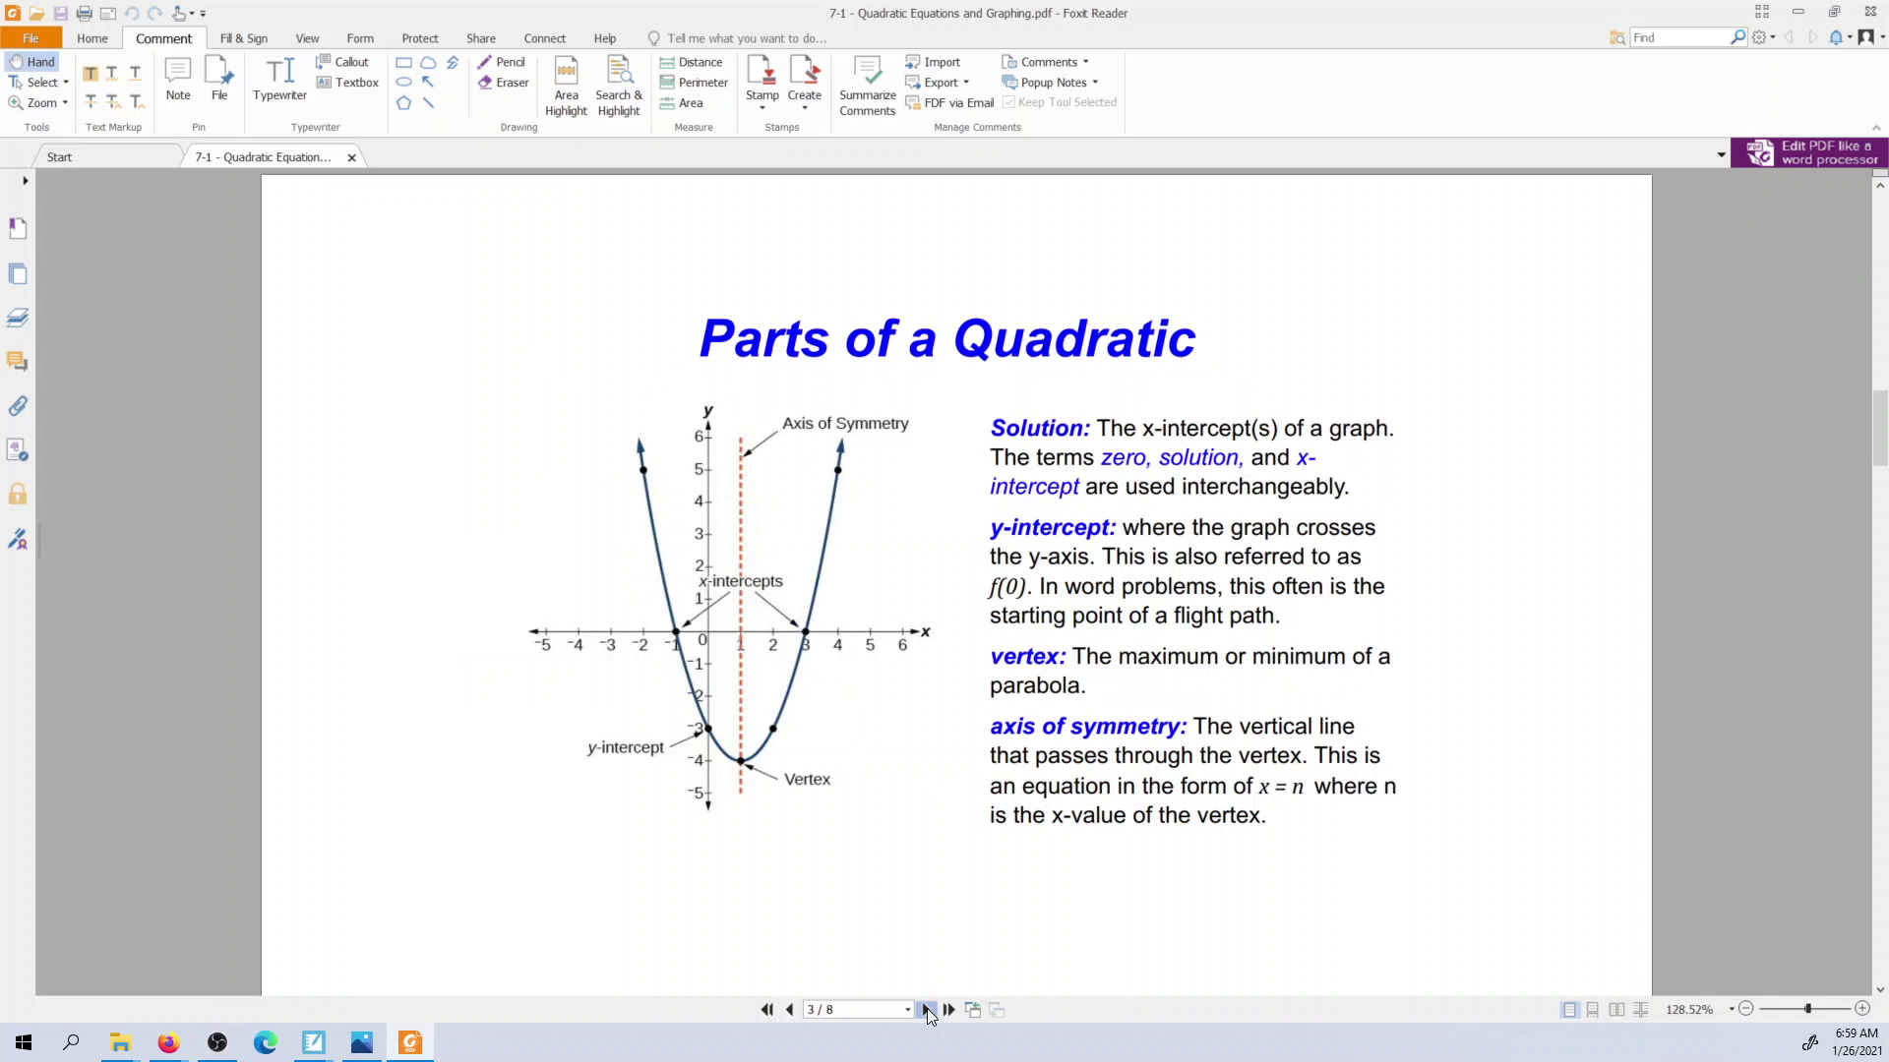
pyautogui.click(927, 1009)
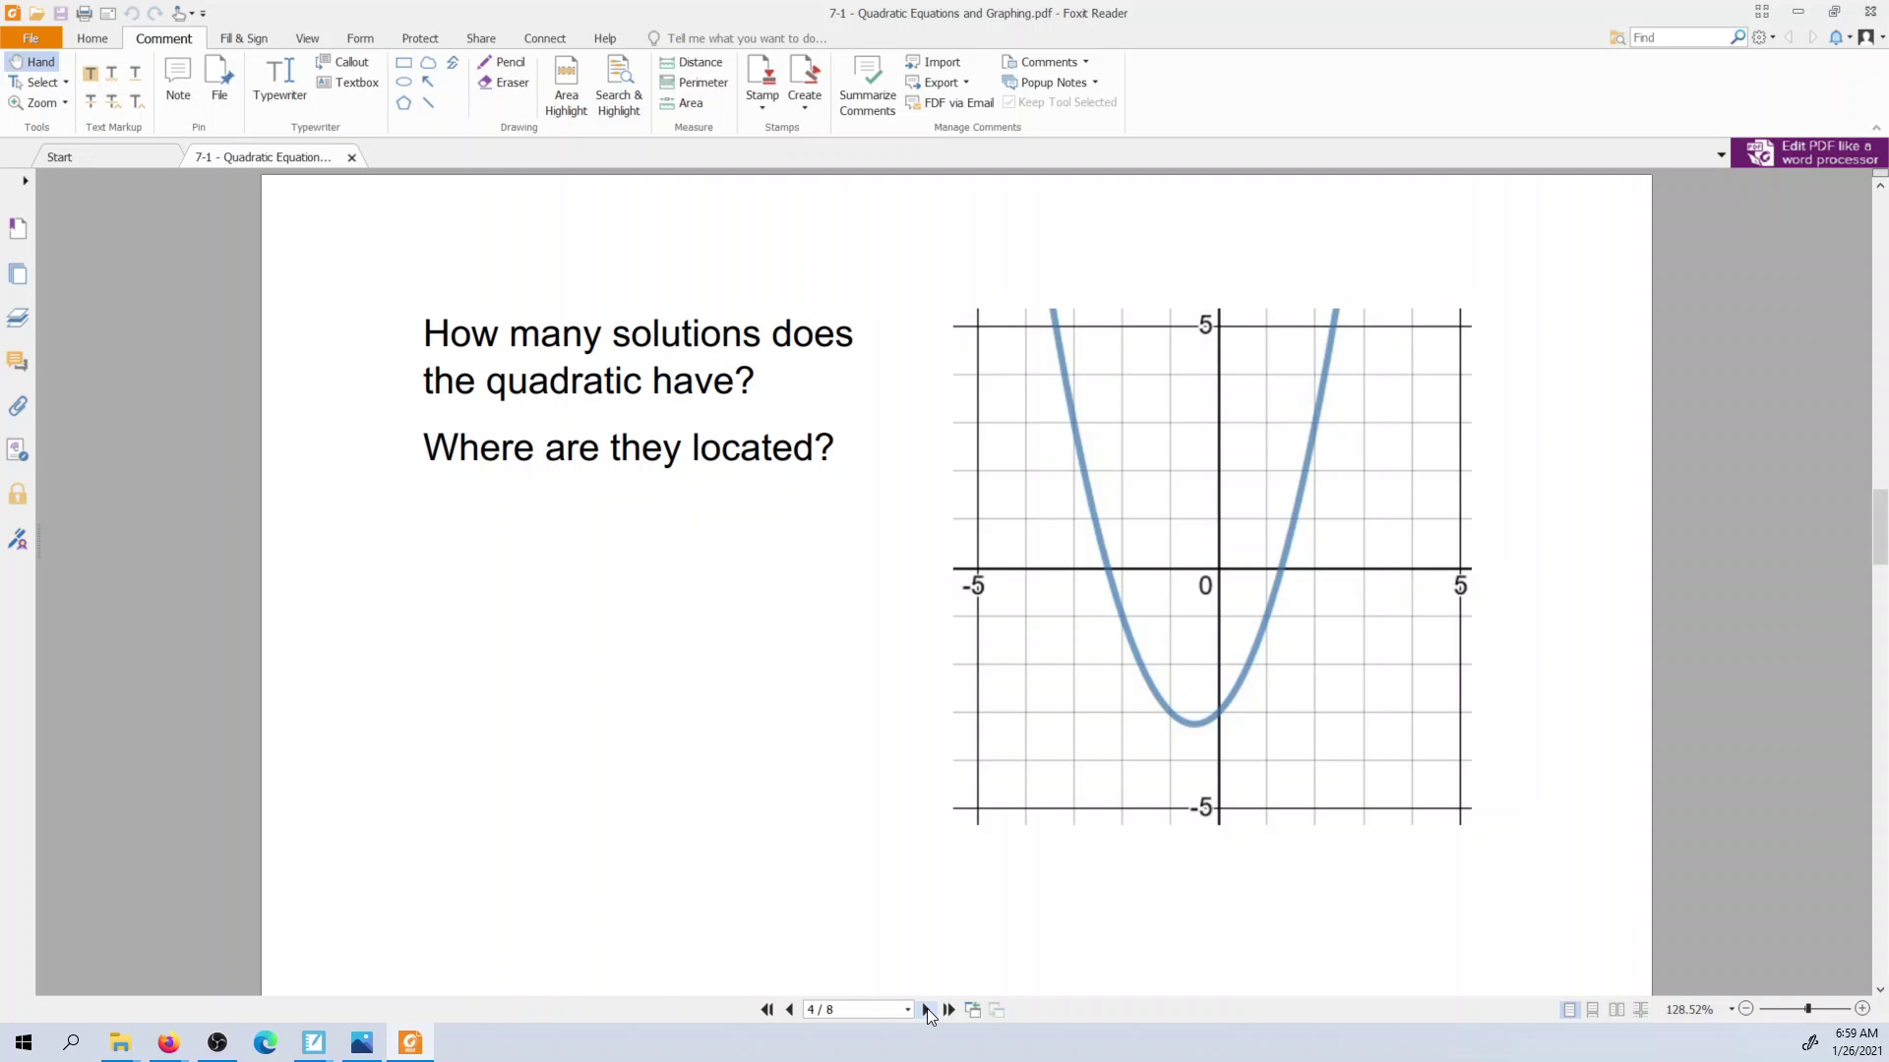
pyautogui.click(790, 1010)
pyautogui.click(790, 1009)
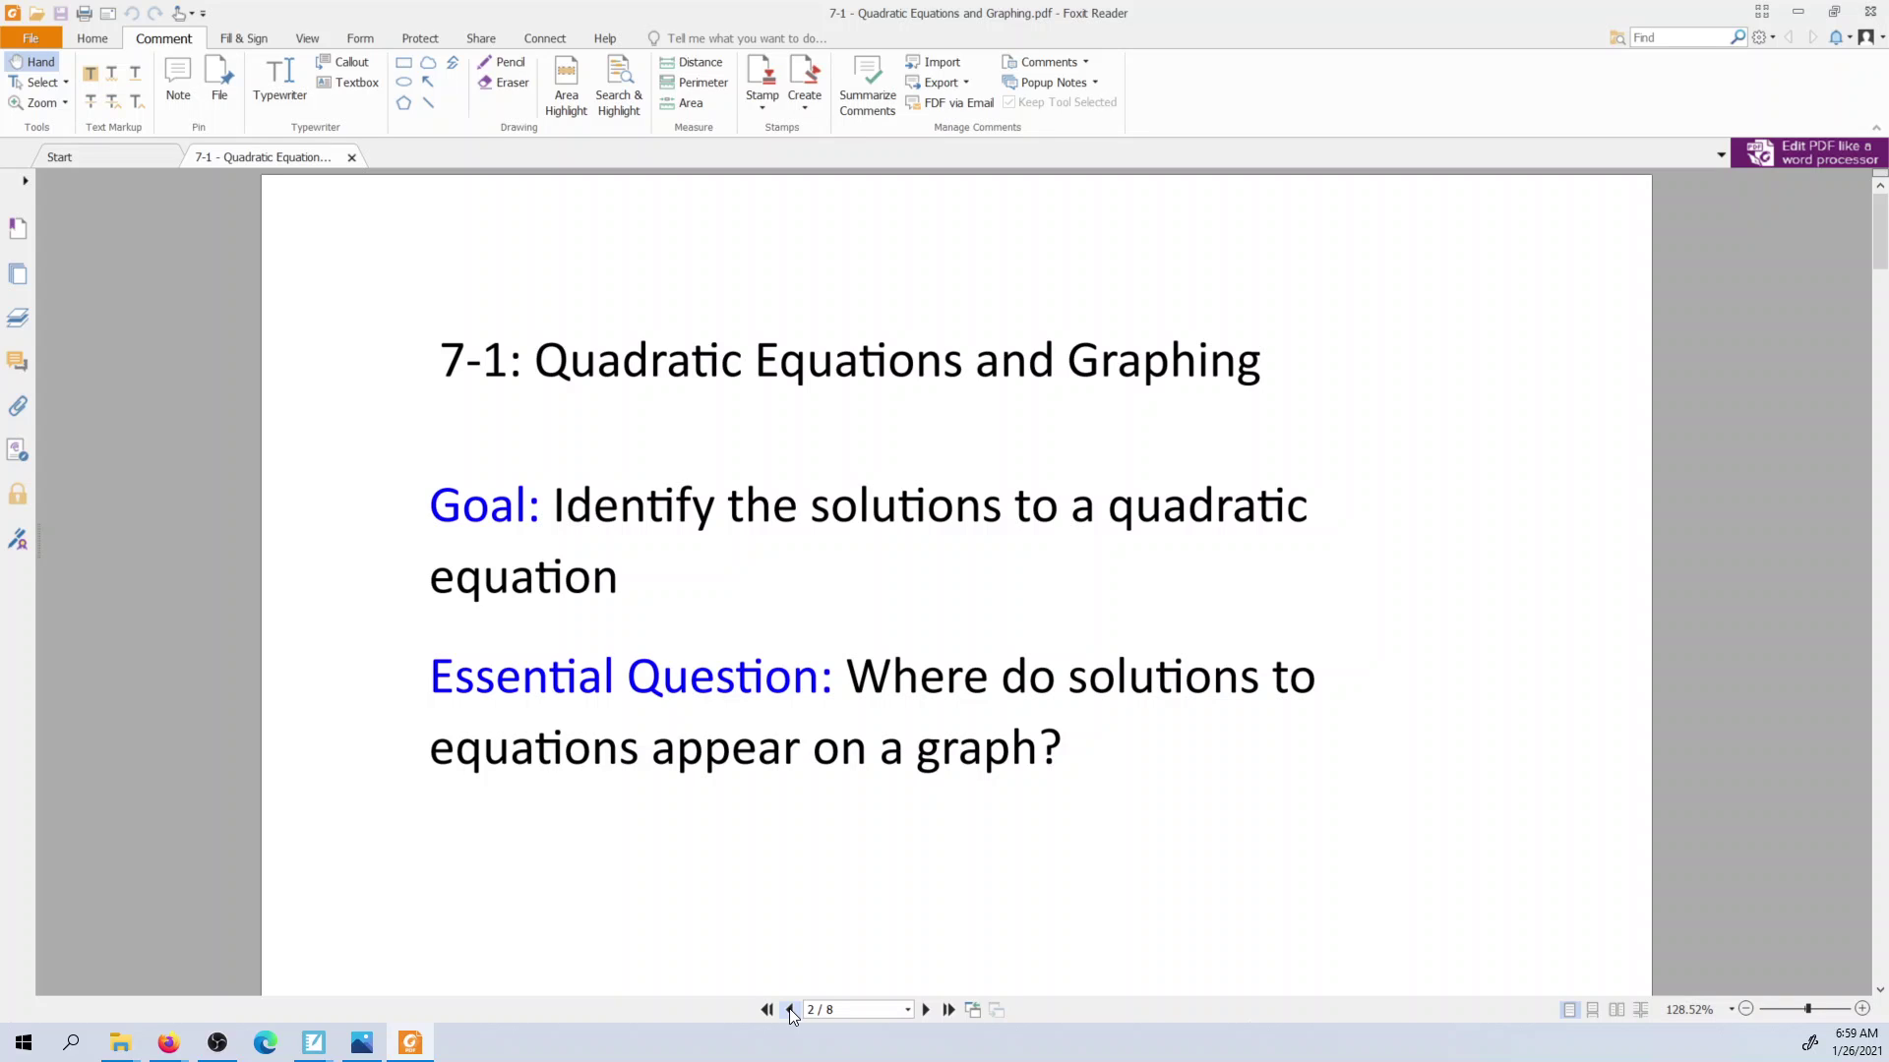
pyautogui.click(926, 1009)
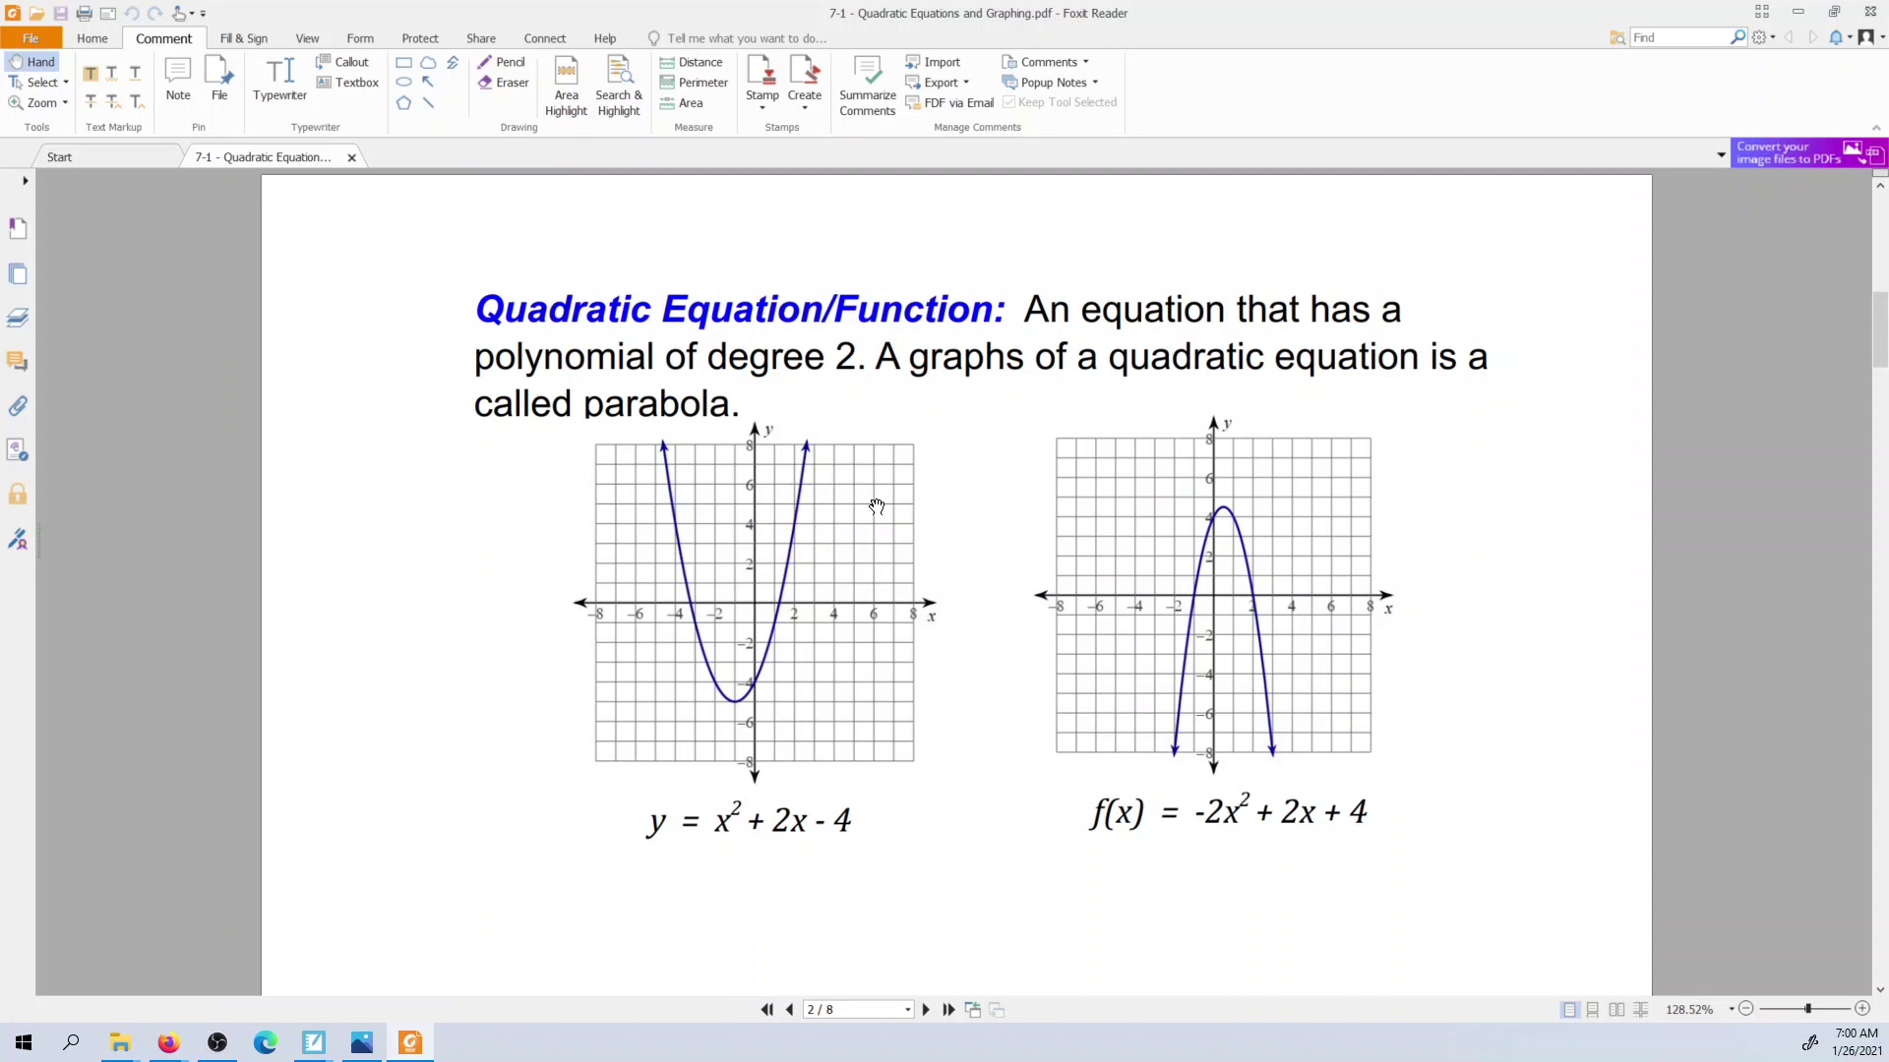
pyautogui.click(926, 1010)
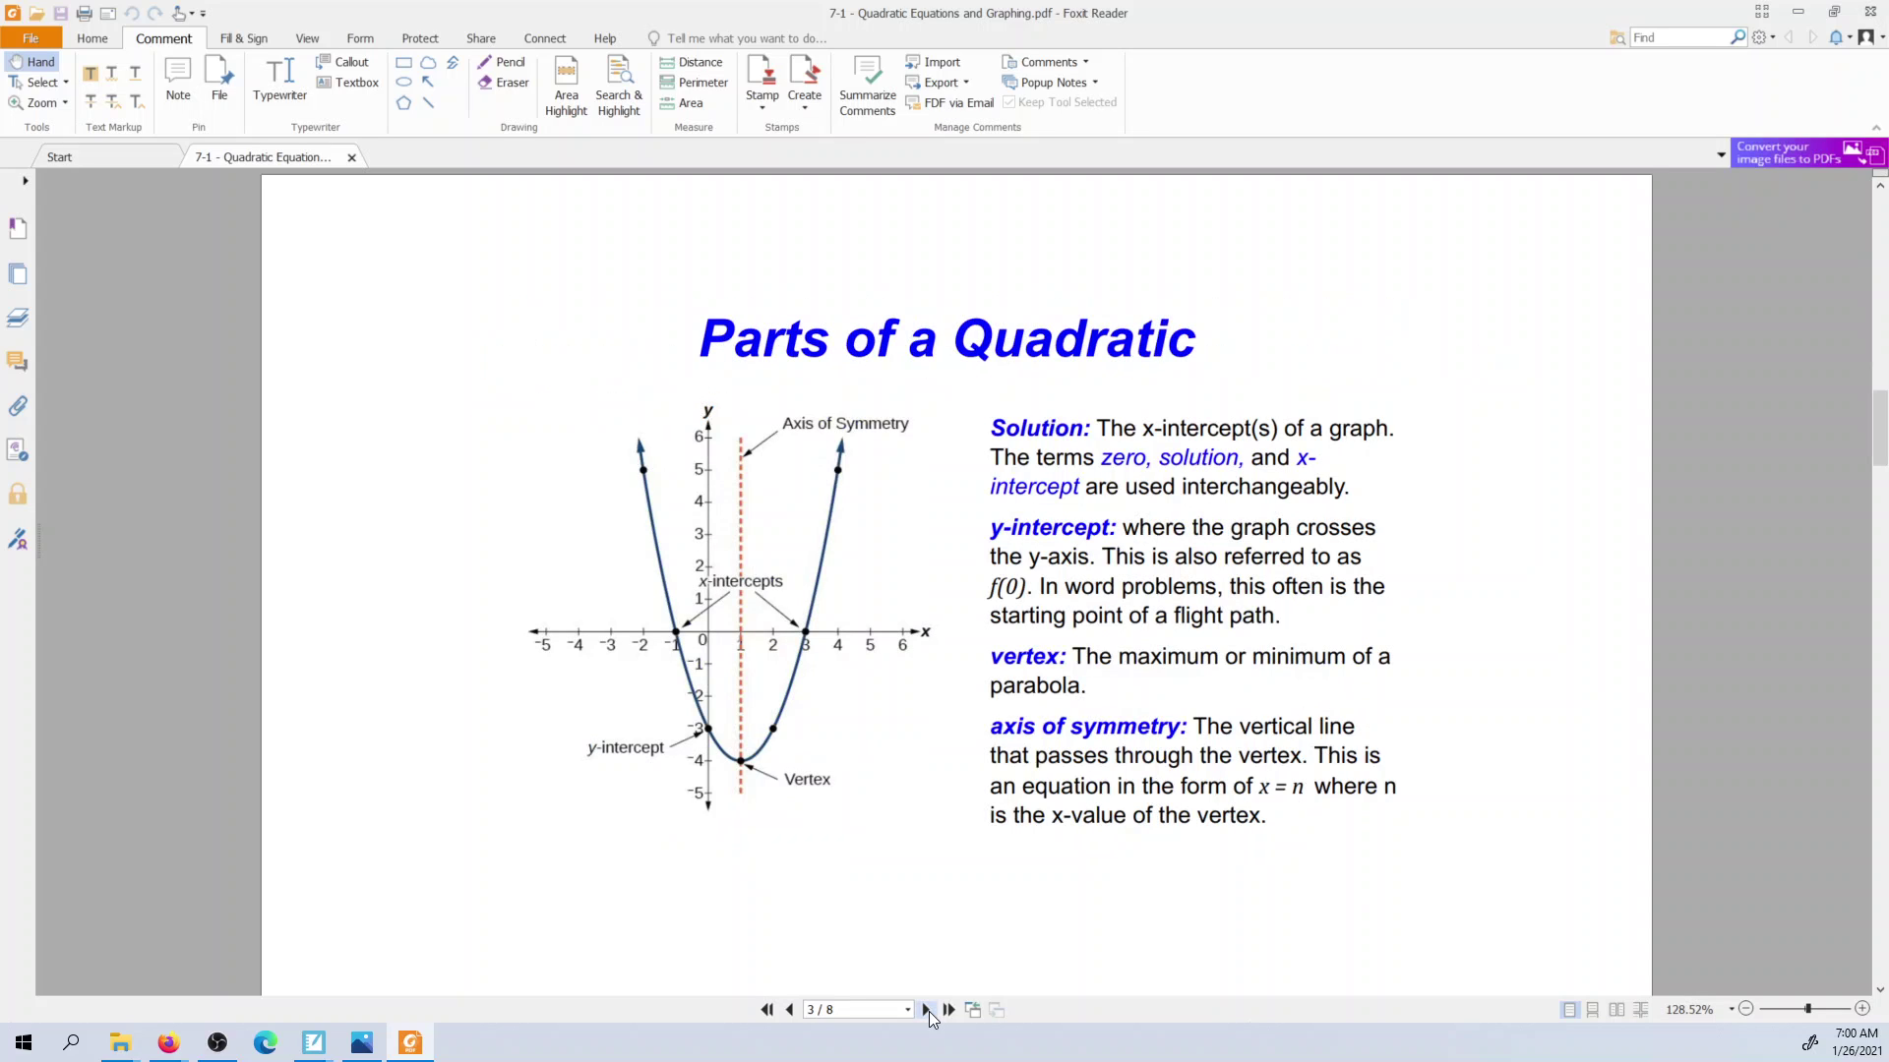
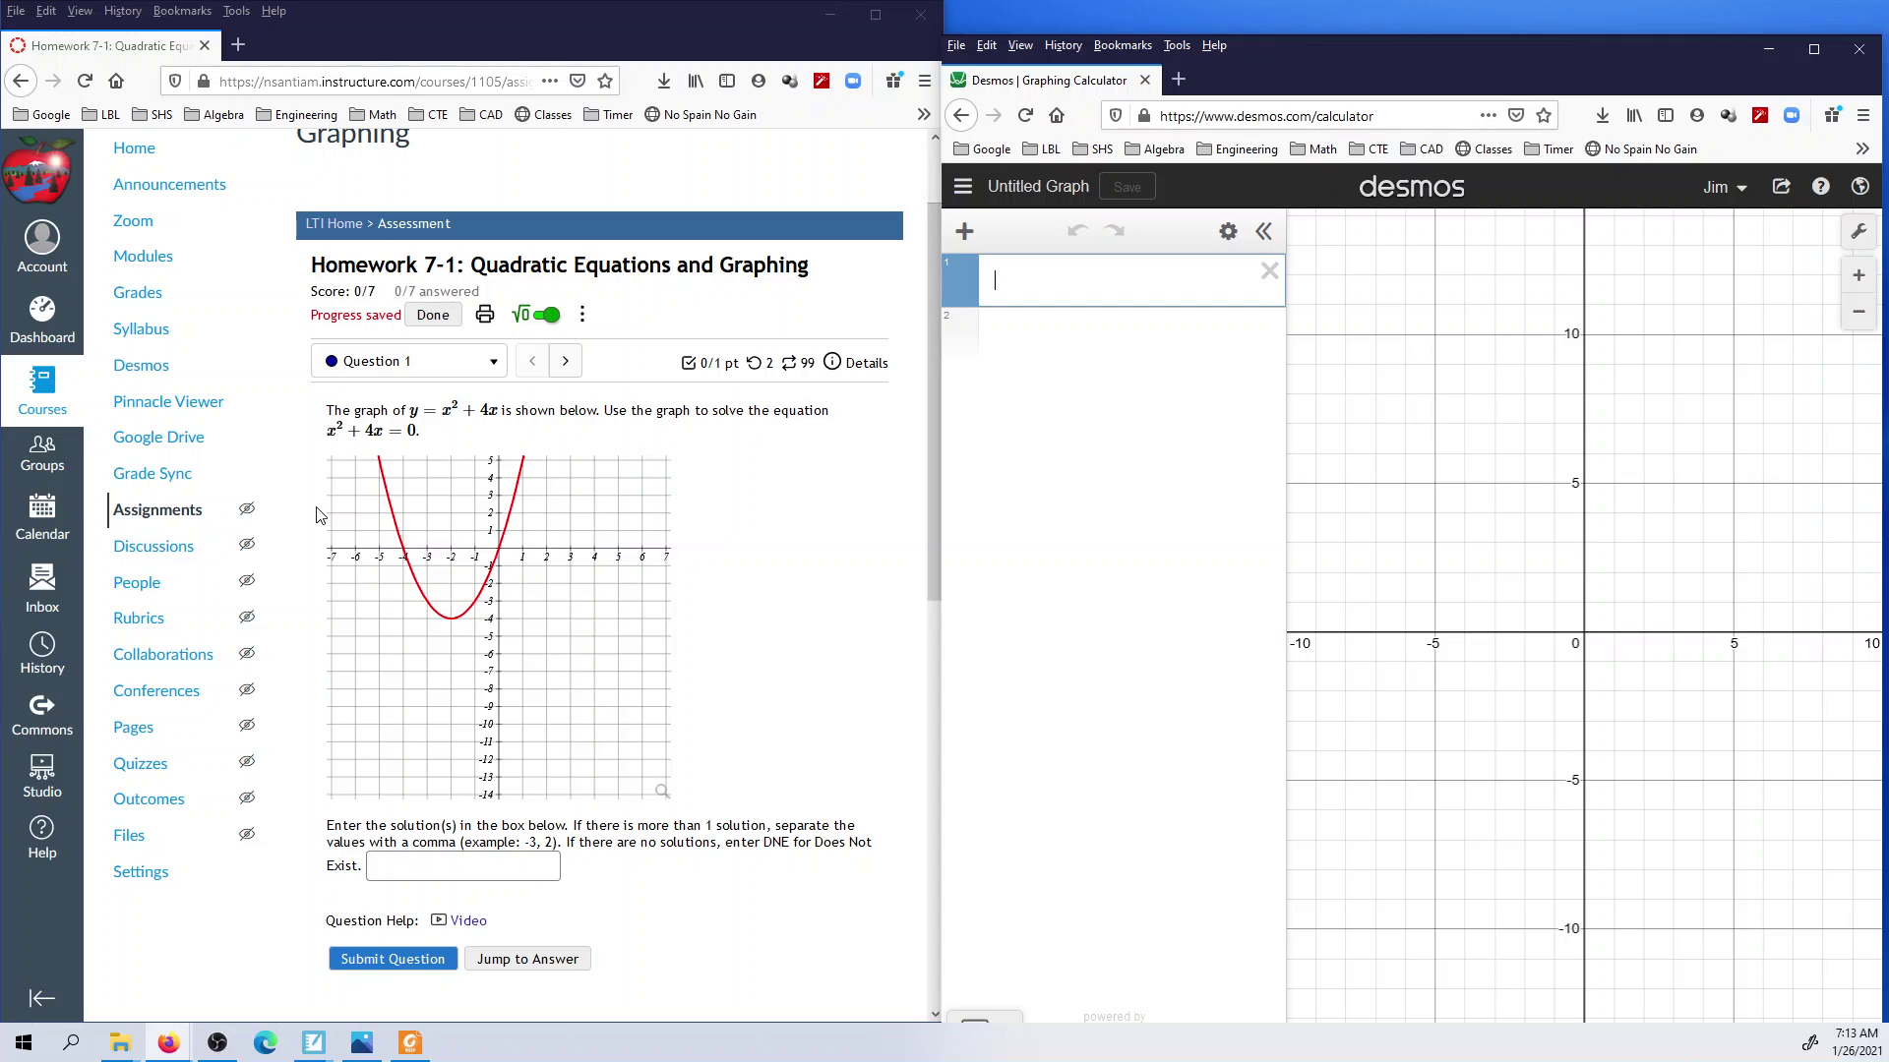
# Step: Answer question 1 of Homework 7-1 with the solutions -4,0 and submit it
pyautogui.click(415, 430)
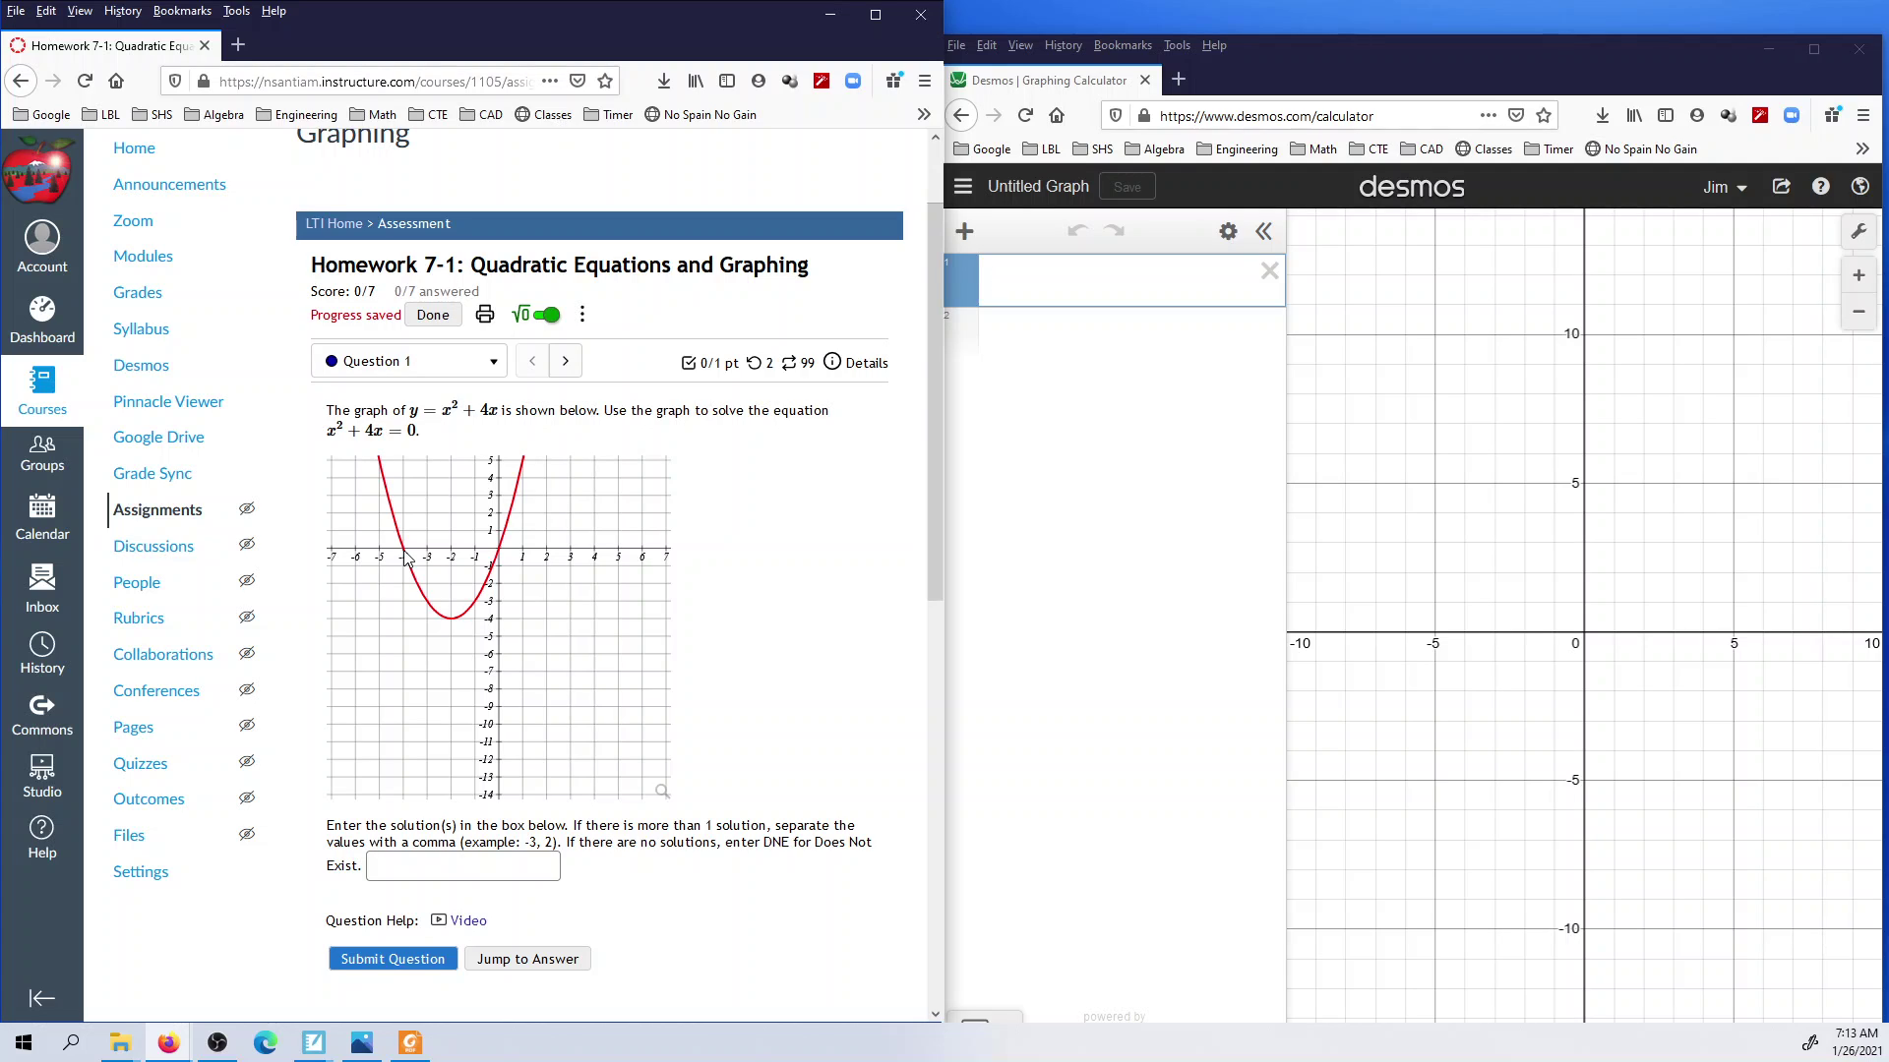
pyautogui.click(376, 871)
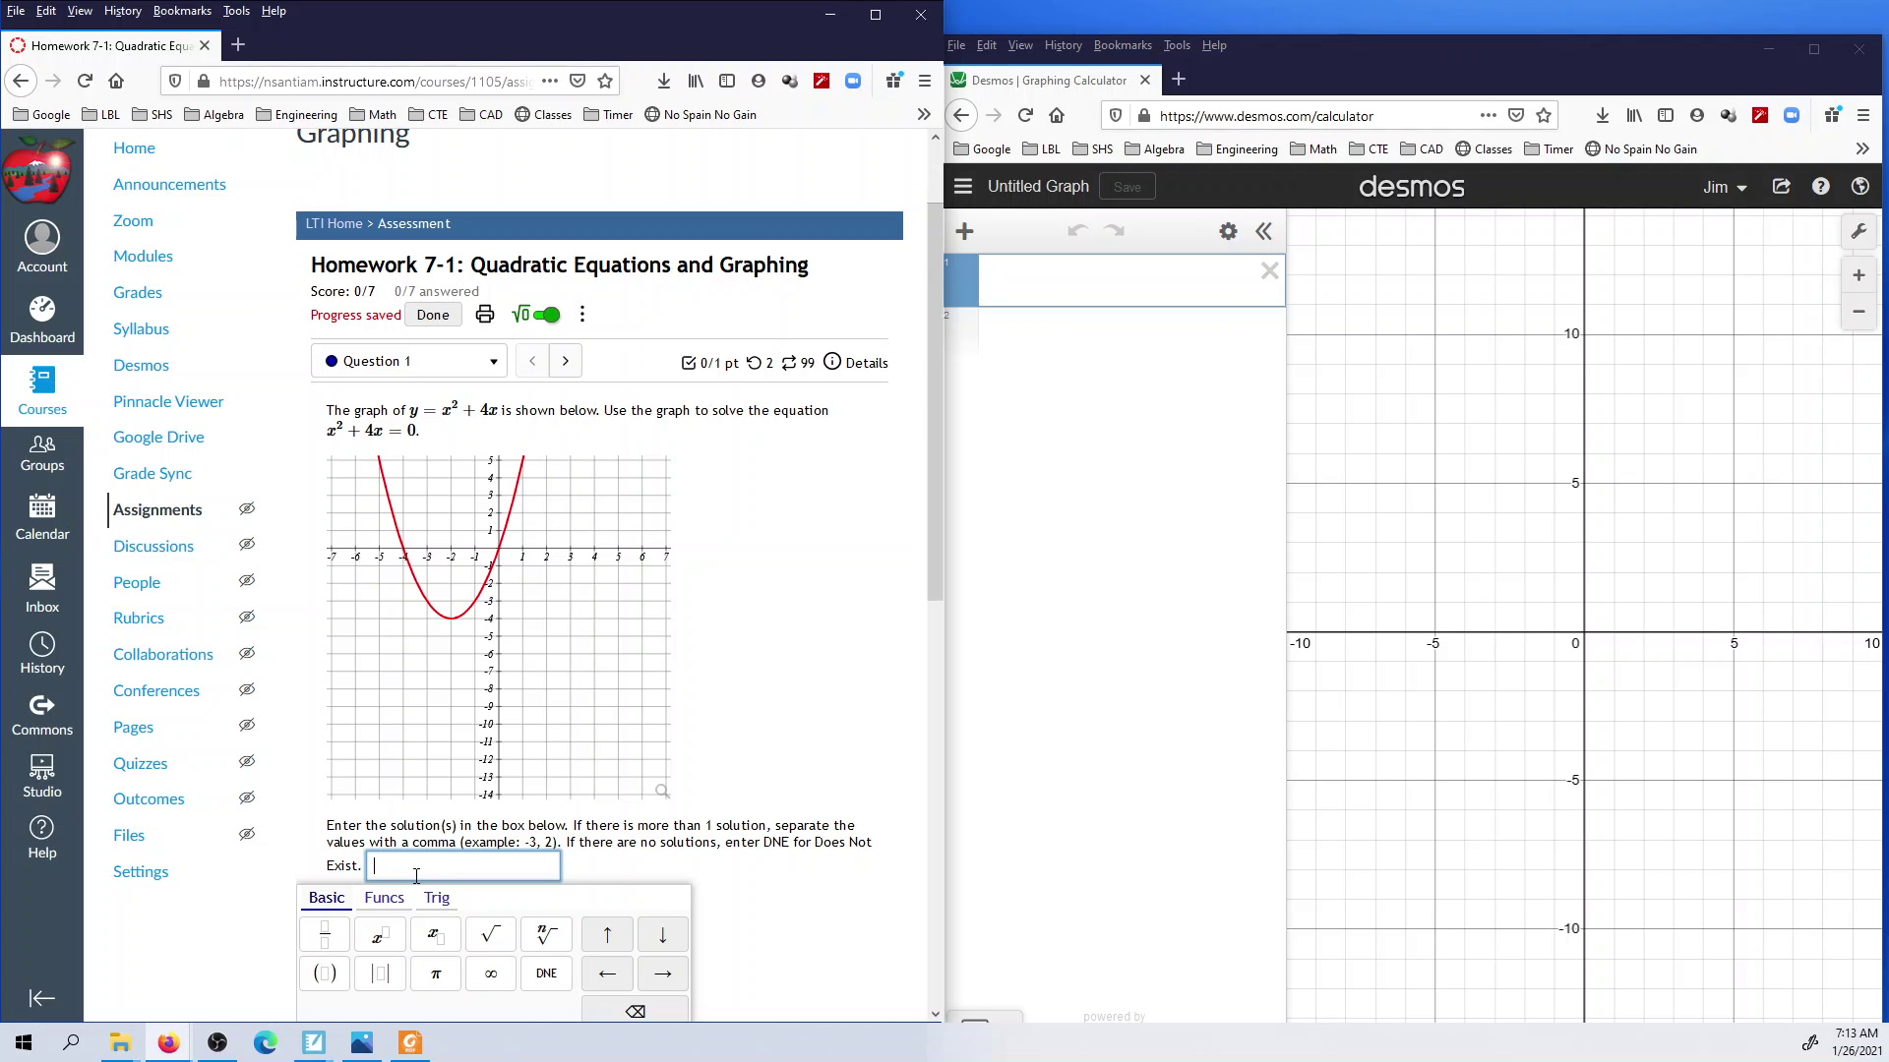
pyautogui.write('-4')
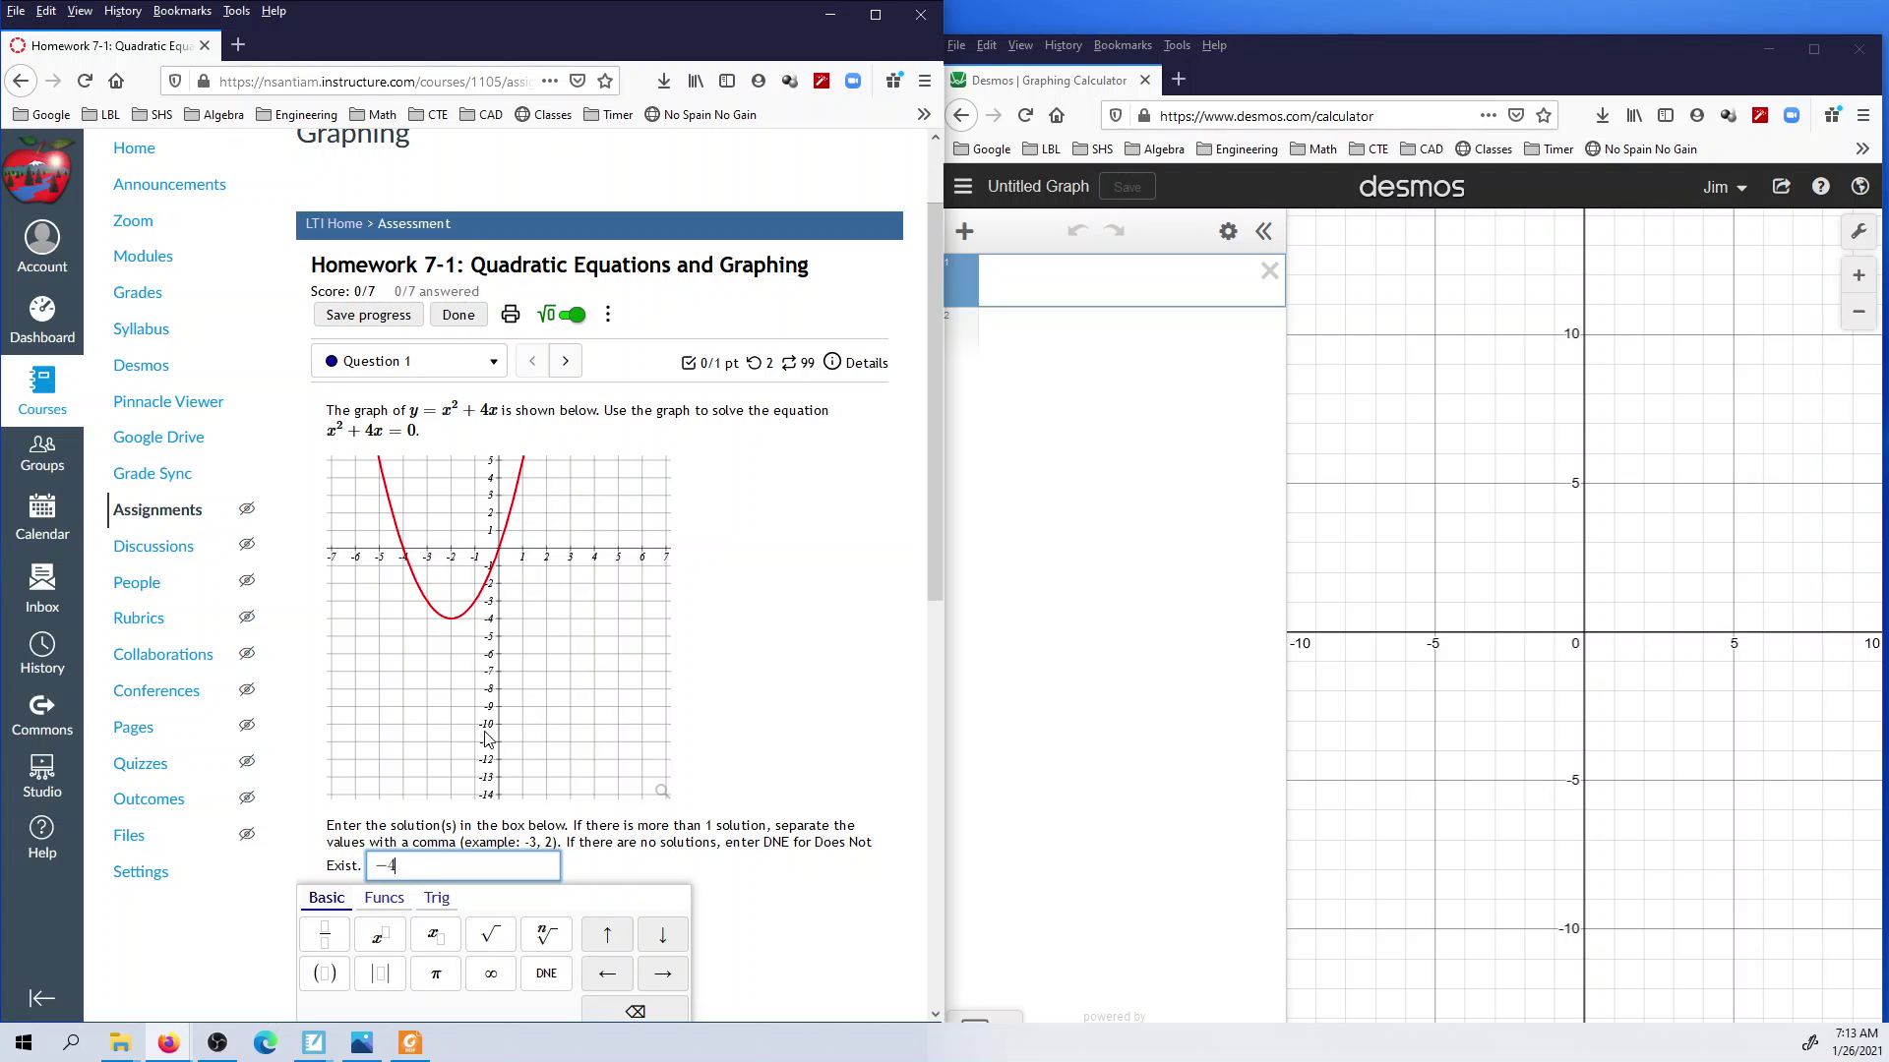
pyautogui.write(',0')
pyautogui.click(768, 688)
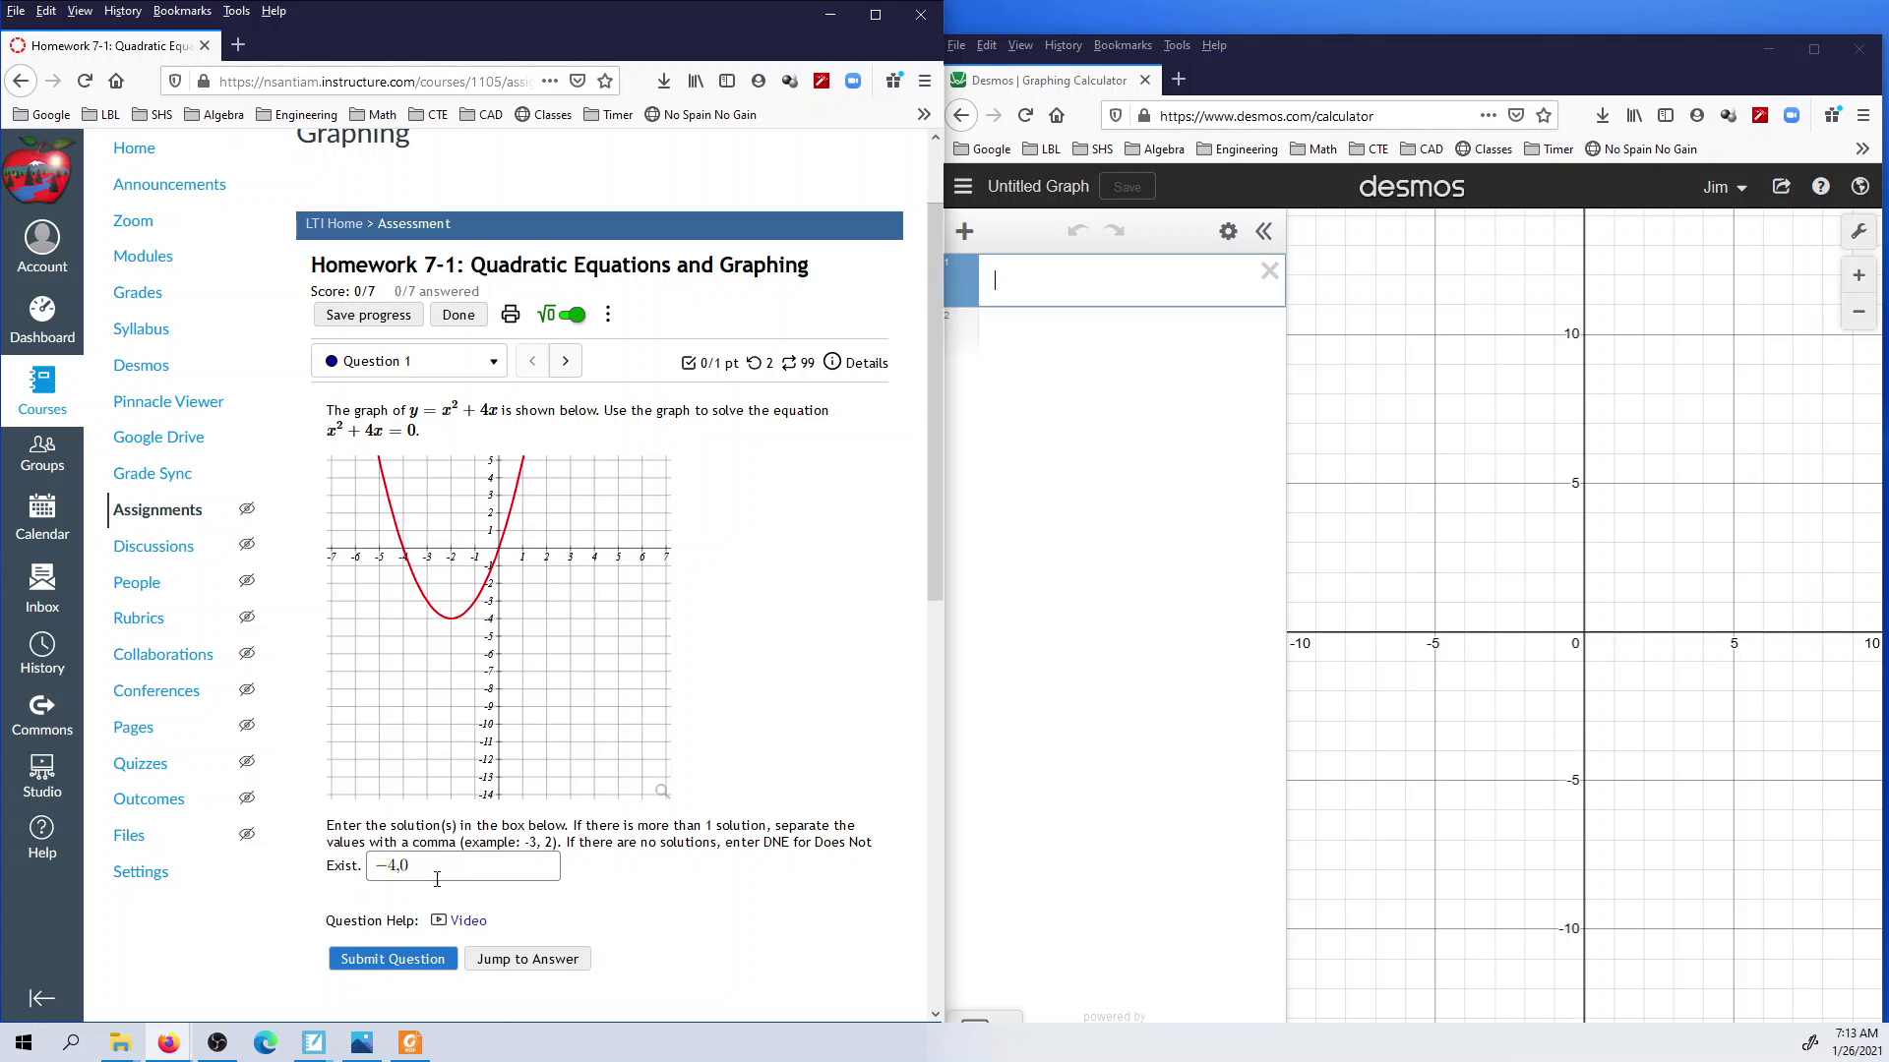
pyautogui.click(388, 960)
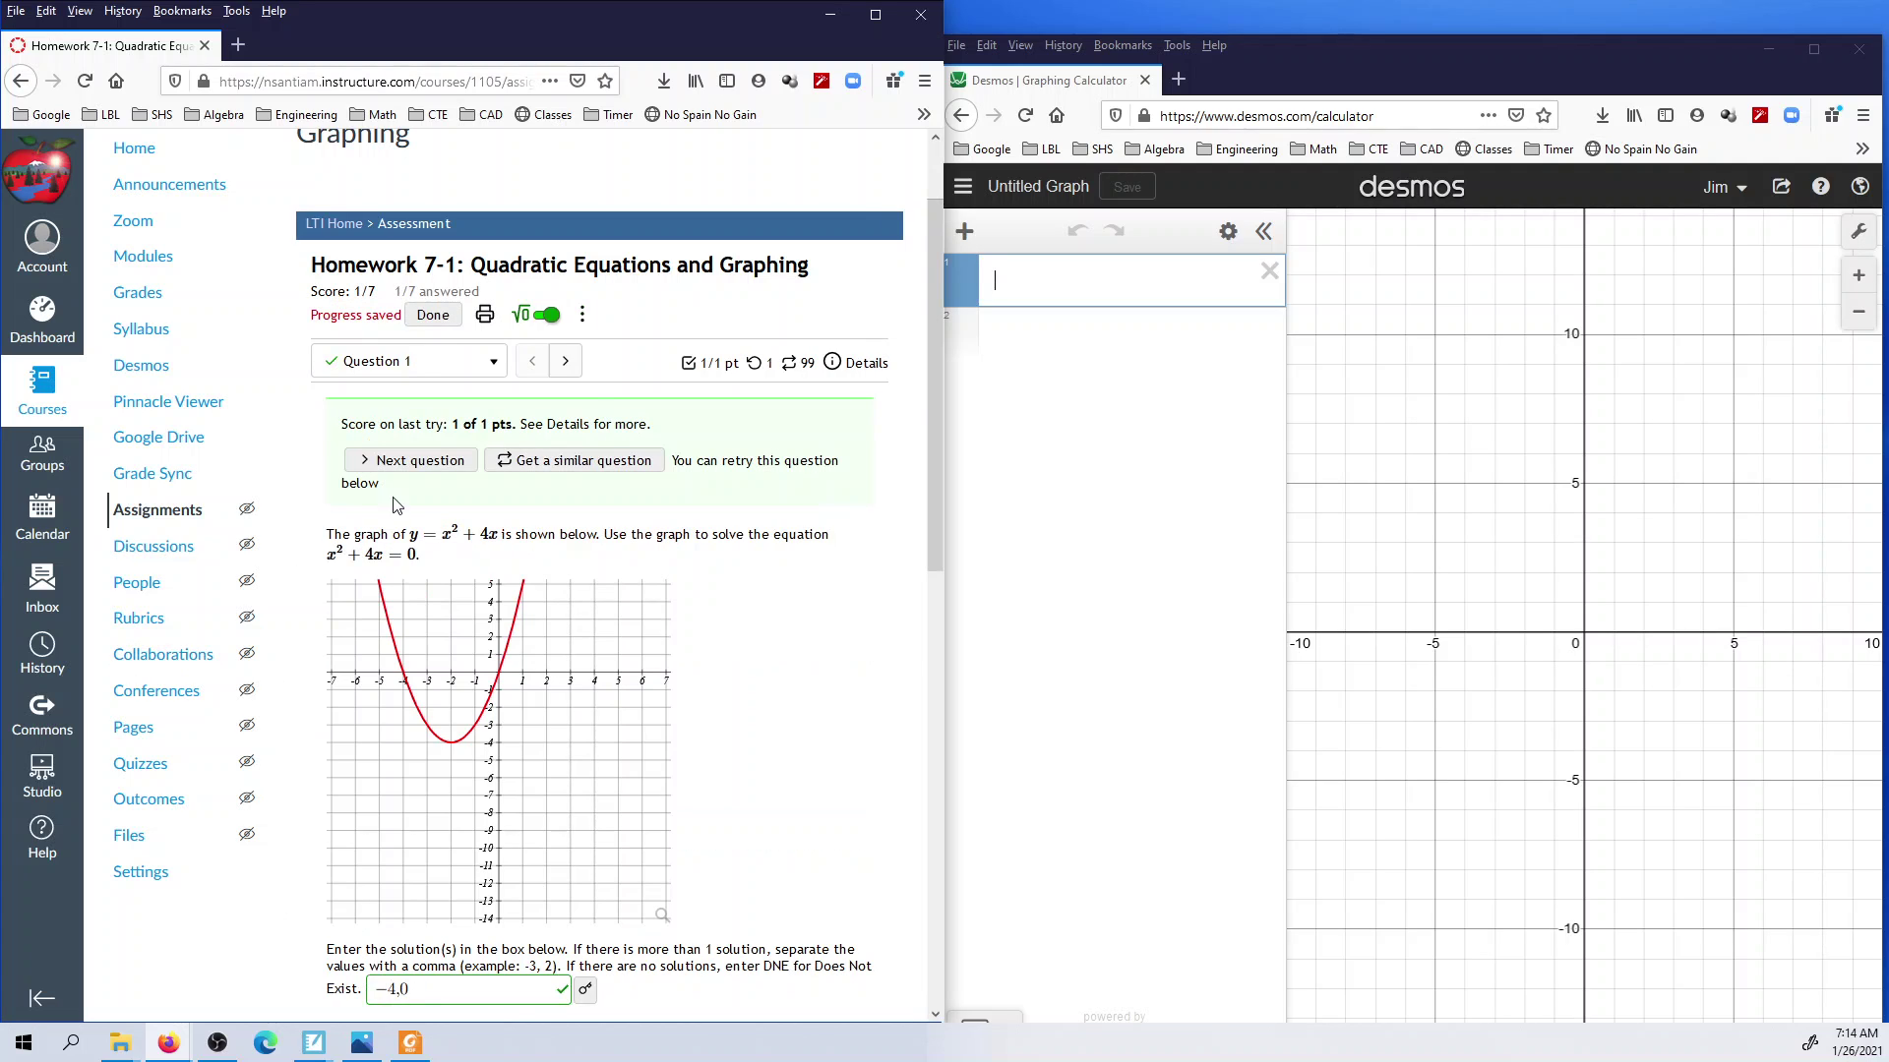
# Step: Go to question 2, enter 0 as its solution and submit it
pyautogui.click(568, 361)
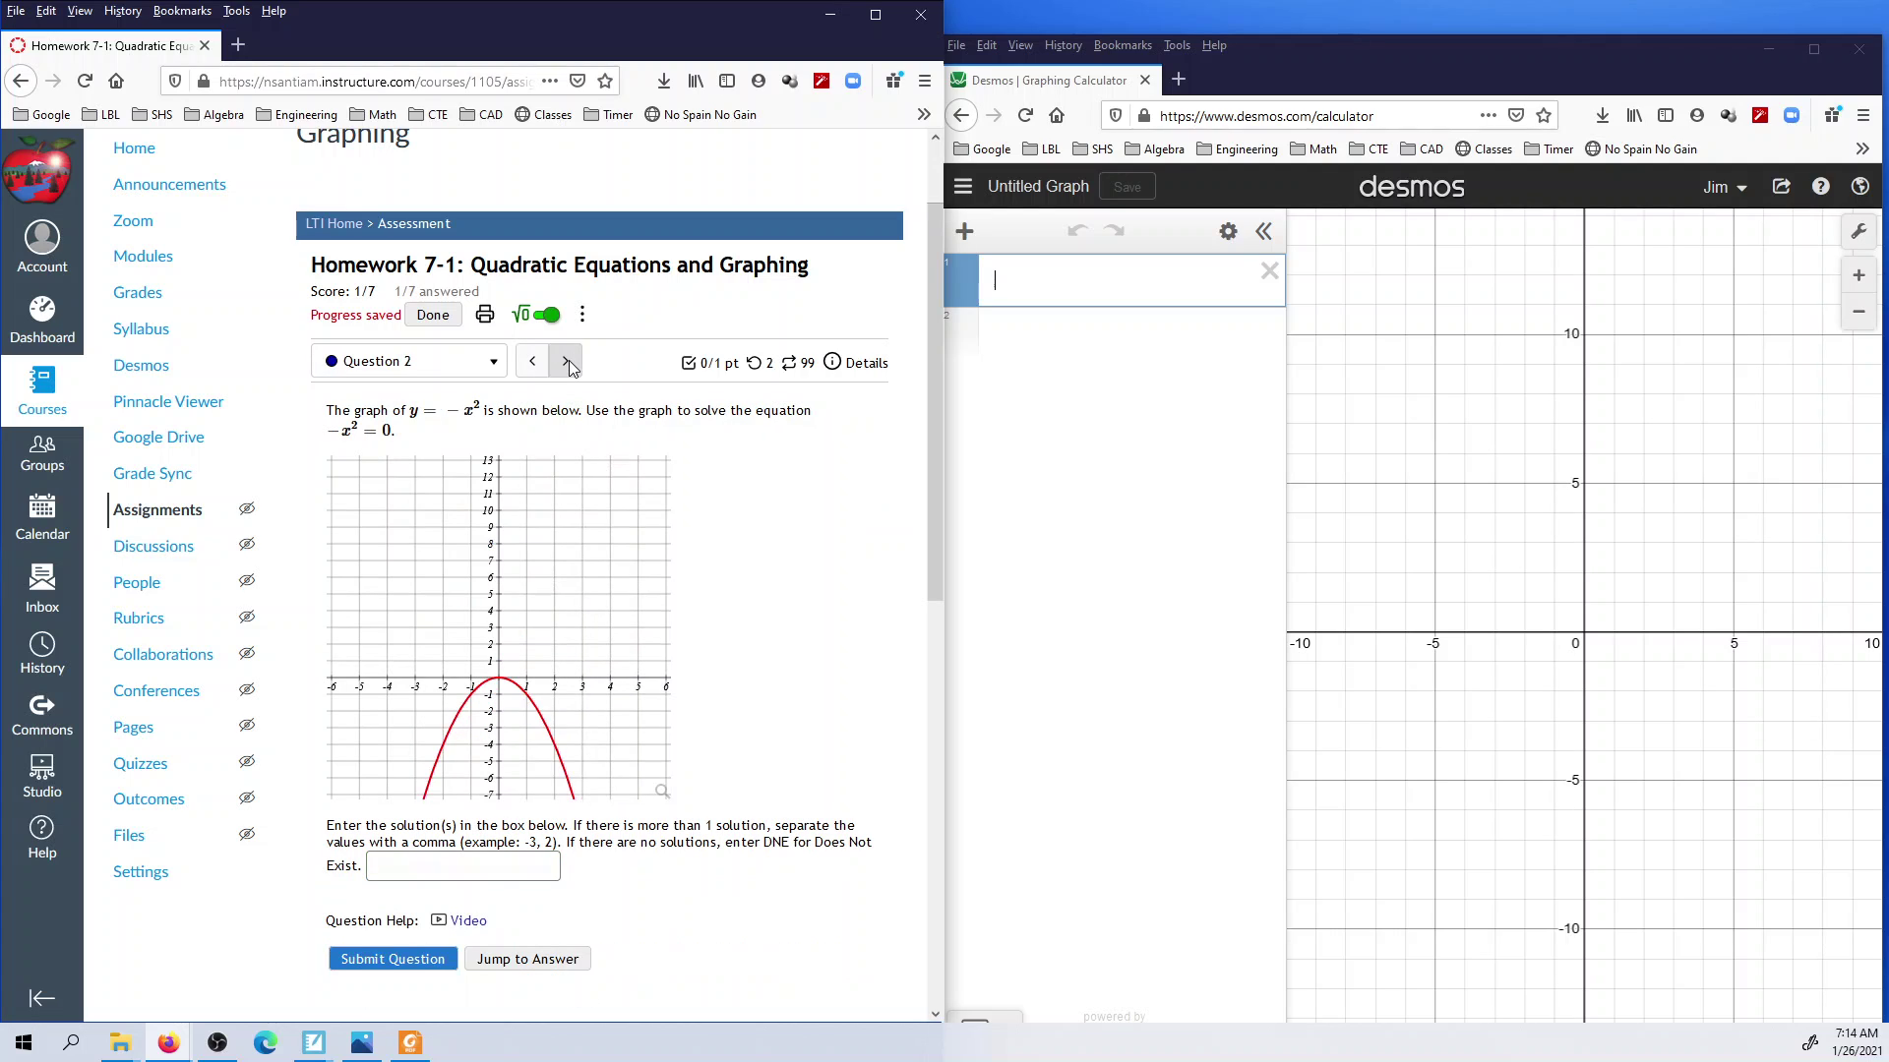
pyautogui.click(438, 861)
pyautogui.write('0')
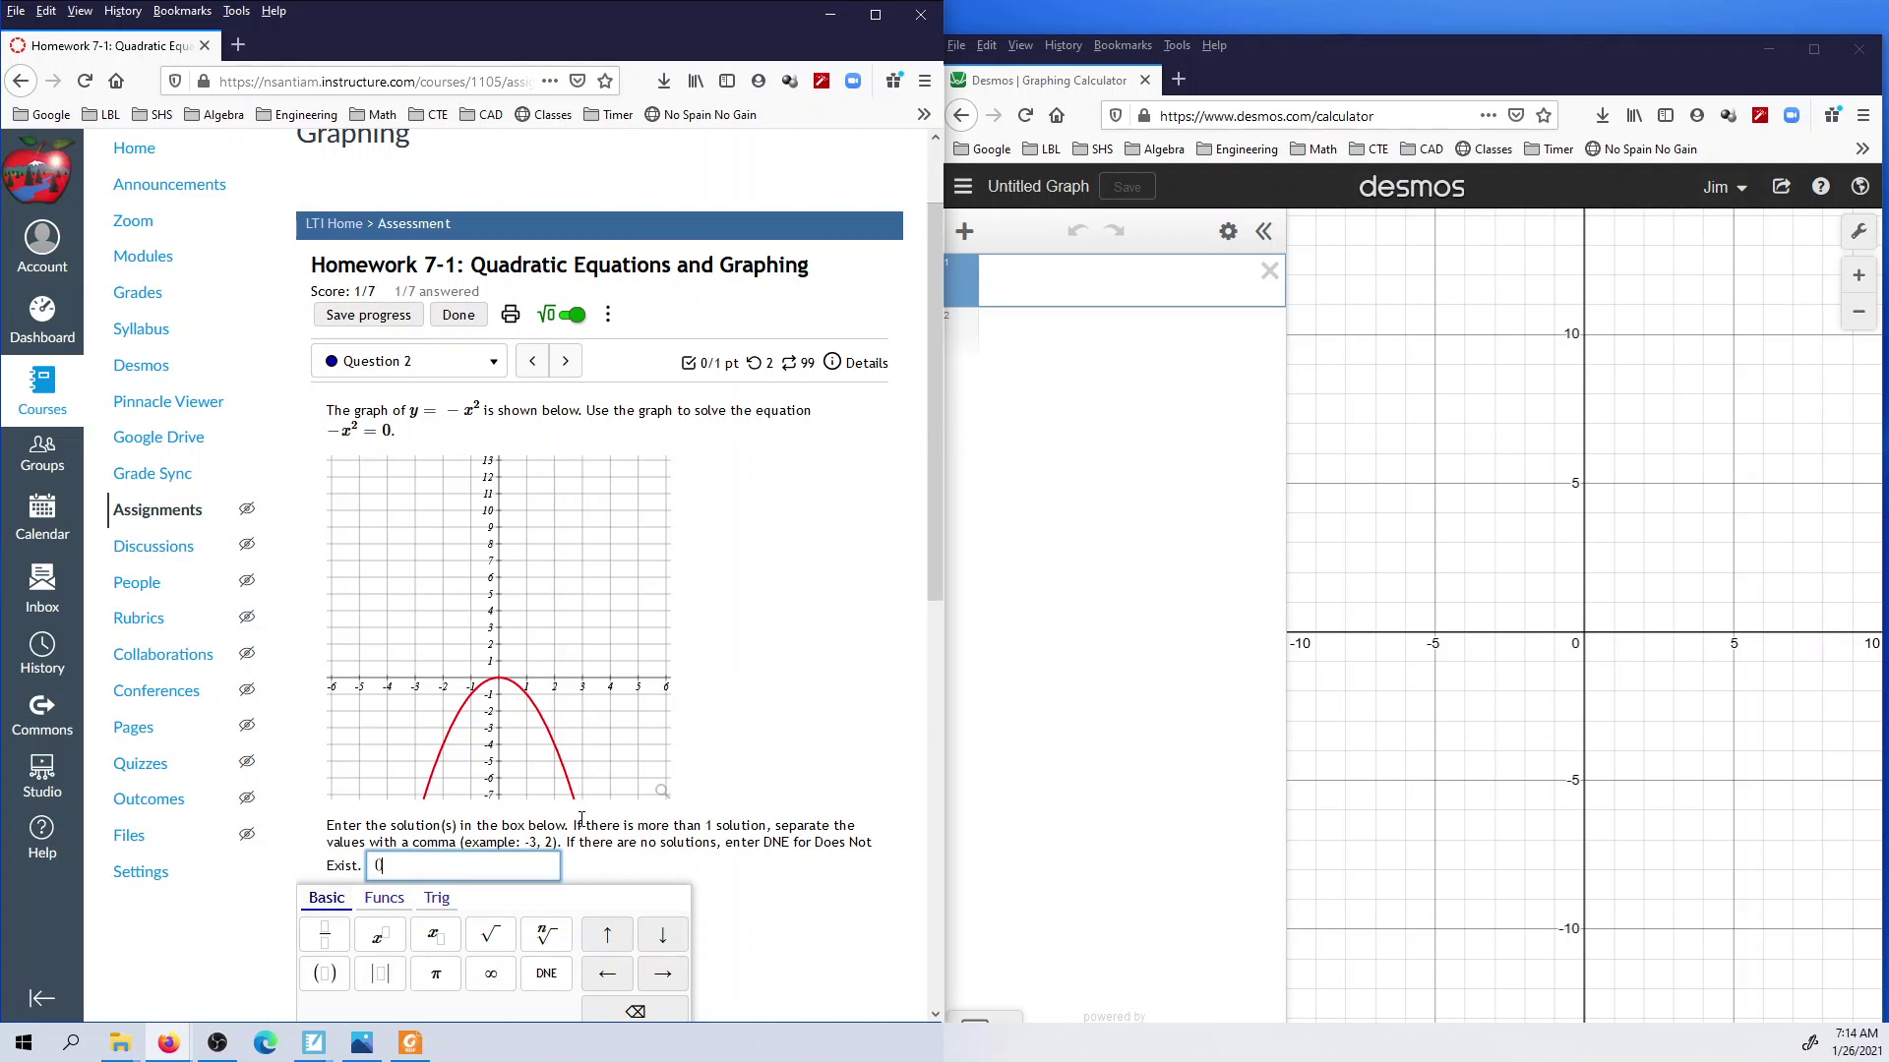
pyautogui.click(797, 747)
pyautogui.click(444, 969)
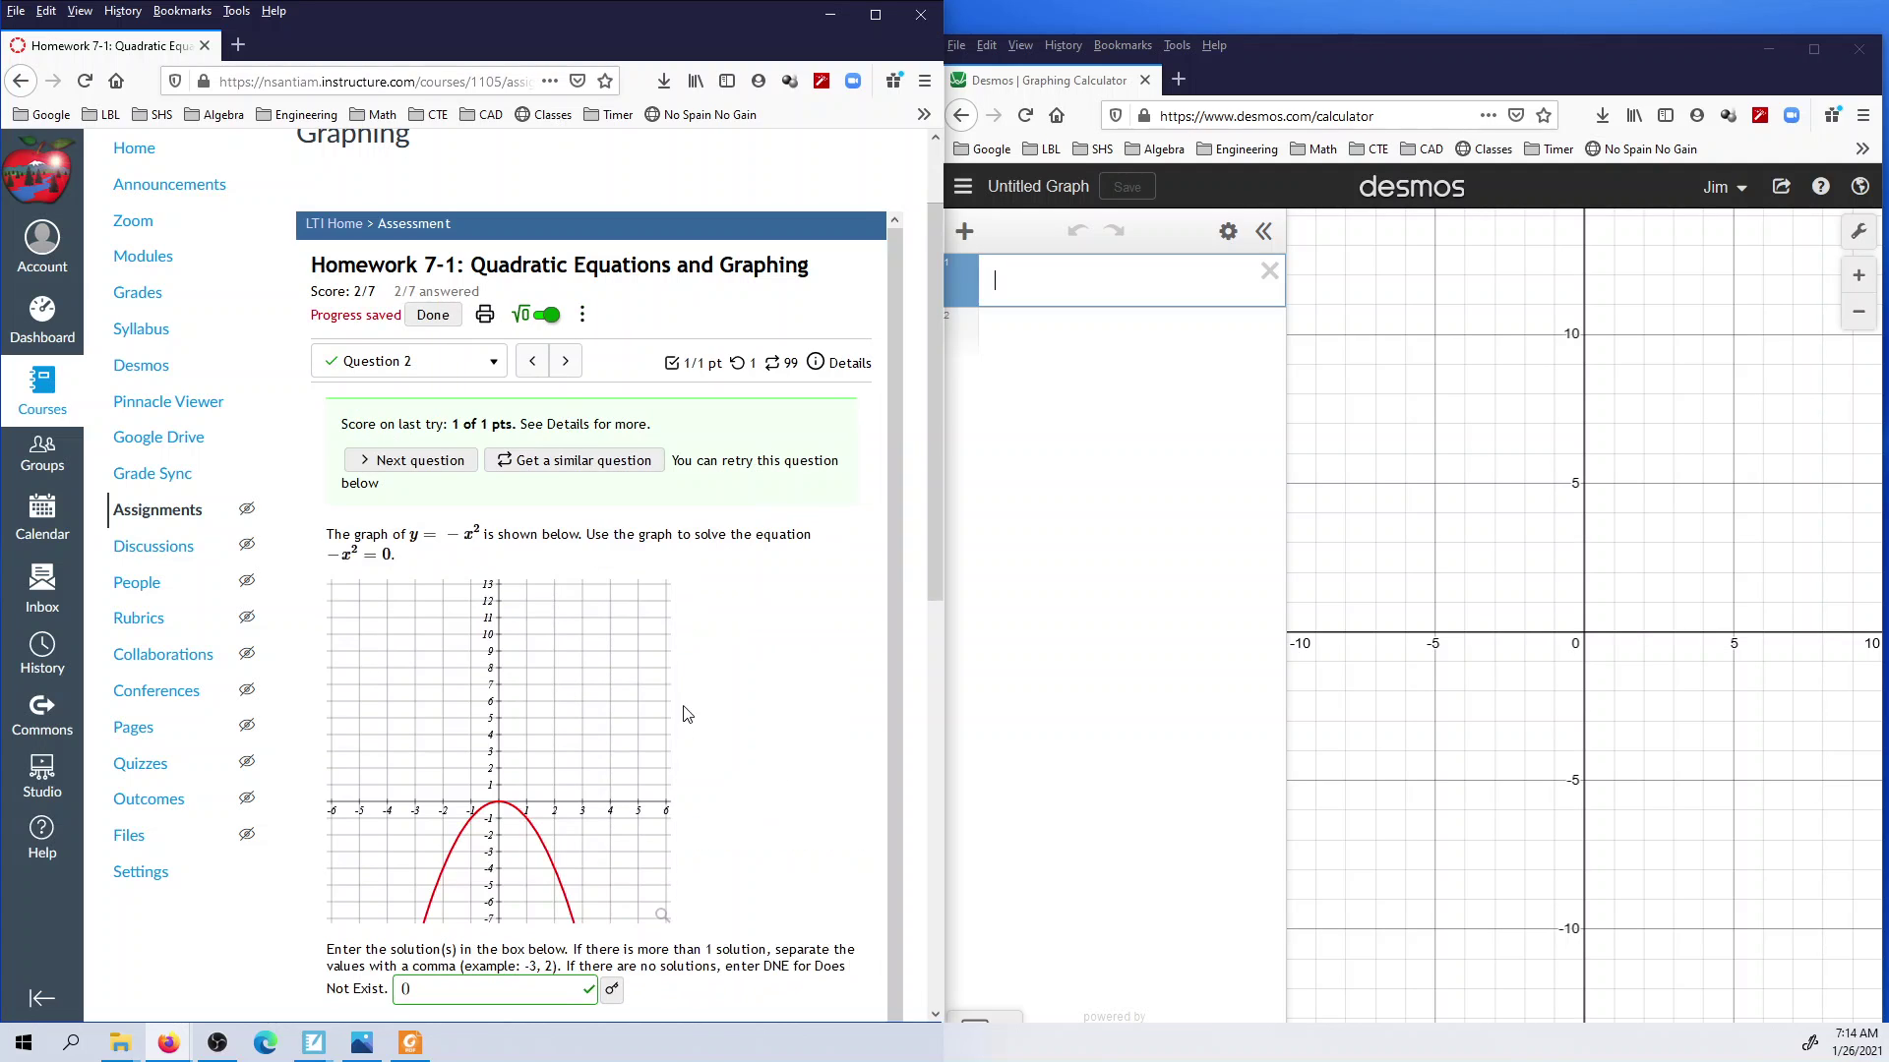
# Step: Skip to question 4 and graph its function g(x) = -x^2 - 4x + 8 in Desmos, correcting the 2 to an exponent
pyautogui.click(567, 362)
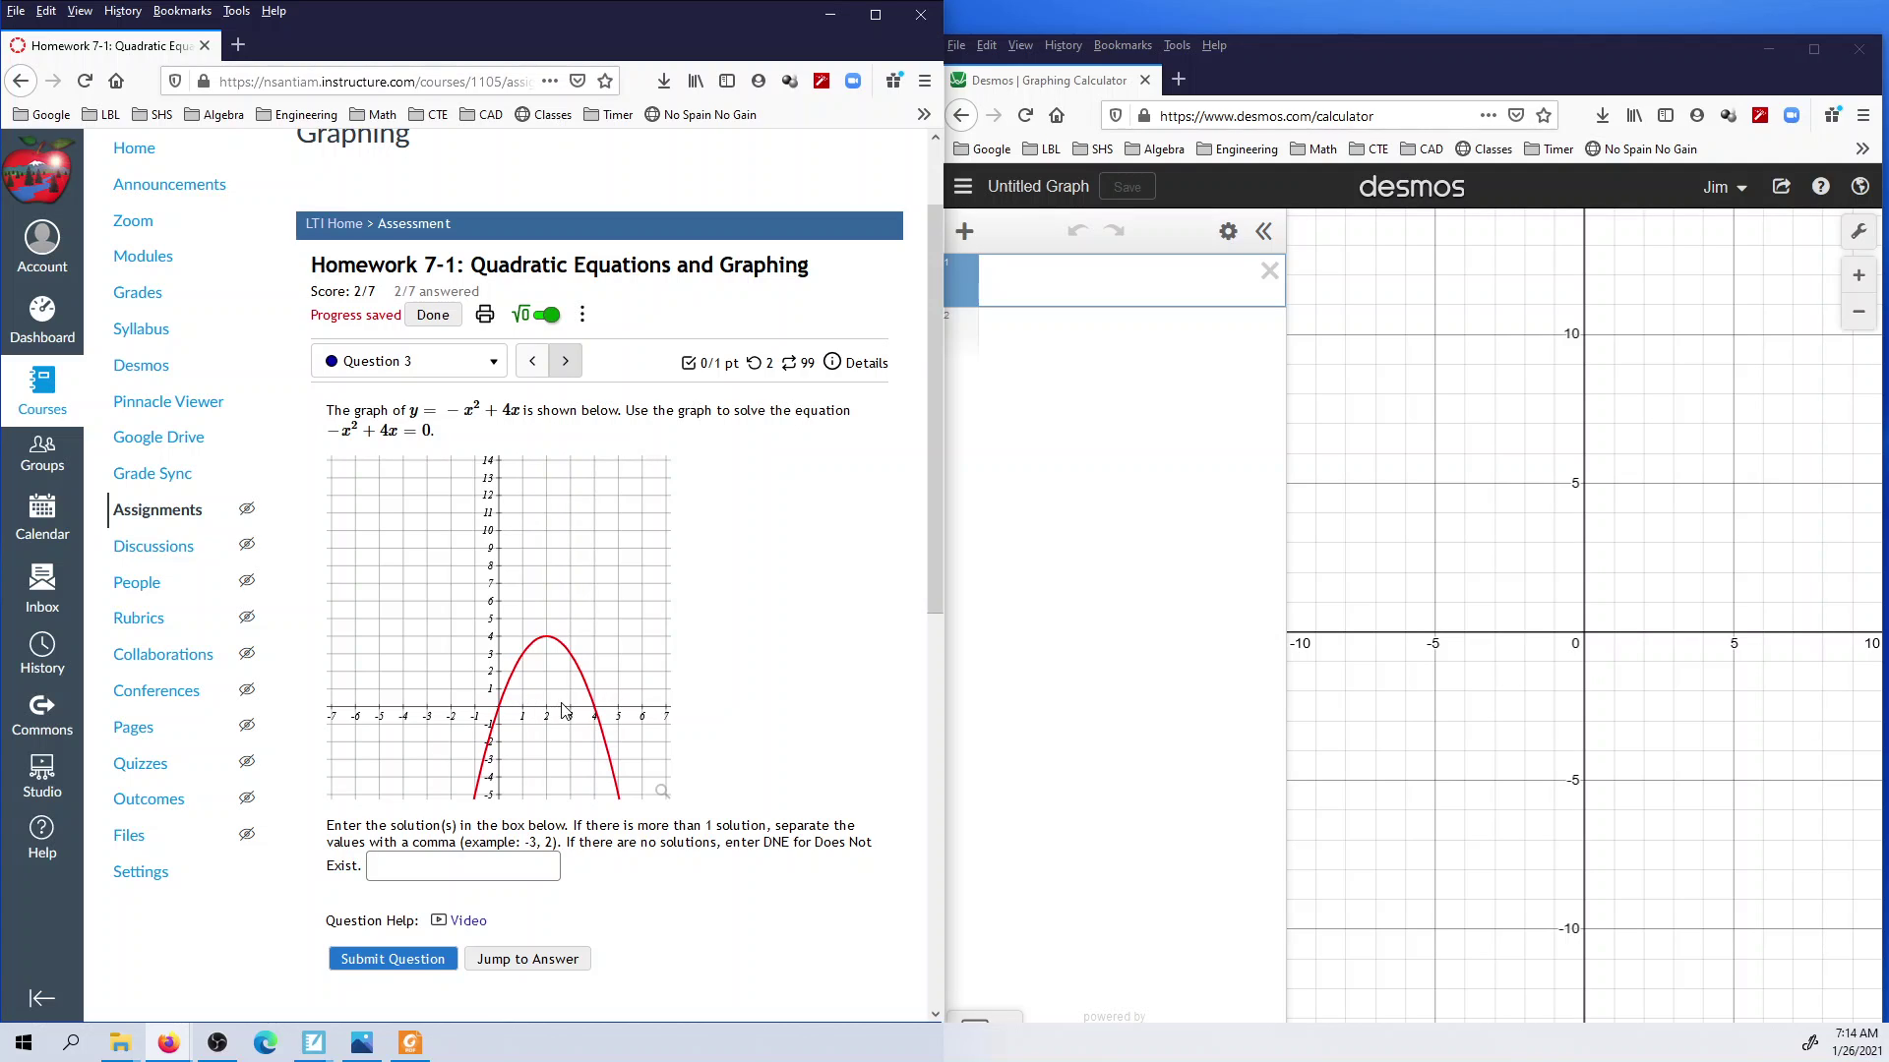
pyautogui.click(566, 362)
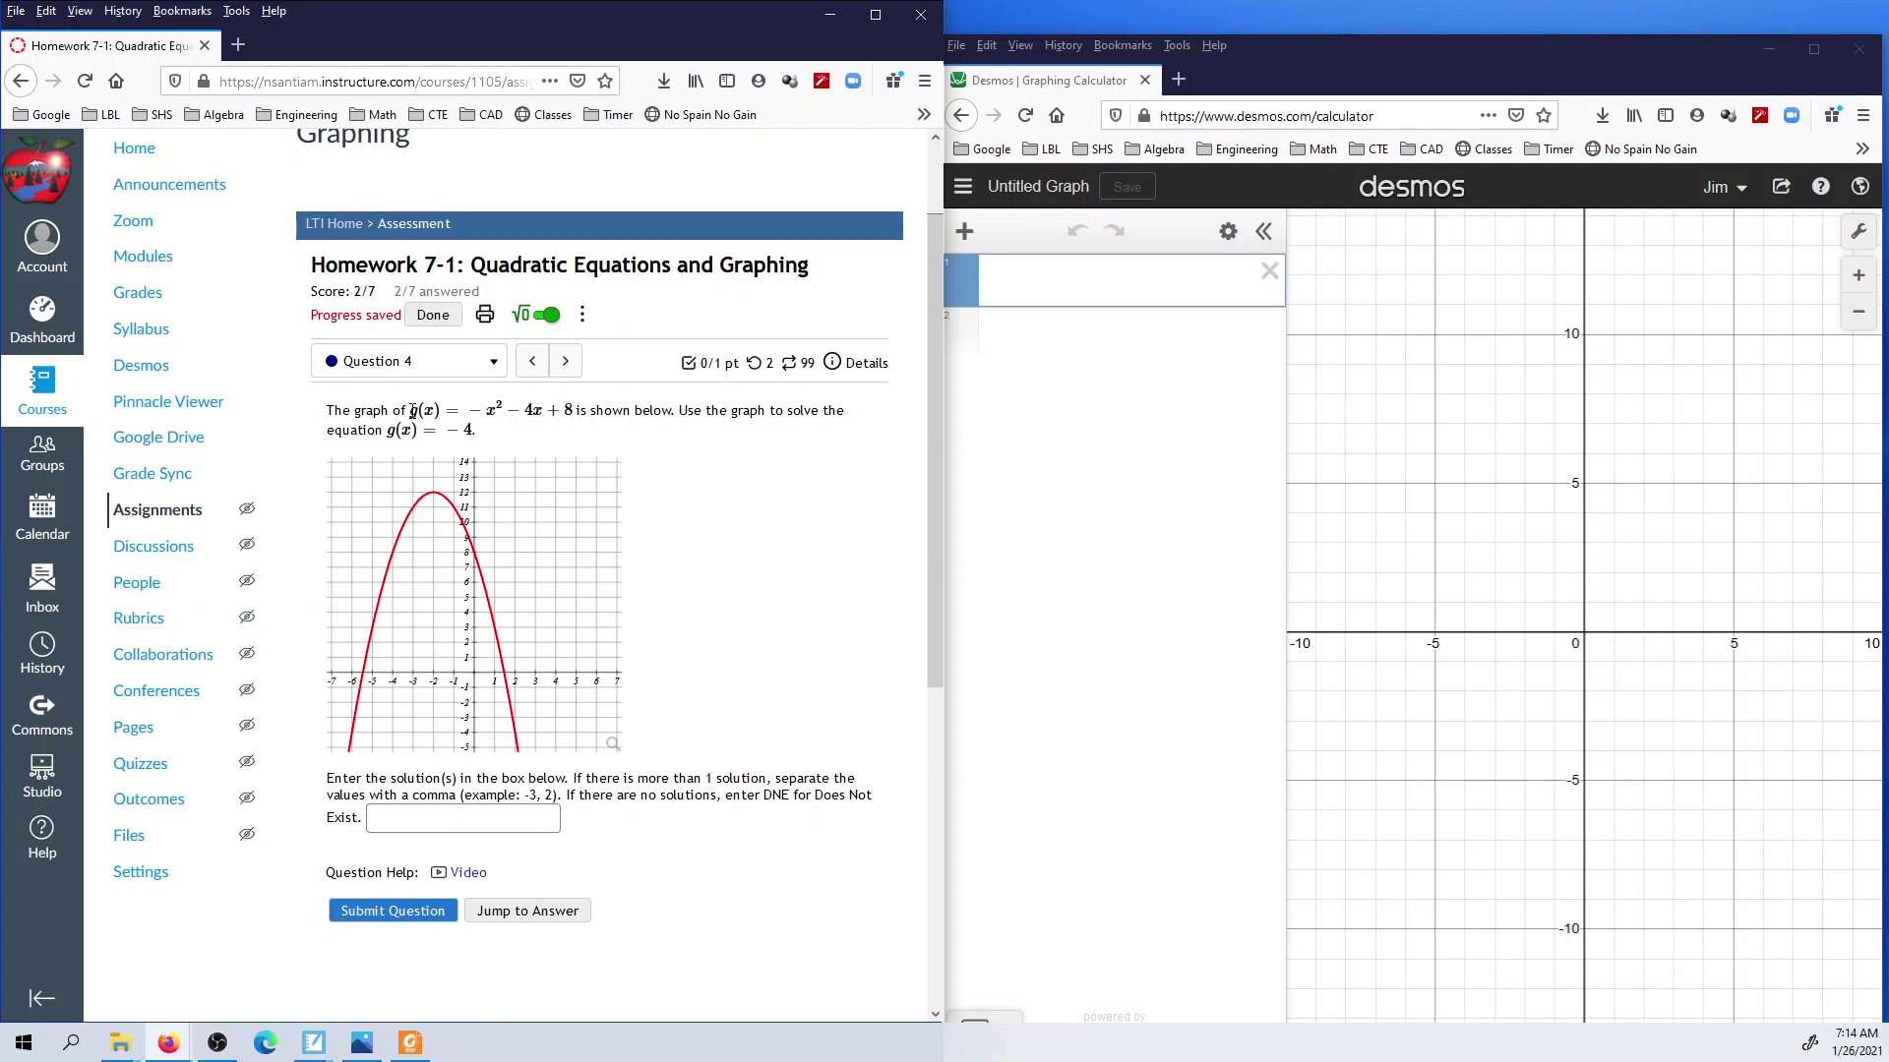
pyautogui.moveTo(409, 411); pyautogui.dragTo(570, 405)
pyautogui.hotkey('ctrl', 'c')
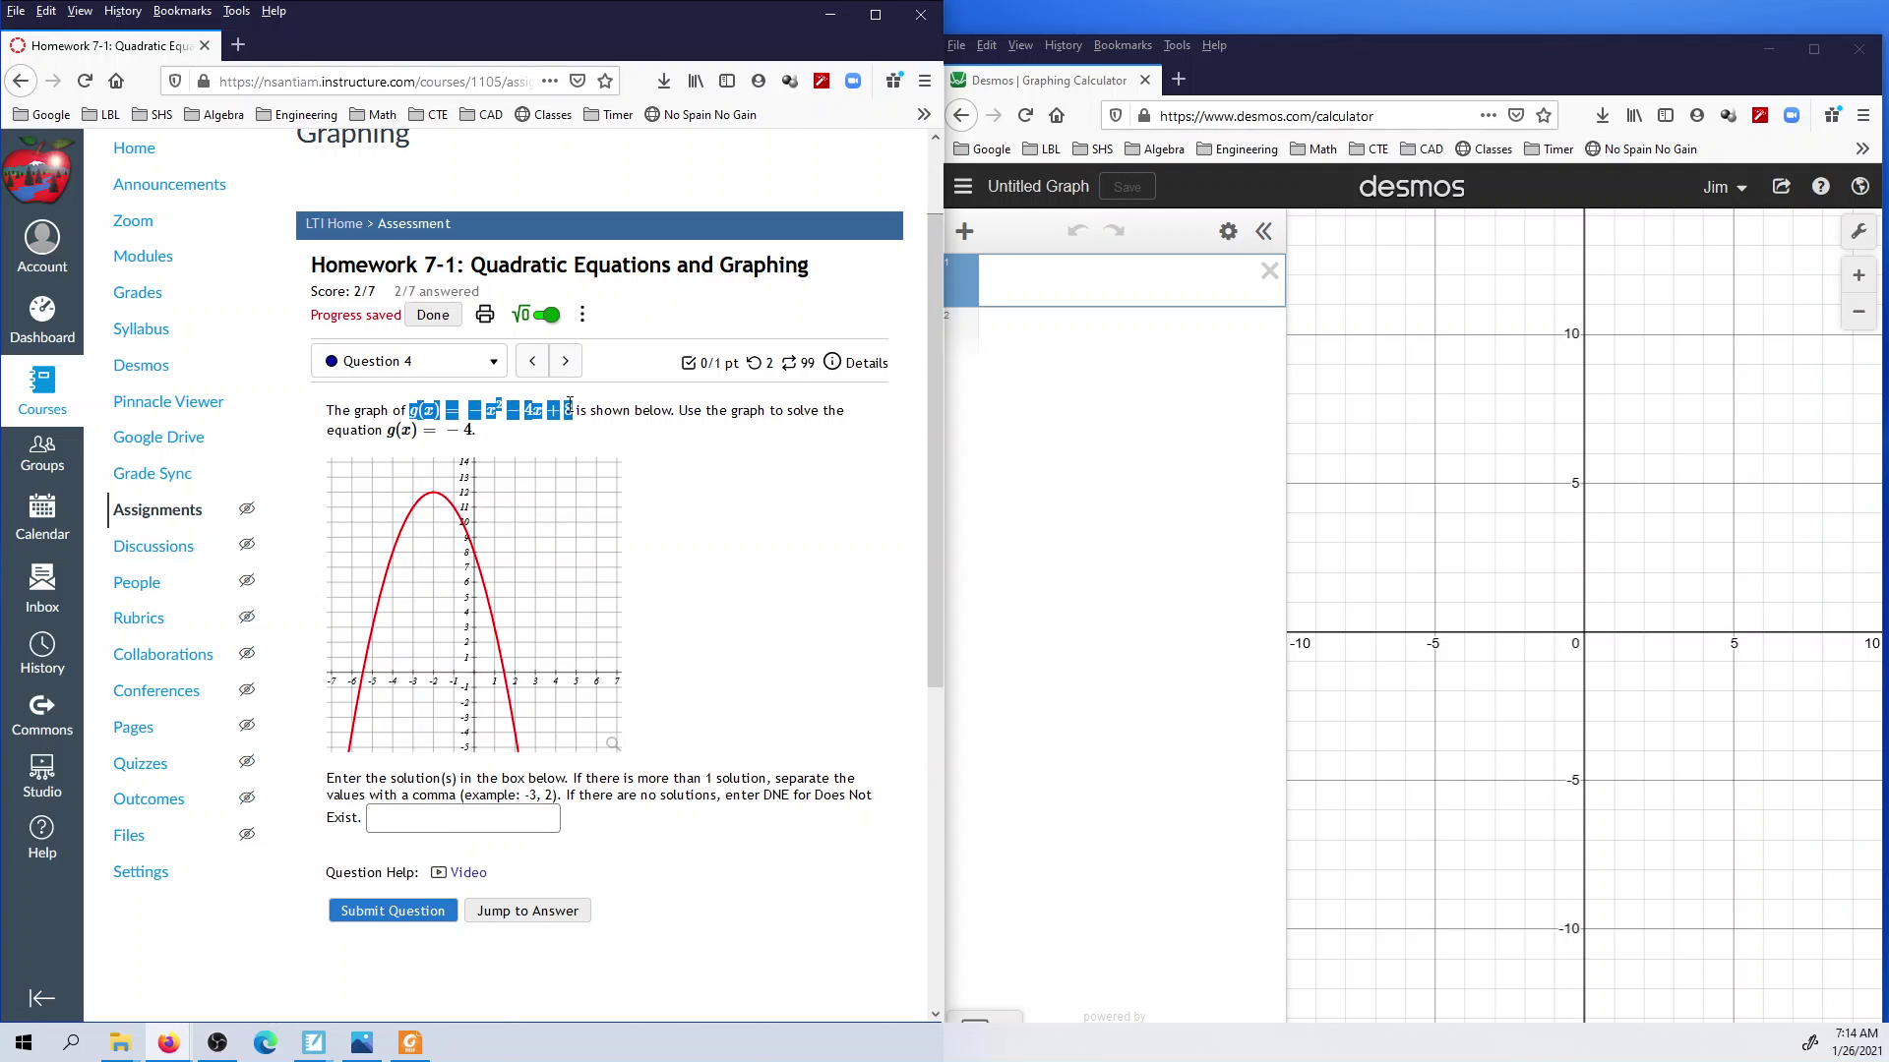
pyautogui.click(1032, 280)
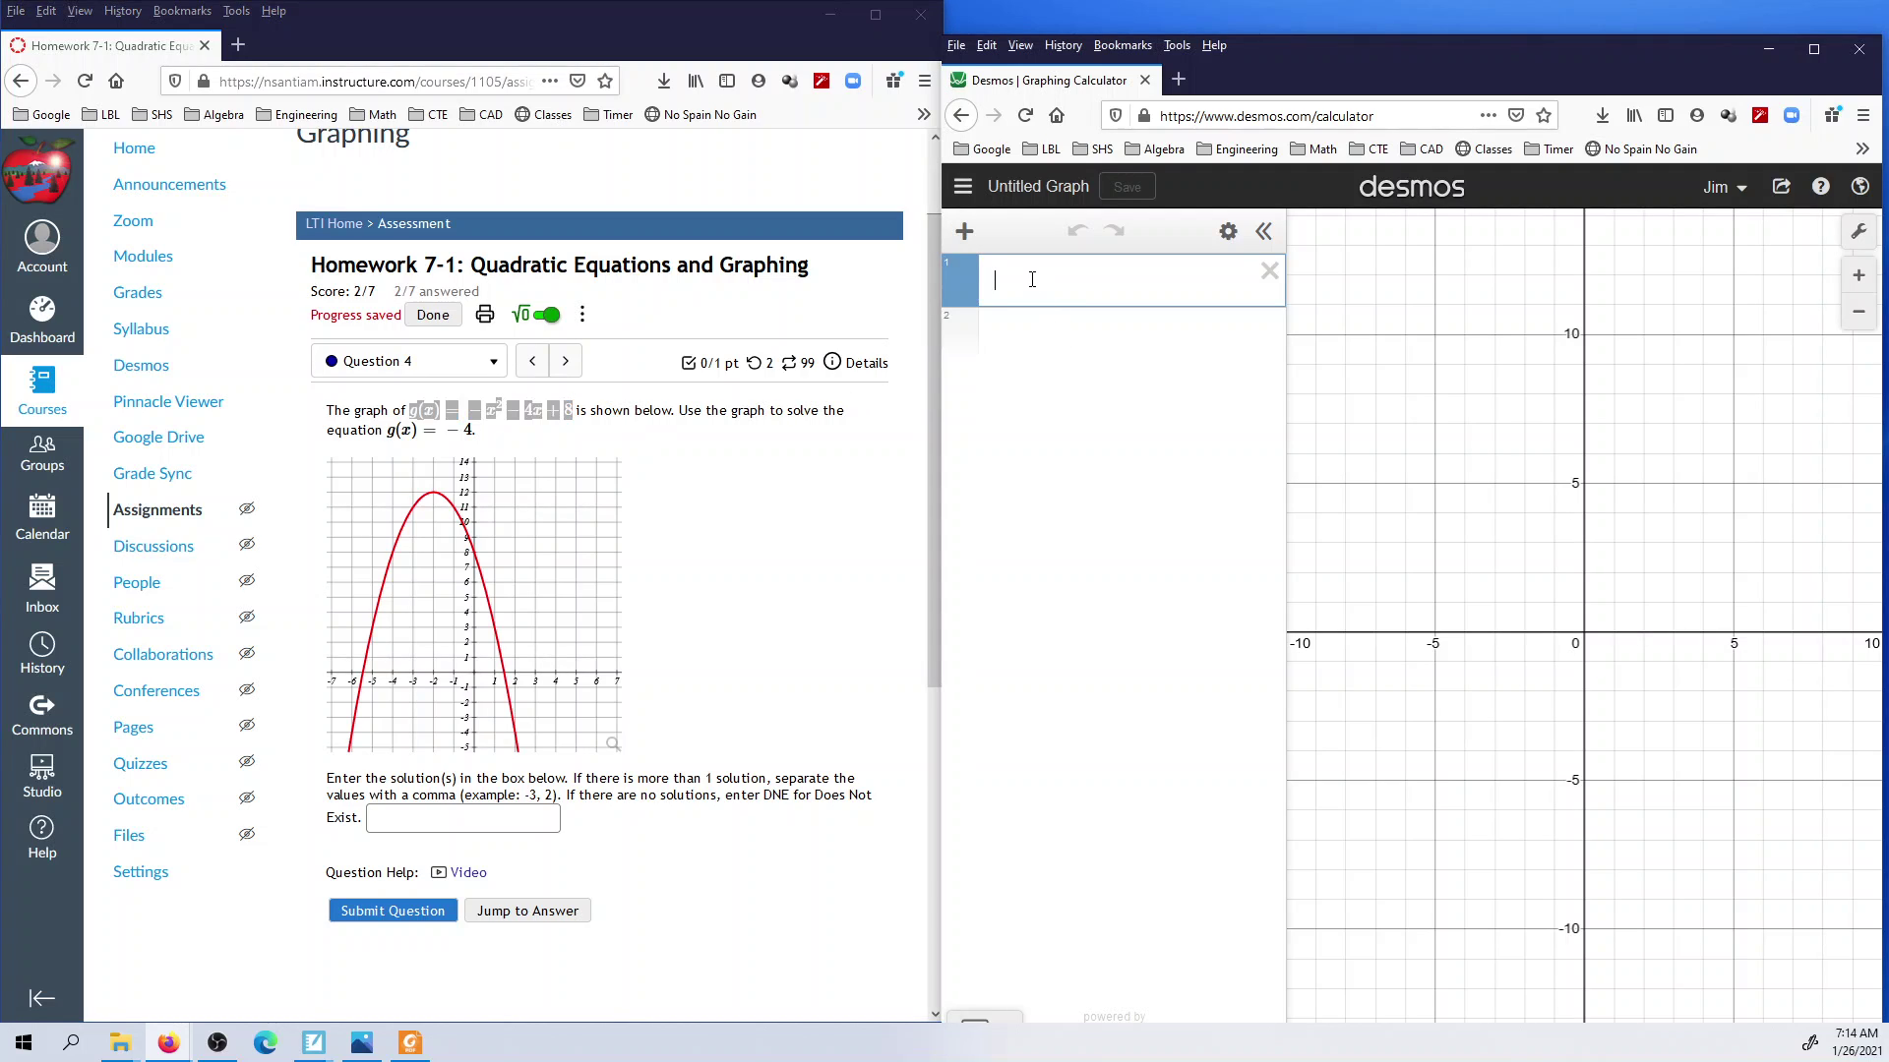
pyautogui.hotkey('ctrl', 'v')
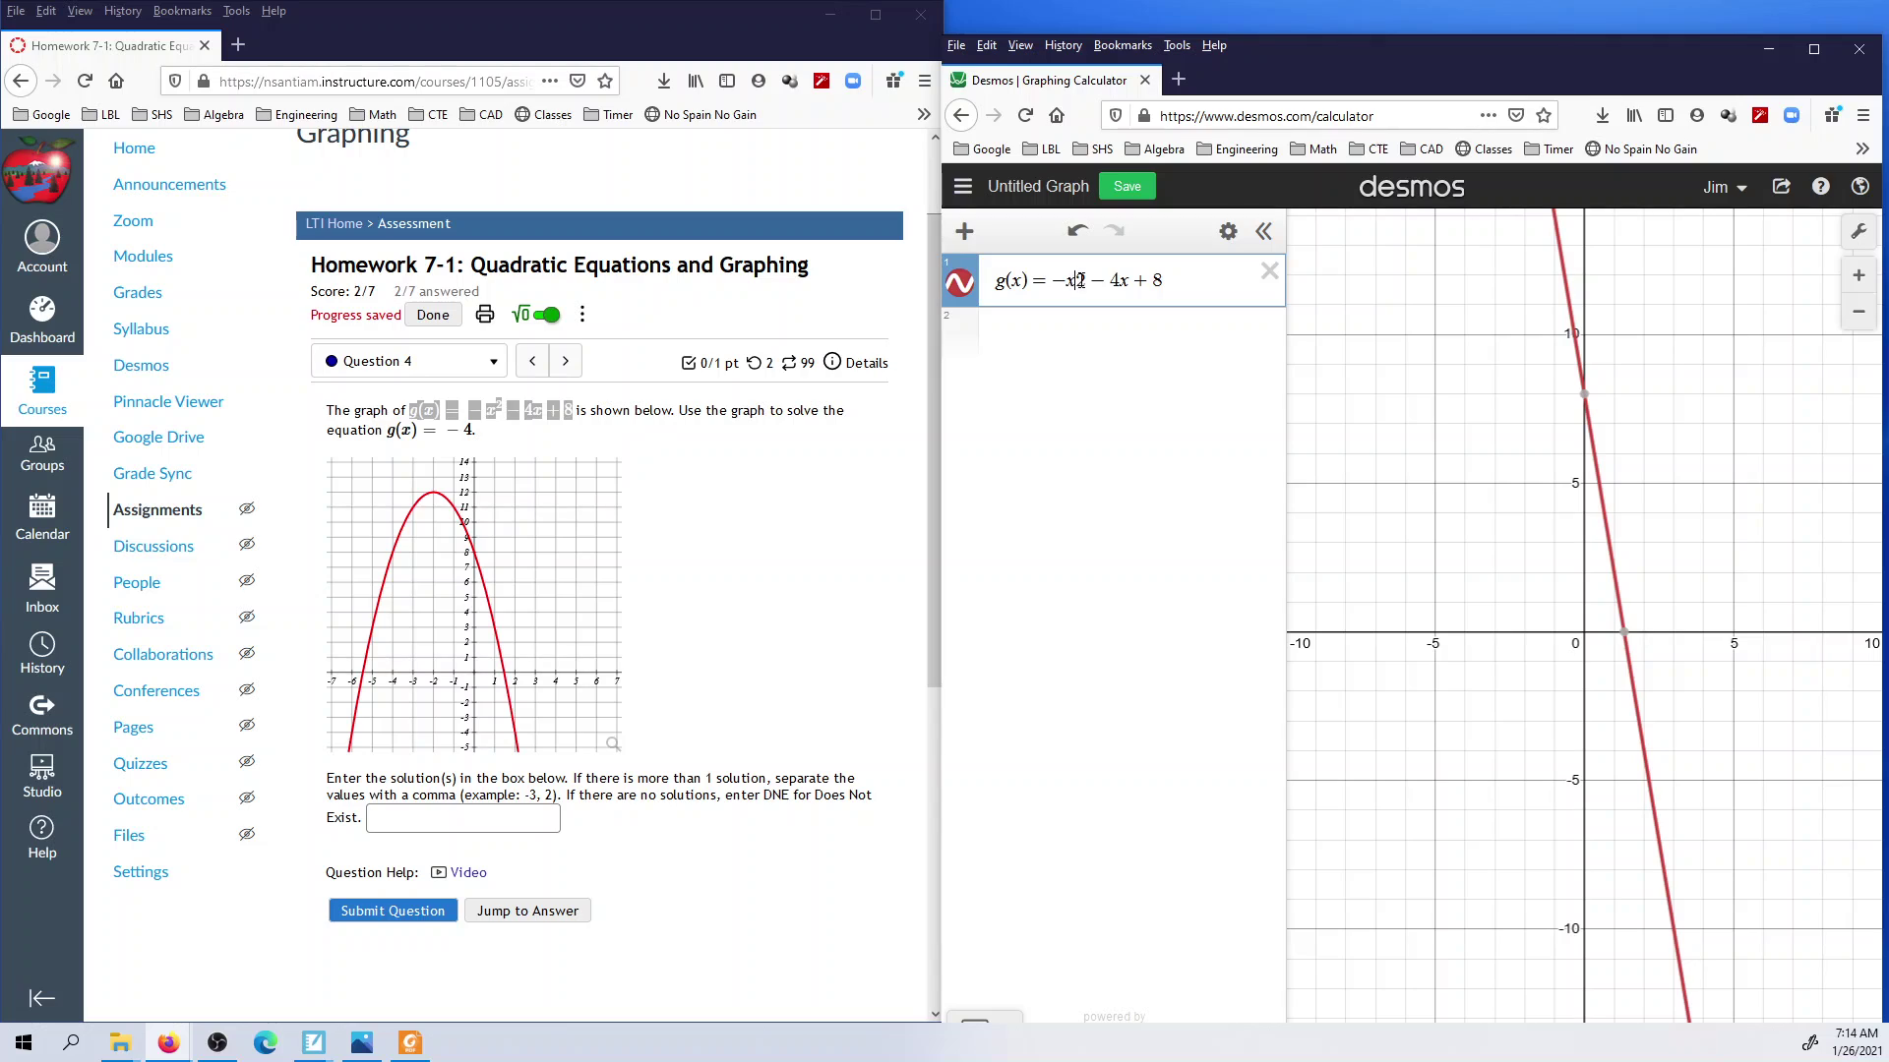
pyautogui.moveTo(1074, 281); pyautogui.dragTo(1081, 282)
pyautogui.write('^')
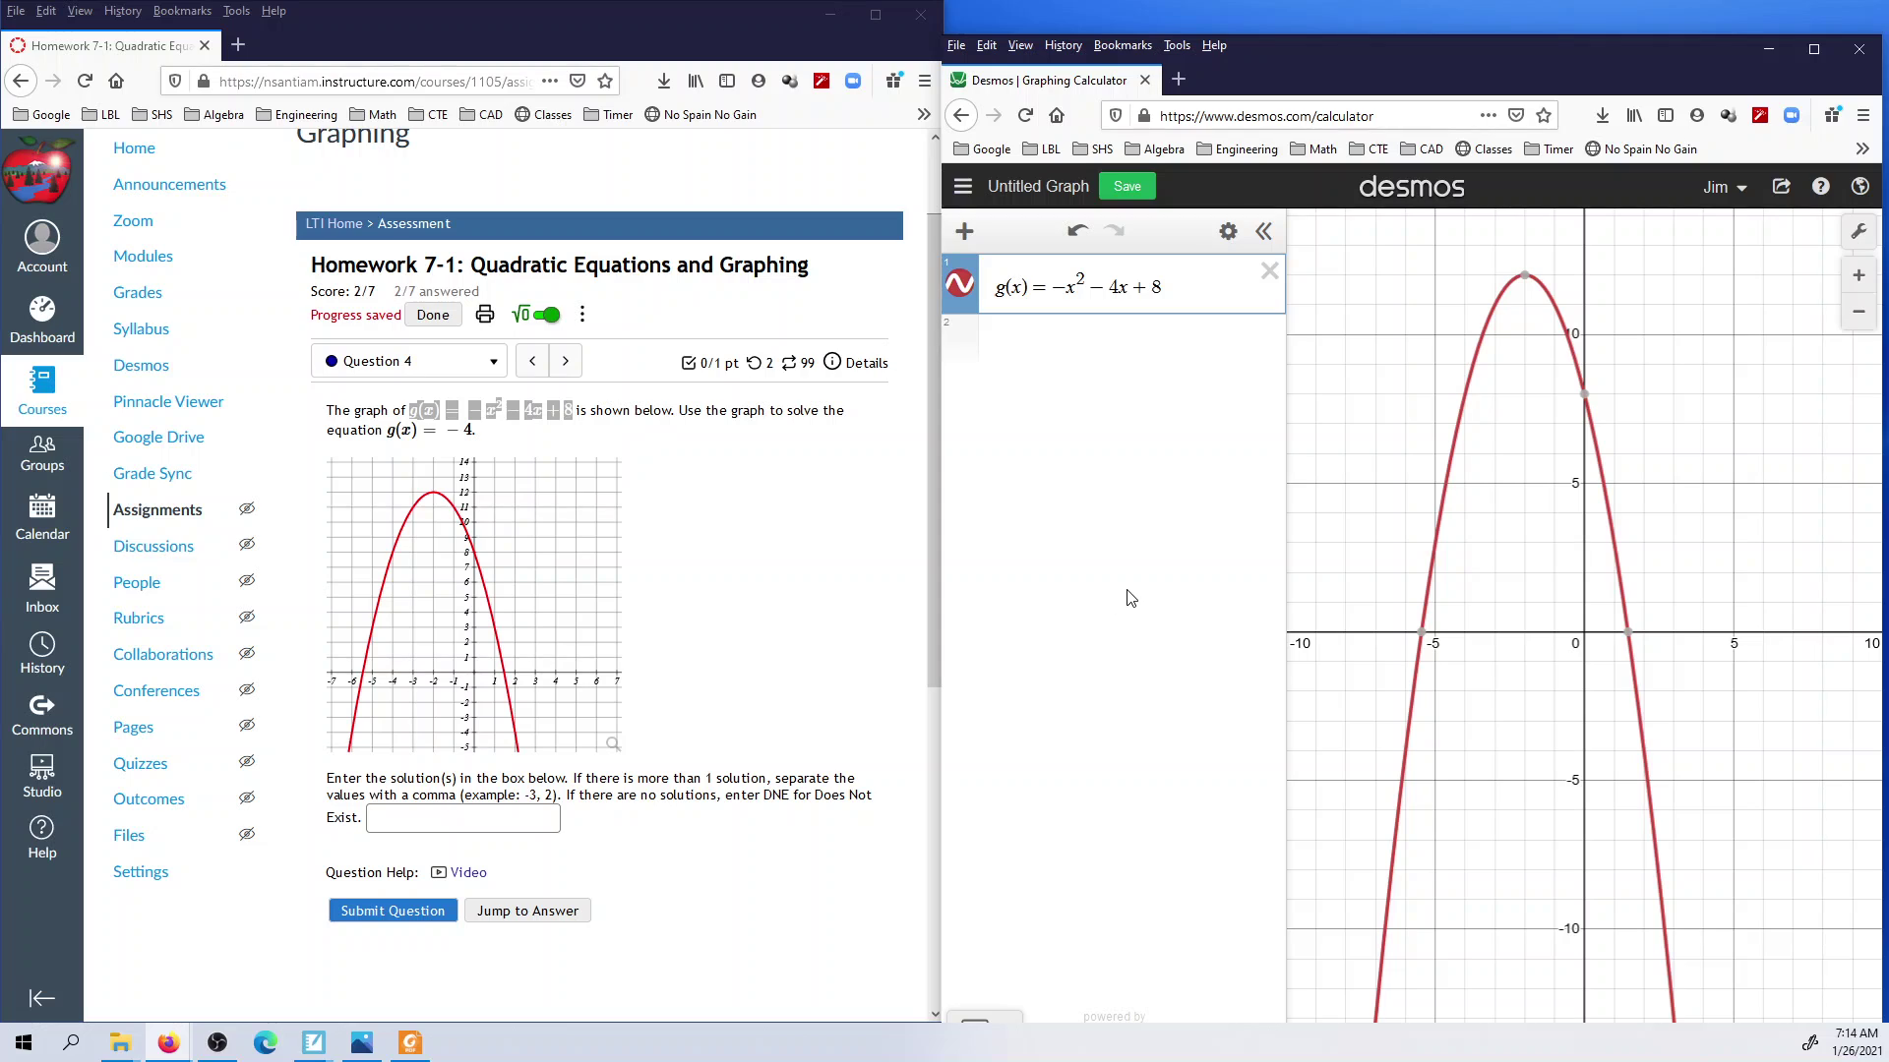
# Step: Turn on Projector Mode for the graph
pyautogui.click(1857, 233)
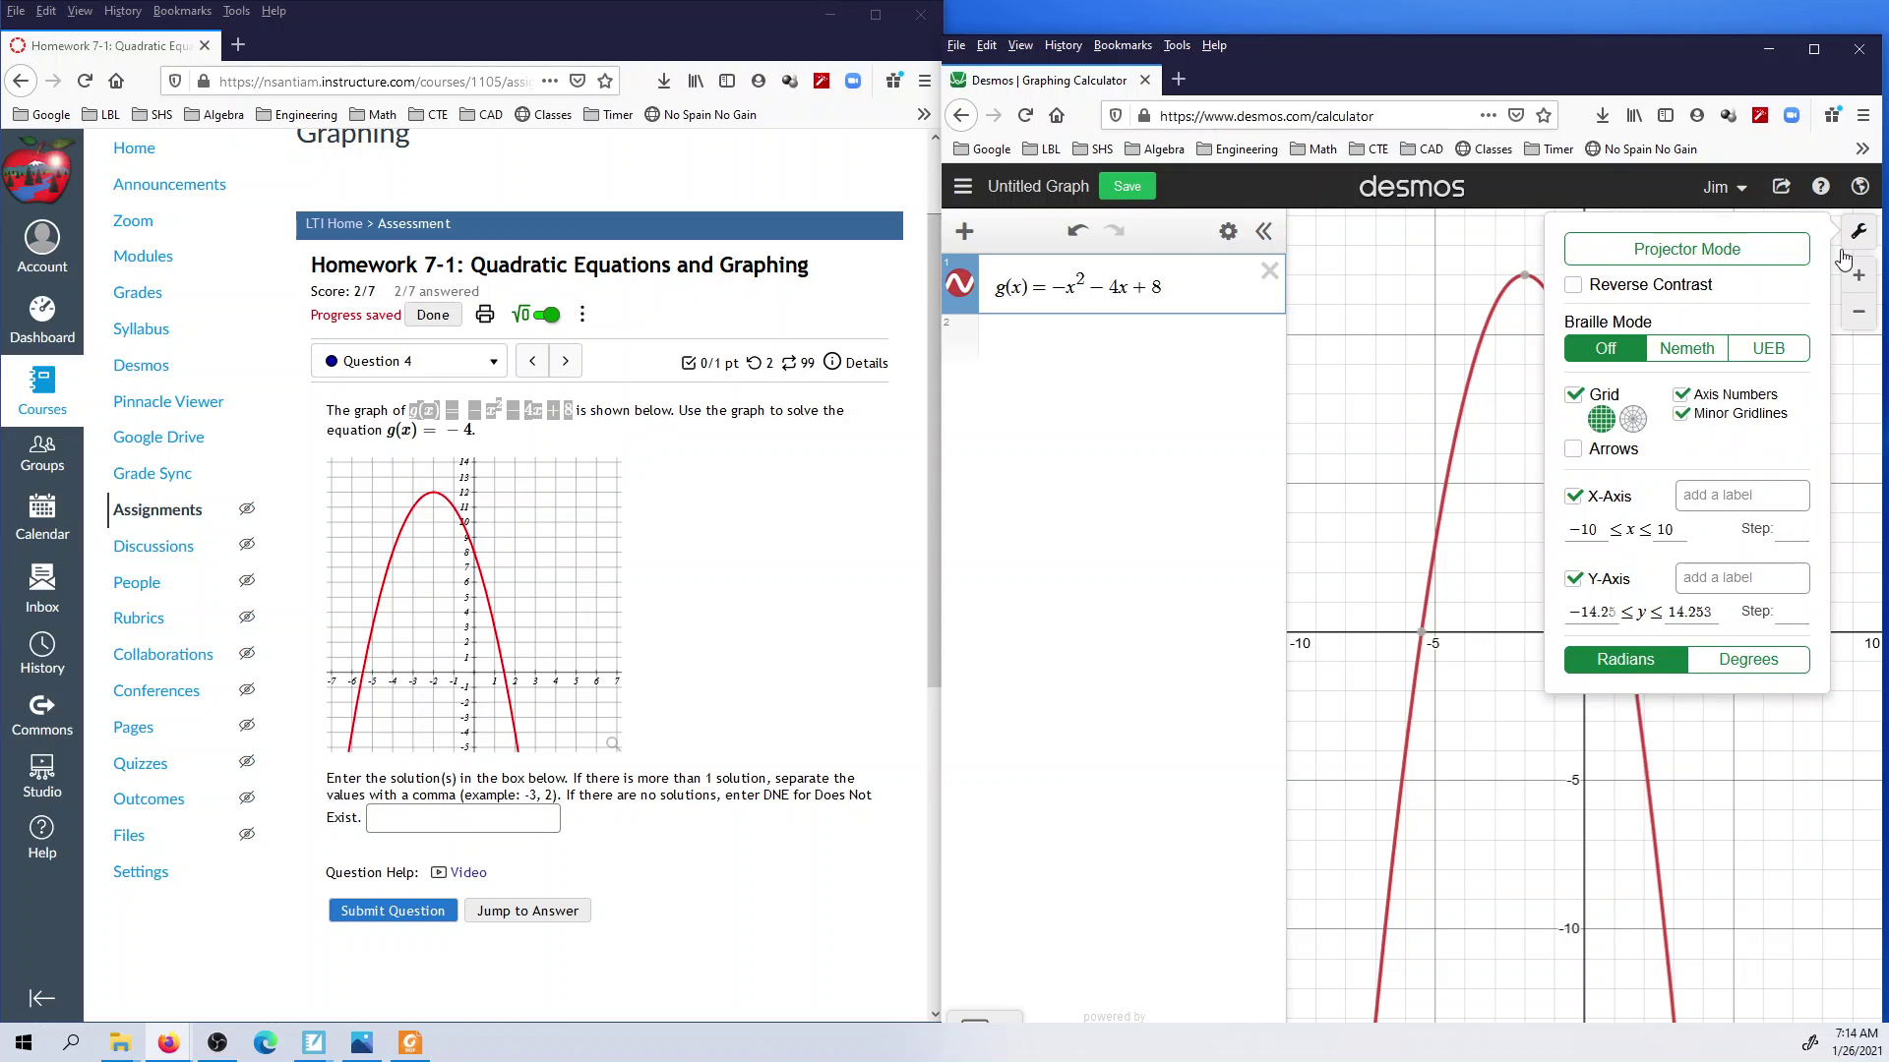
pyautogui.click(1731, 263)
pyautogui.click(1505, 663)
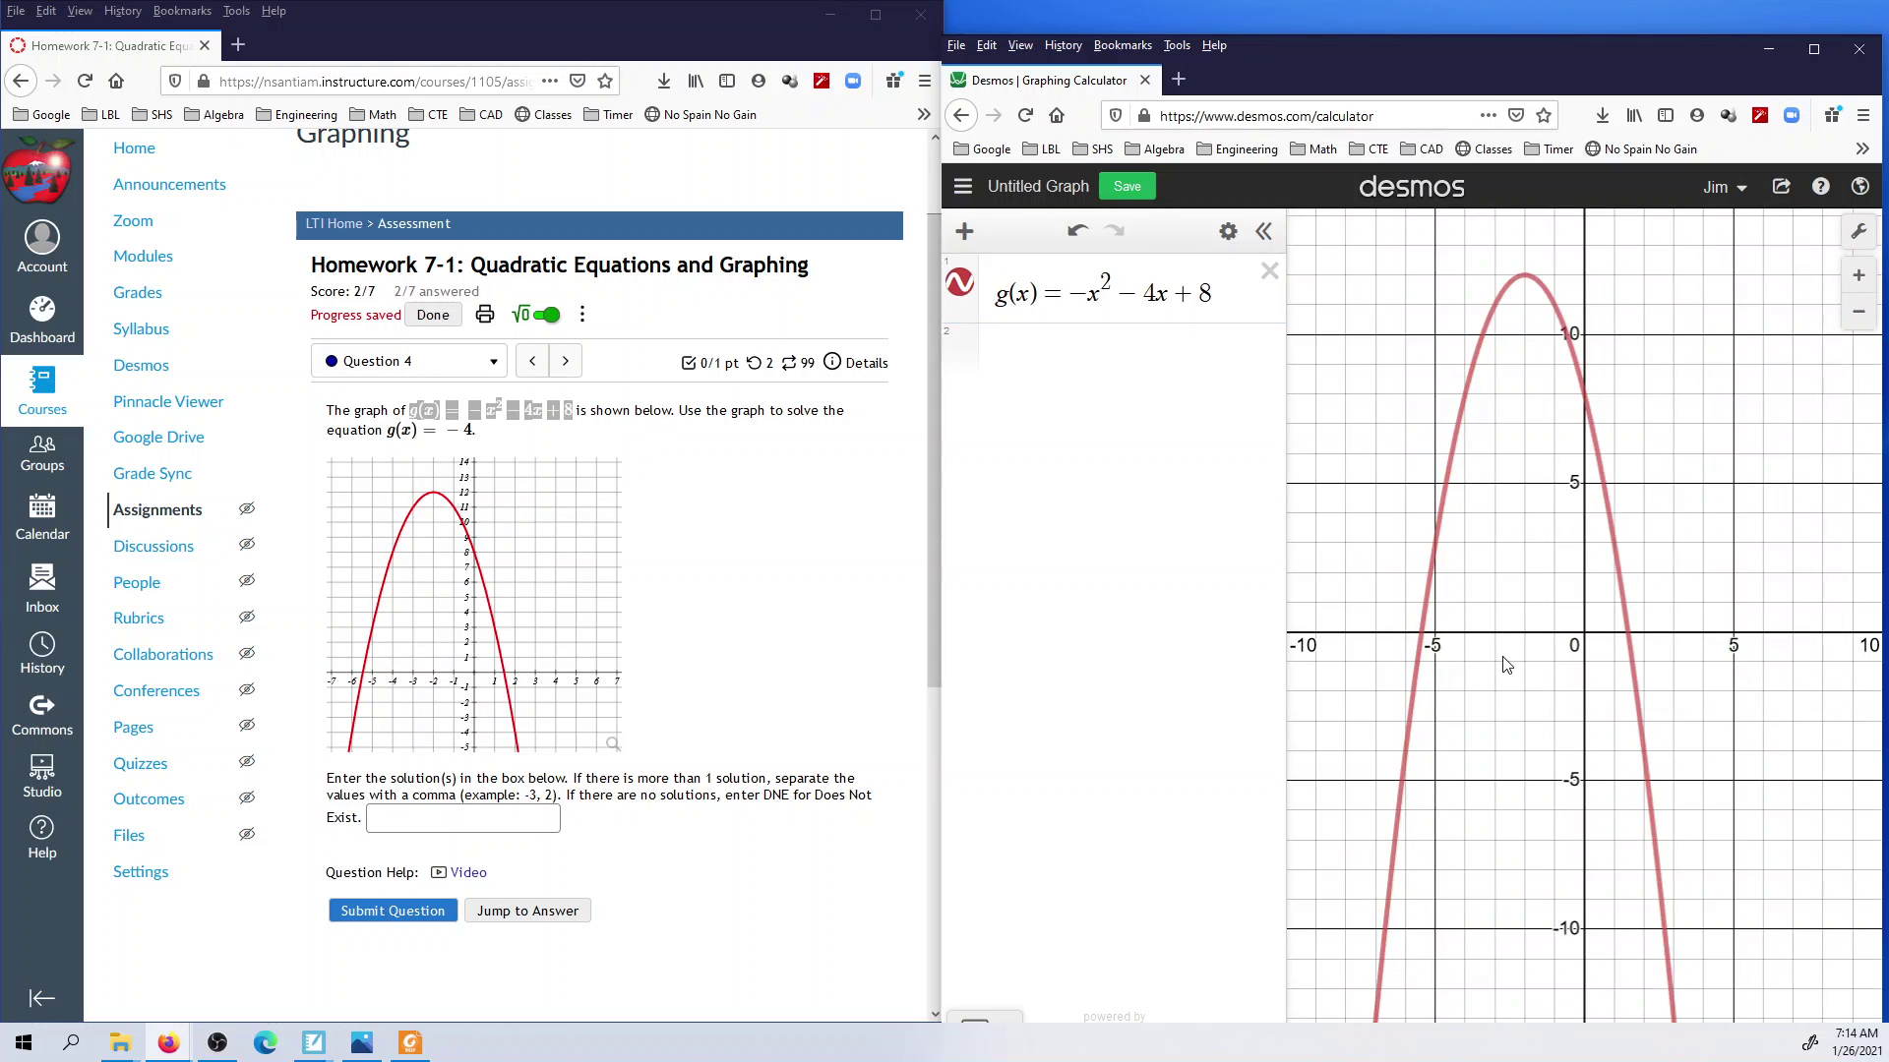
# Step: Inspect the coordinates of the parabola's two x-intercepts, y-intercept and vertex
pyautogui.click(1434, 587)
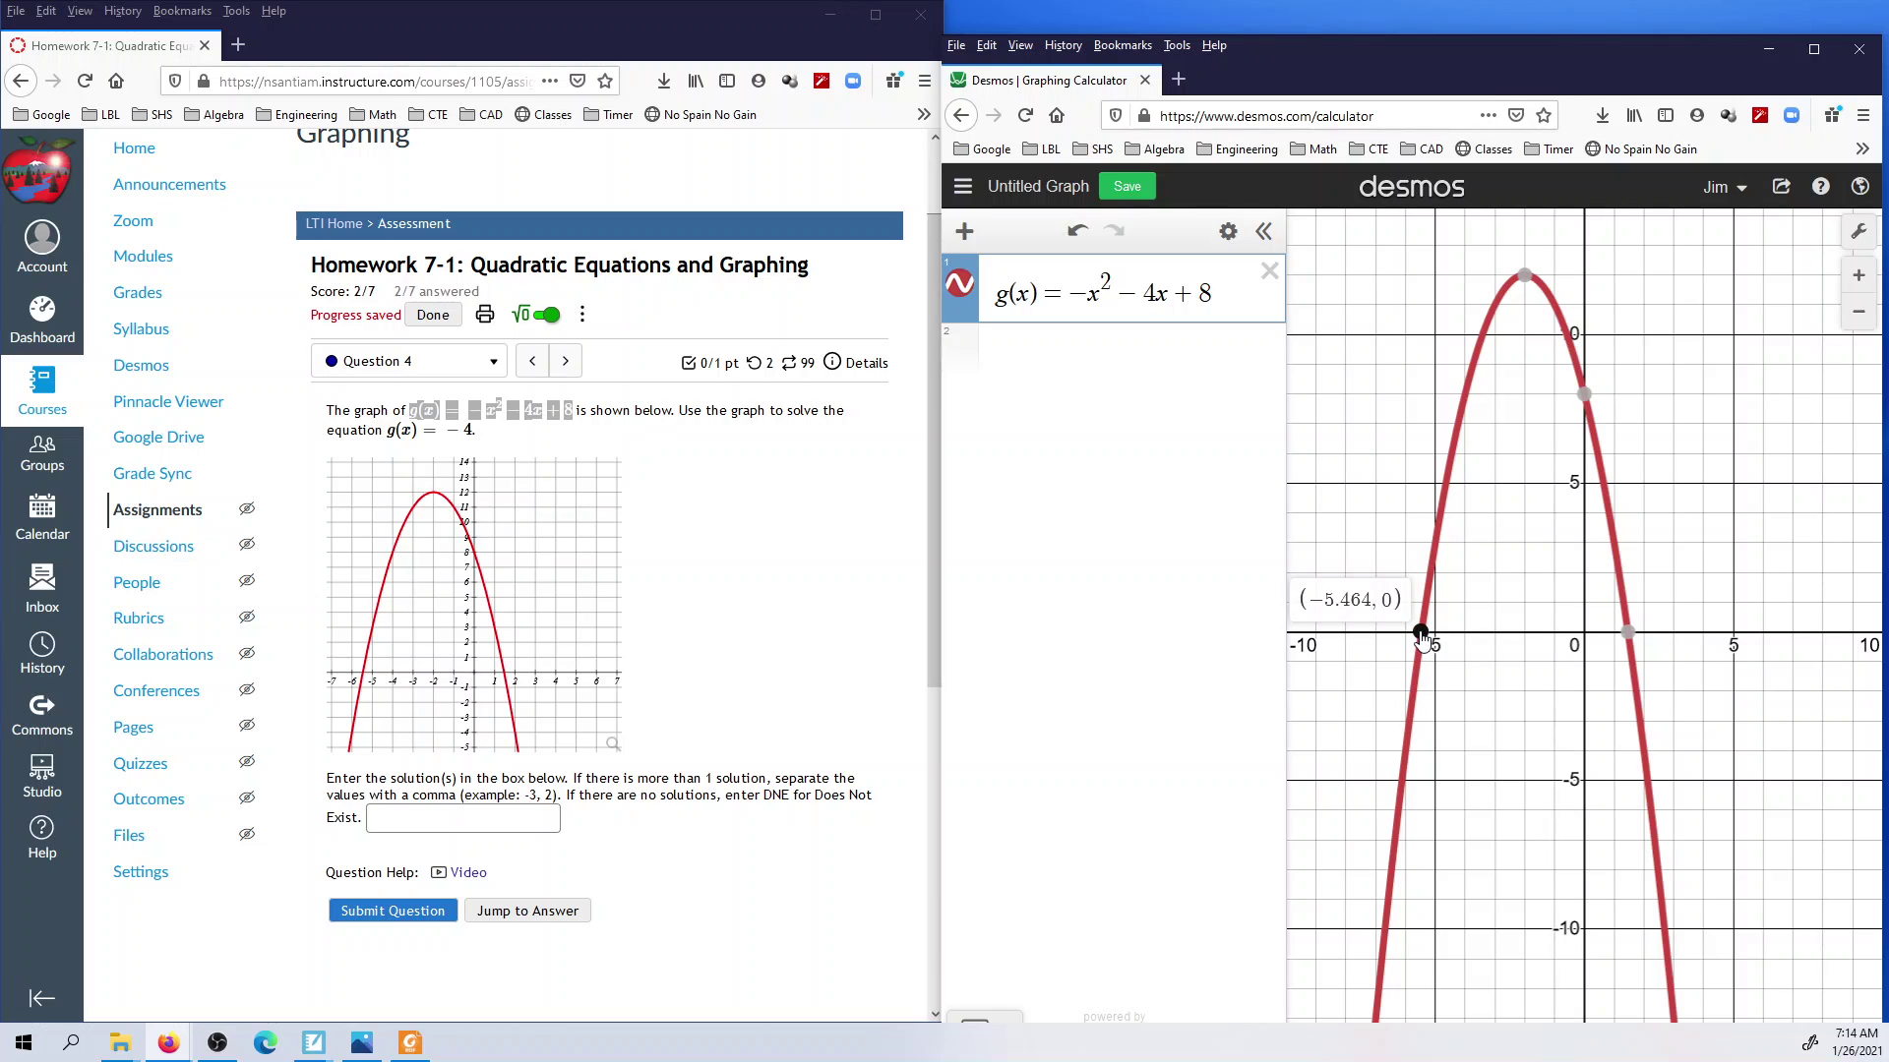
pyautogui.click(1422, 632)
pyautogui.click(1629, 633)
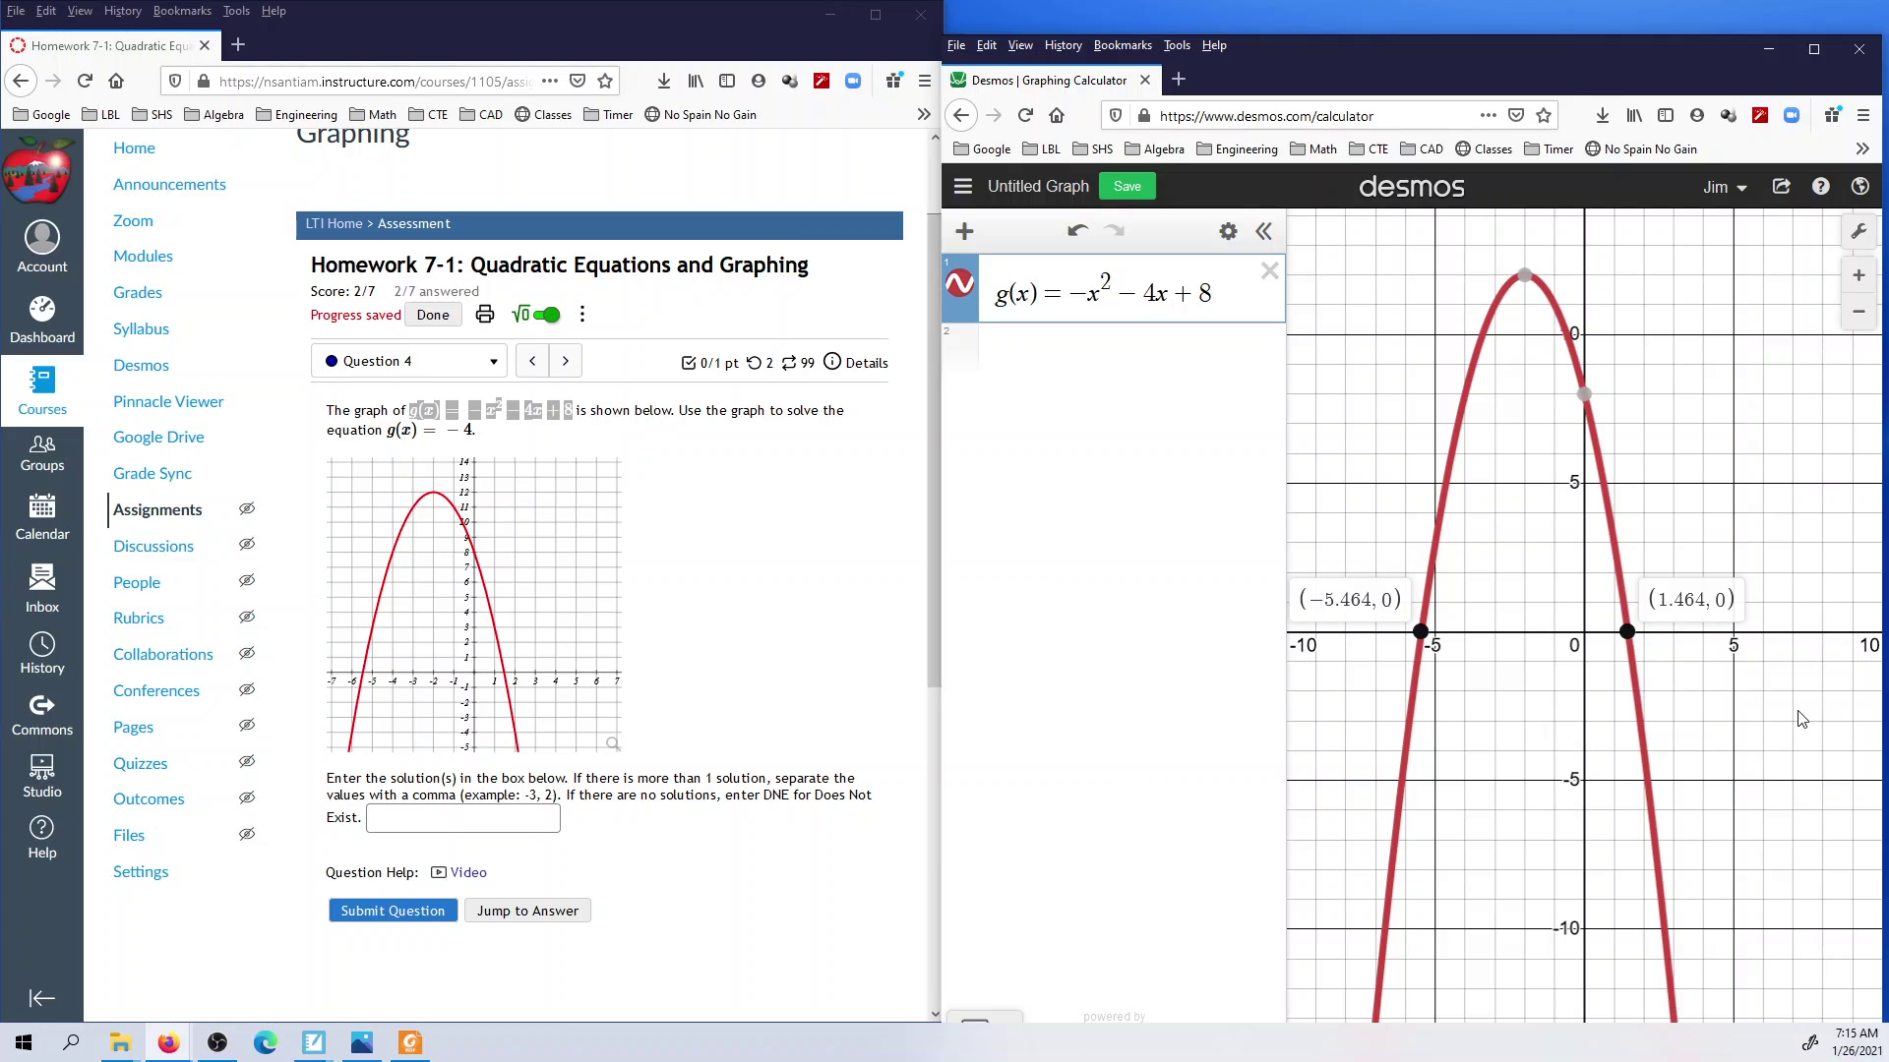
pyautogui.moveTo(1584, 398)
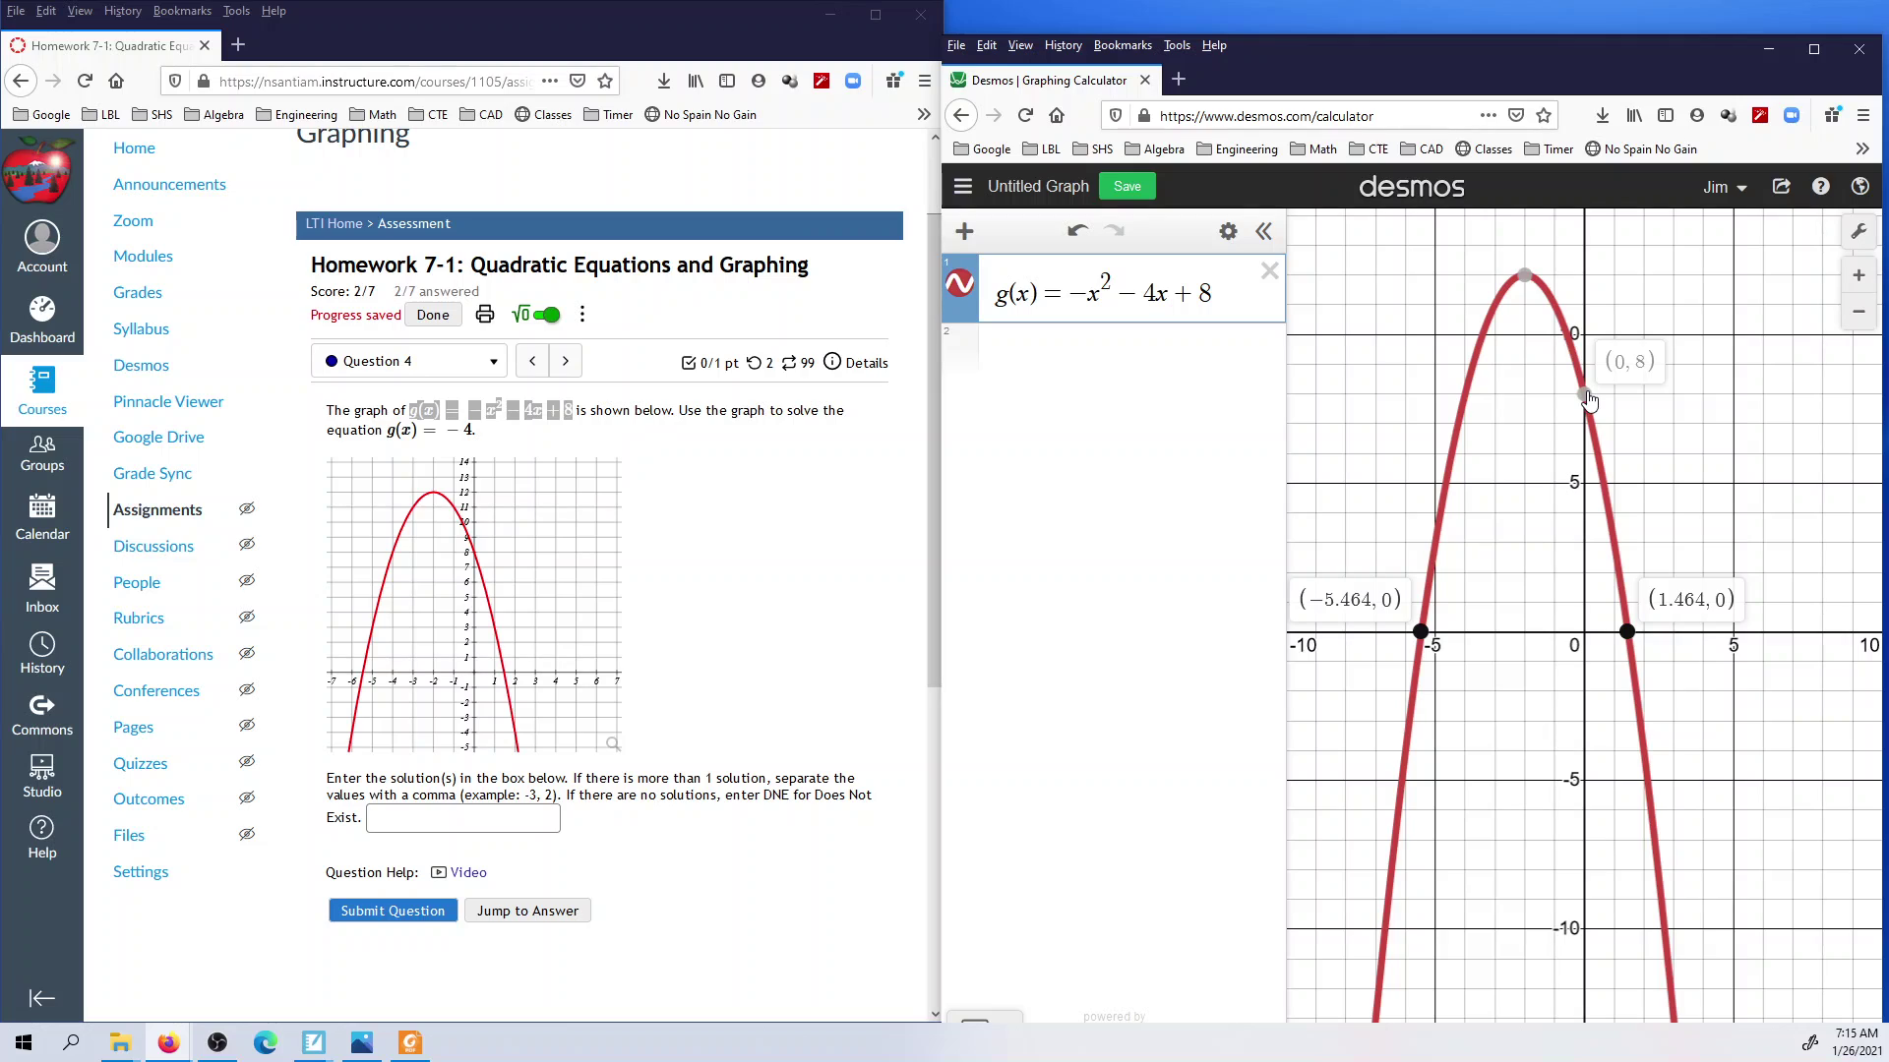
pyautogui.moveTo(1526, 284)
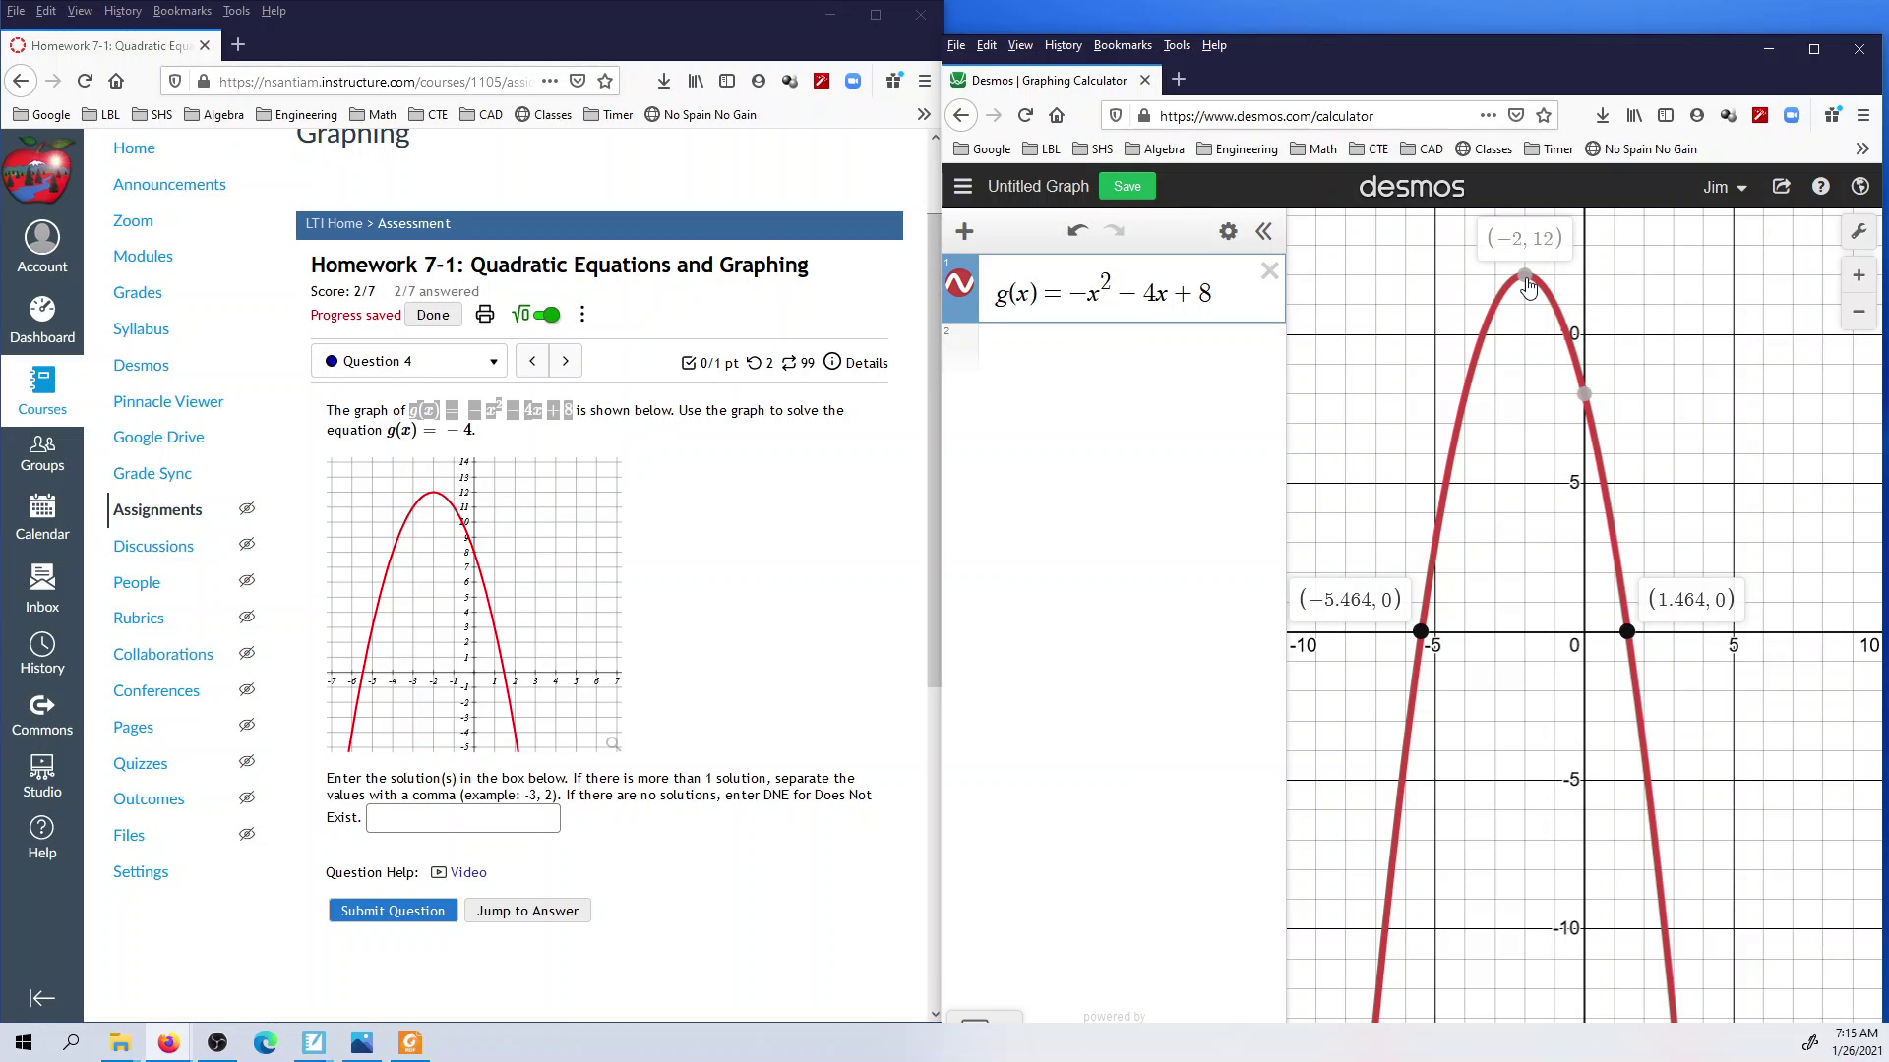
# Step: Add the axis of symmetry x = -2 as a second expression and show it on the graph
pyautogui.click(1023, 366)
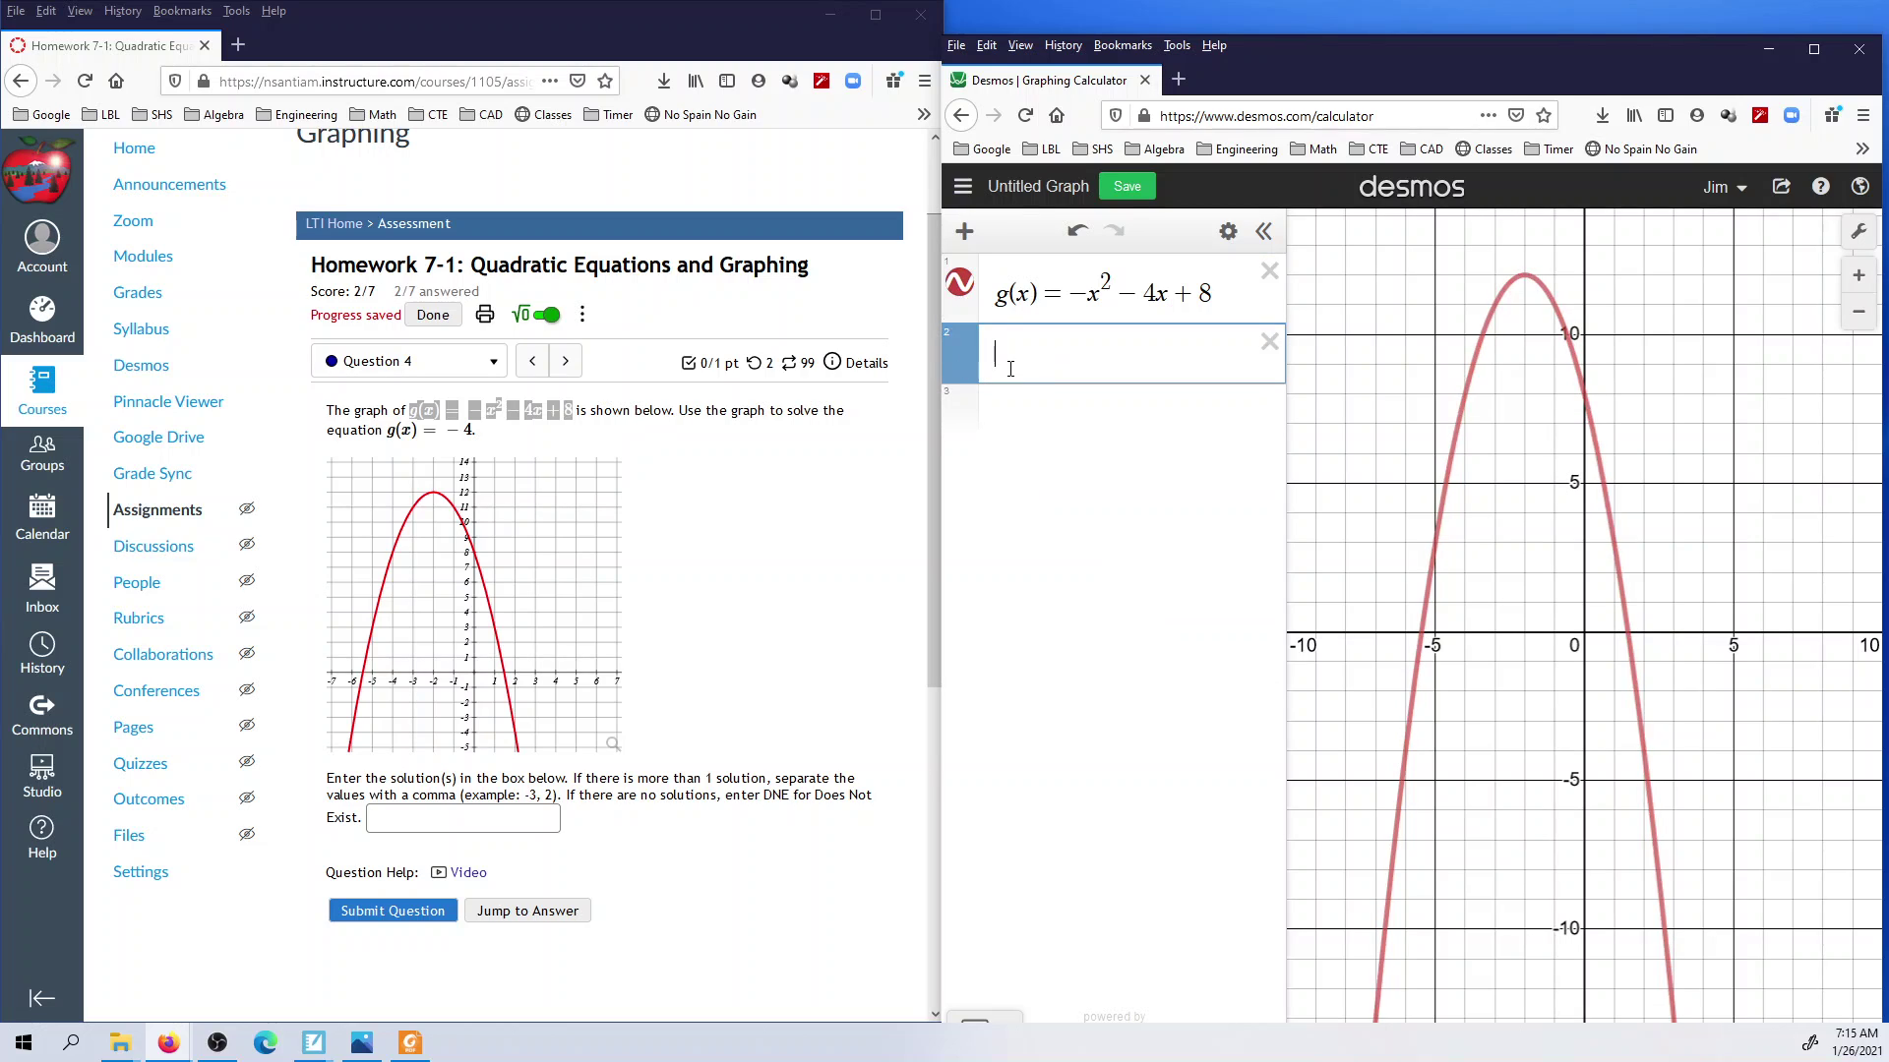
pyautogui.click(1527, 285)
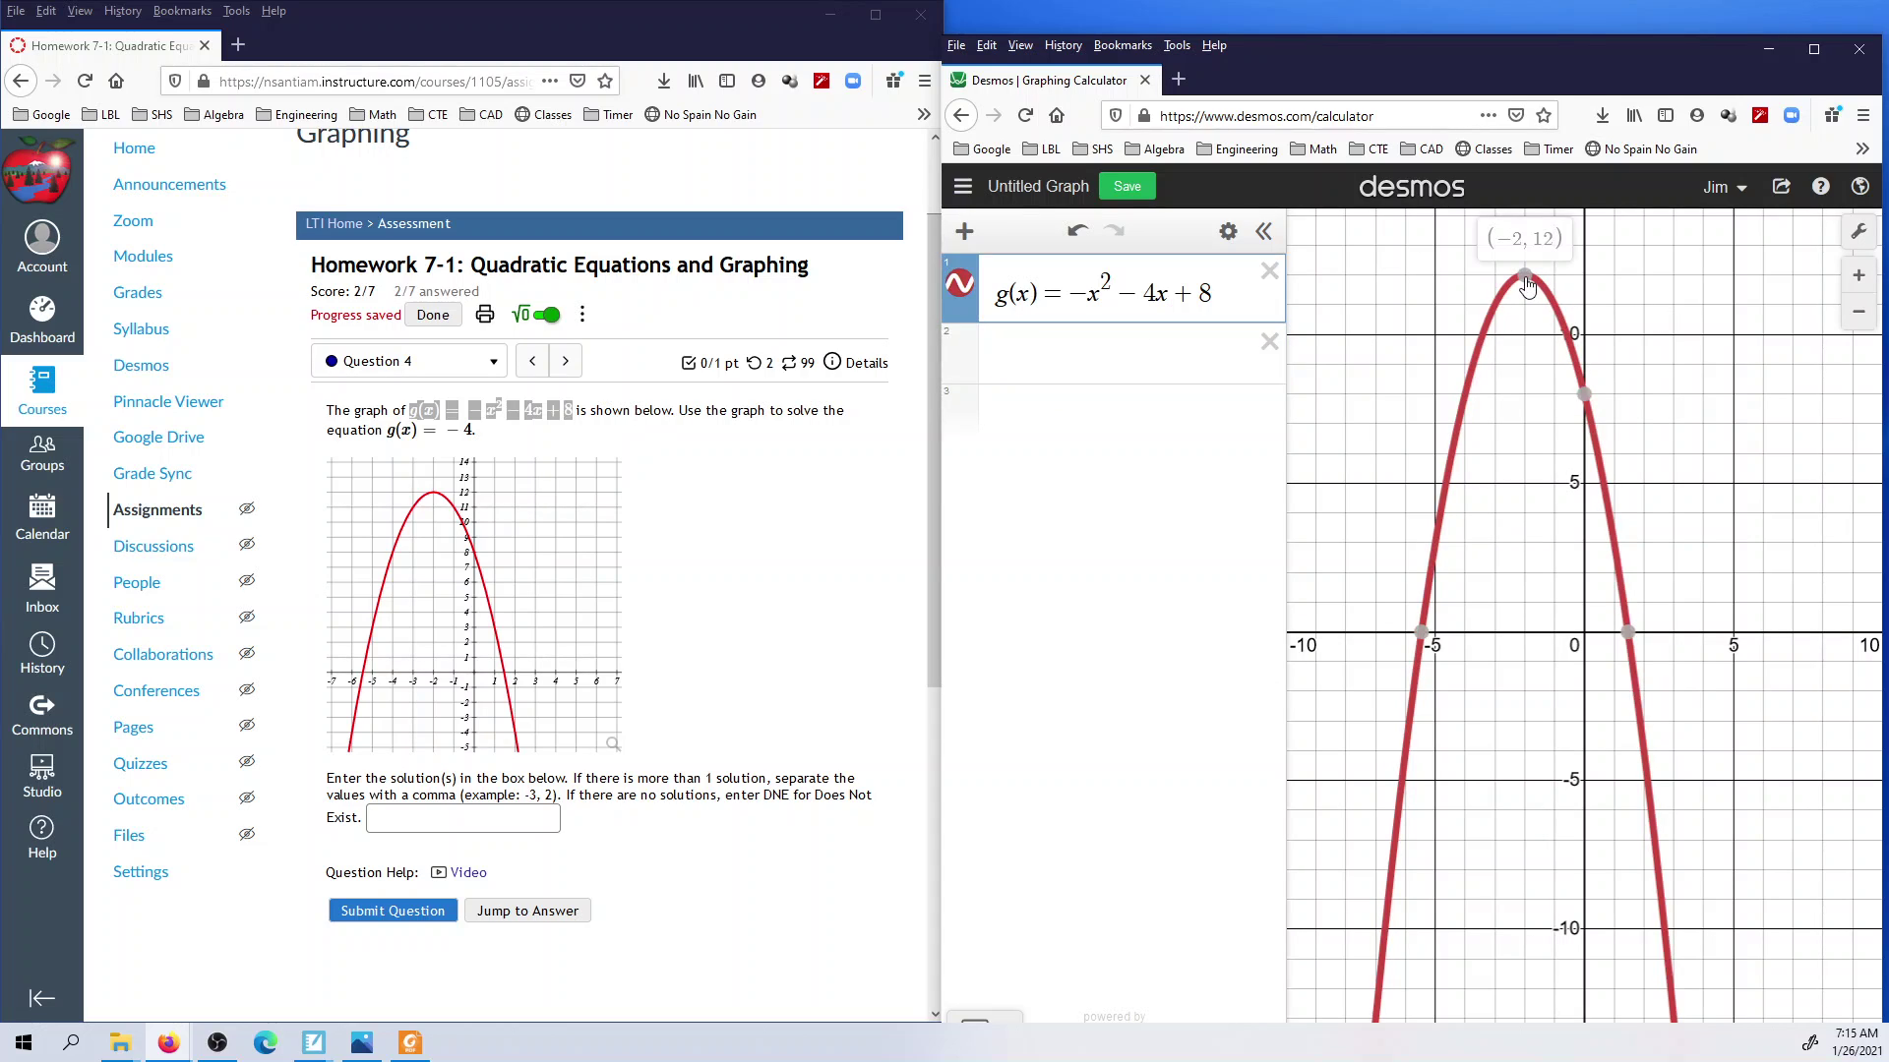
pyautogui.click(1057, 352)
pyautogui.write('x=-2')
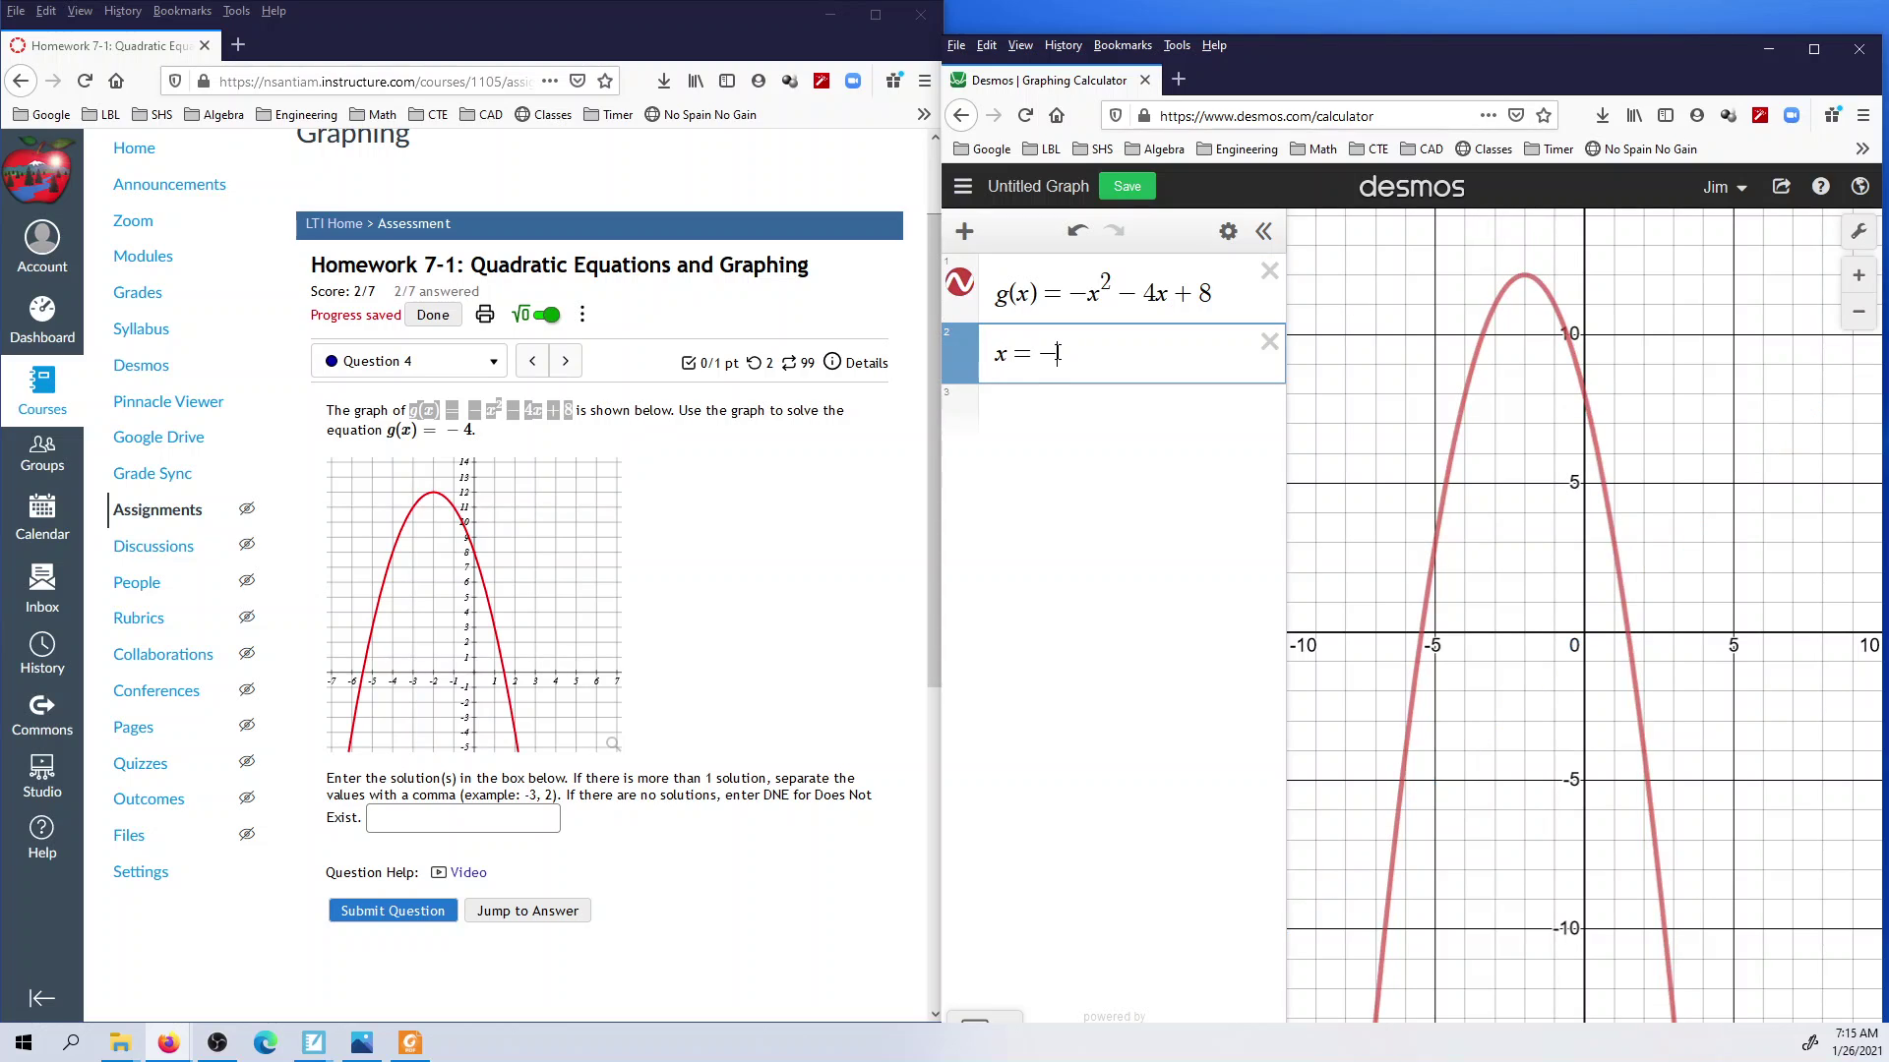
pyautogui.click(959, 356)
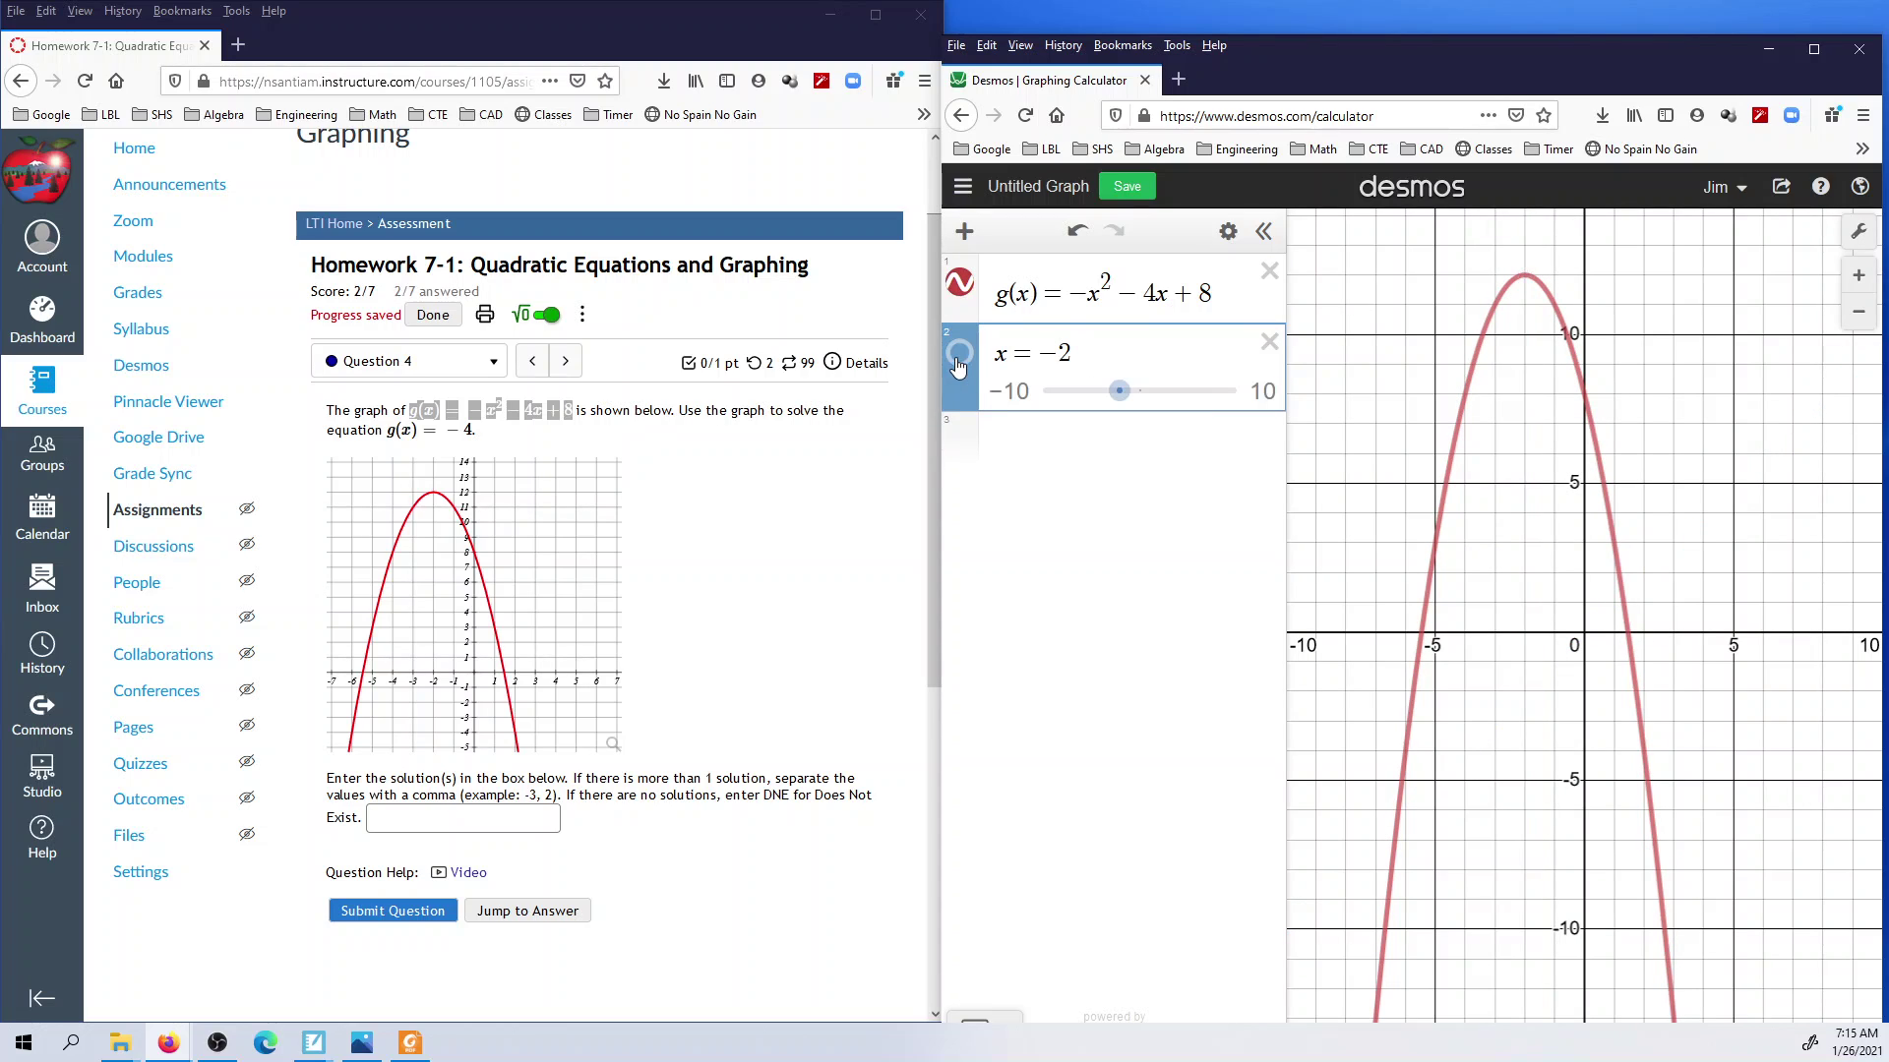
pyautogui.click(959, 359)
# Step: Change the line style of the axis of symmetry to dashed
pyautogui.click(959, 364)
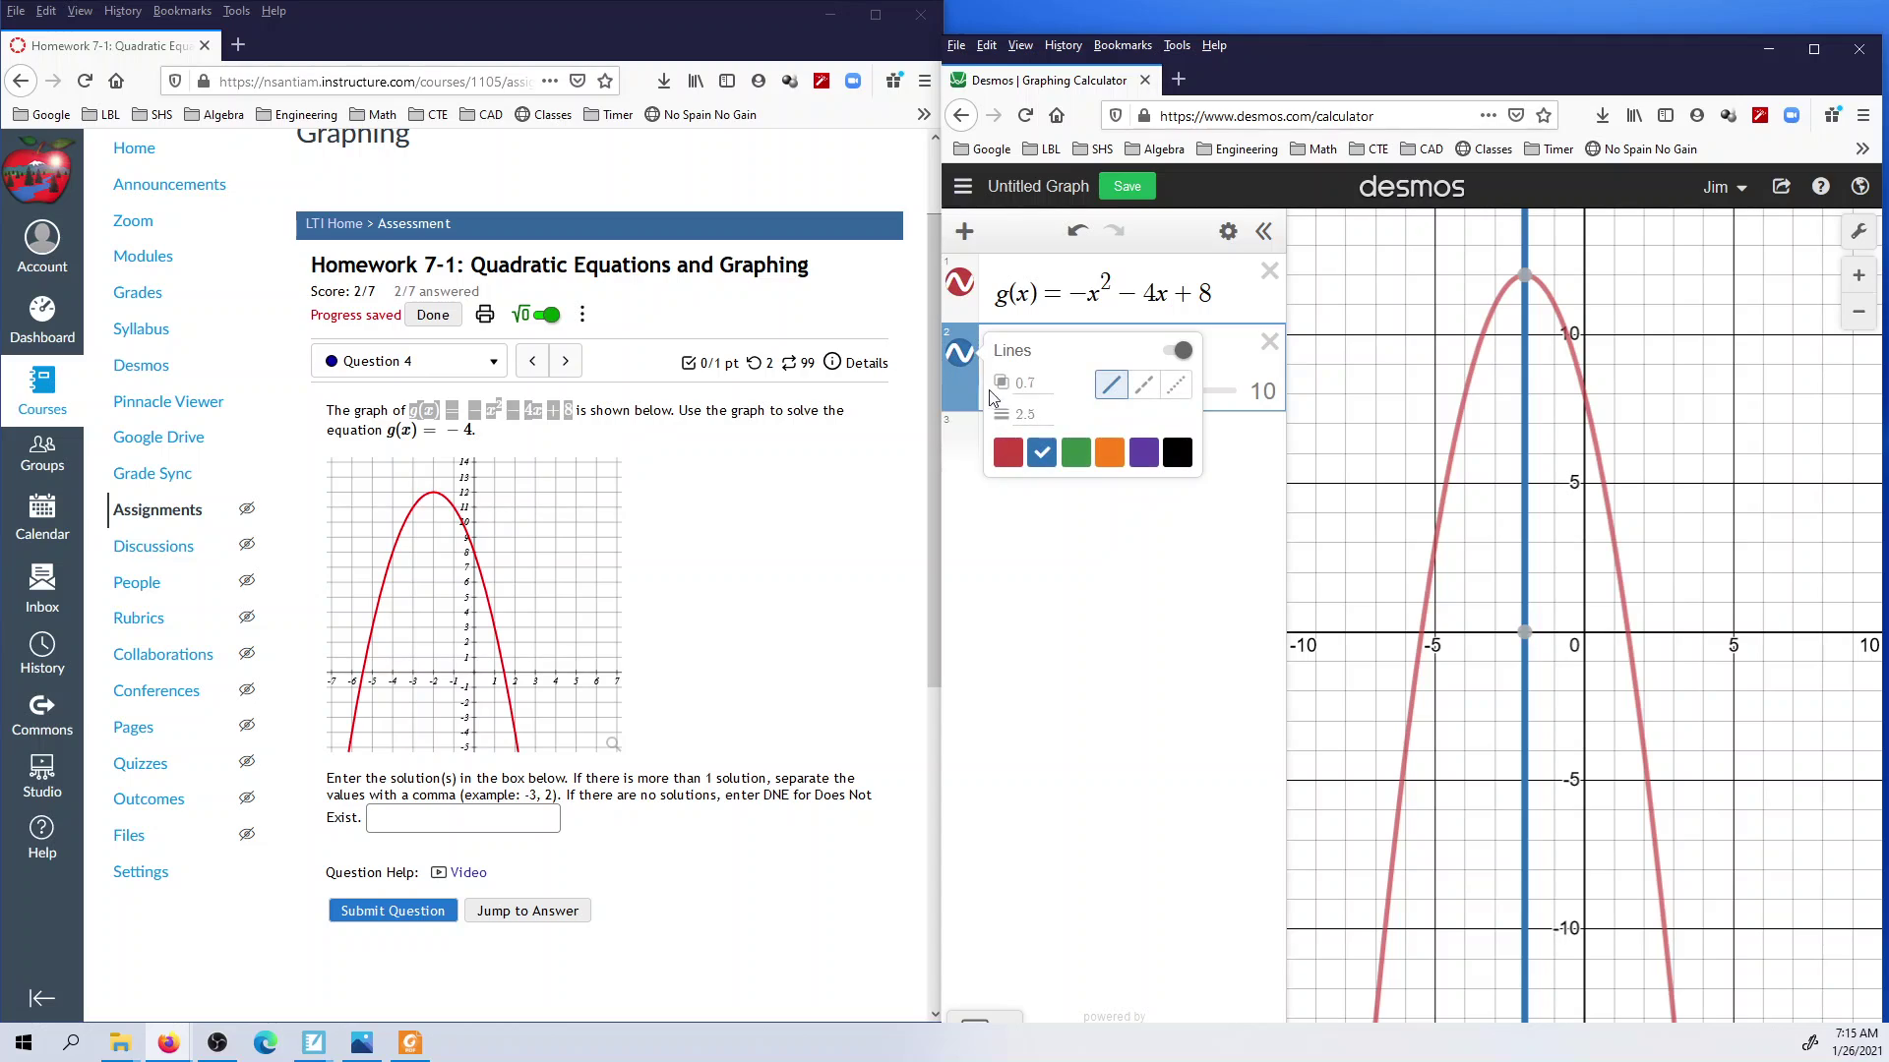
pyautogui.click(1144, 384)
pyautogui.click(1106, 671)
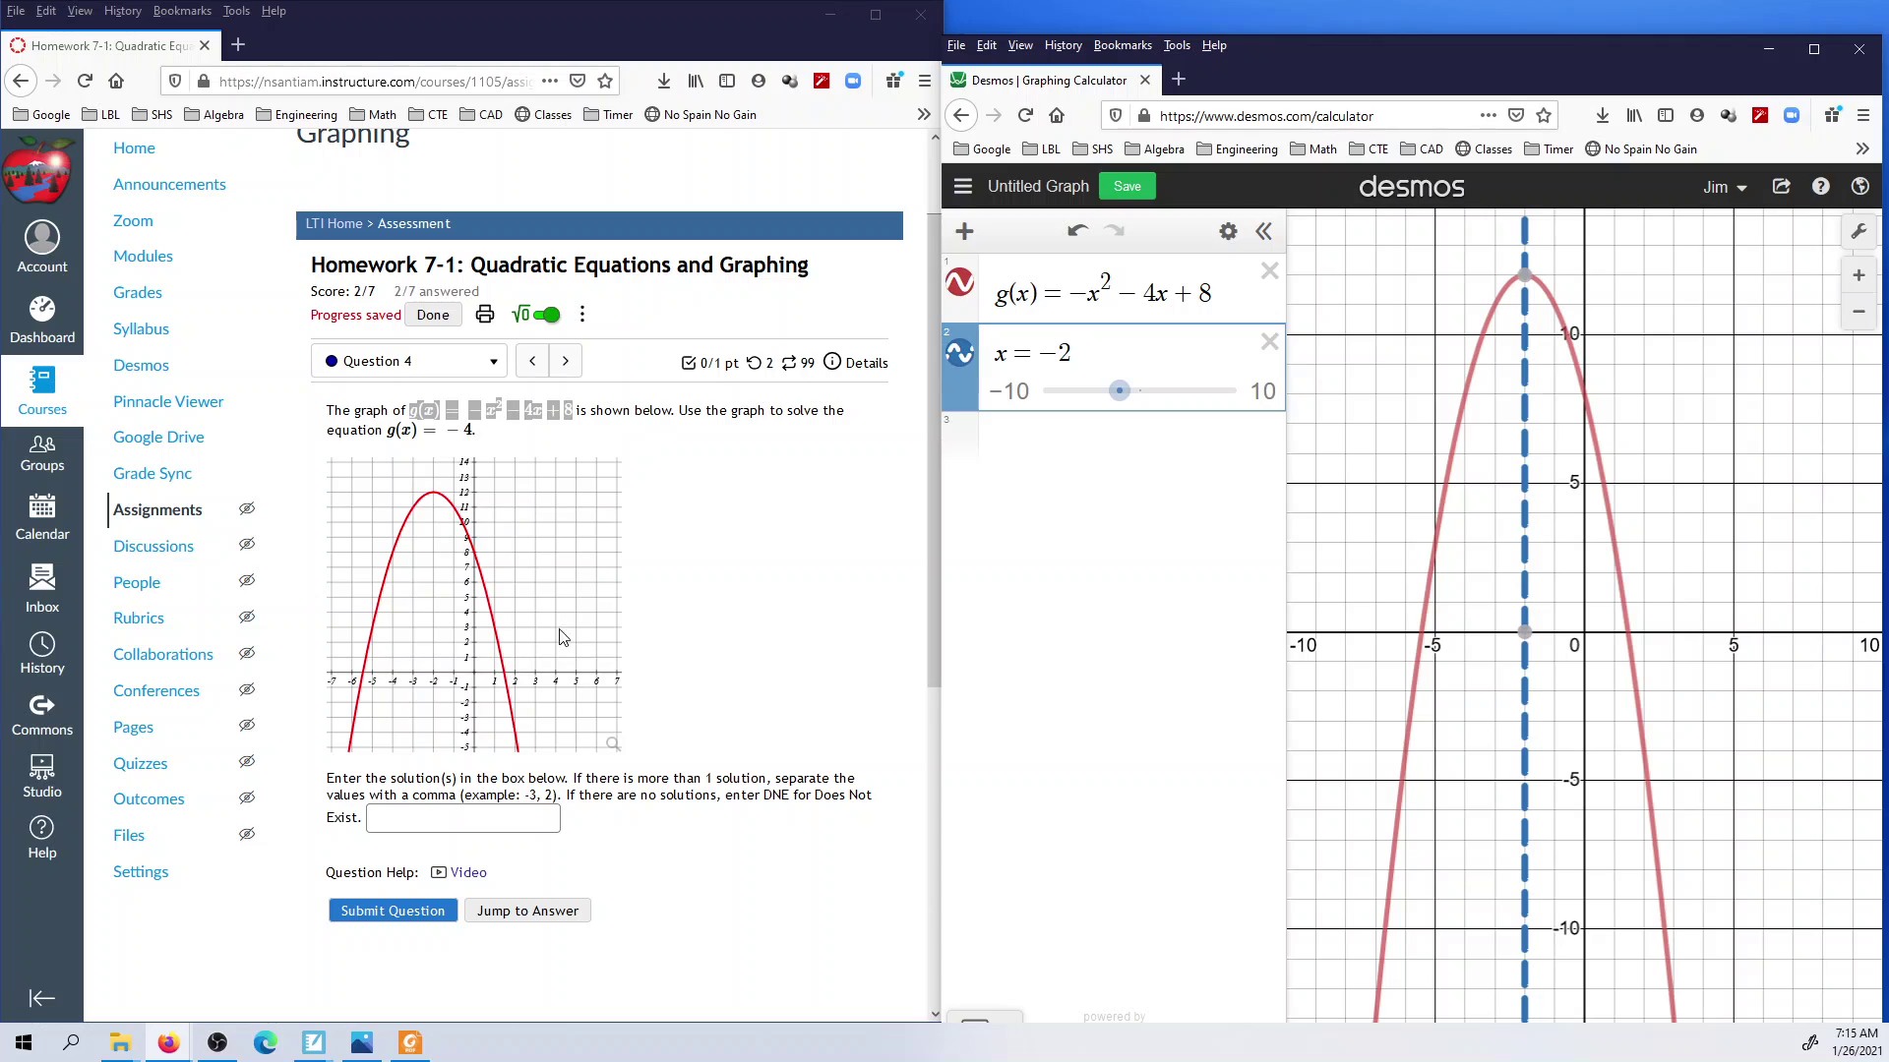
# Step: Check the parabola's negative x-intercept in Desmos and submit -5.5,1.5 as the solutions to Question 4
pyautogui.click(1422, 644)
pyautogui.click(1420, 632)
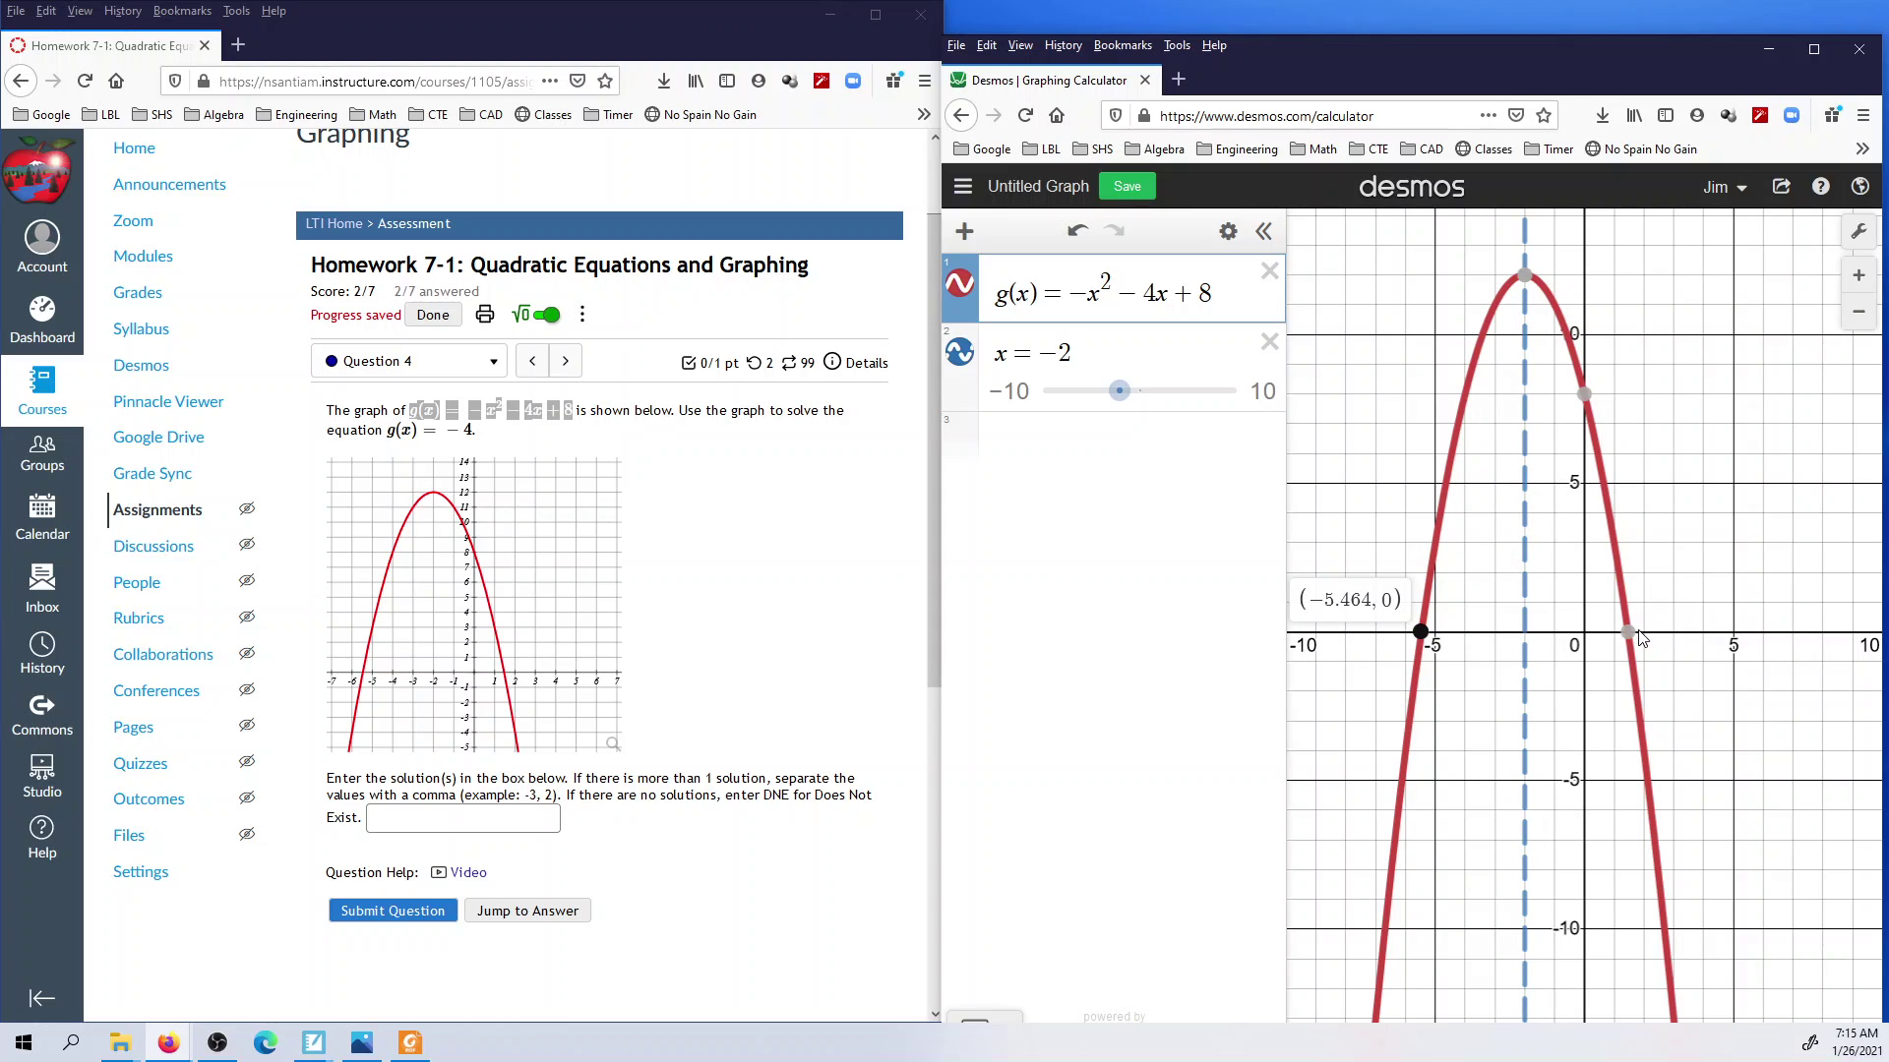
pyautogui.click(427, 816)
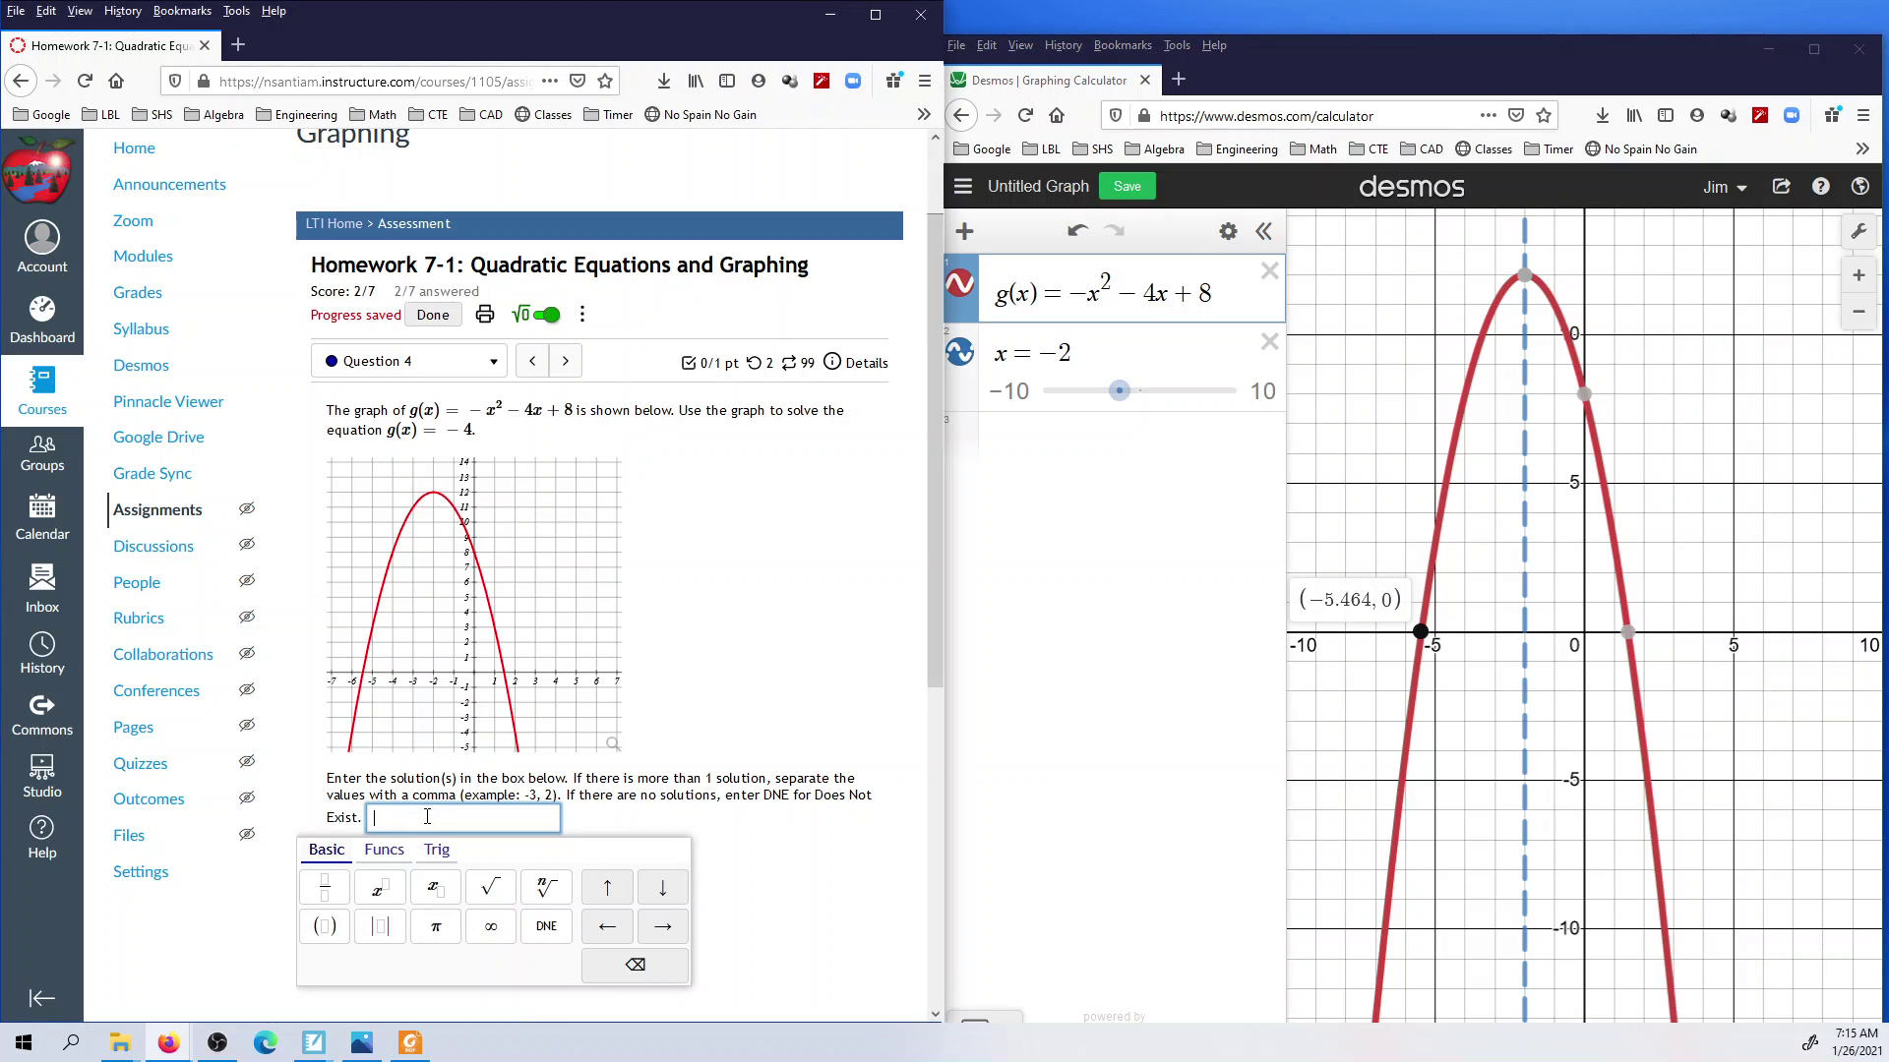
pyautogui.write('-5.5')
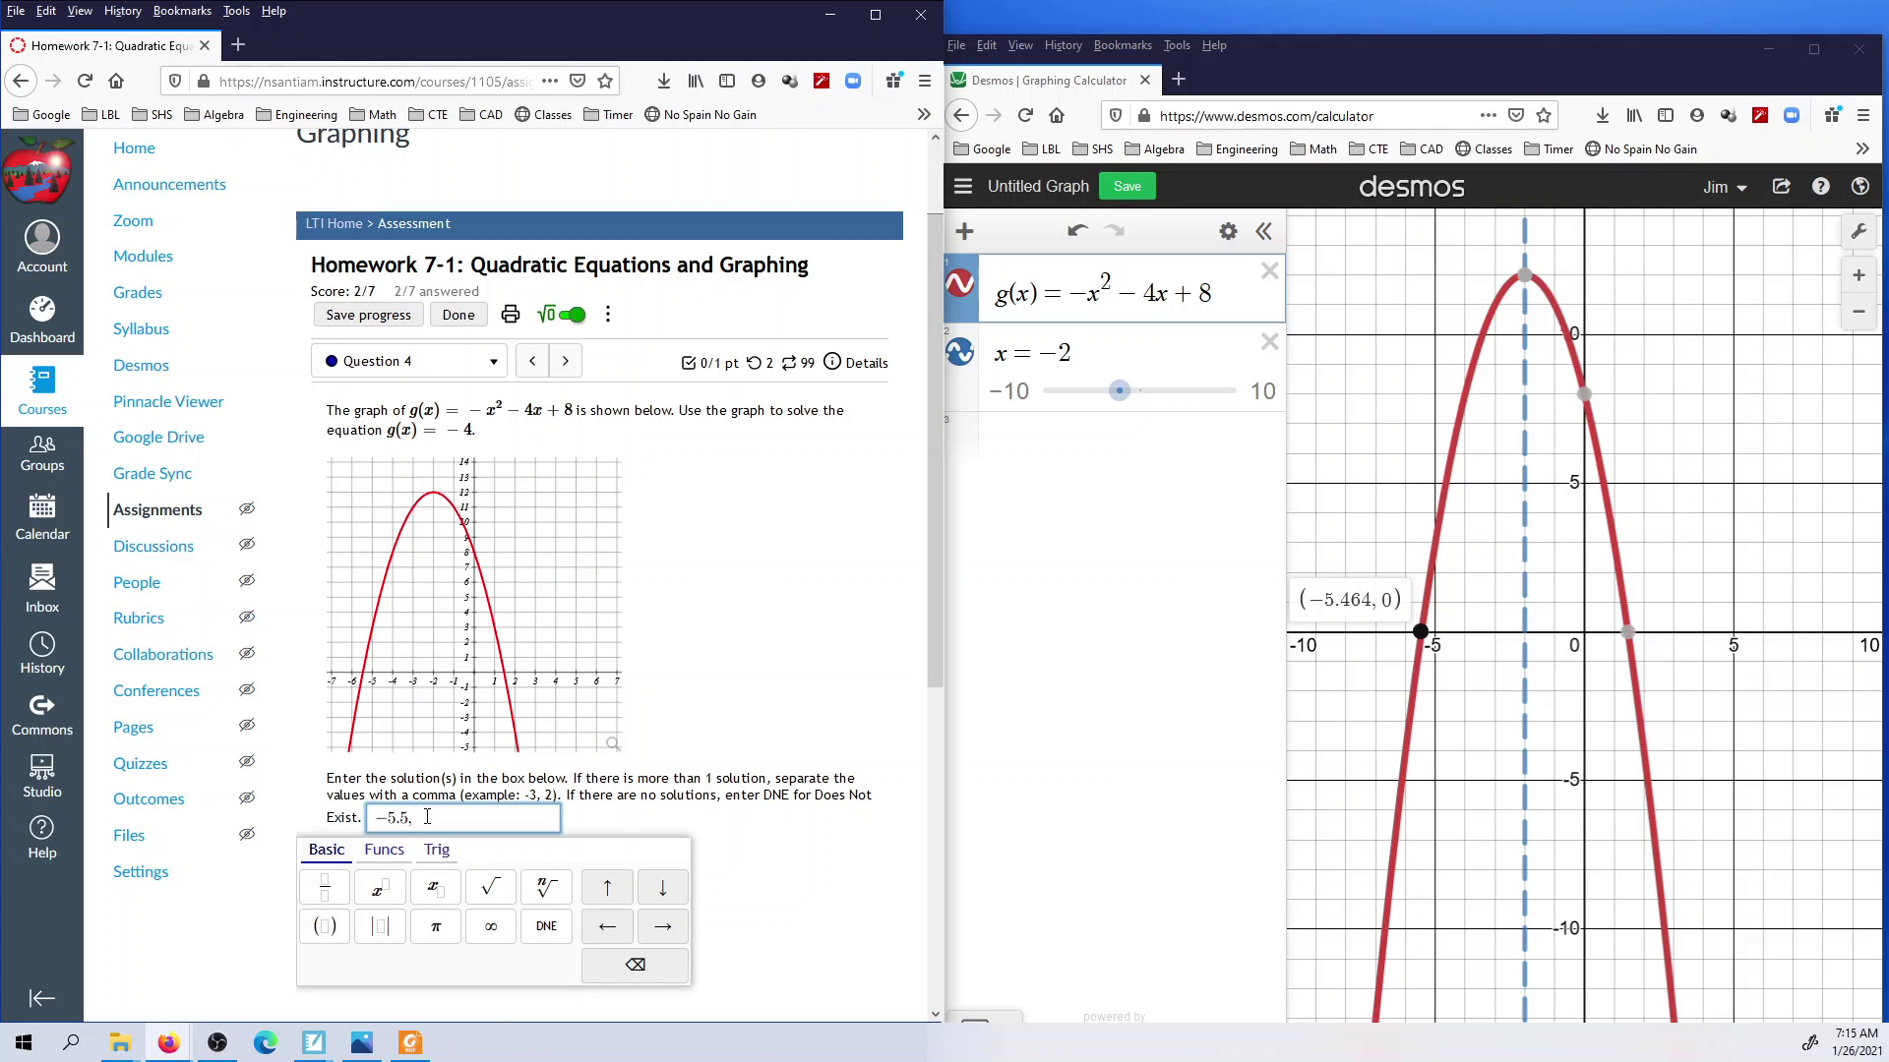
pyautogui.write(',1.5')
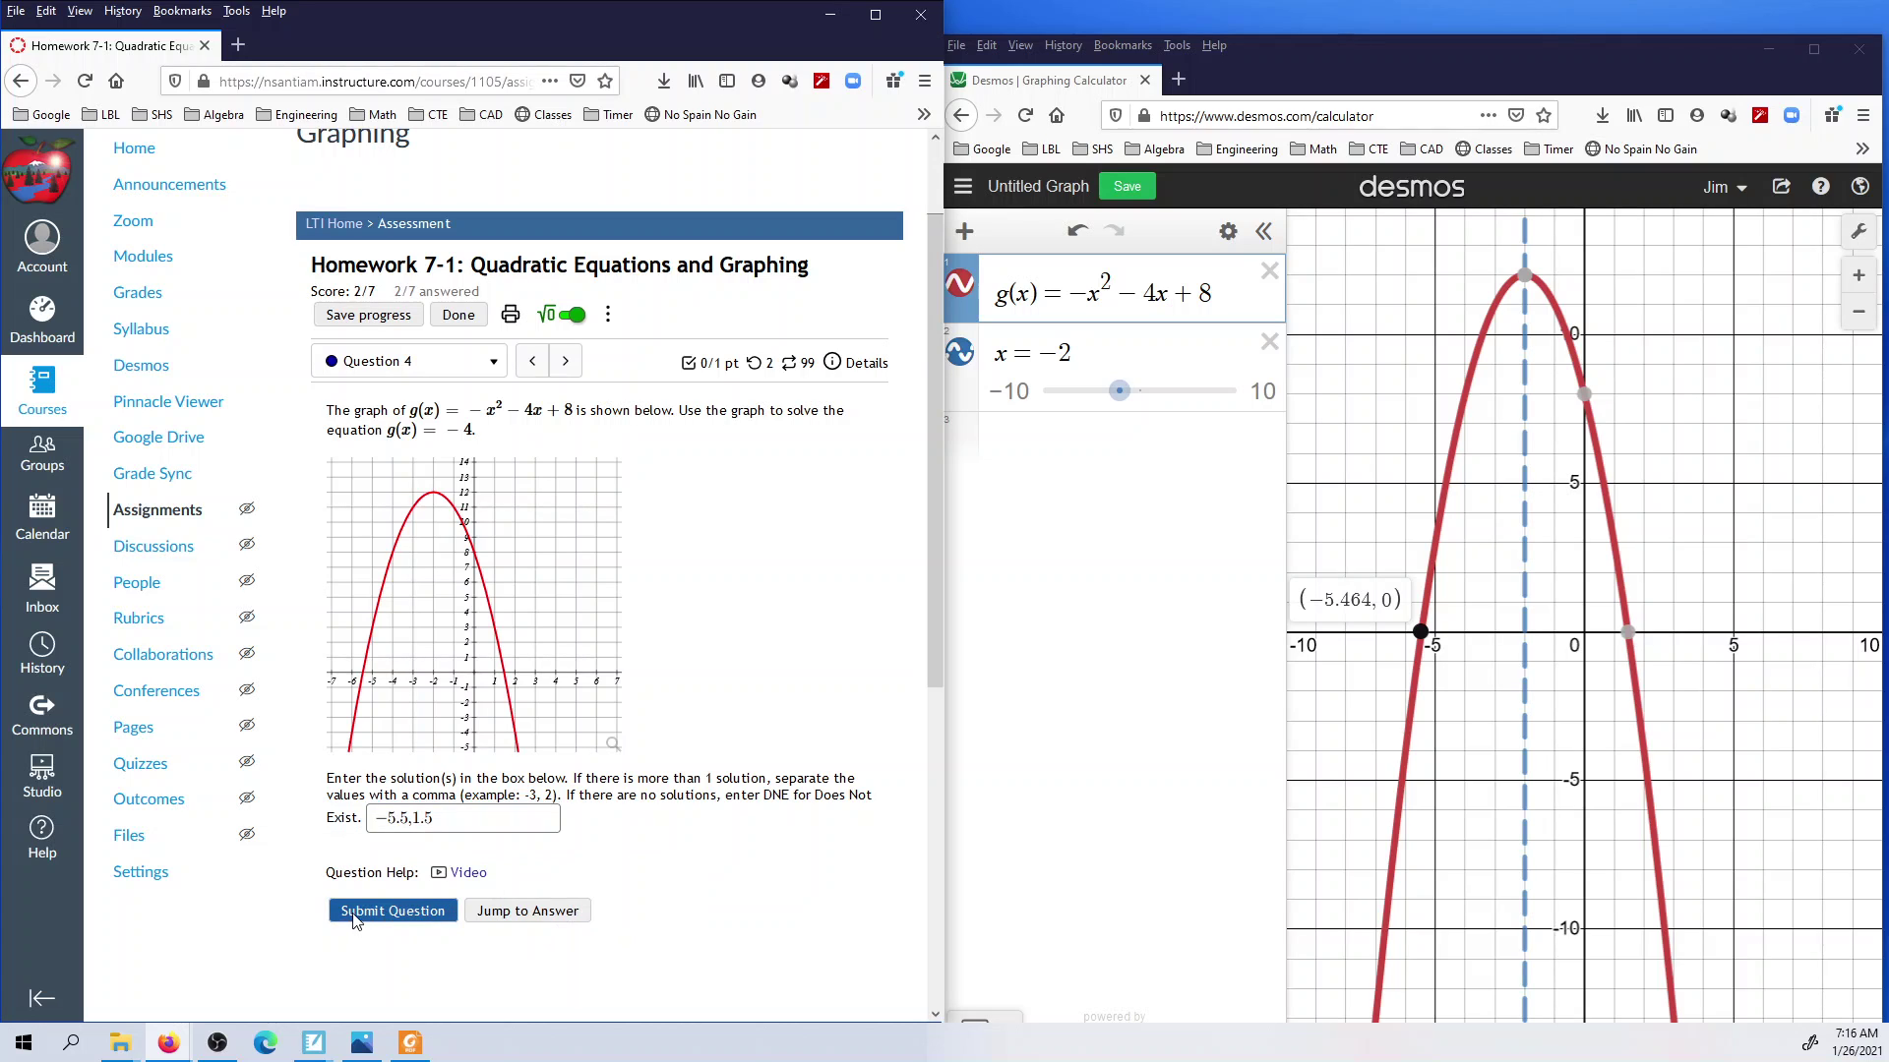
pyautogui.click(362, 917)
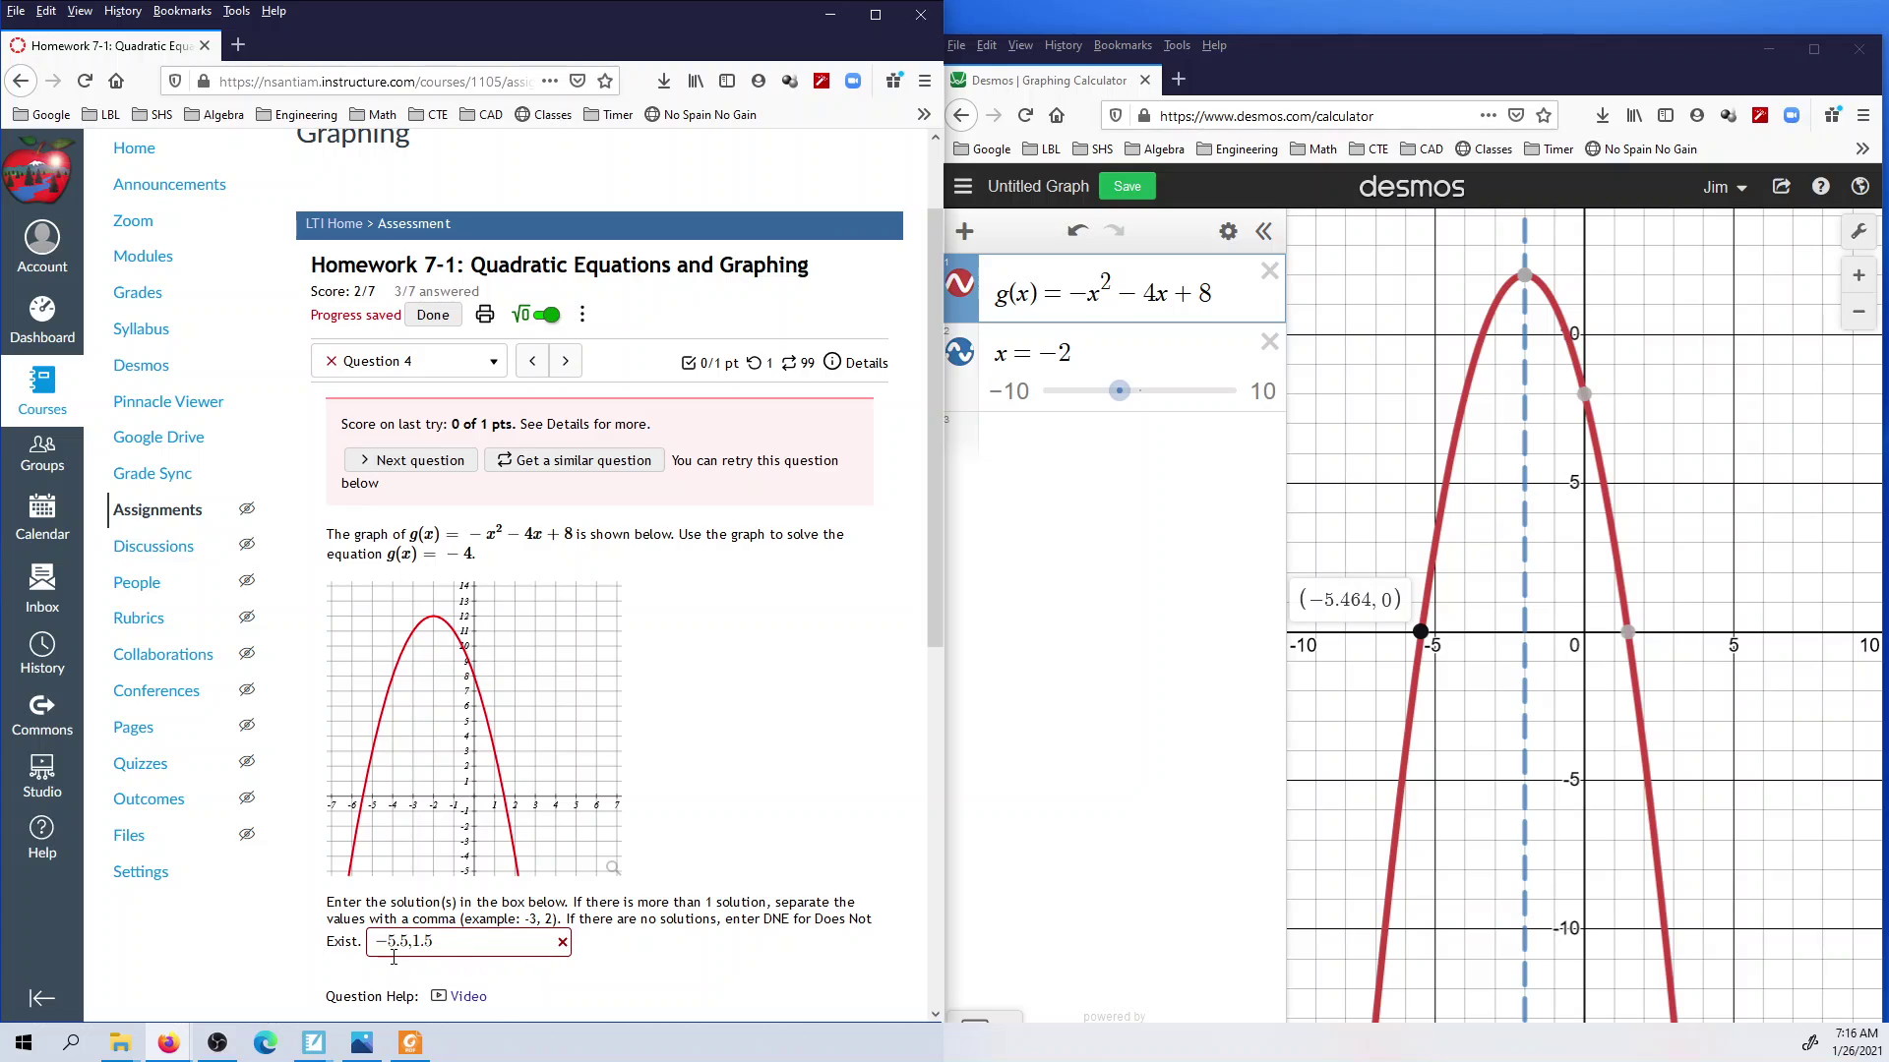
# Step: Replace the Question 4 answer with the x-intercept values -5.464,1.464 from the Desmos graph and resubmit it
pyautogui.moveTo(400, 942); pyautogui.dragTo(494, 944)
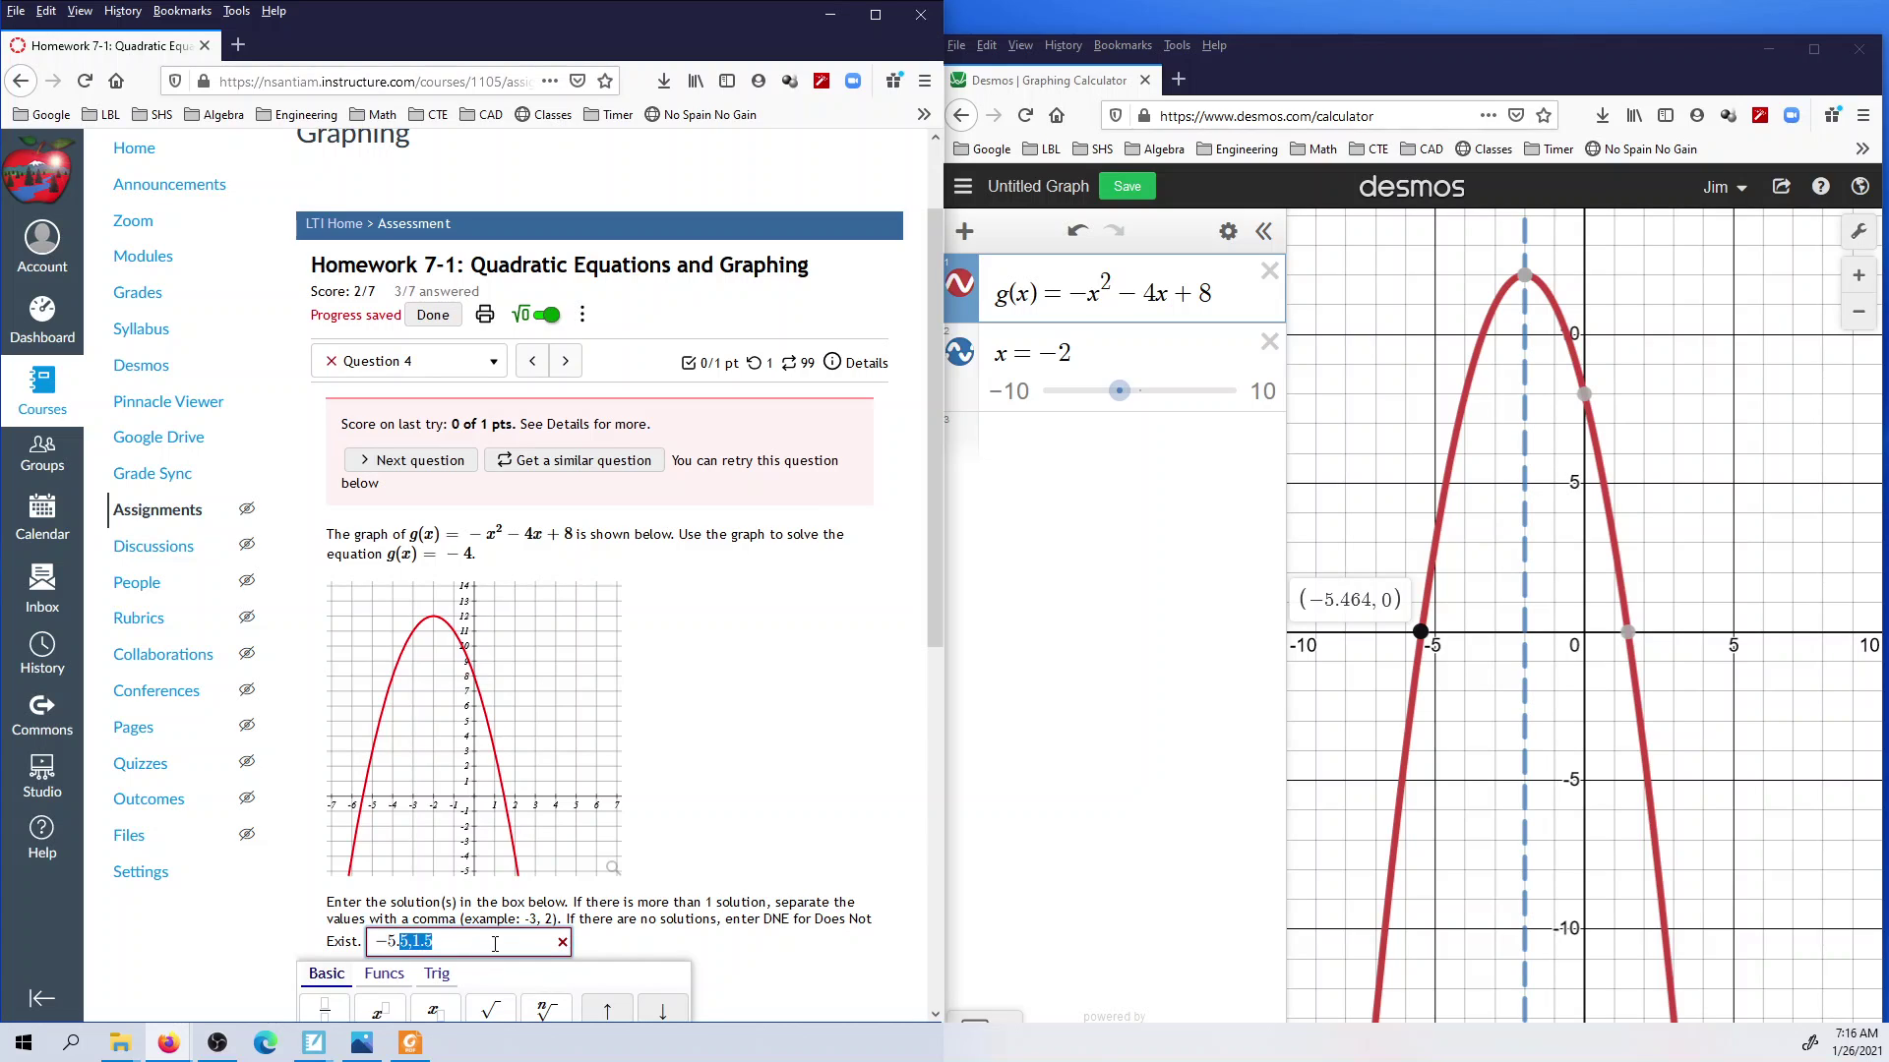
pyautogui.write('45')
pyautogui.press('BackSpace')
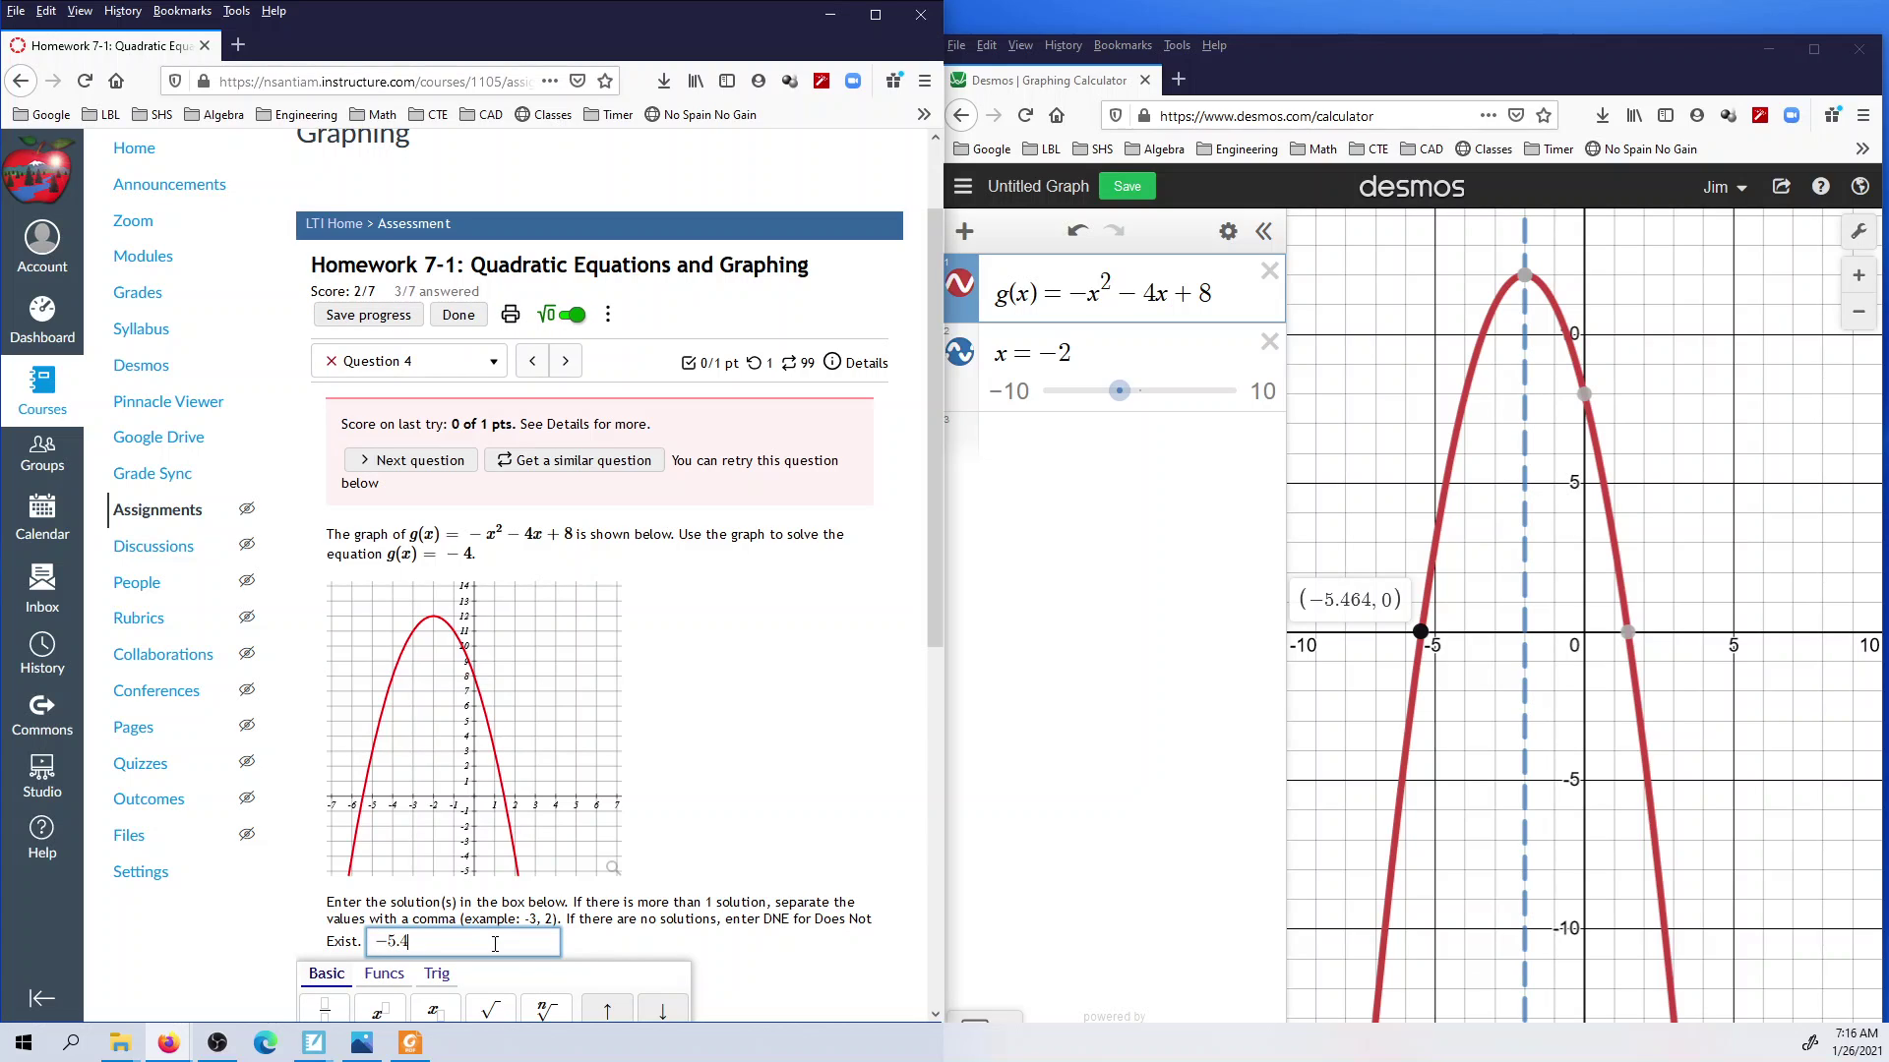
pyautogui.write('6,')
pyautogui.click(1627, 631)
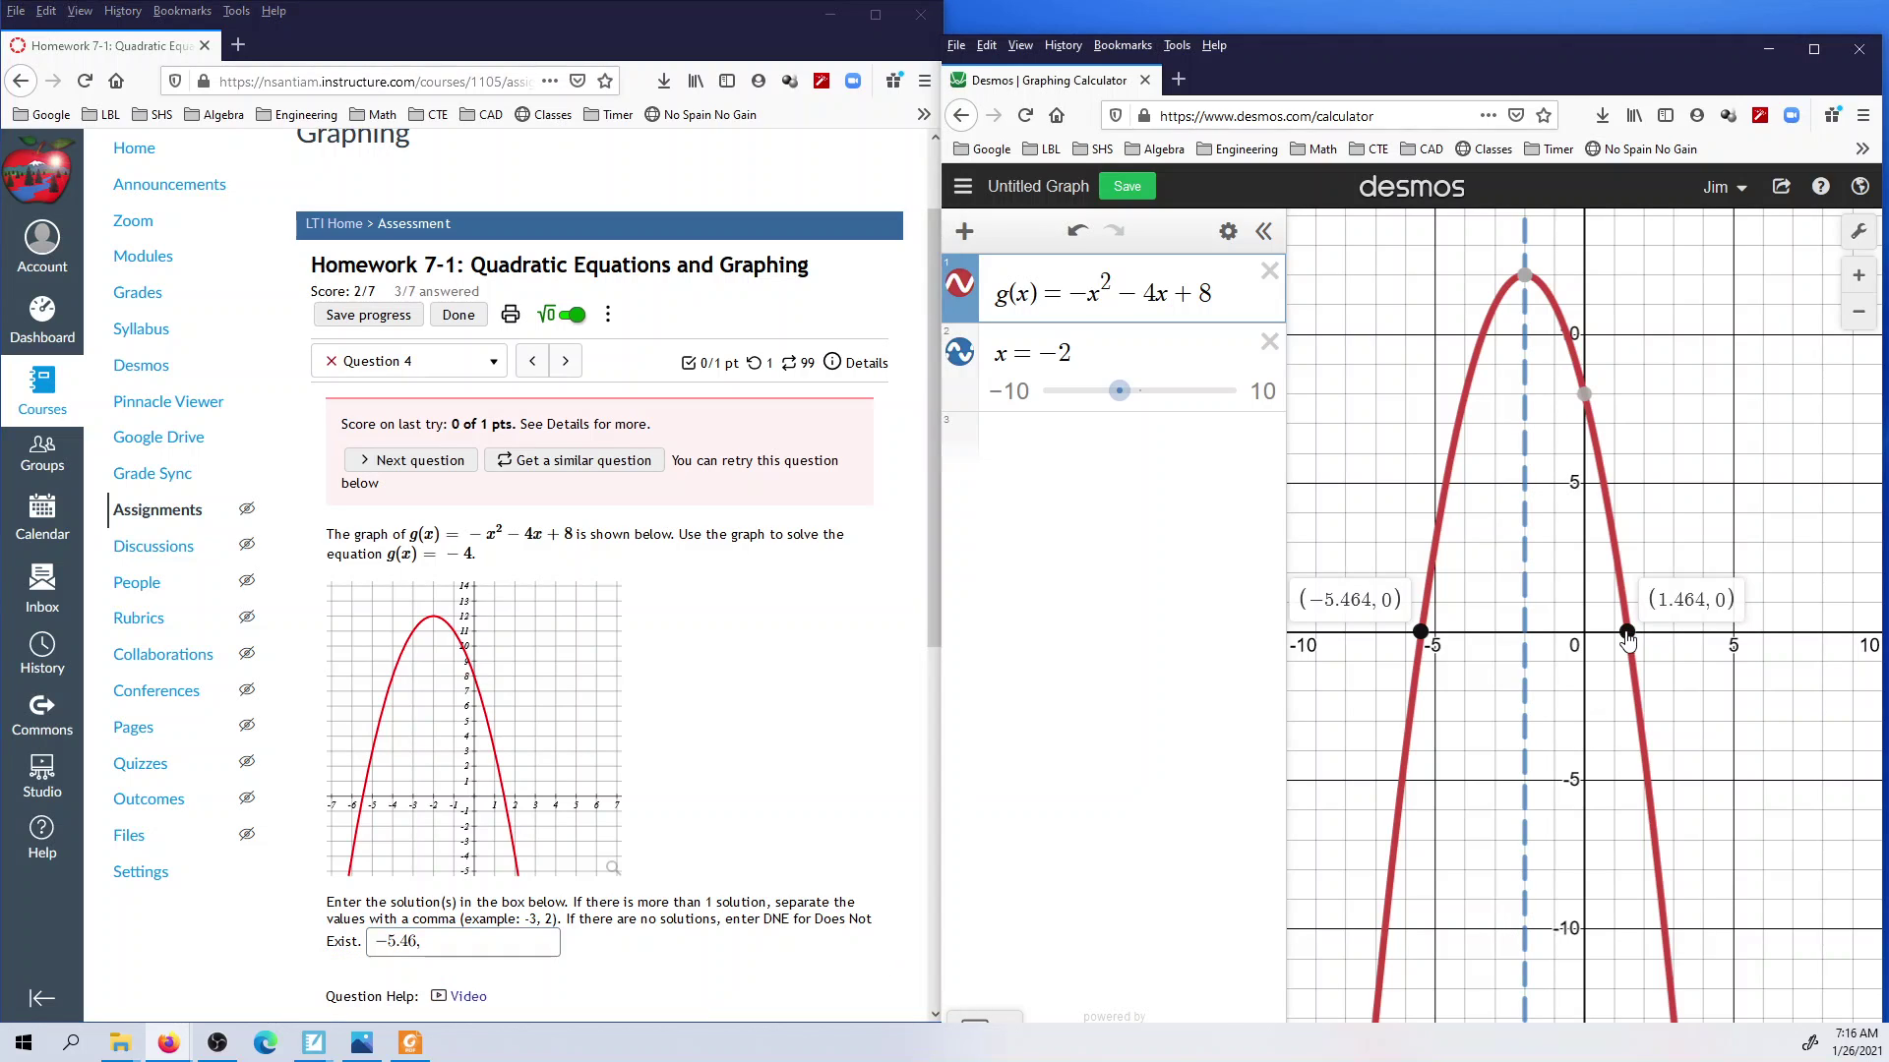
pyautogui.click(527, 944)
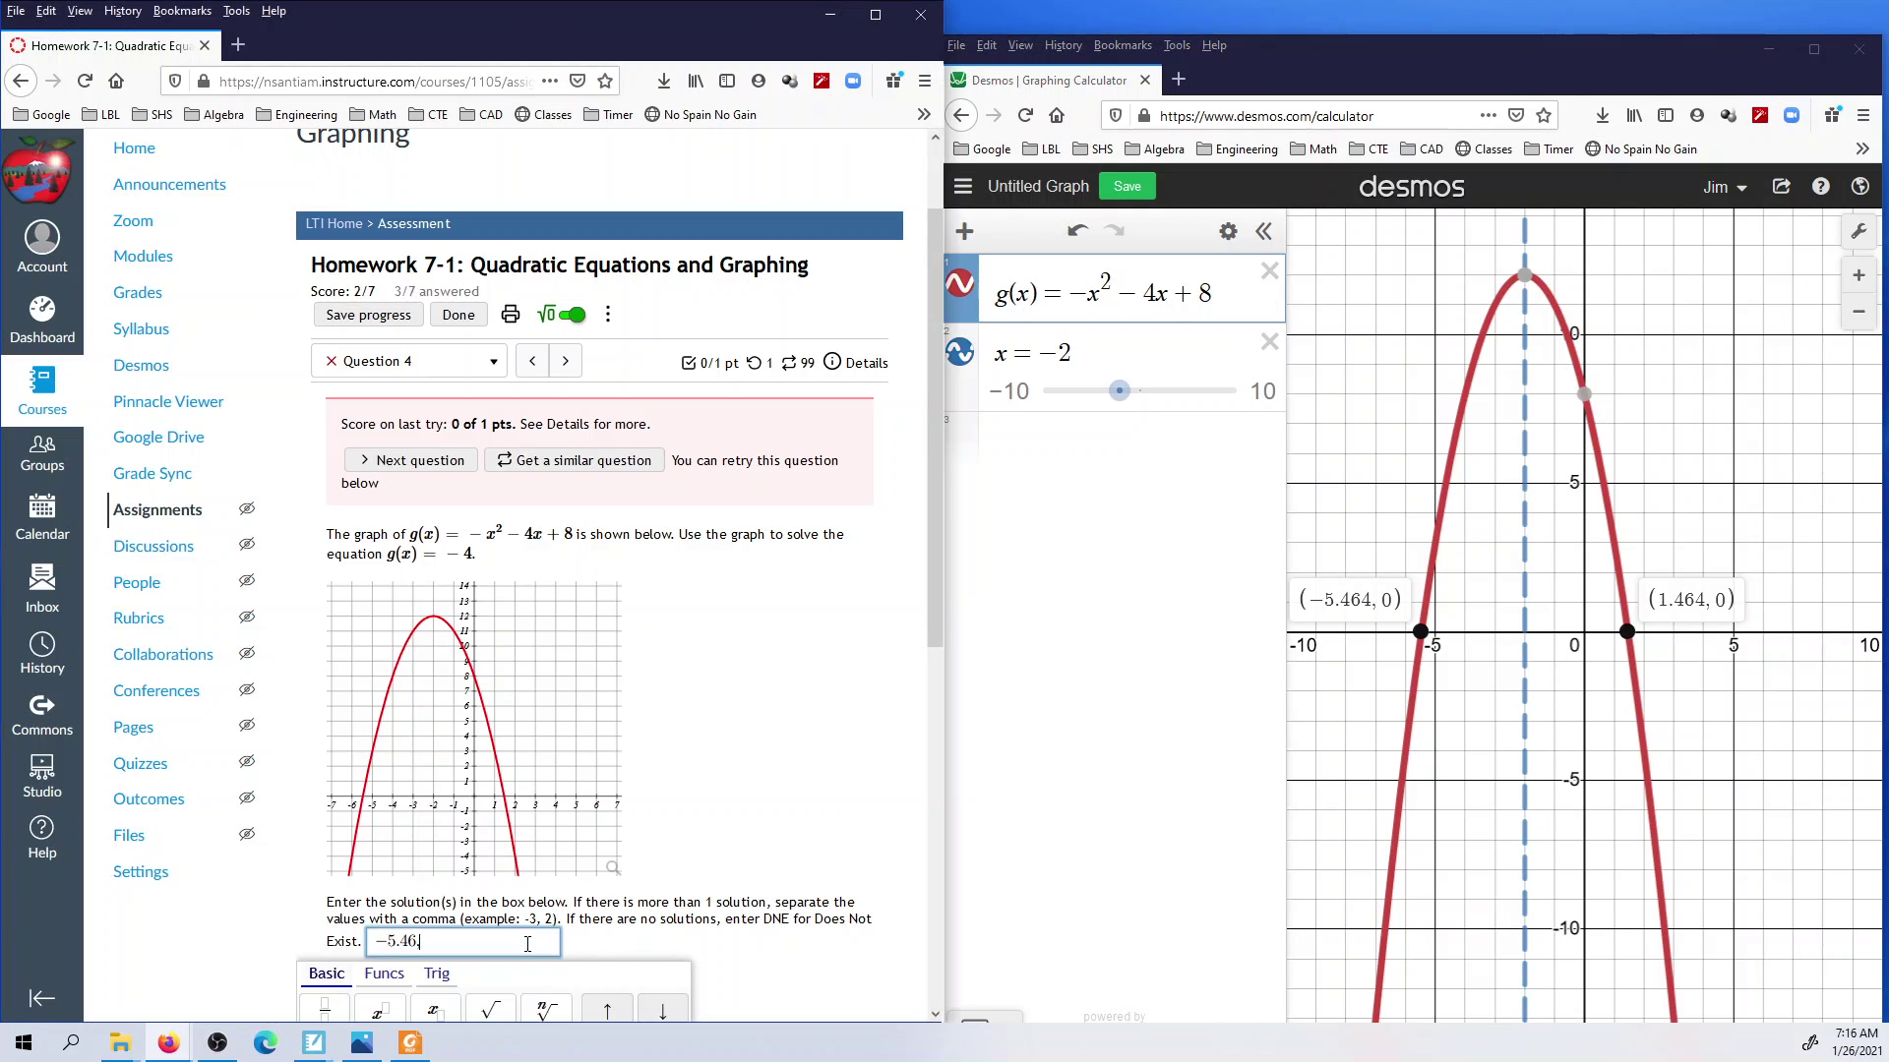
pyautogui.write(',1.464')
pyautogui.click(679, 797)
pyautogui.scroll(-1, 620, 872)
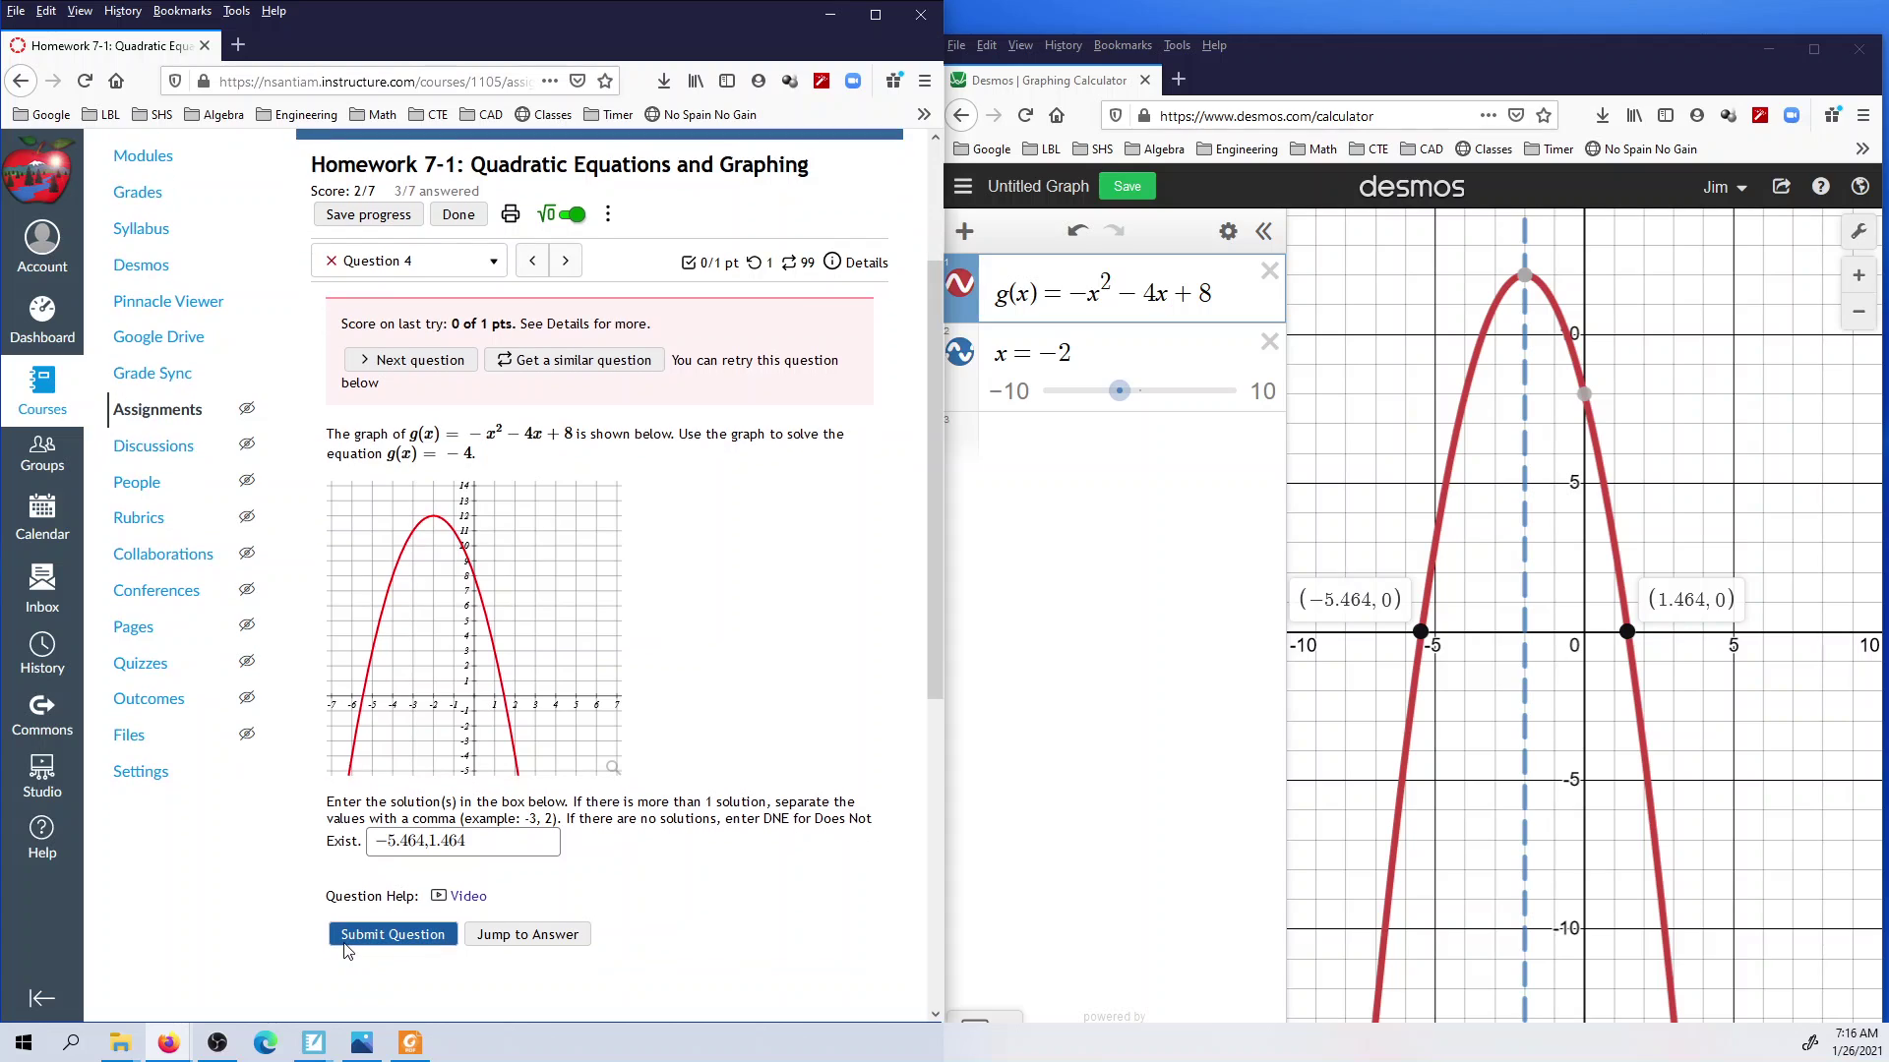
pyautogui.click(346, 946)
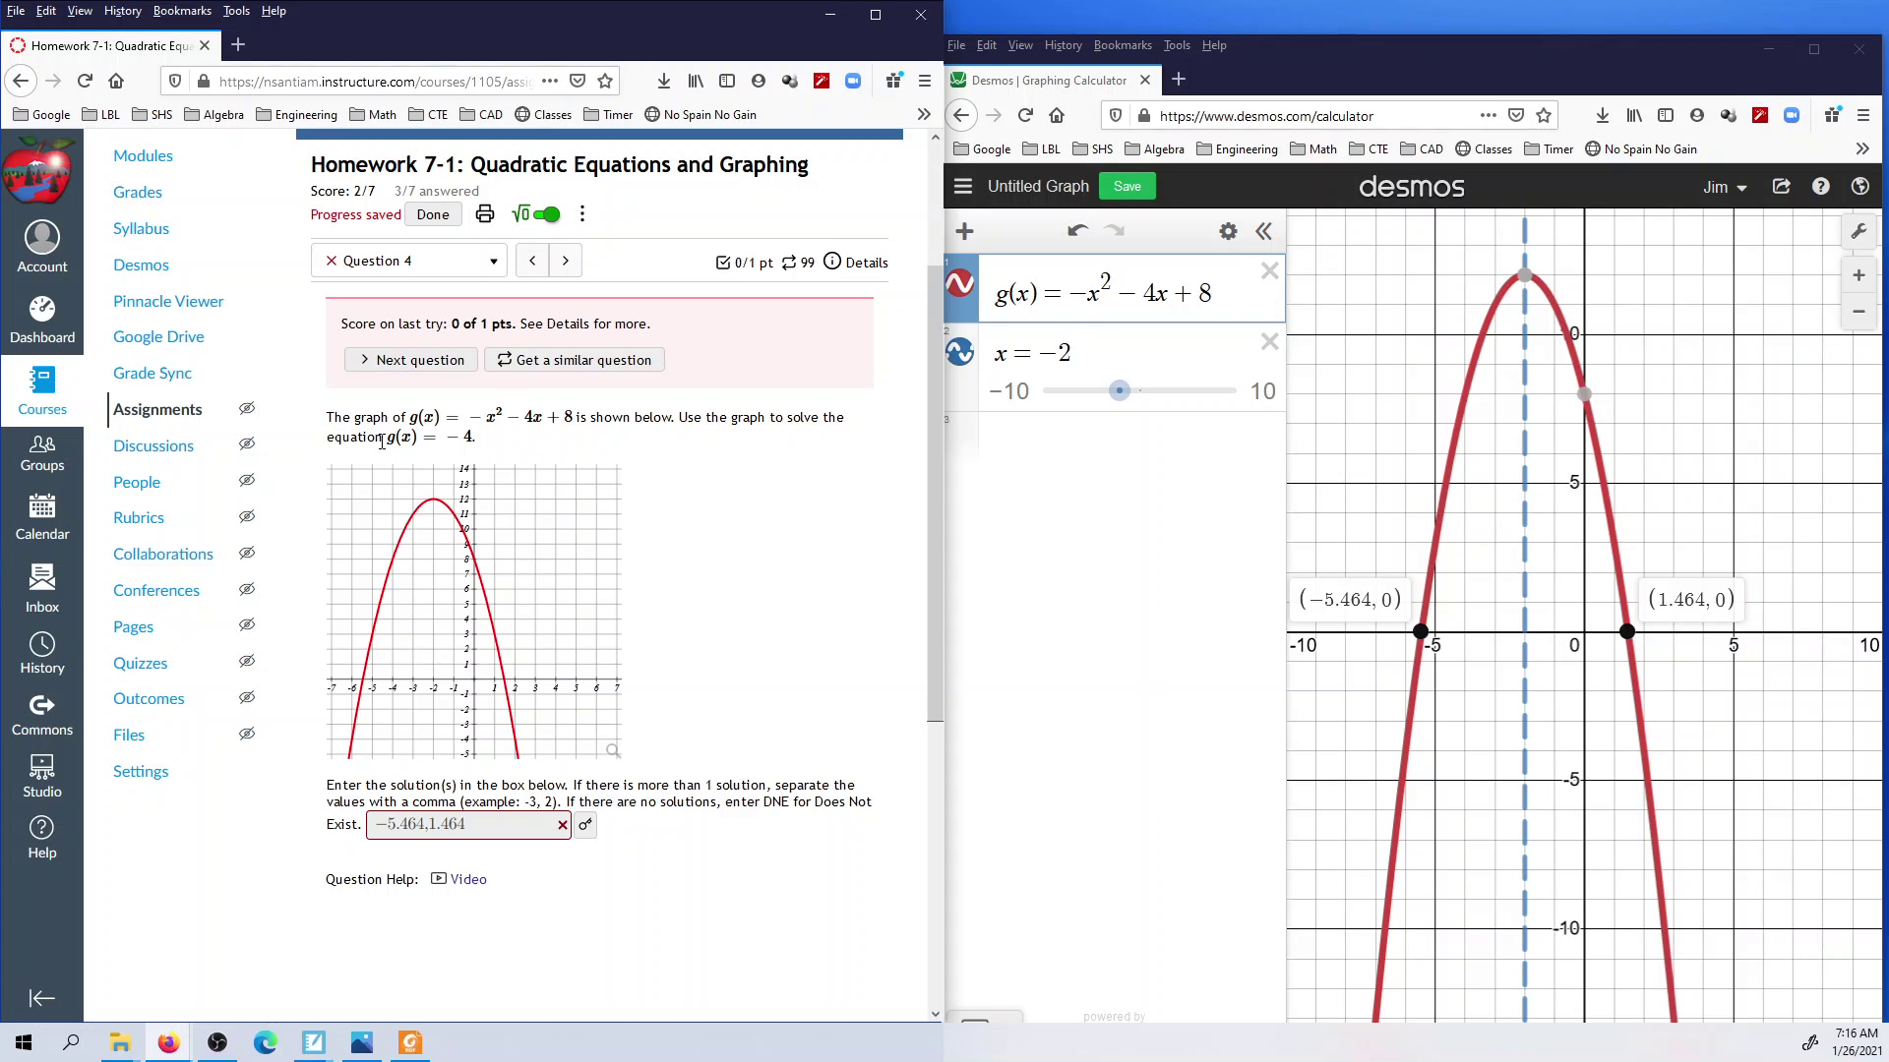
# Step: Highlight the equation g(x) = -4 in the question text and request a similar question
pyautogui.moveTo(381, 440); pyautogui.dragTo(512, 459)
pyautogui.click(512, 458)
pyautogui.click(589, 360)
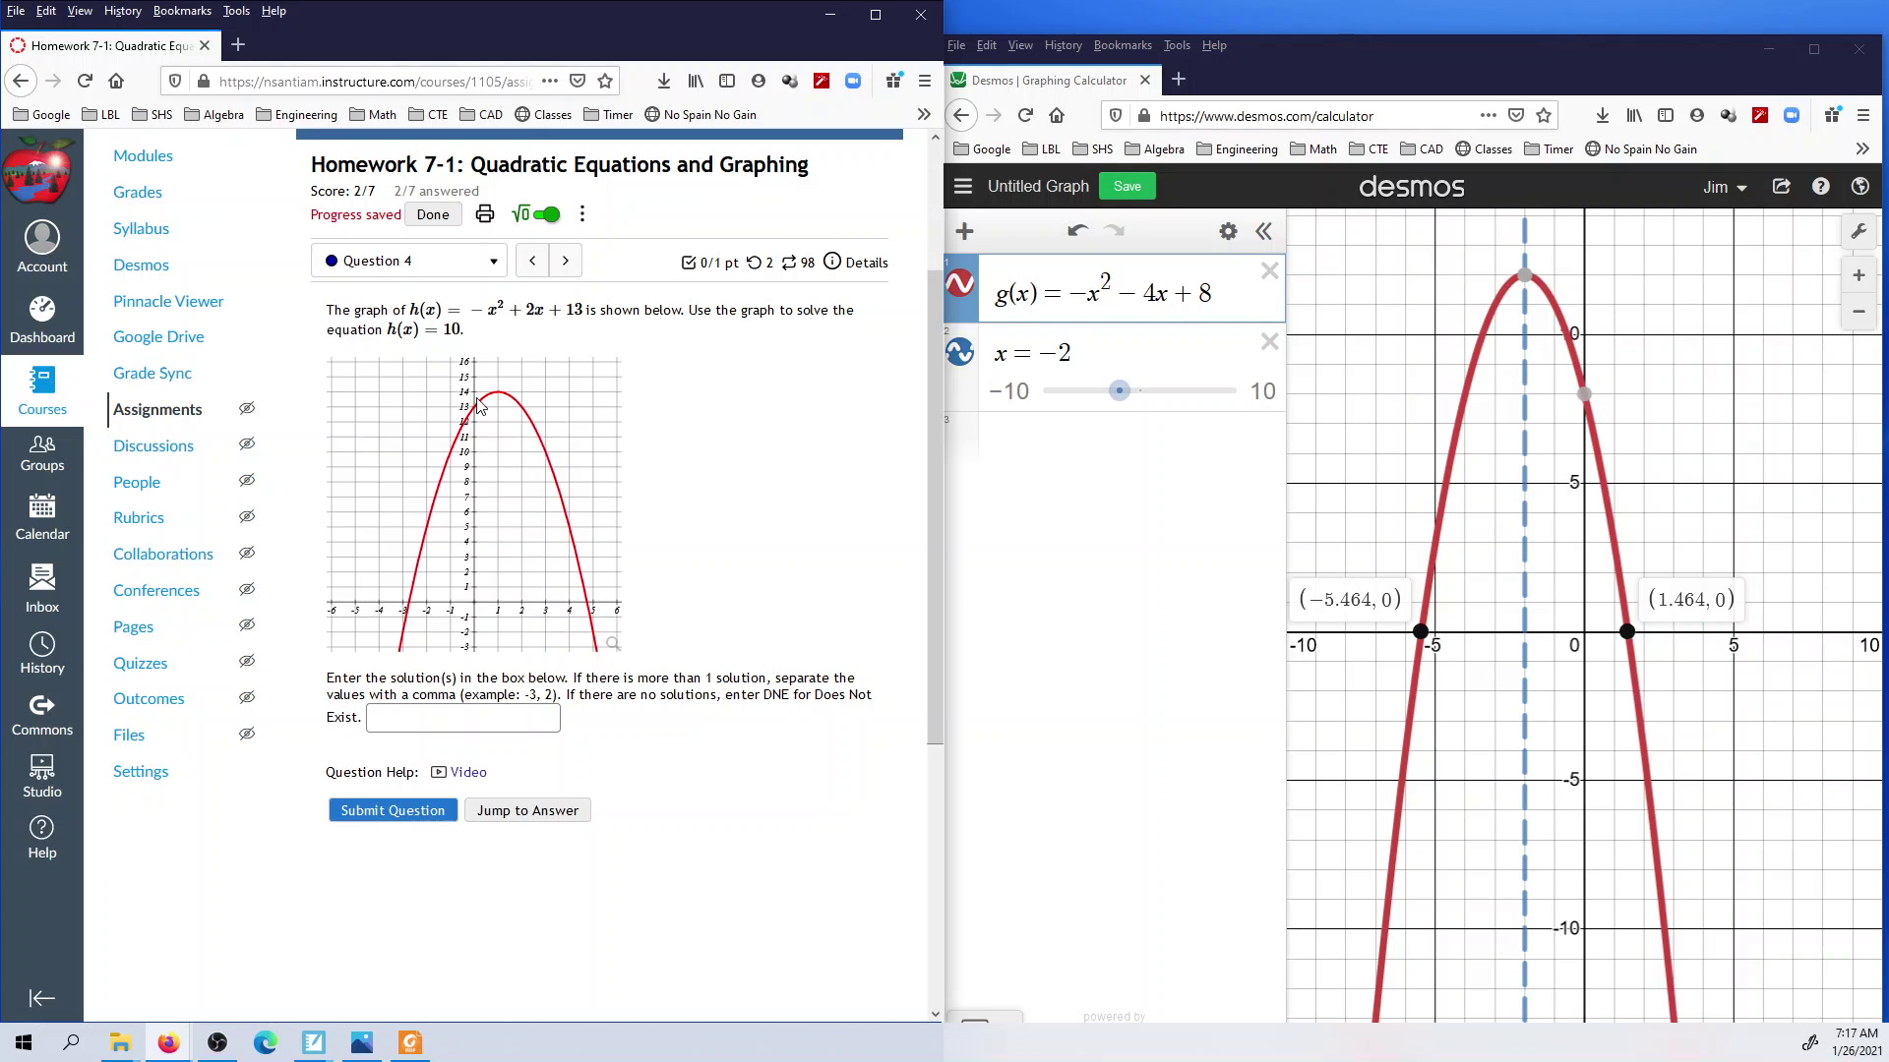
# Step: Enter 3 as one solution of h(x) = 10 in the new Question 4
pyautogui.click(395, 721)
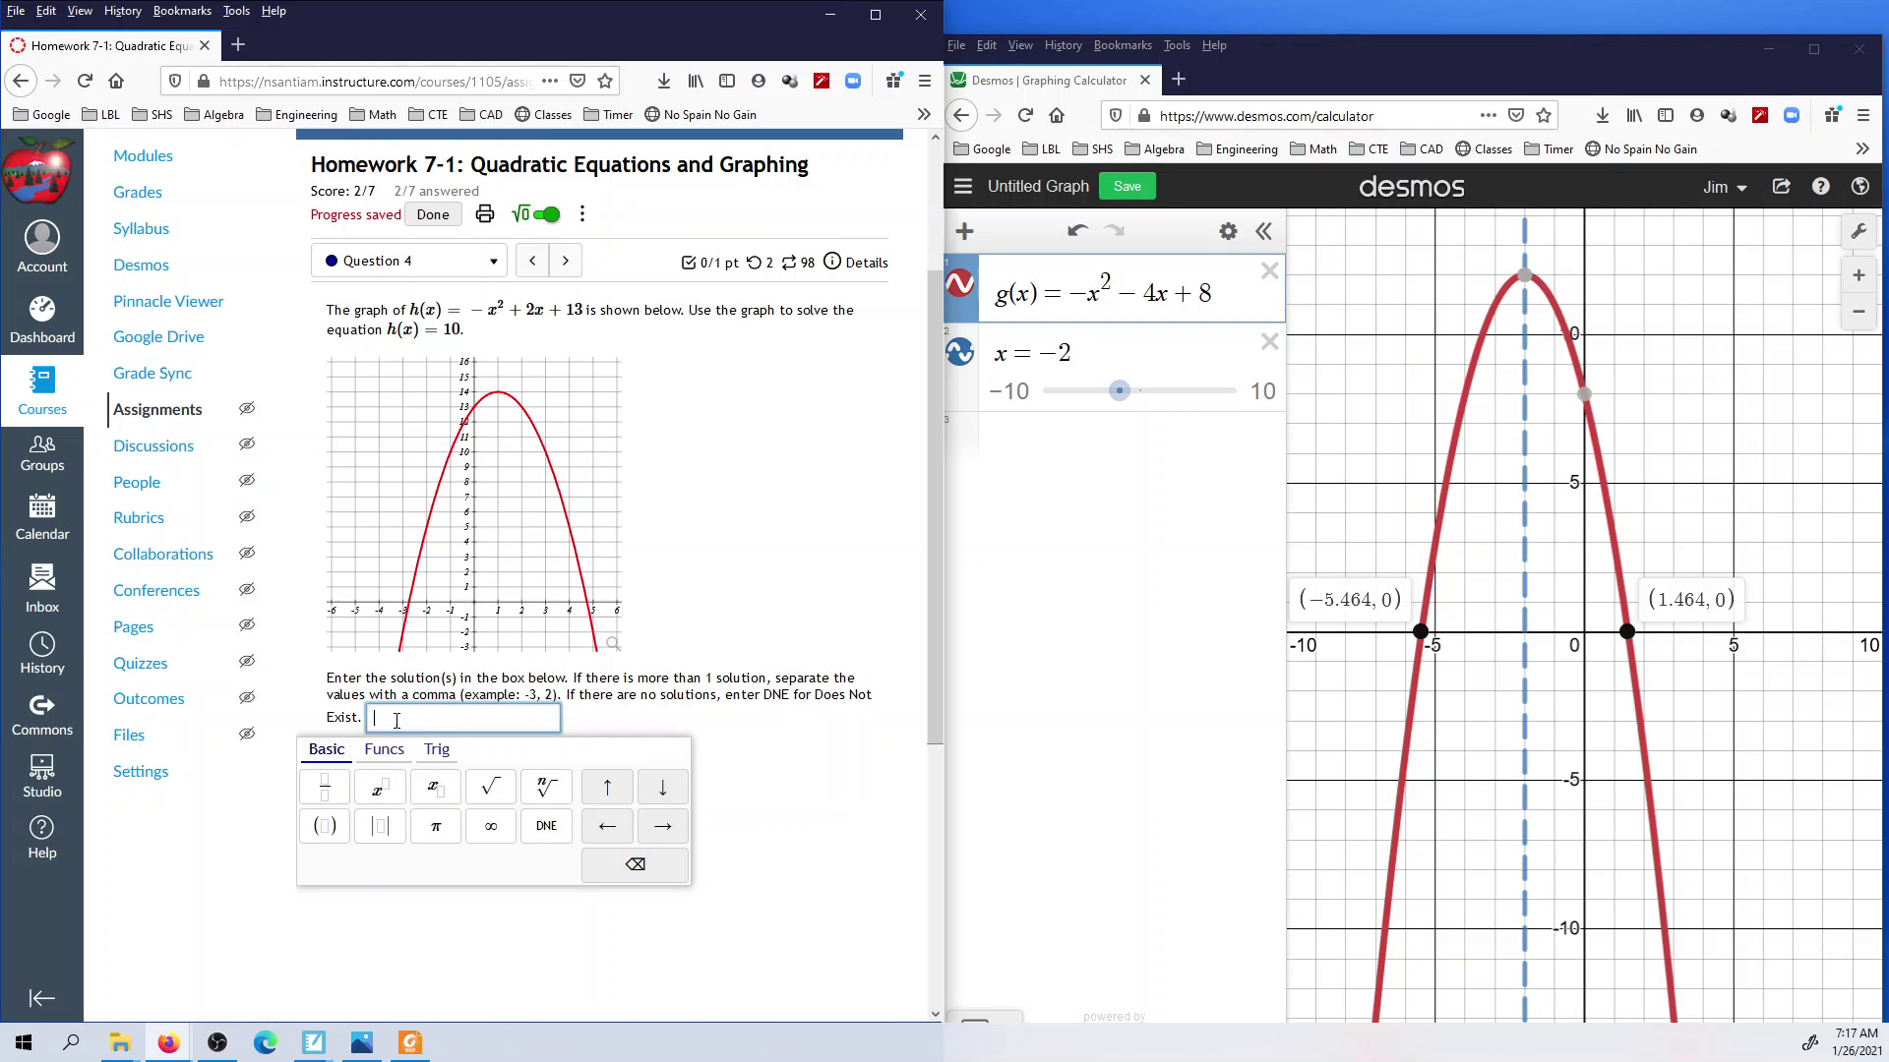
pyautogui.write('3')
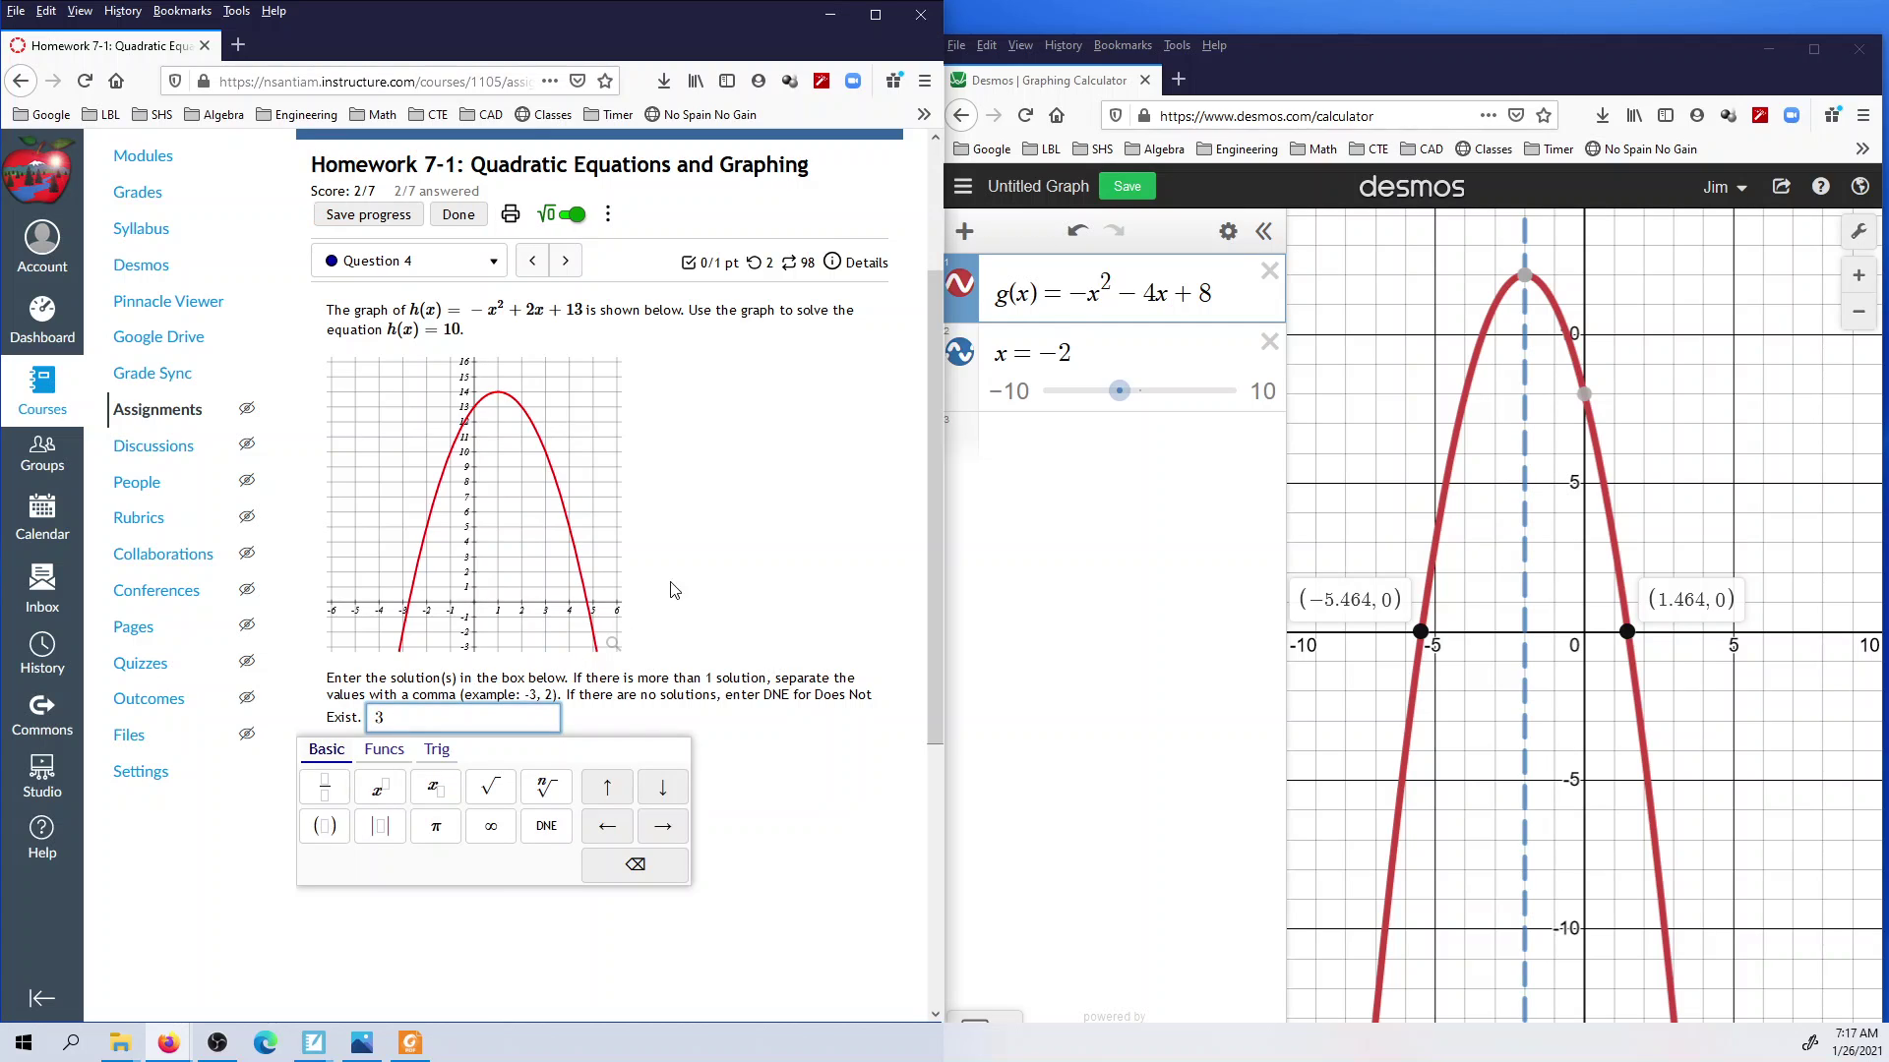
pyautogui.click(717, 553)
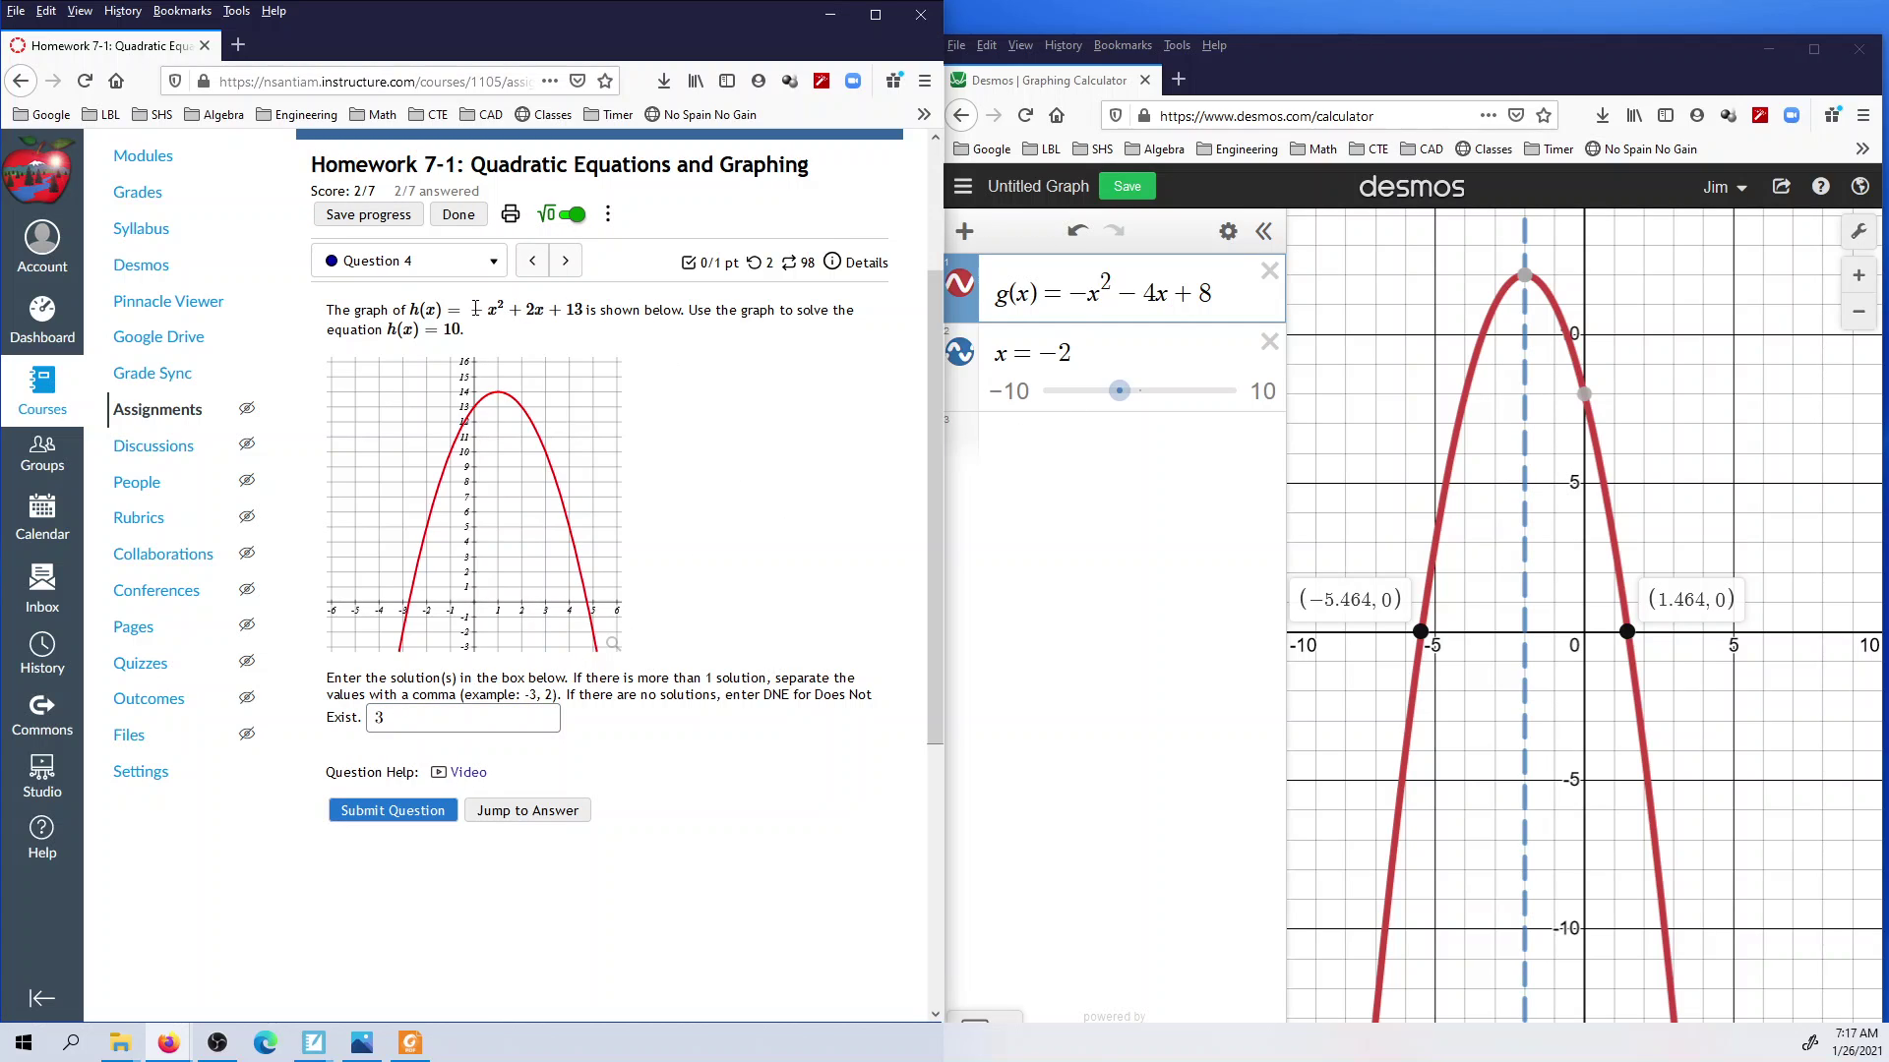
# Step: Replace the first Desmos expression with the question's function h(x) = -x^2 + 2x + 13, with the 2 as an exponent
pyautogui.moveTo(413, 311); pyautogui.dragTo(584, 312)
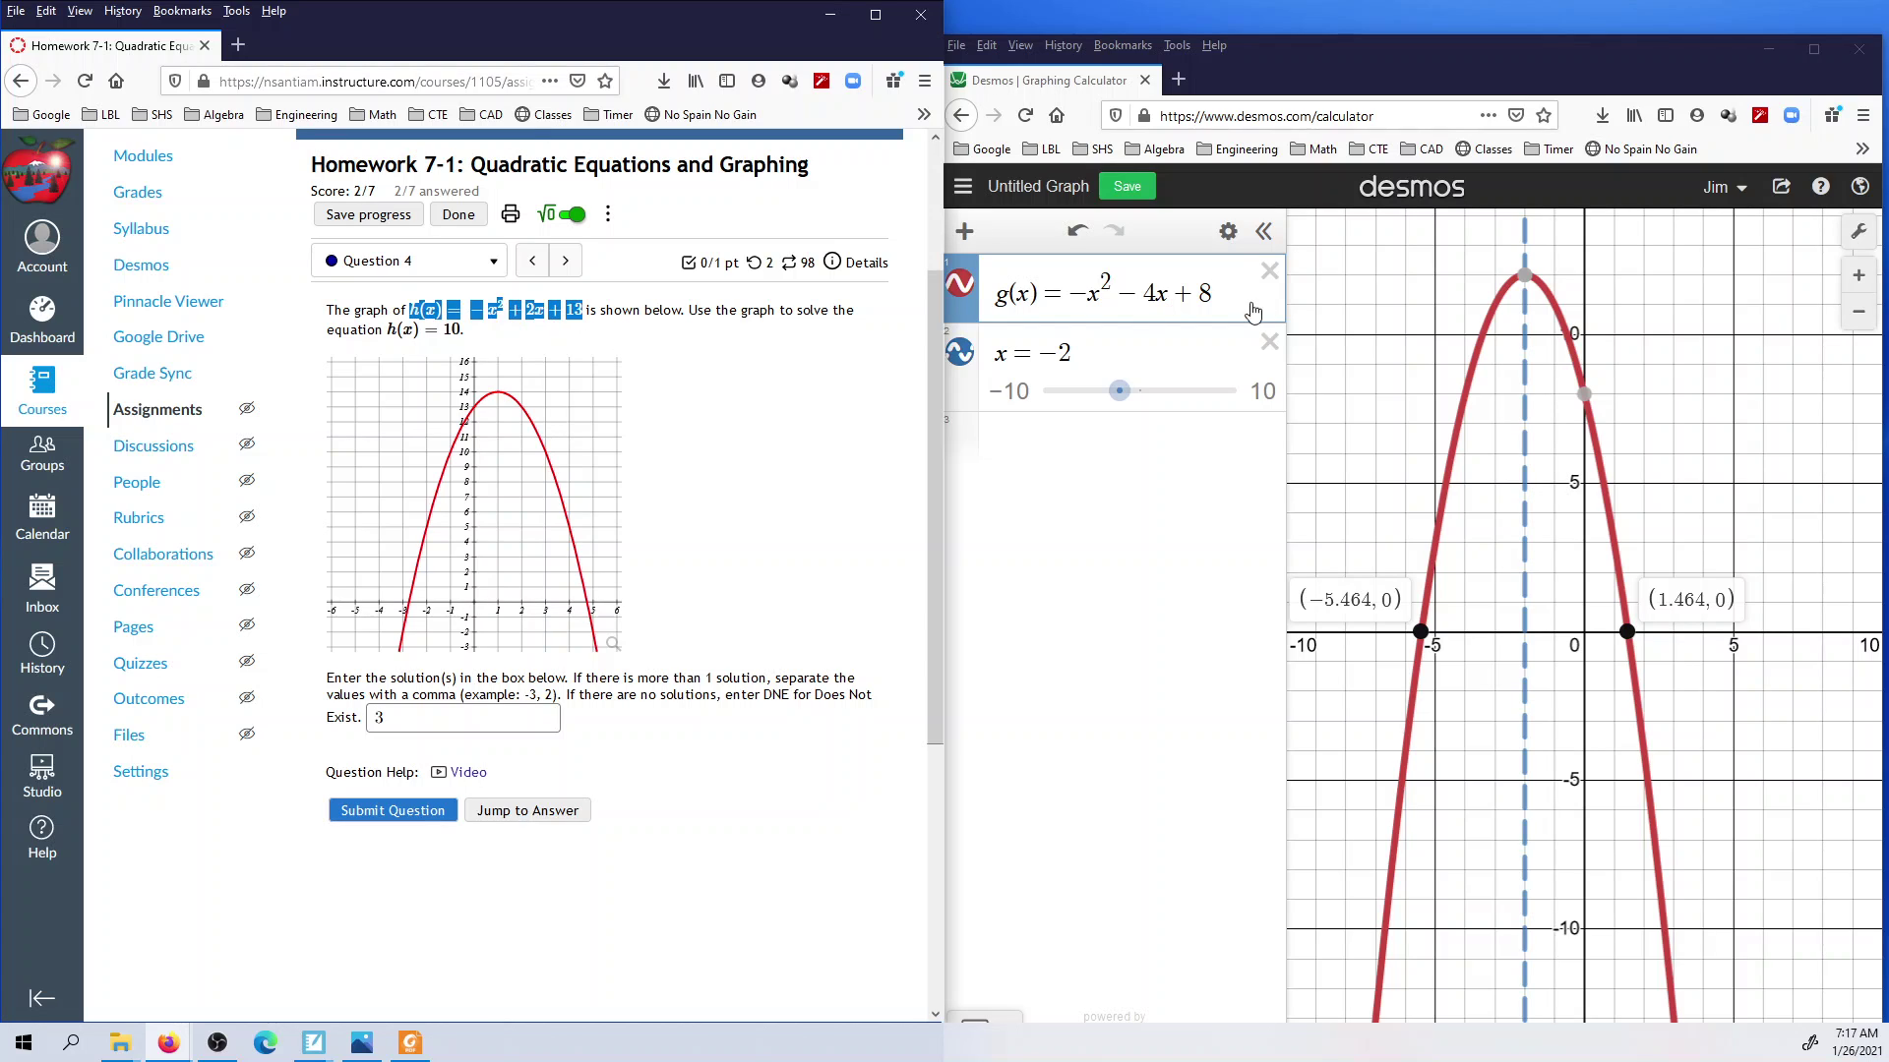
pyautogui.moveTo(1219, 295); pyautogui.dragTo(990, 303)
pyautogui.write('h(x)=-x2+2x+13')
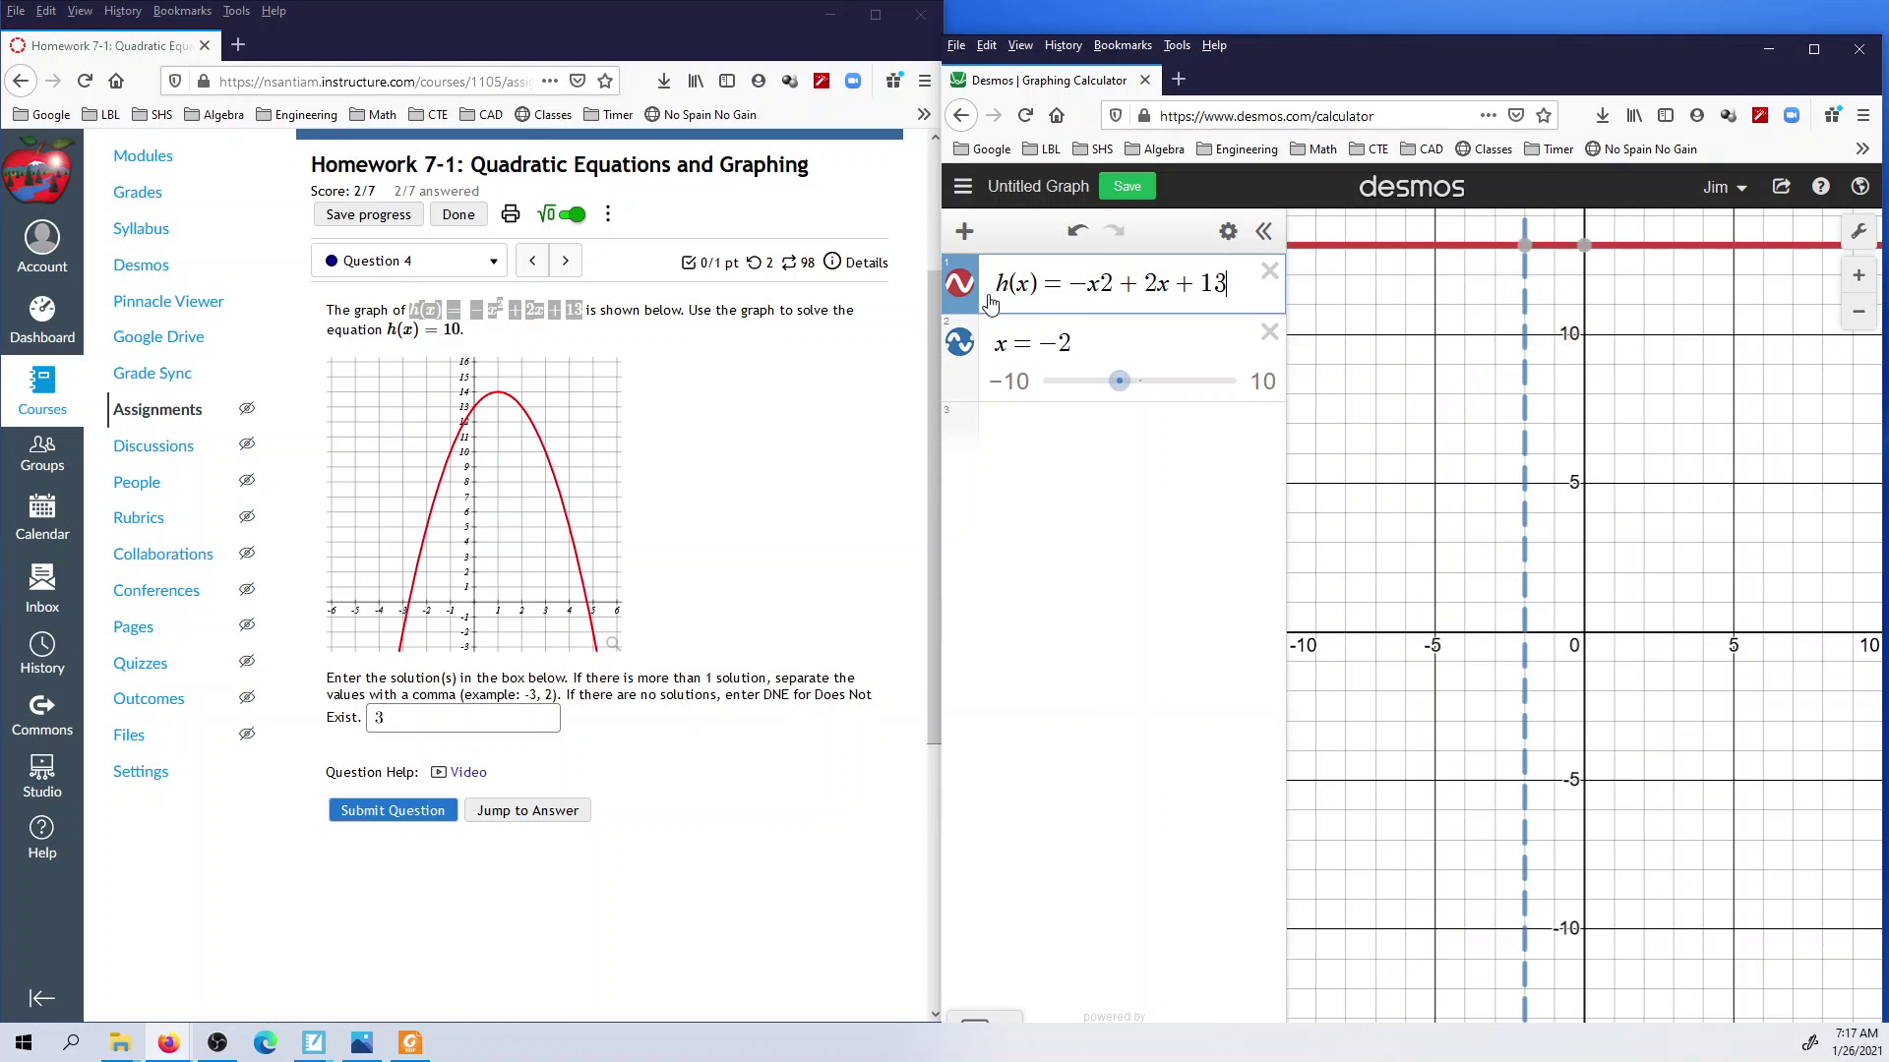
pyautogui.doubleClick(1103, 284)
pyautogui.write('^')
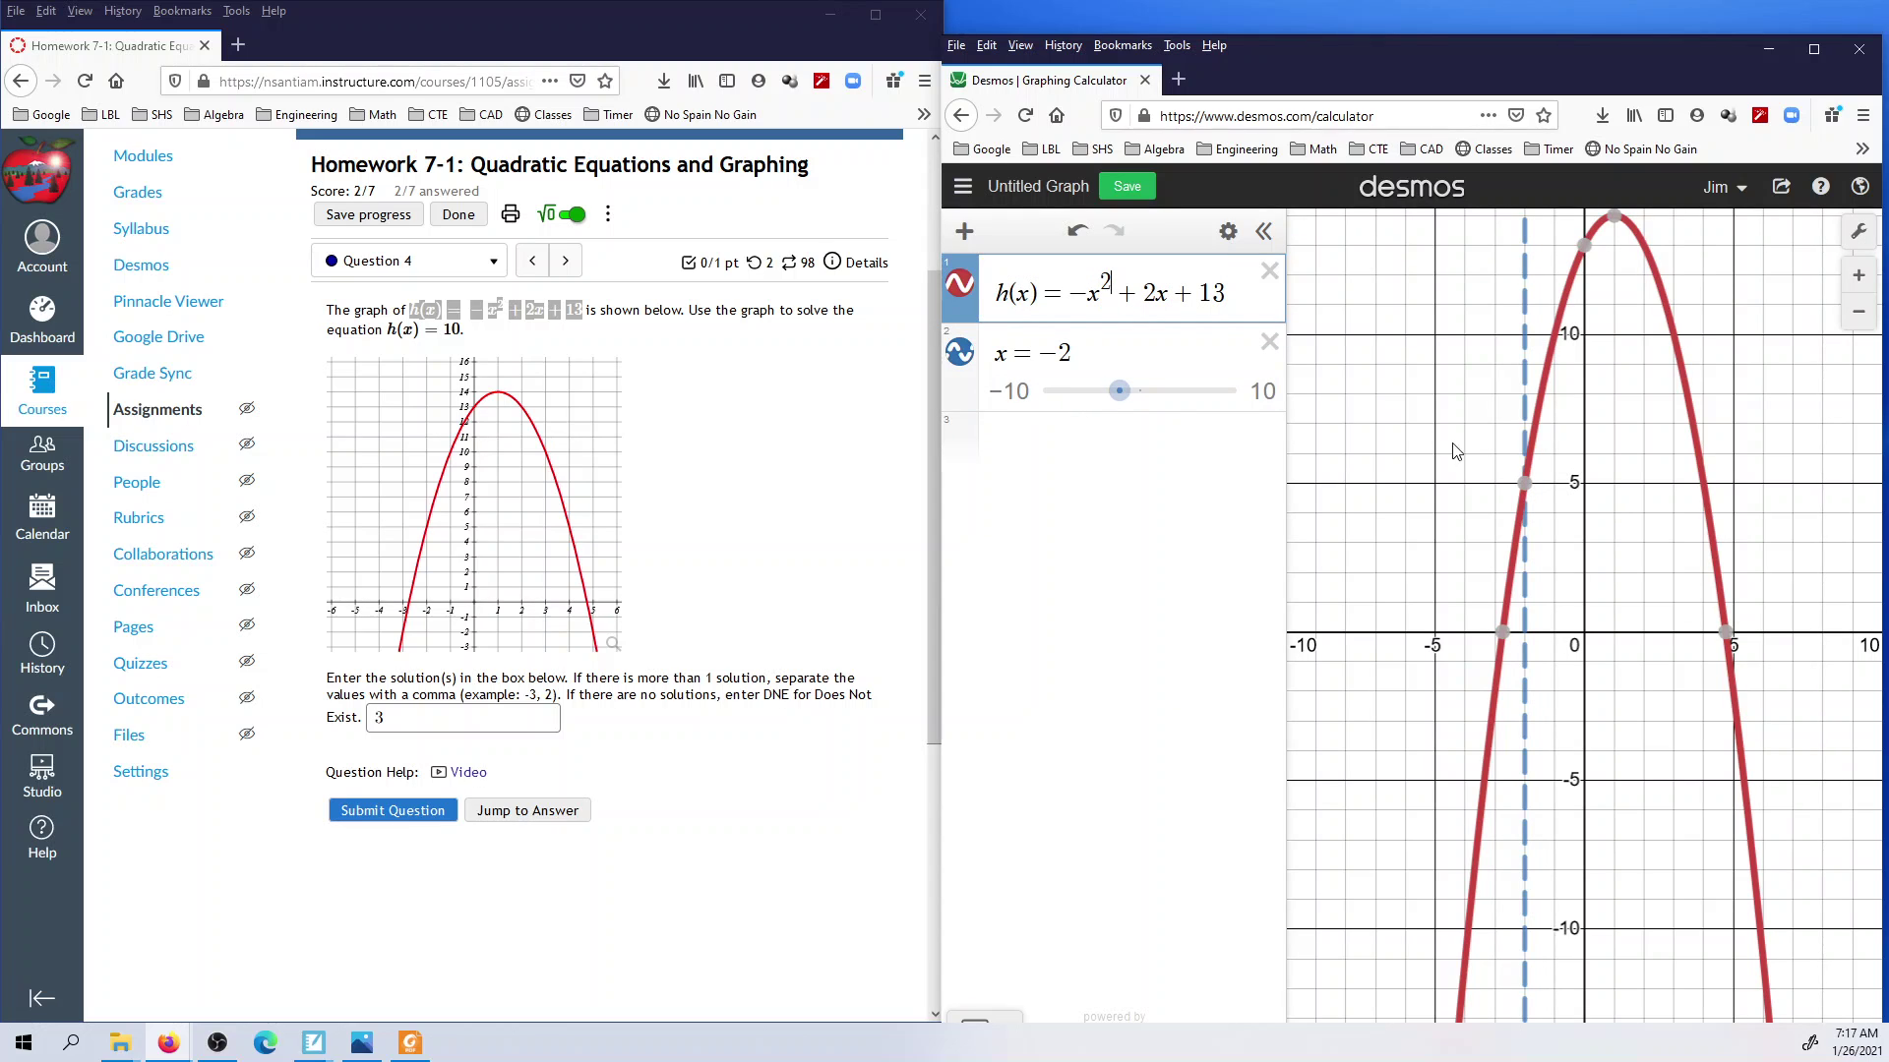
# Step: Set the dashed axis of symmetry to x = 1 to match the new parabola's vertex
pyautogui.moveTo(1624, 233); pyautogui.dragTo(1592, 354)
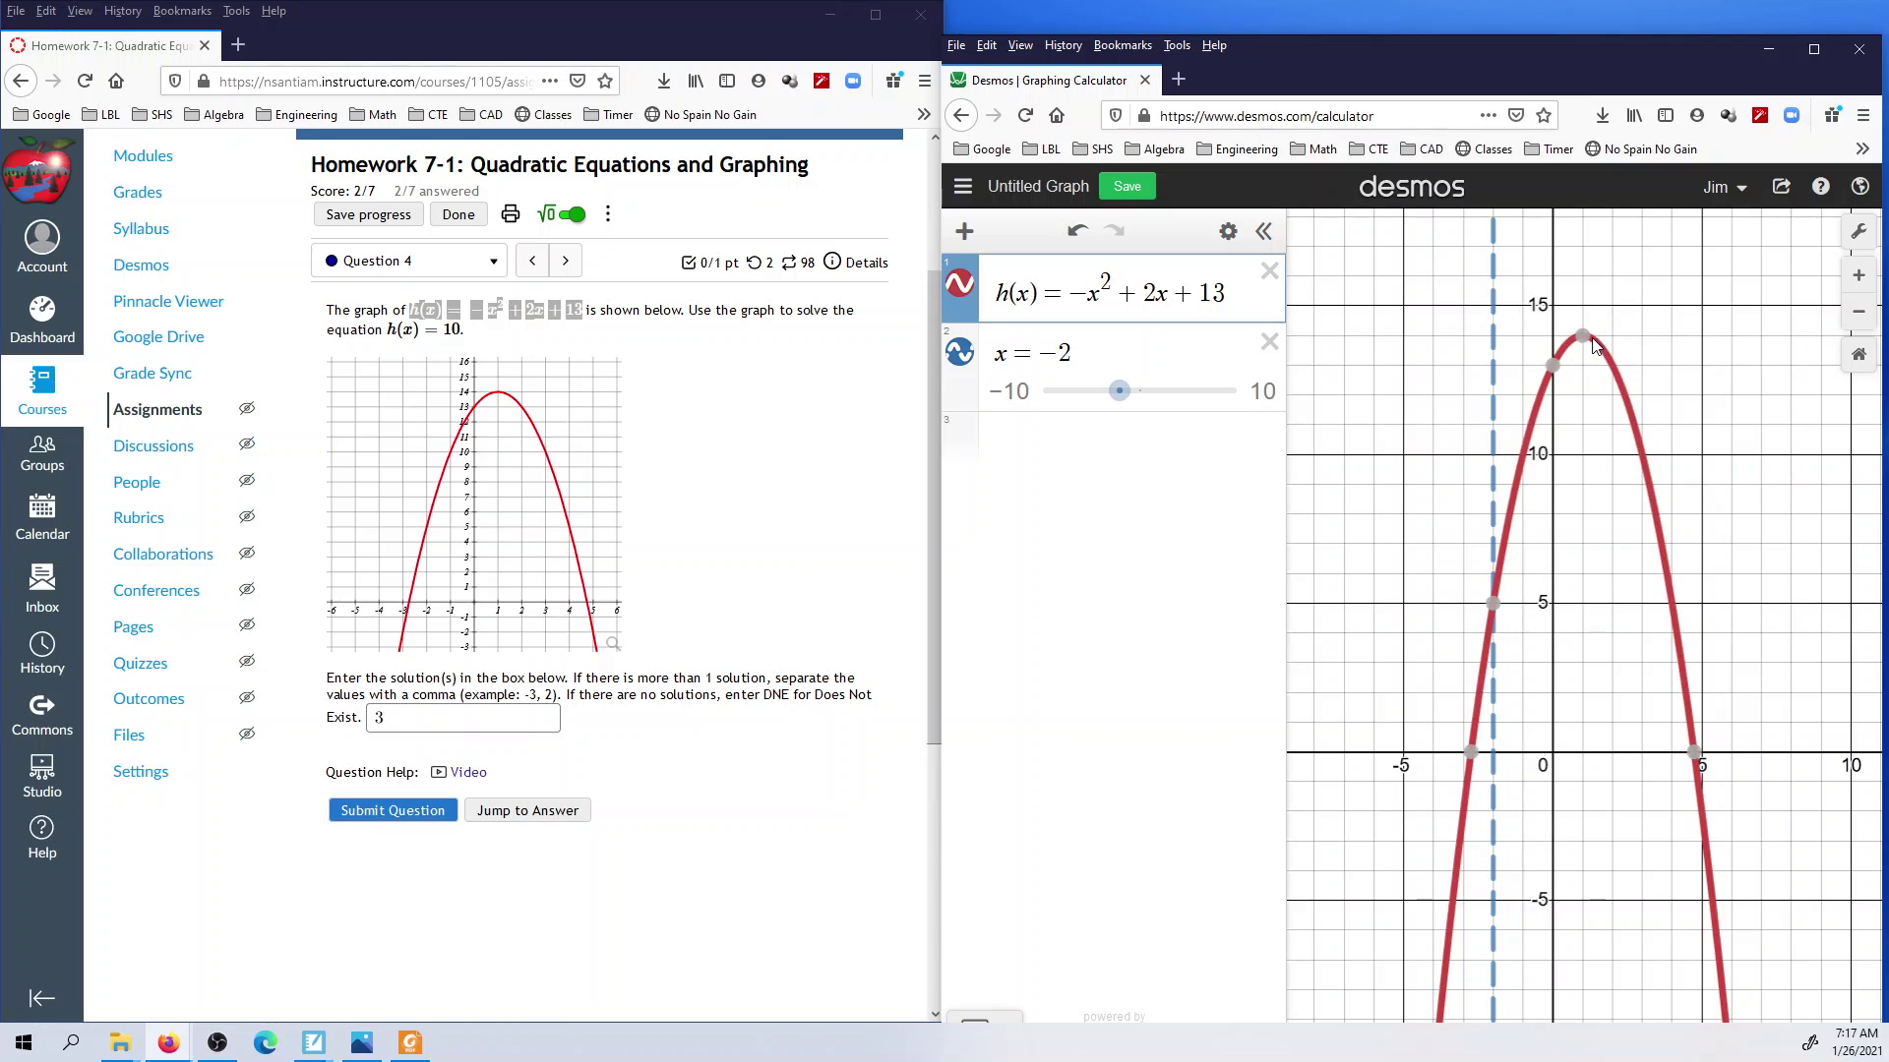
pyautogui.click(1592, 352)
pyautogui.doubleClick(1055, 358)
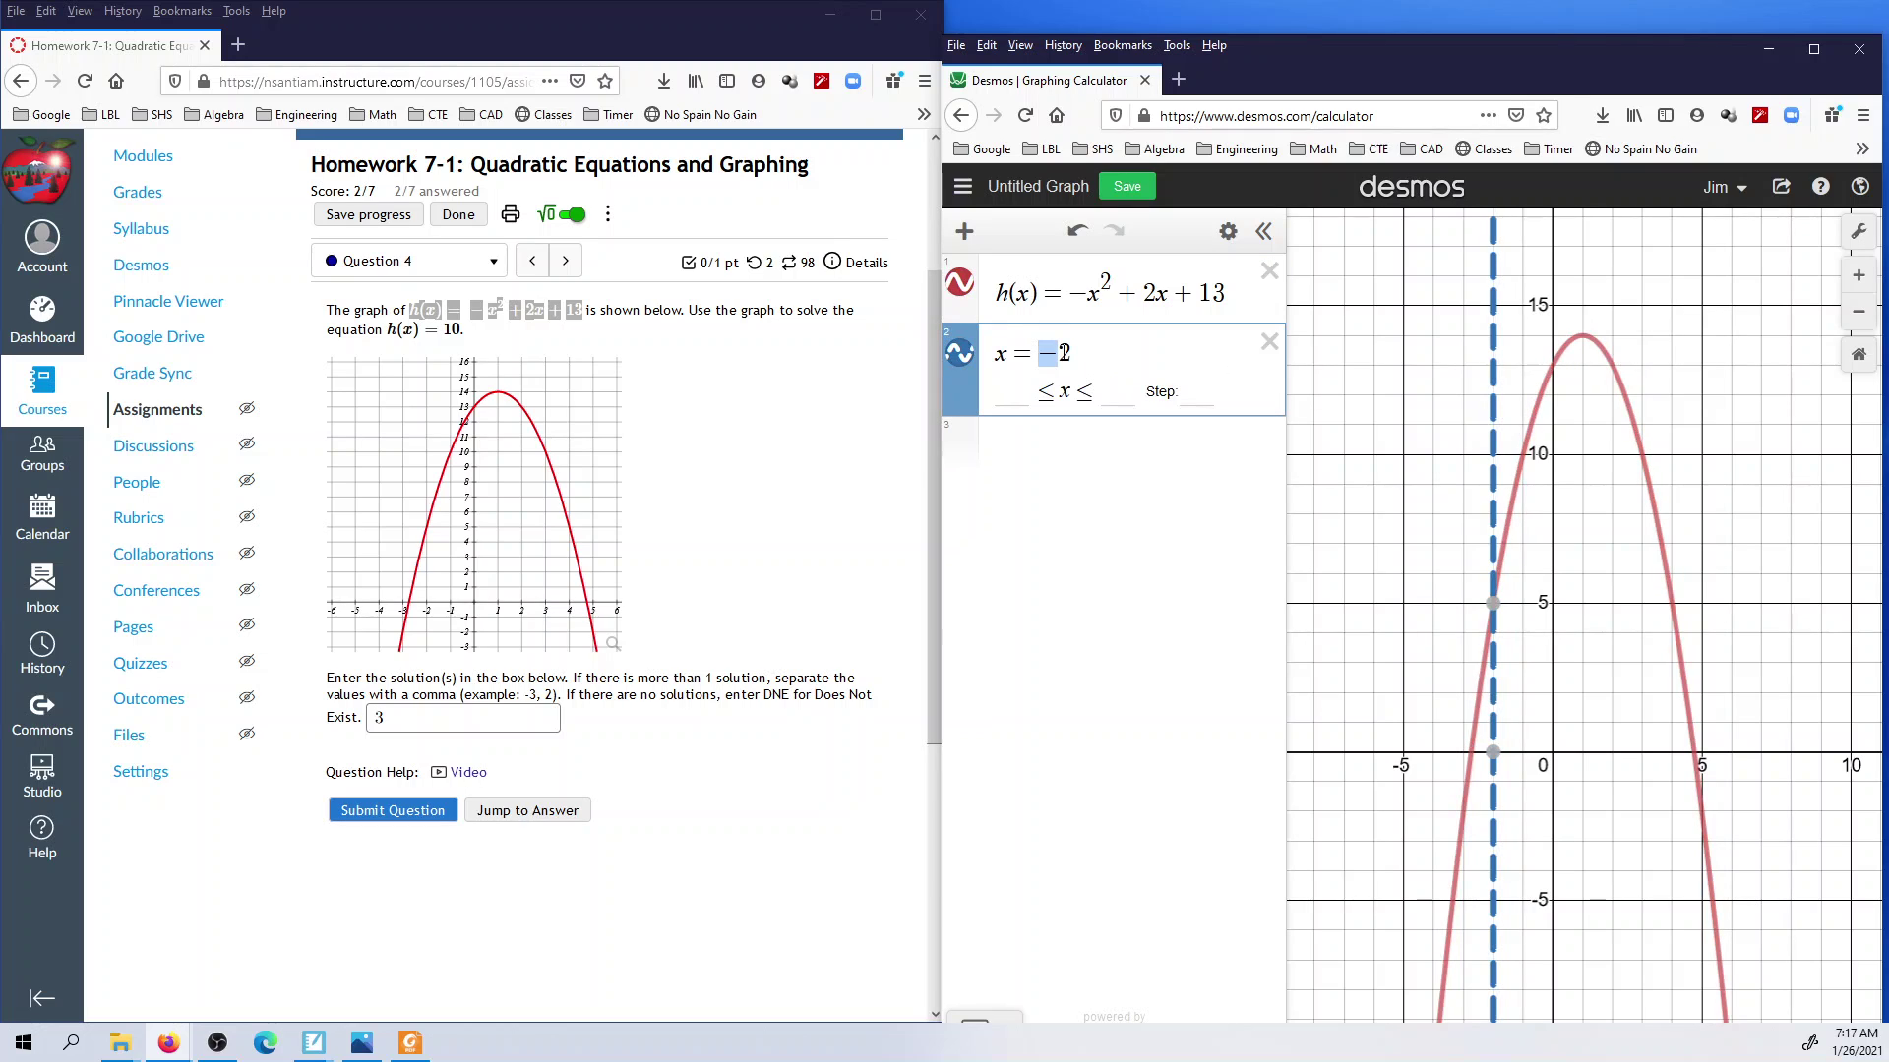
pyautogui.write('1')
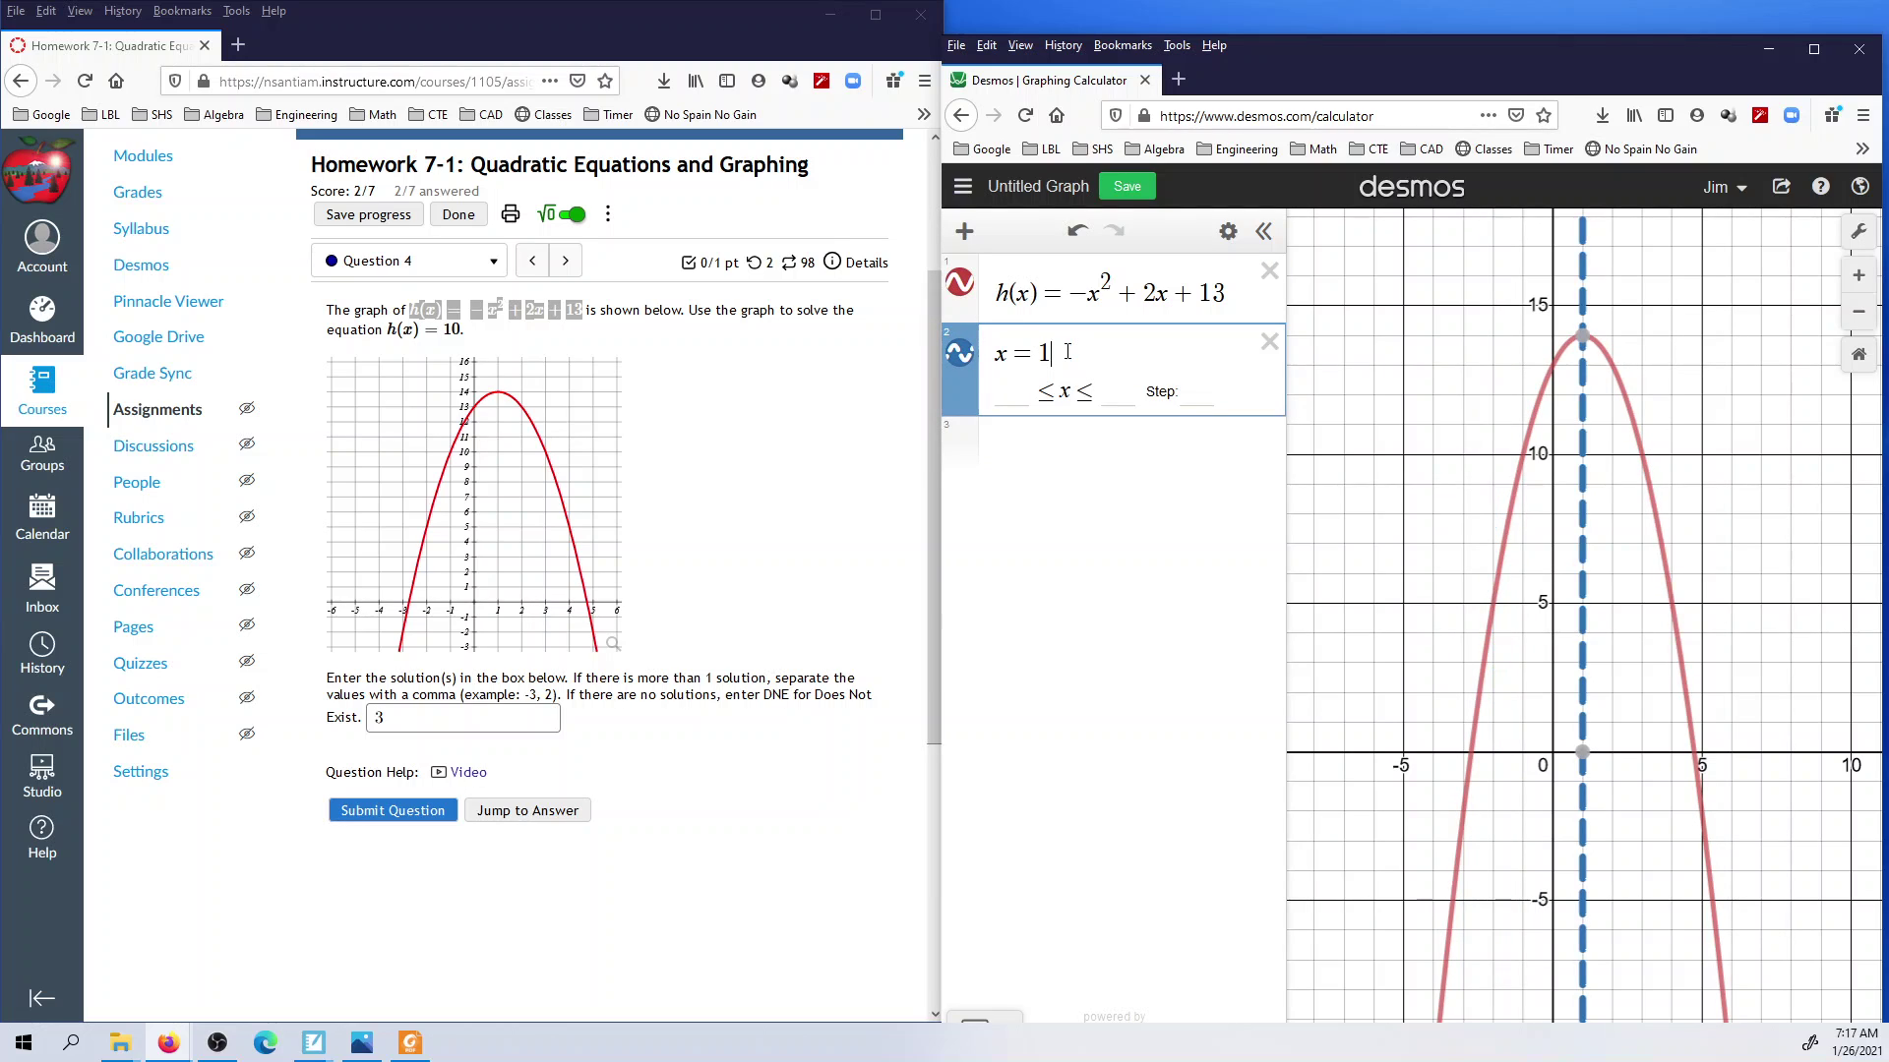
pyautogui.click(1081, 469)
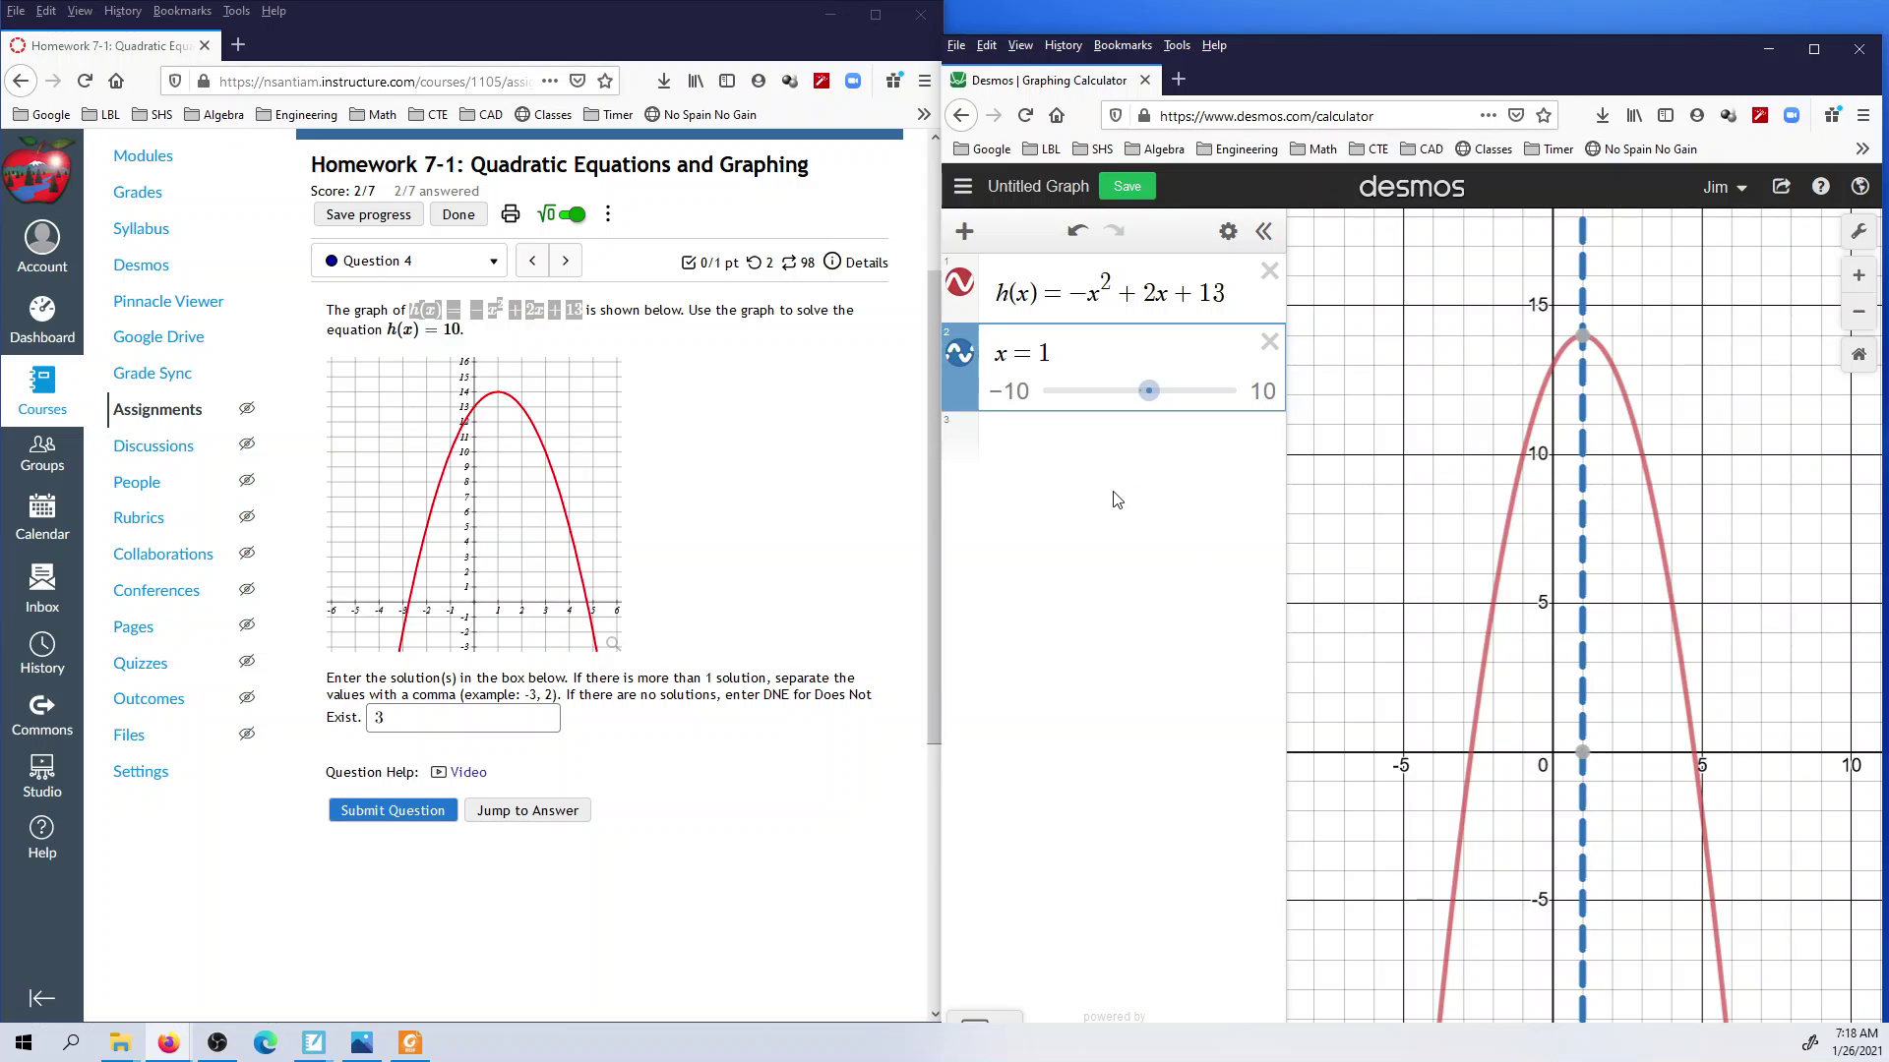
# Step: Trace the parabola's coordinates near y = 10 on the side where x is greater than 1
pyautogui.click(1644, 459)
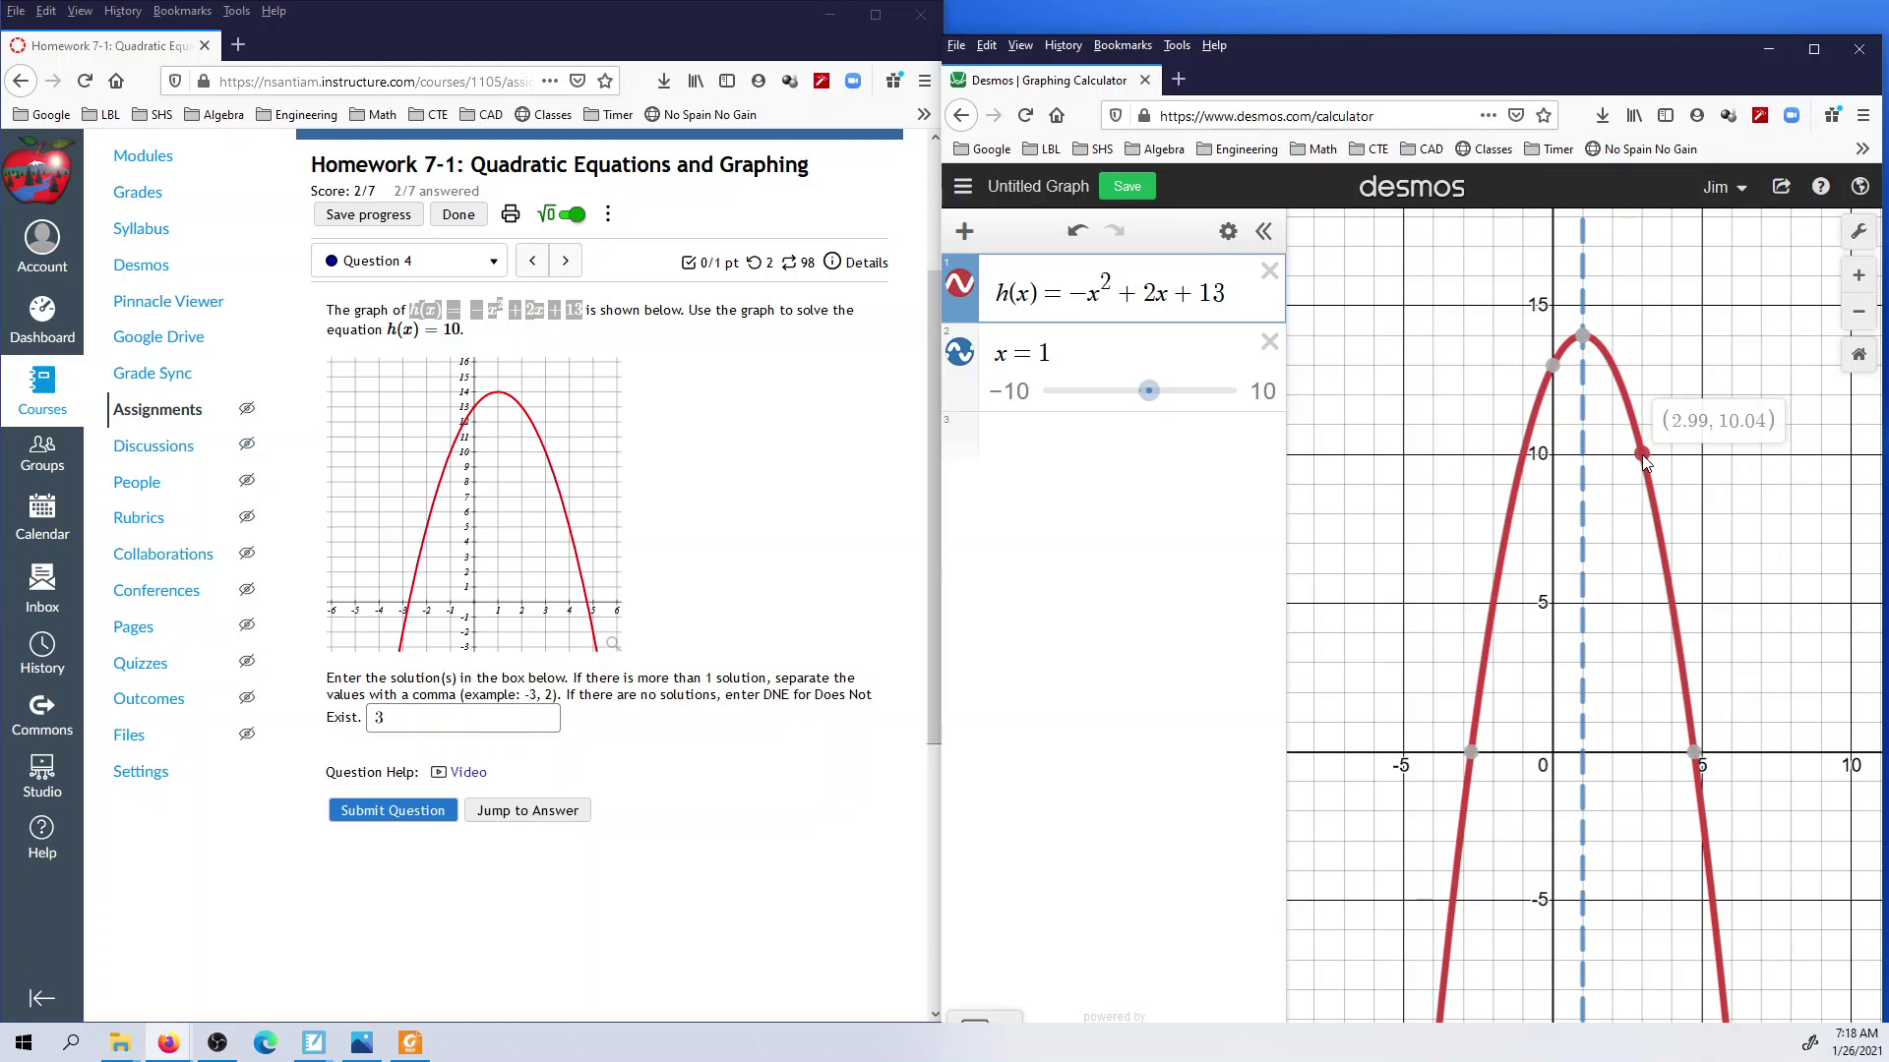
pyautogui.moveTo(1644, 458); pyautogui.dragTo(1644, 460)
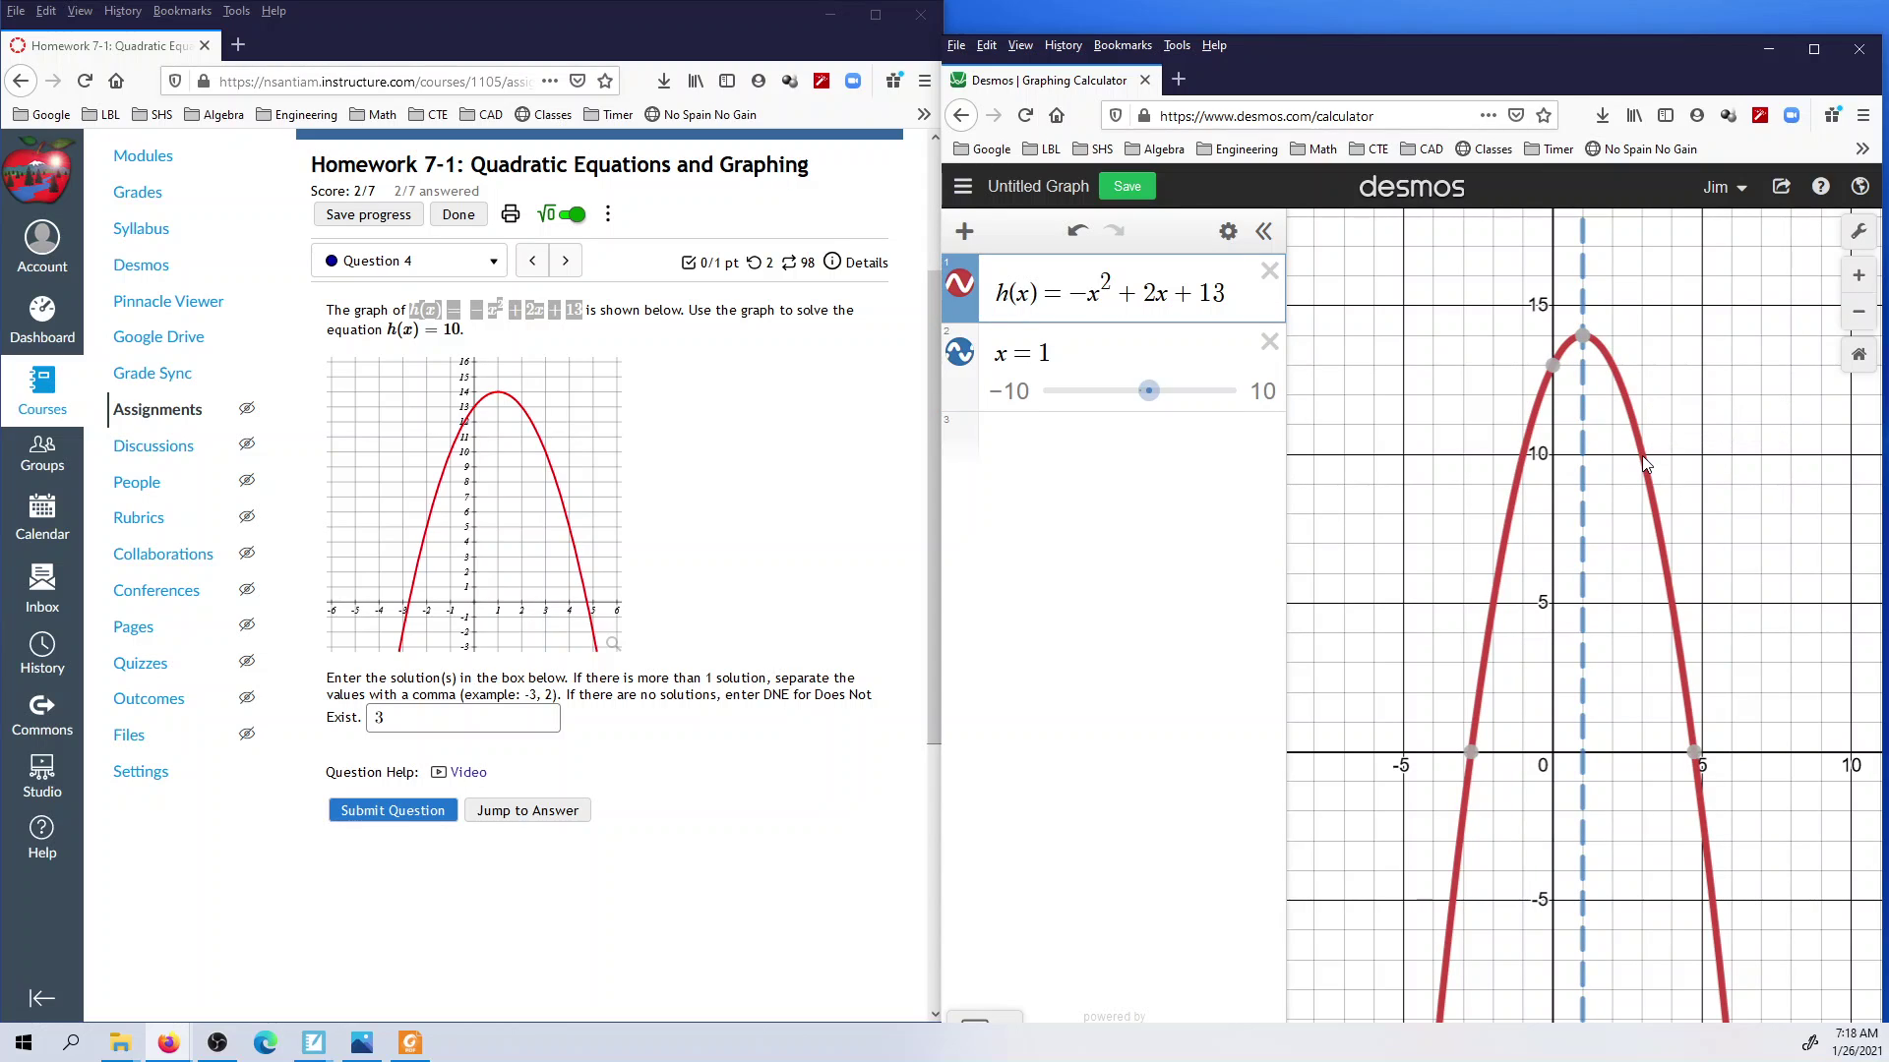
pyautogui.moveTo(1643, 462); pyautogui.dragTo(1644, 462)
# Step: Create a table of values from h(x) in Desmos and add a row for x = 3
pyautogui.click(1228, 231)
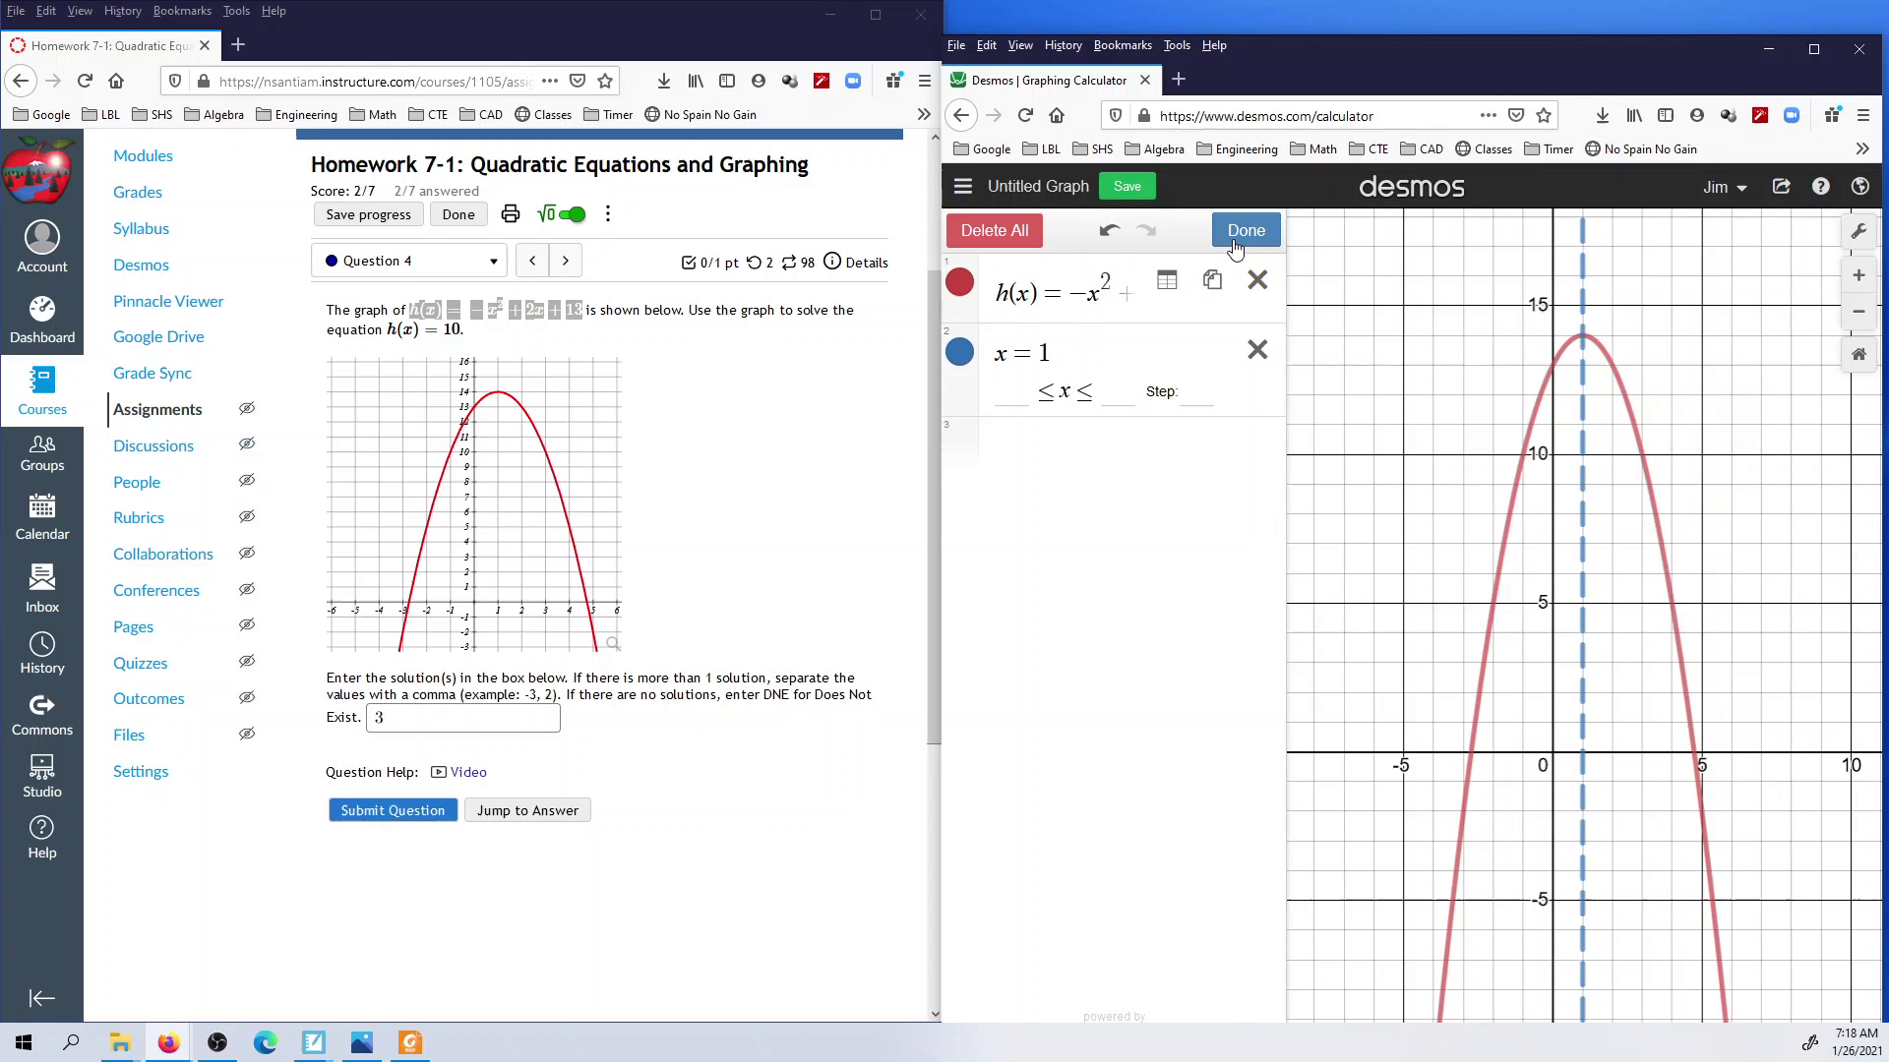
pyautogui.click(1175, 289)
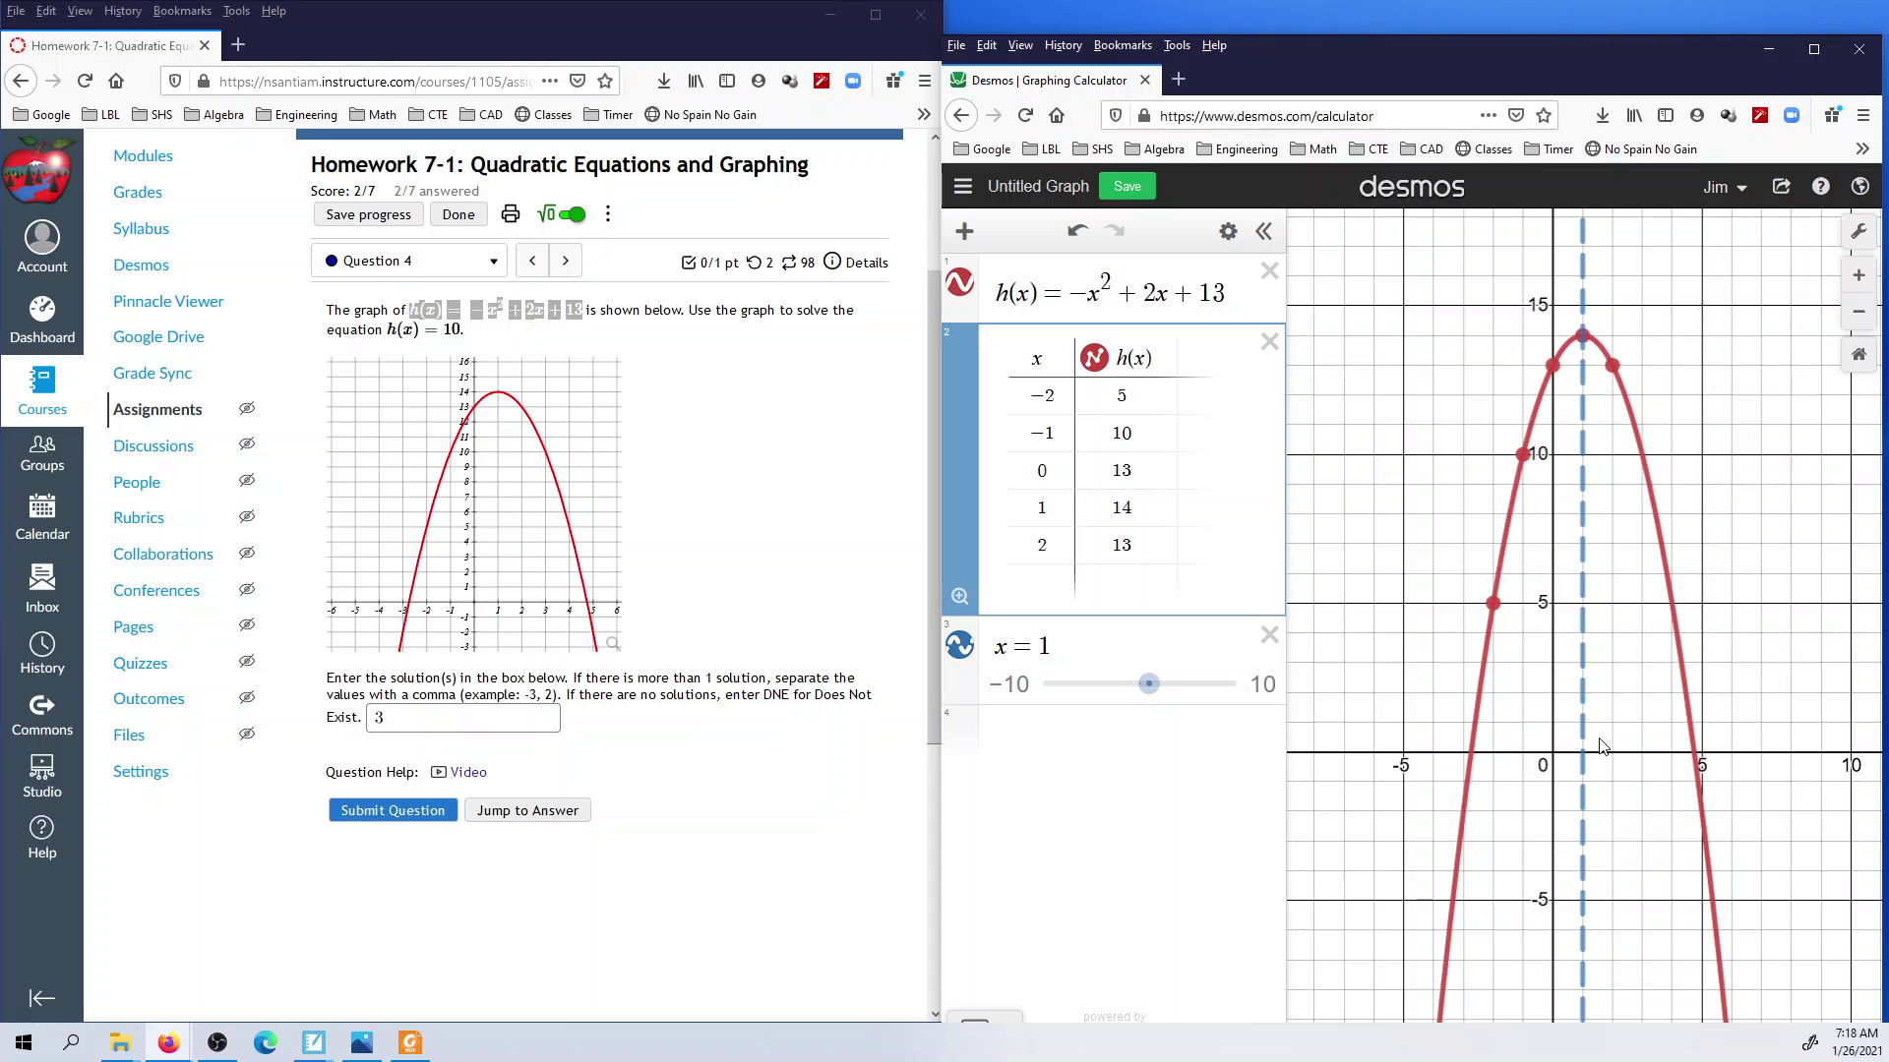
pyautogui.click(646, 312)
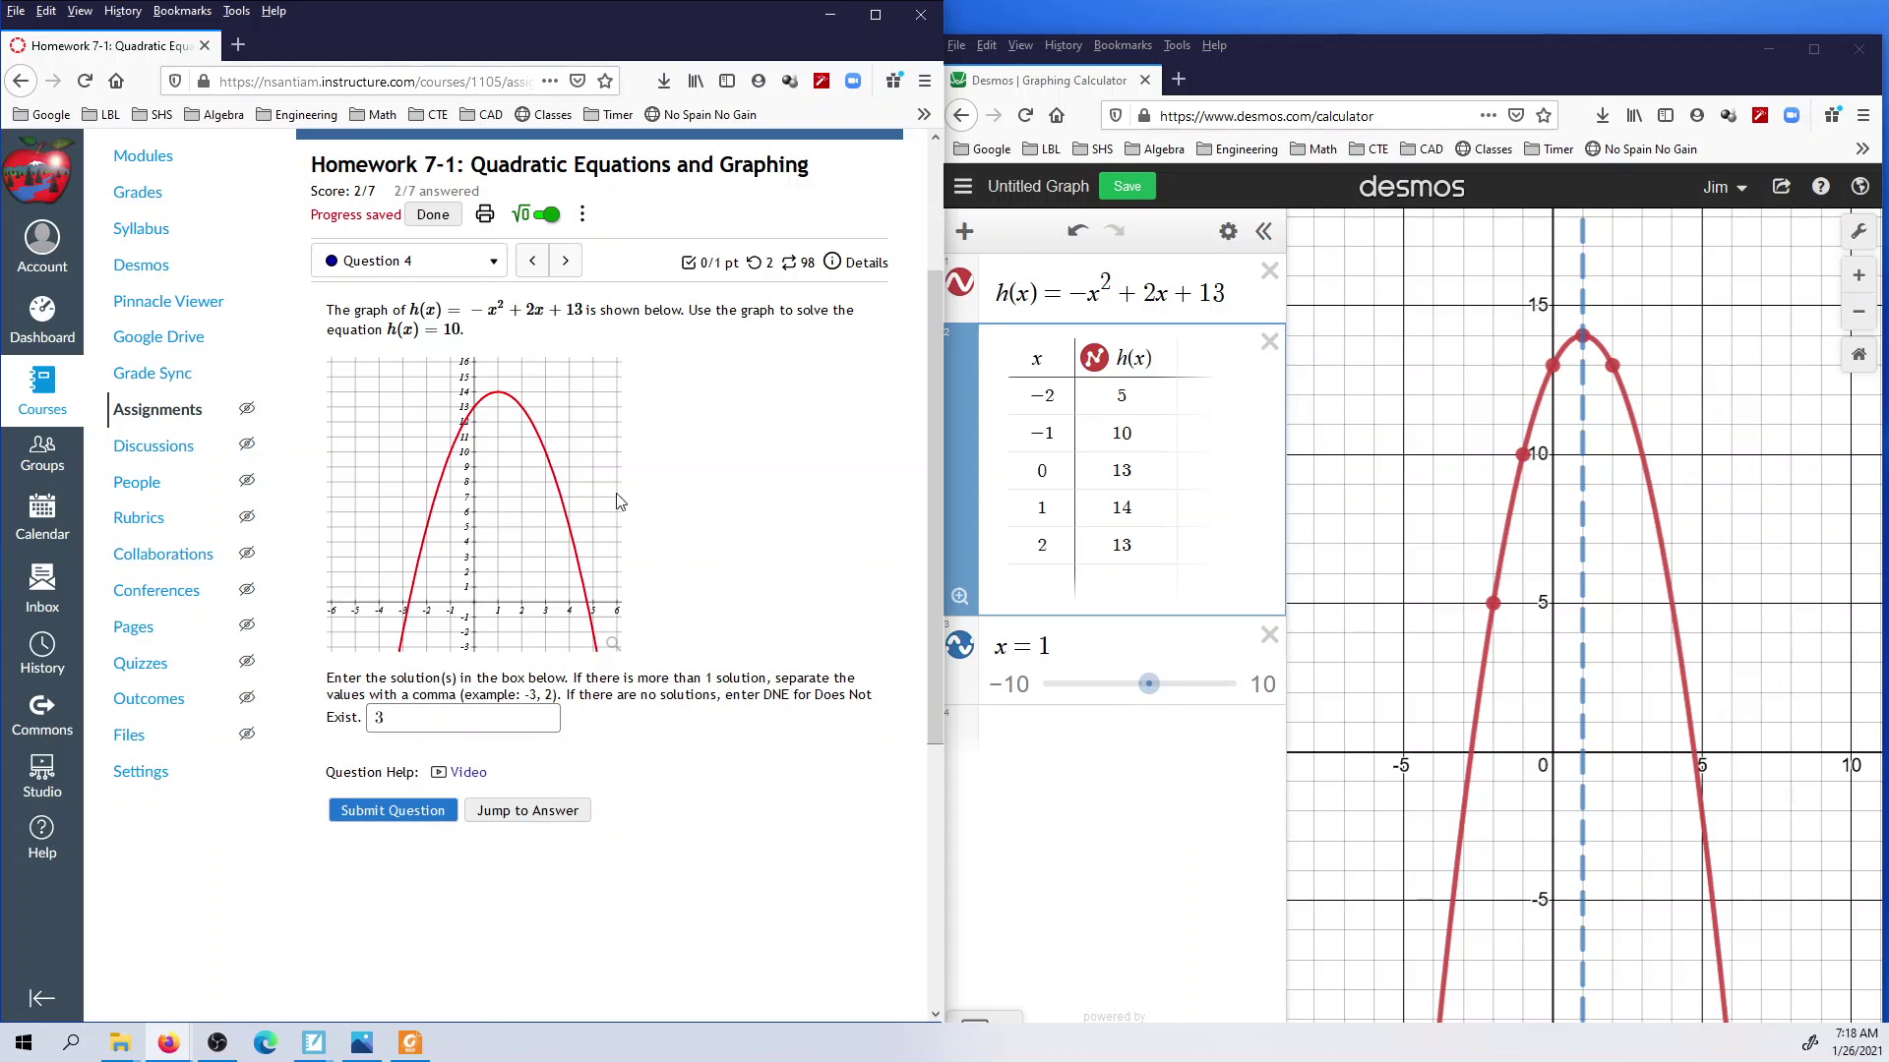
pyautogui.click(1040, 579)
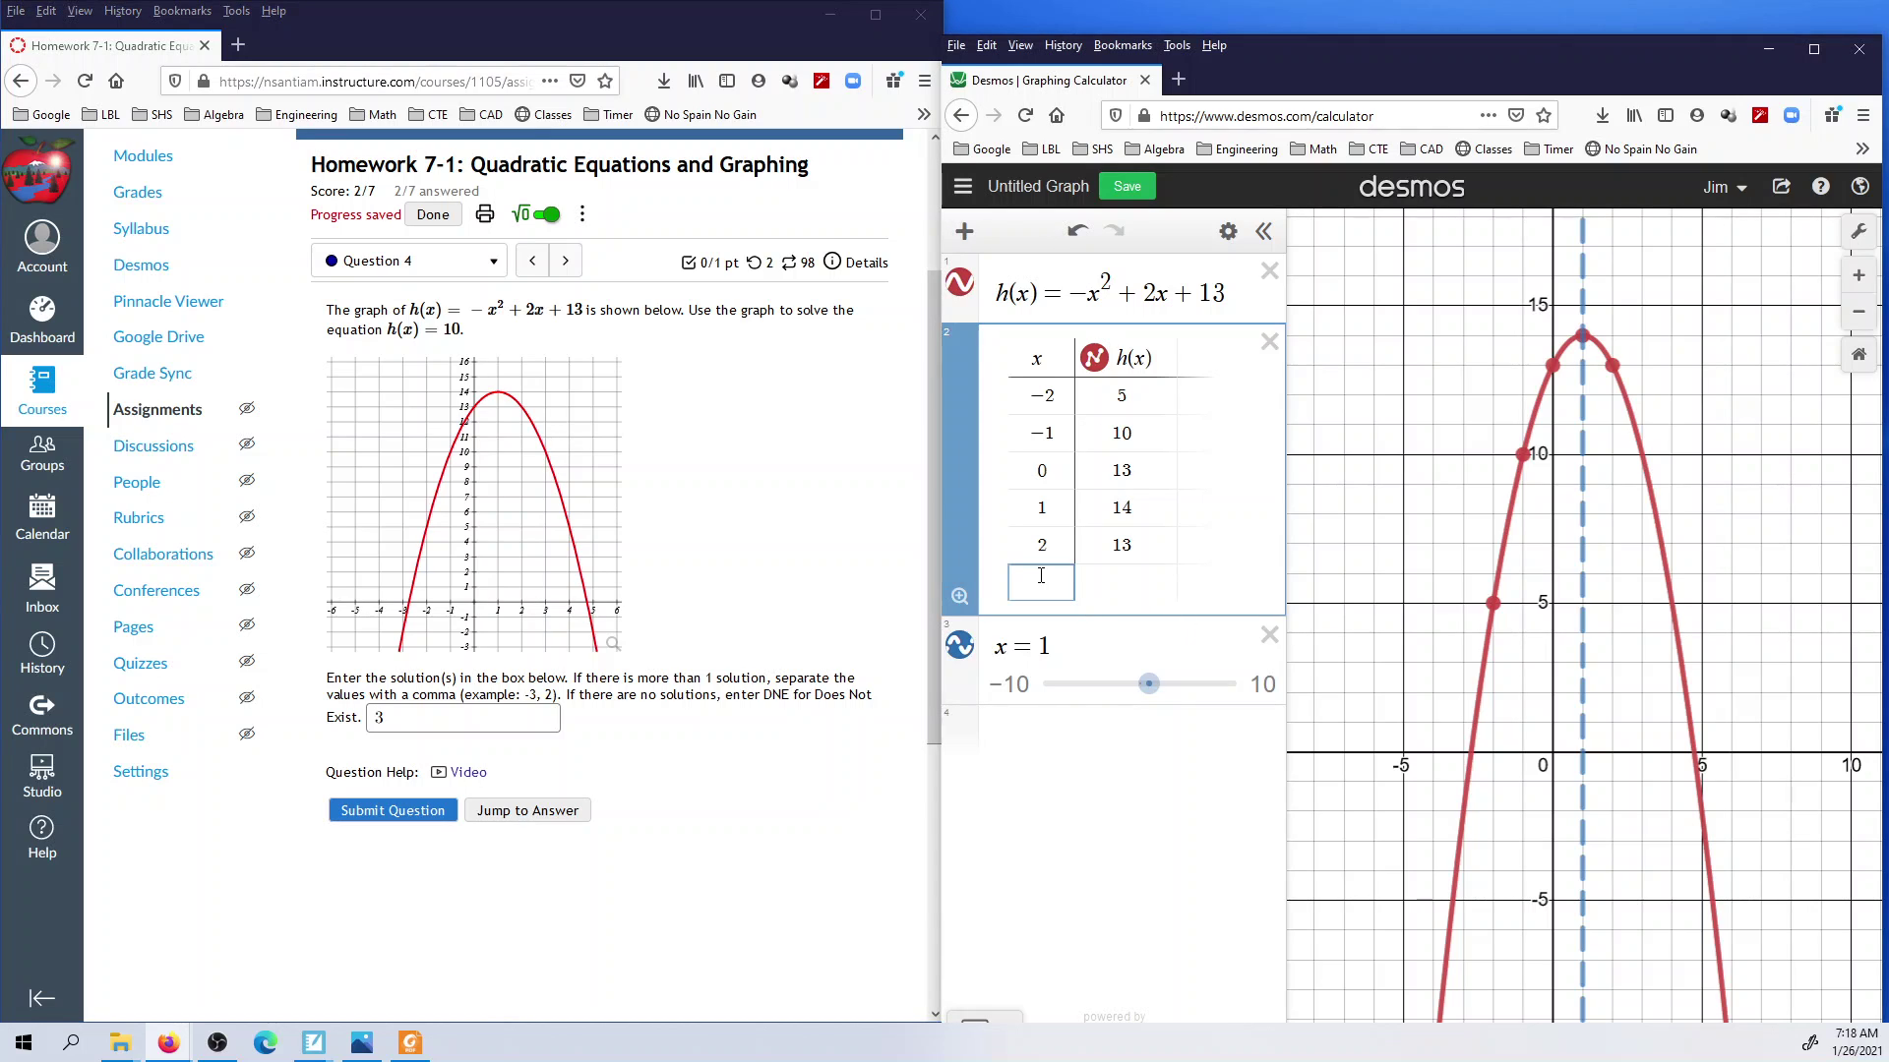
pyautogui.write('3')
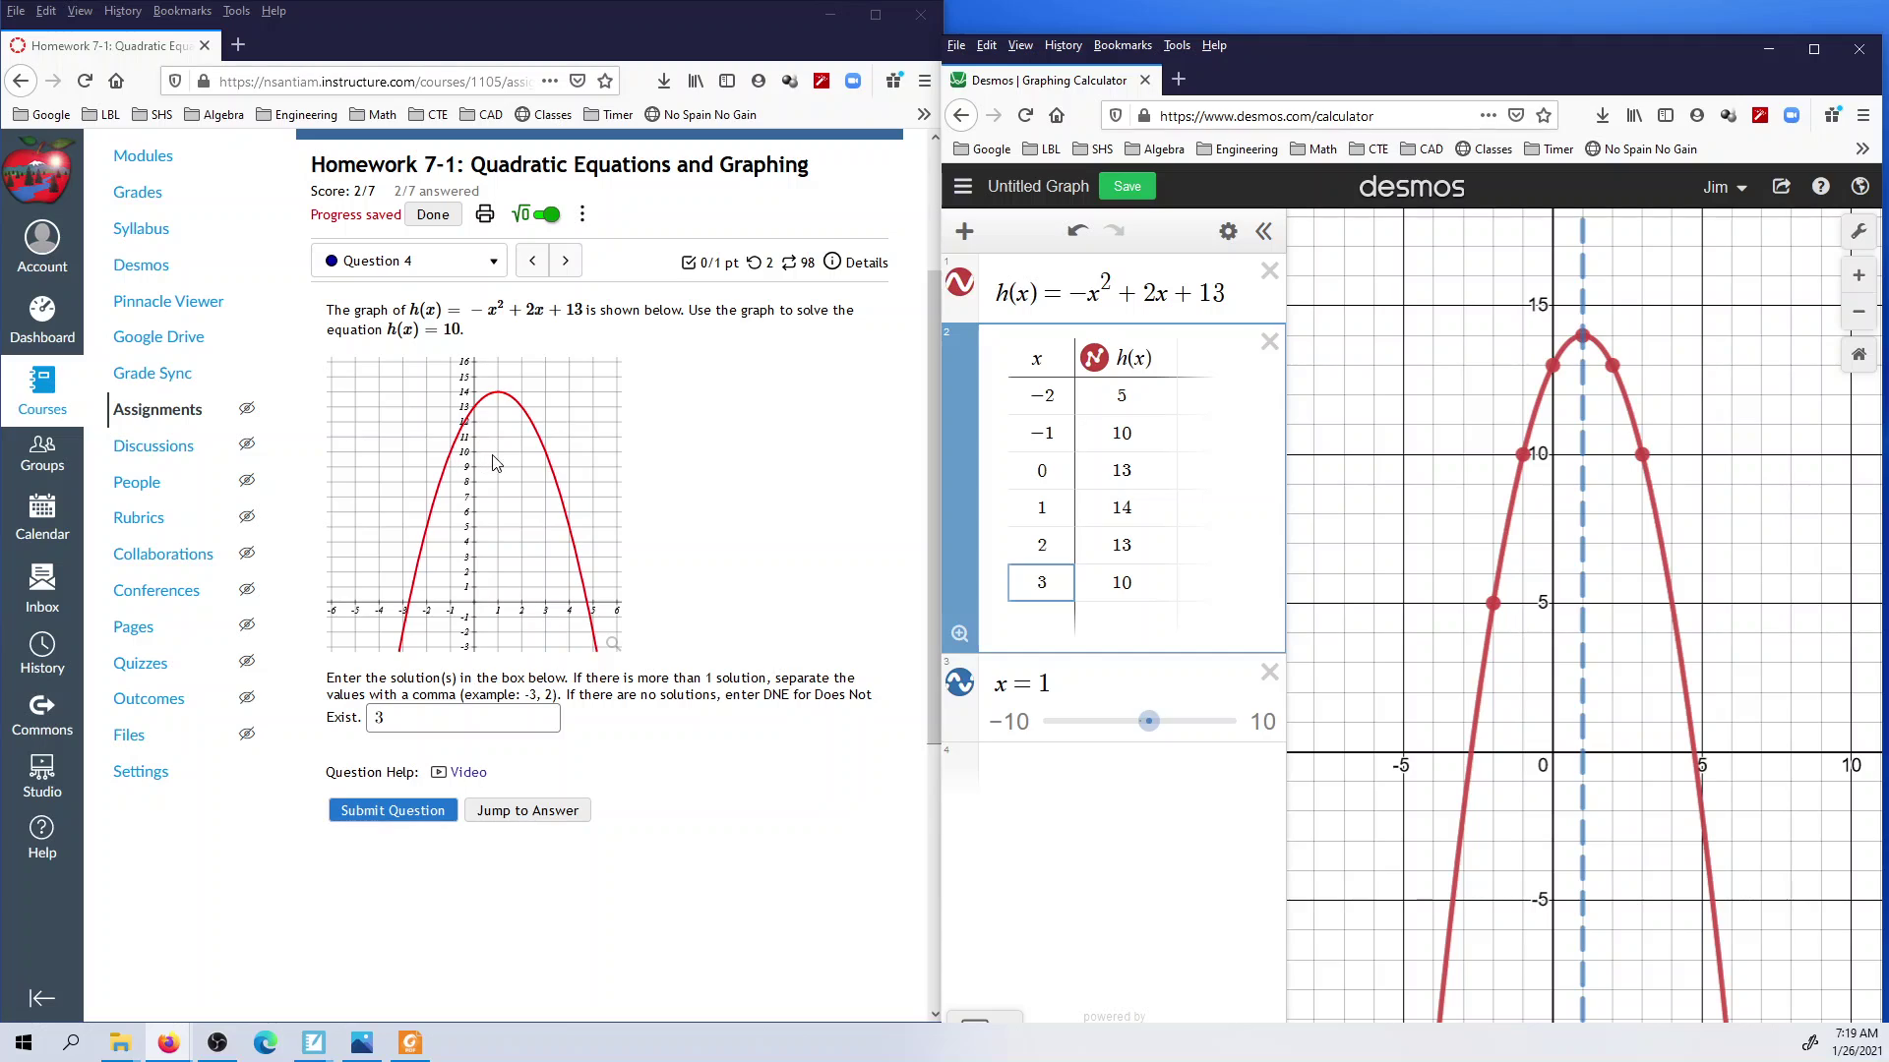
# Step: Highlight the x-values -1 and 3 in the table, complete the Question 4 answer as -1,3 and submit it
pyautogui.doubleClick(1028, 438)
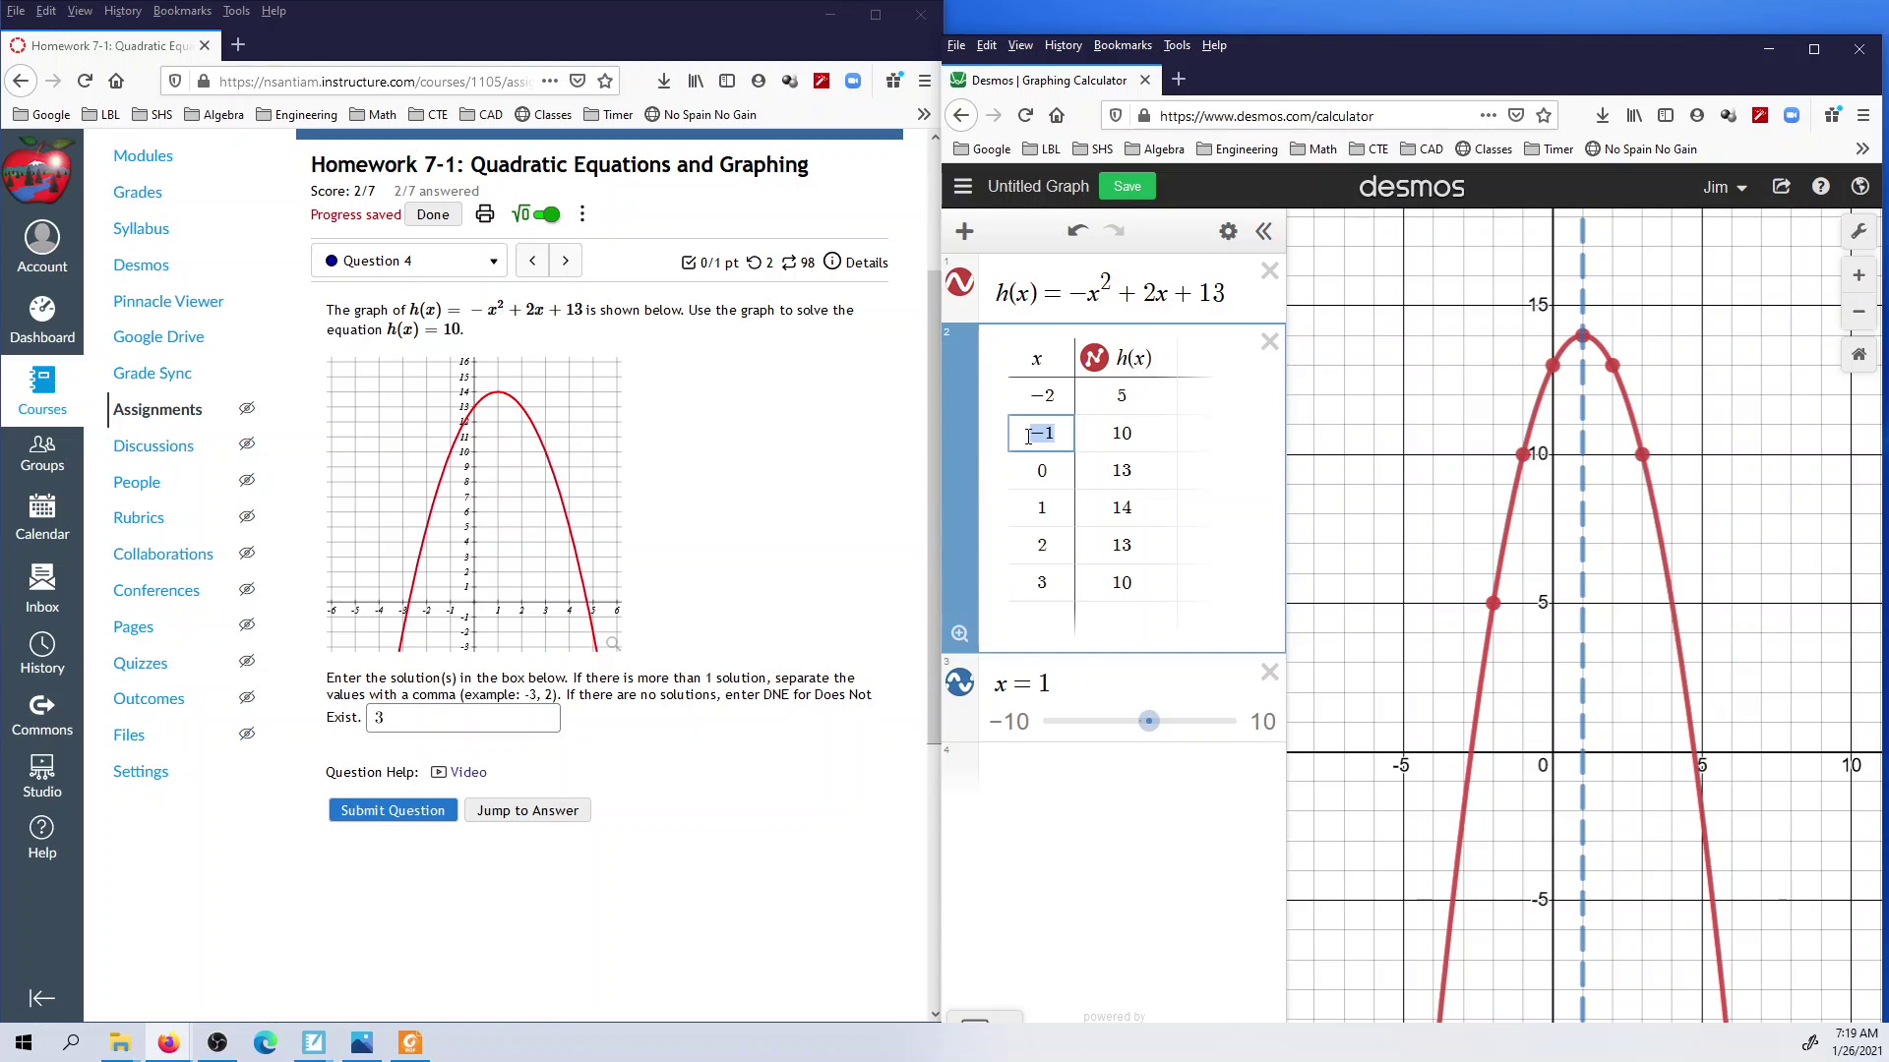
pyautogui.doubleClick(1030, 588)
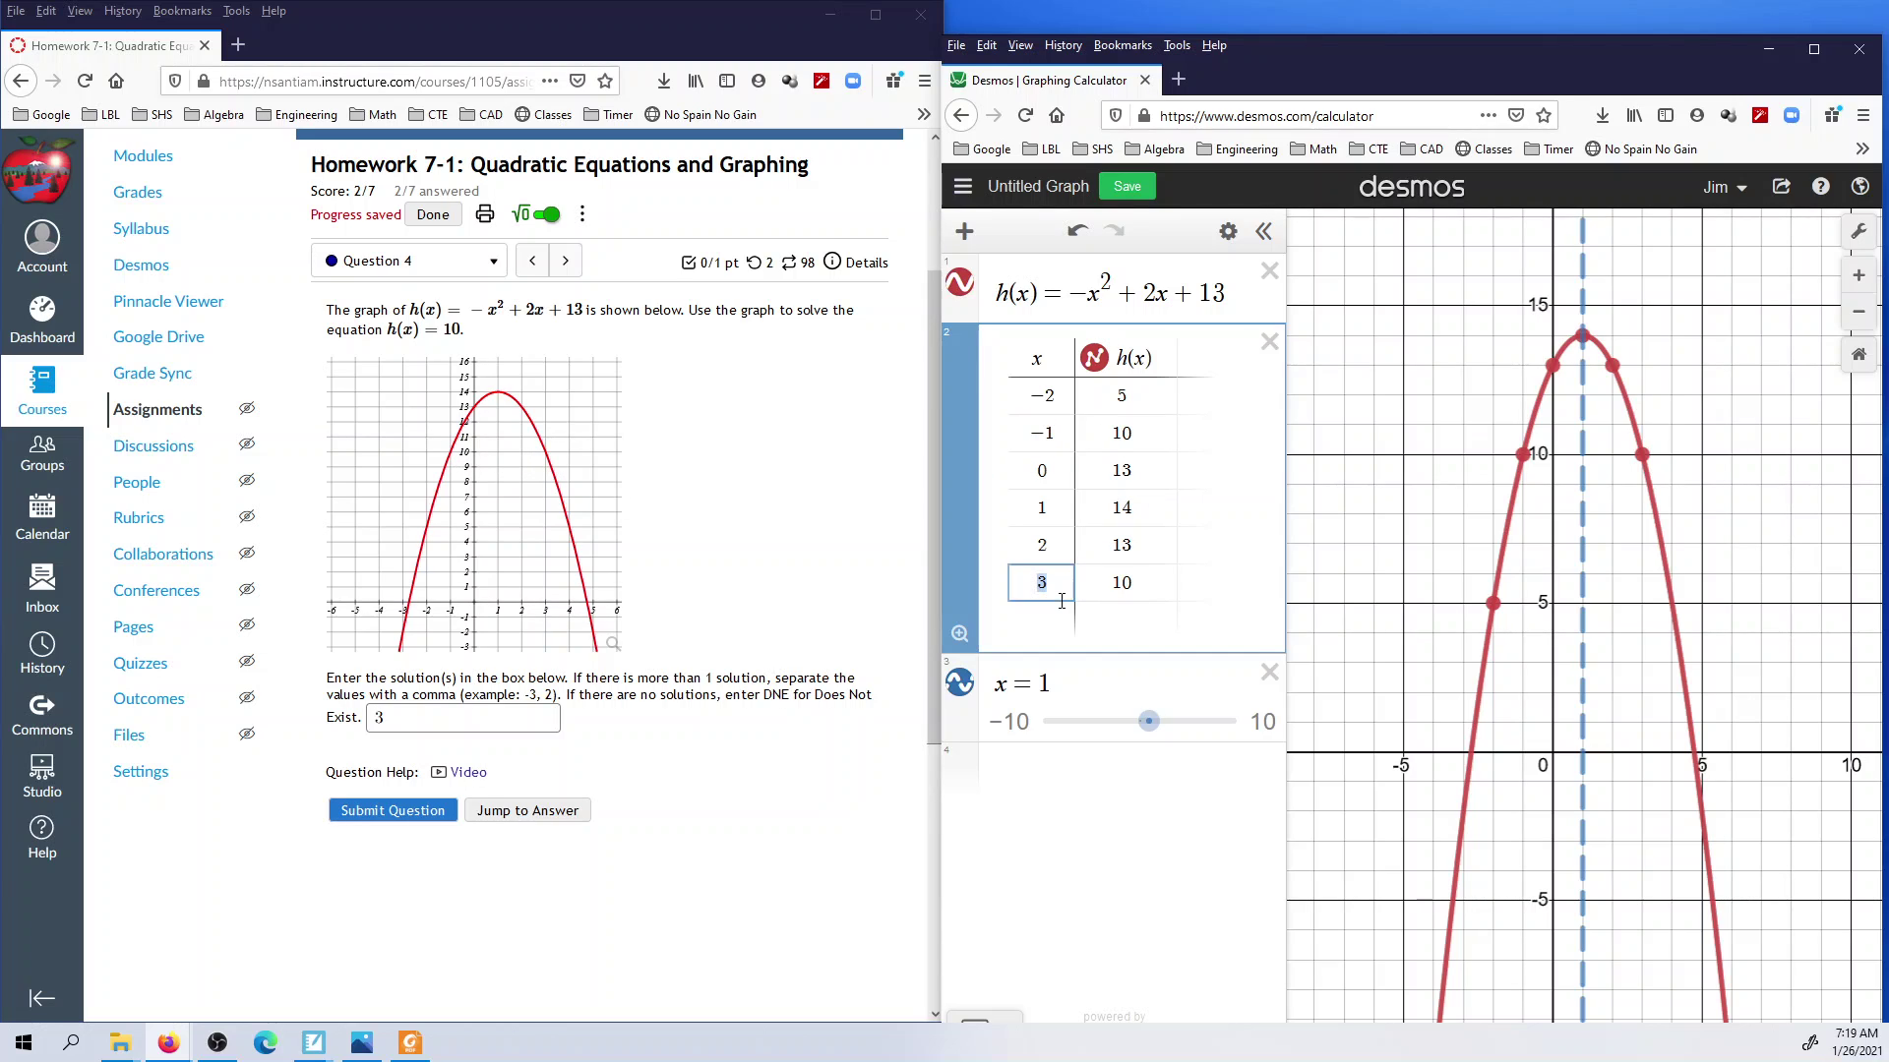
pyautogui.click(415, 721)
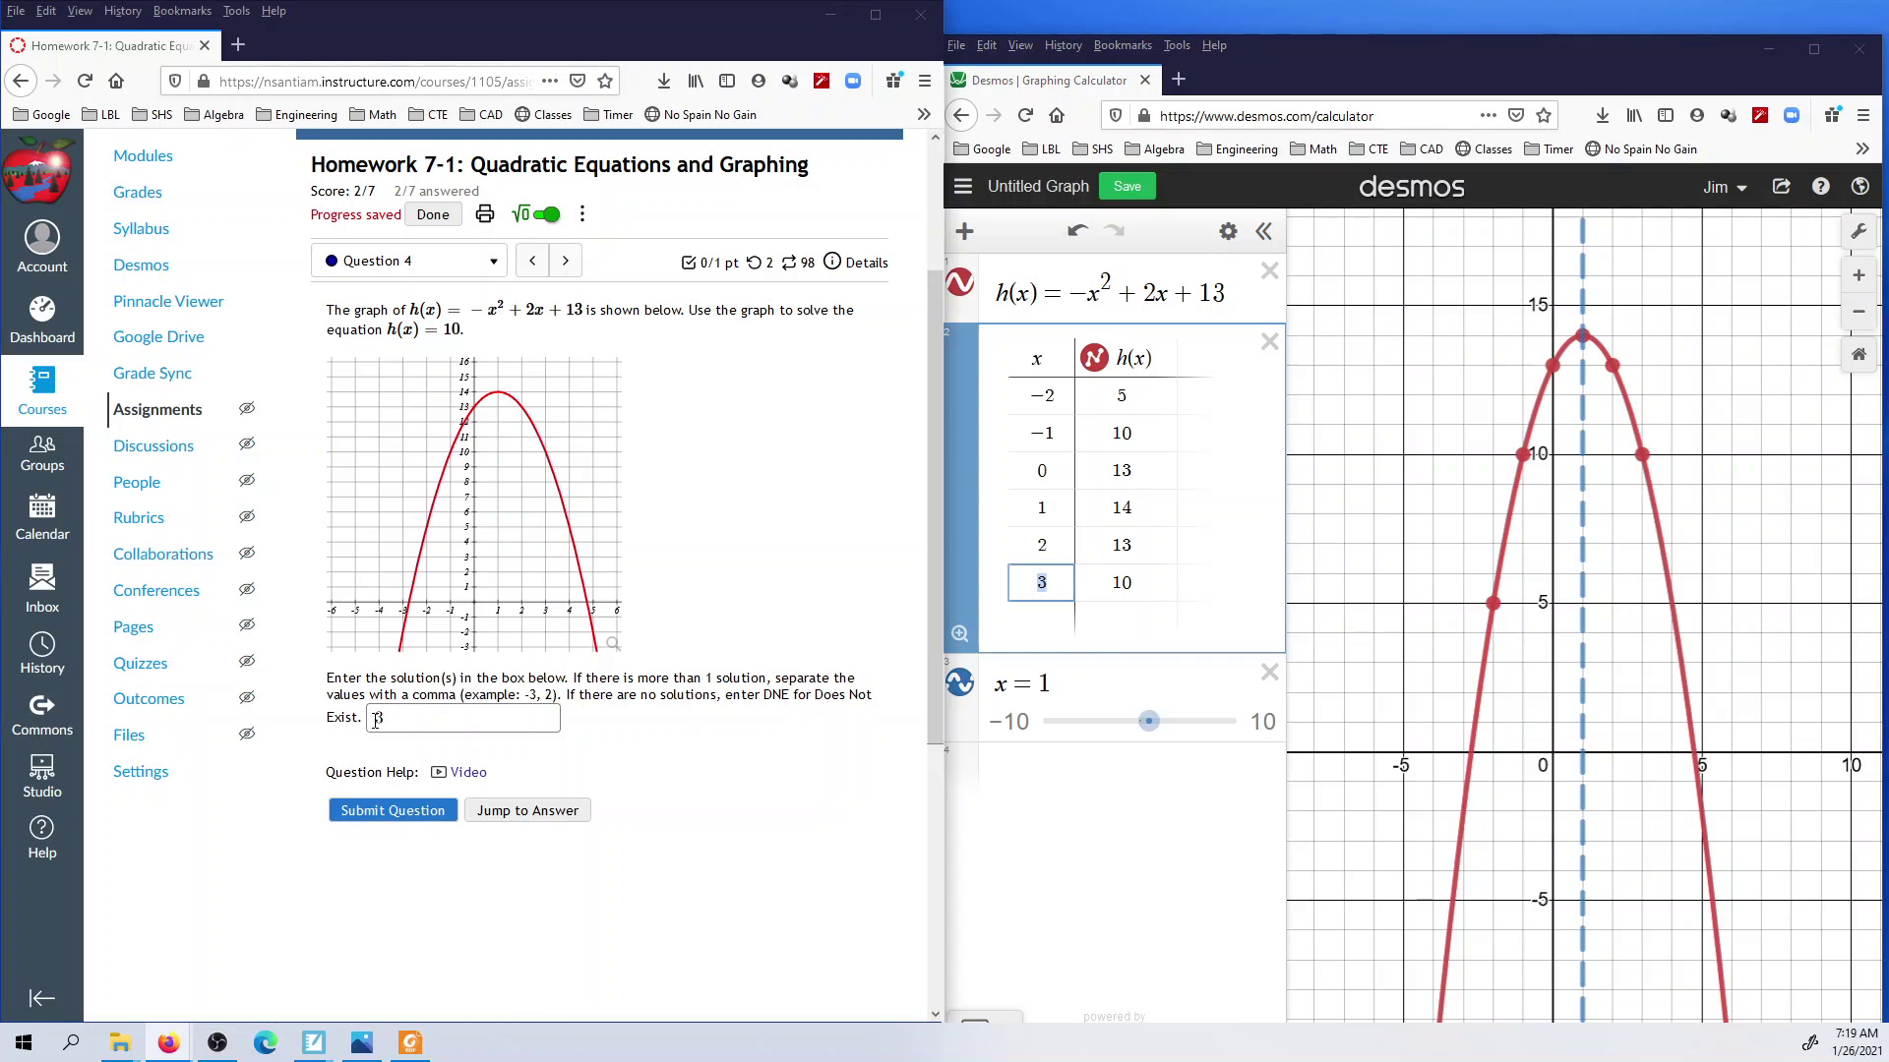
pyautogui.write('-1')
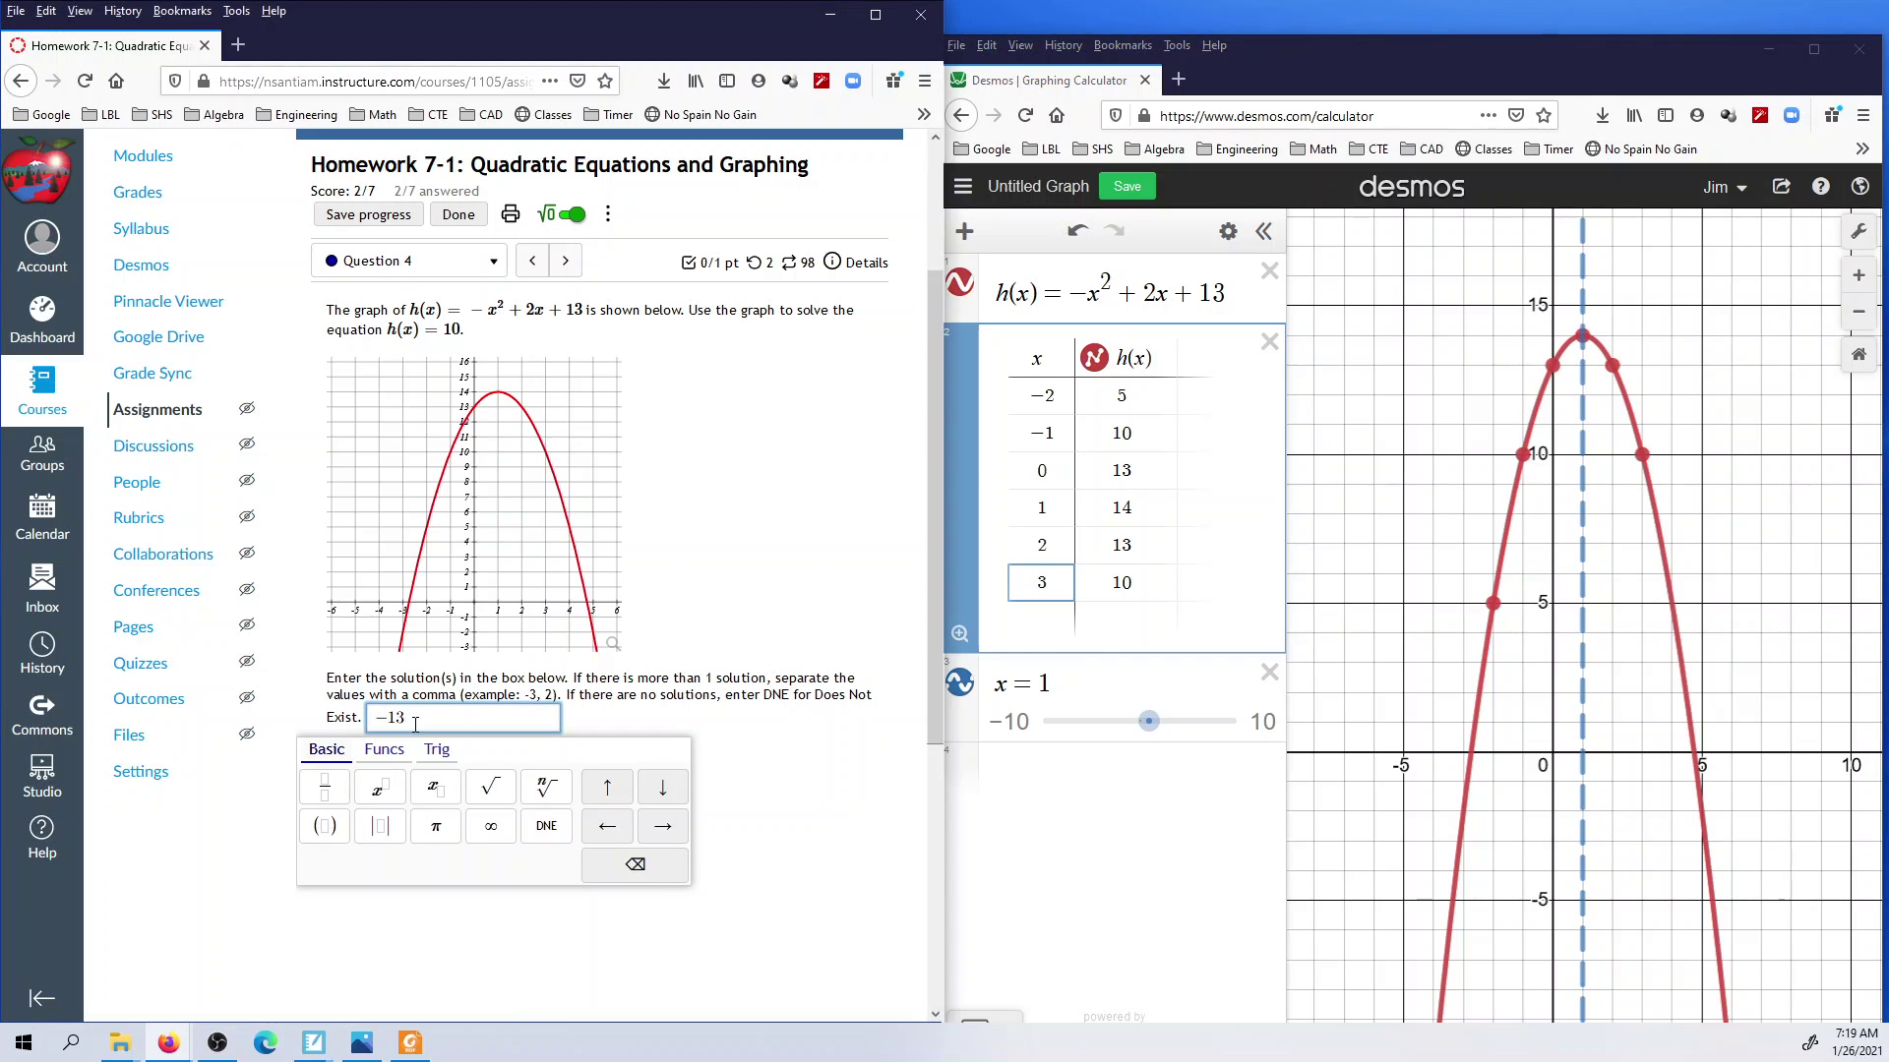
pyautogui.write(',')
pyautogui.click(782, 782)
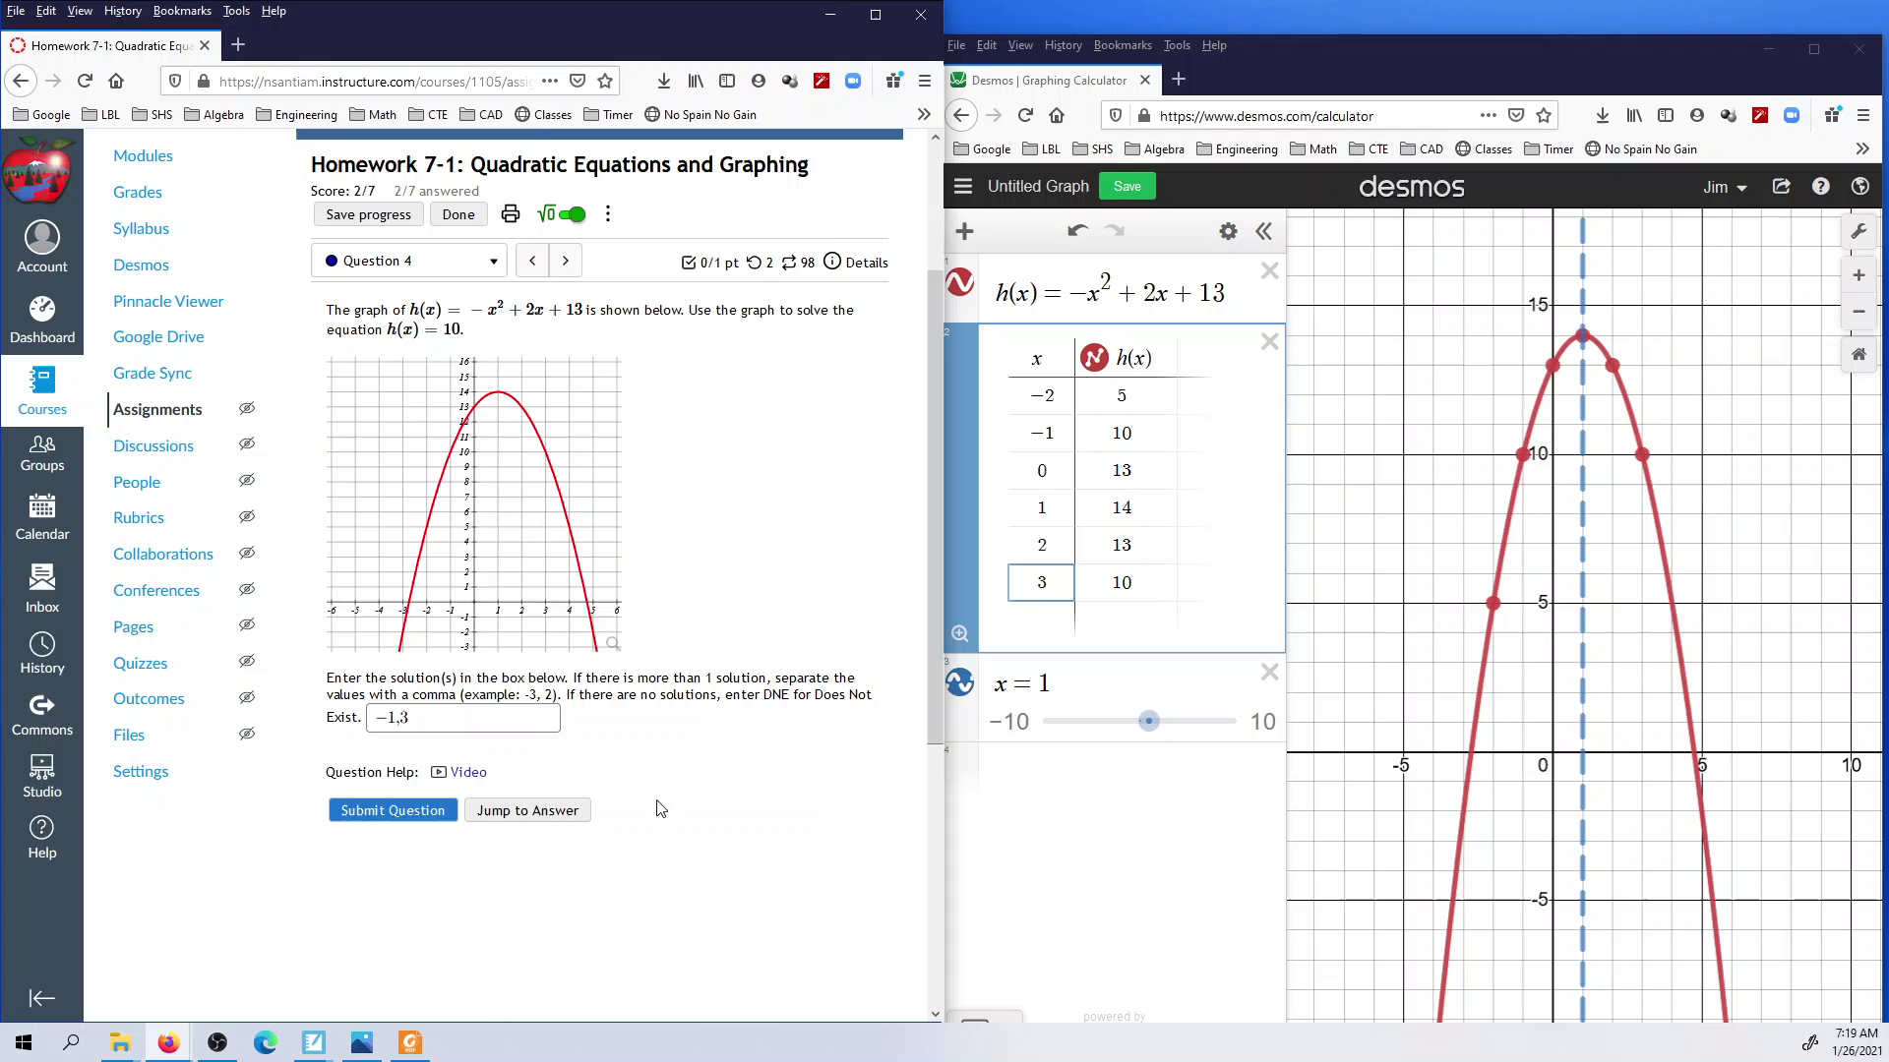
pyautogui.click(433, 809)
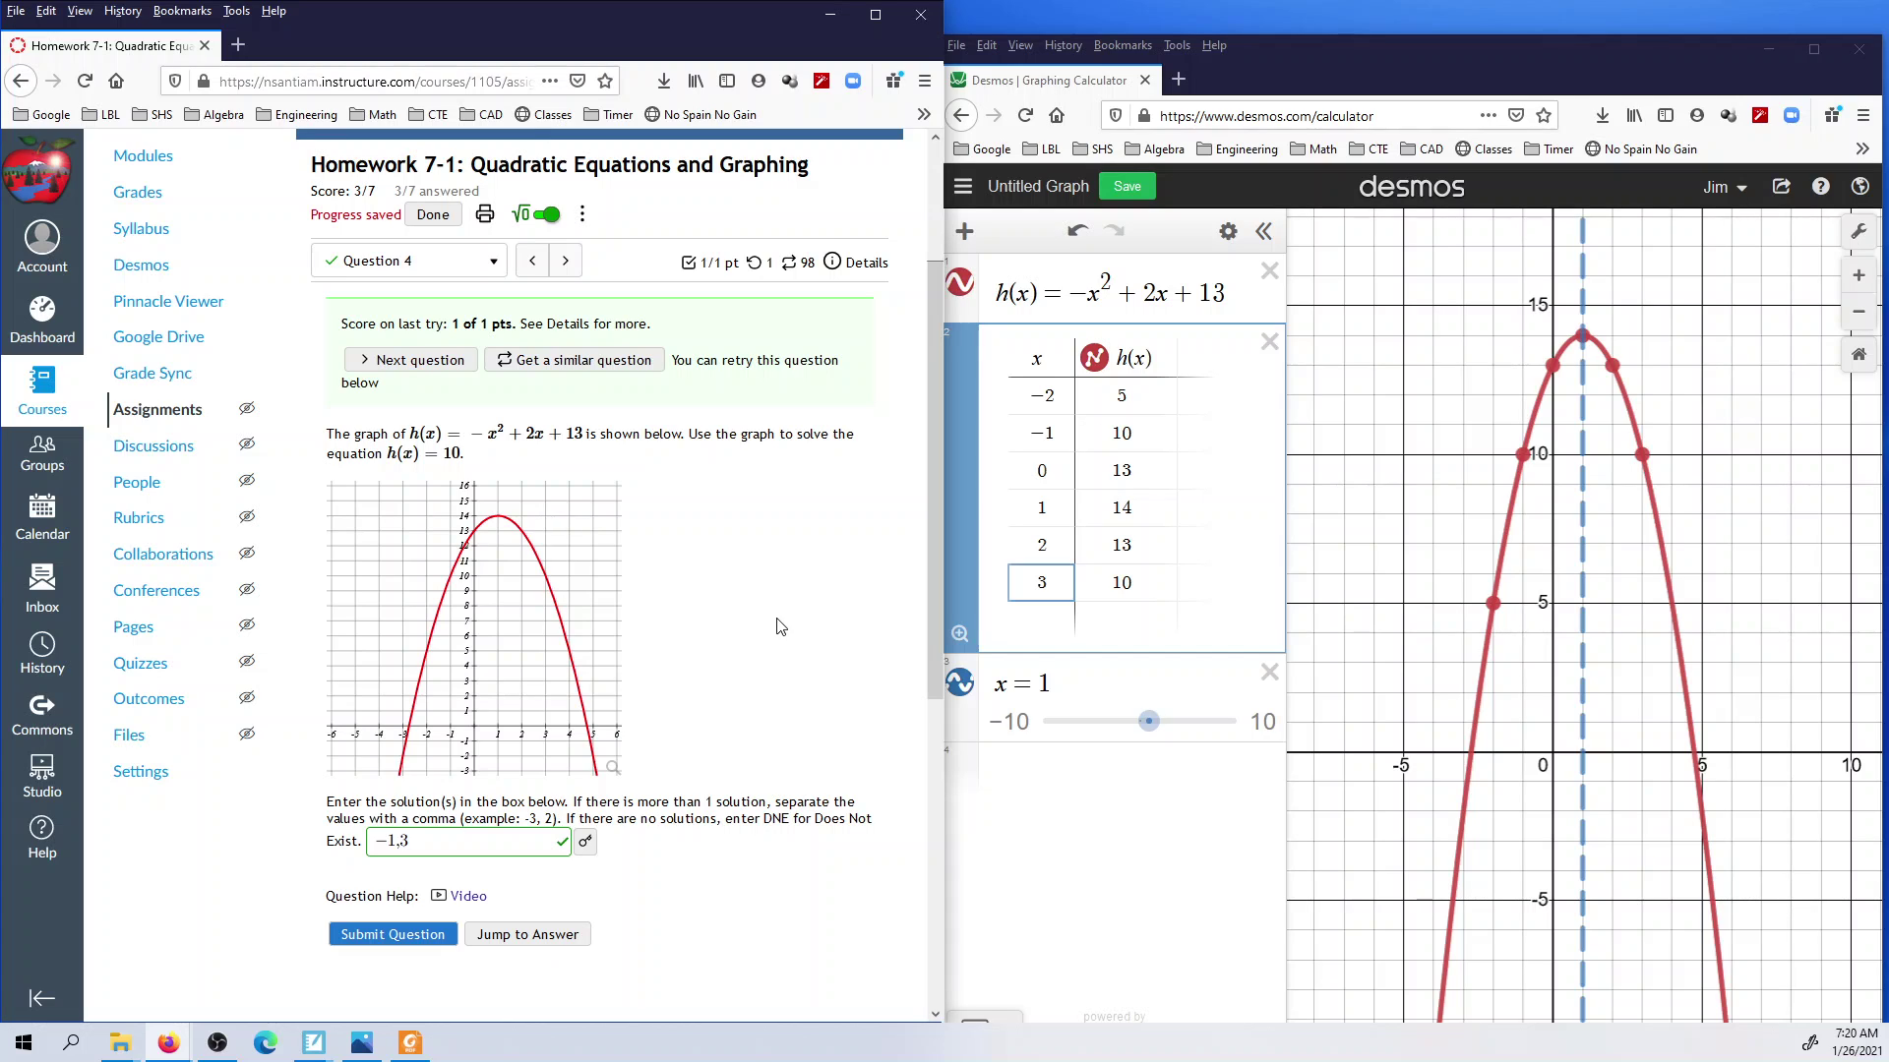
# Step: Go to Question 5 of the homework and copy its function h(t) = -16t^2 + 76t + 20
pyautogui.click(565, 261)
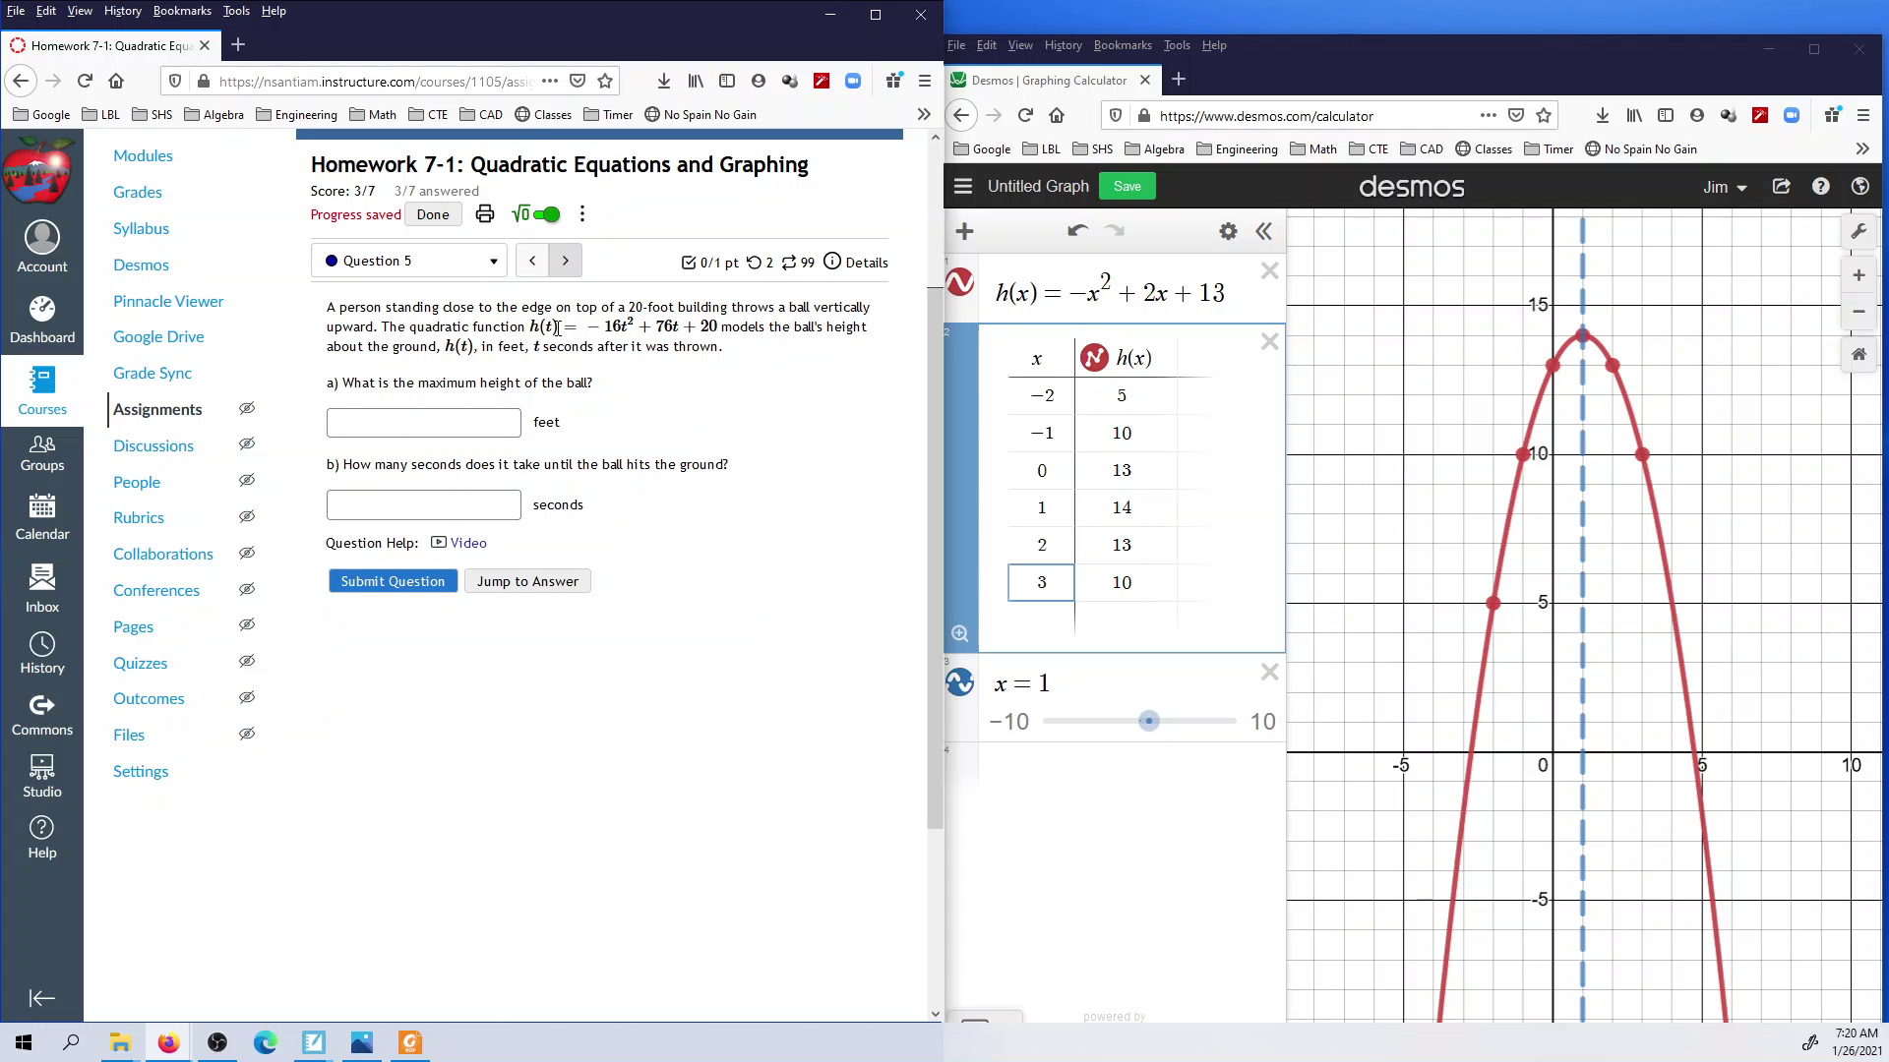
pyautogui.moveTo(530, 327); pyautogui.dragTo(721, 323)
pyautogui.hotkey('ctrl', 'c')
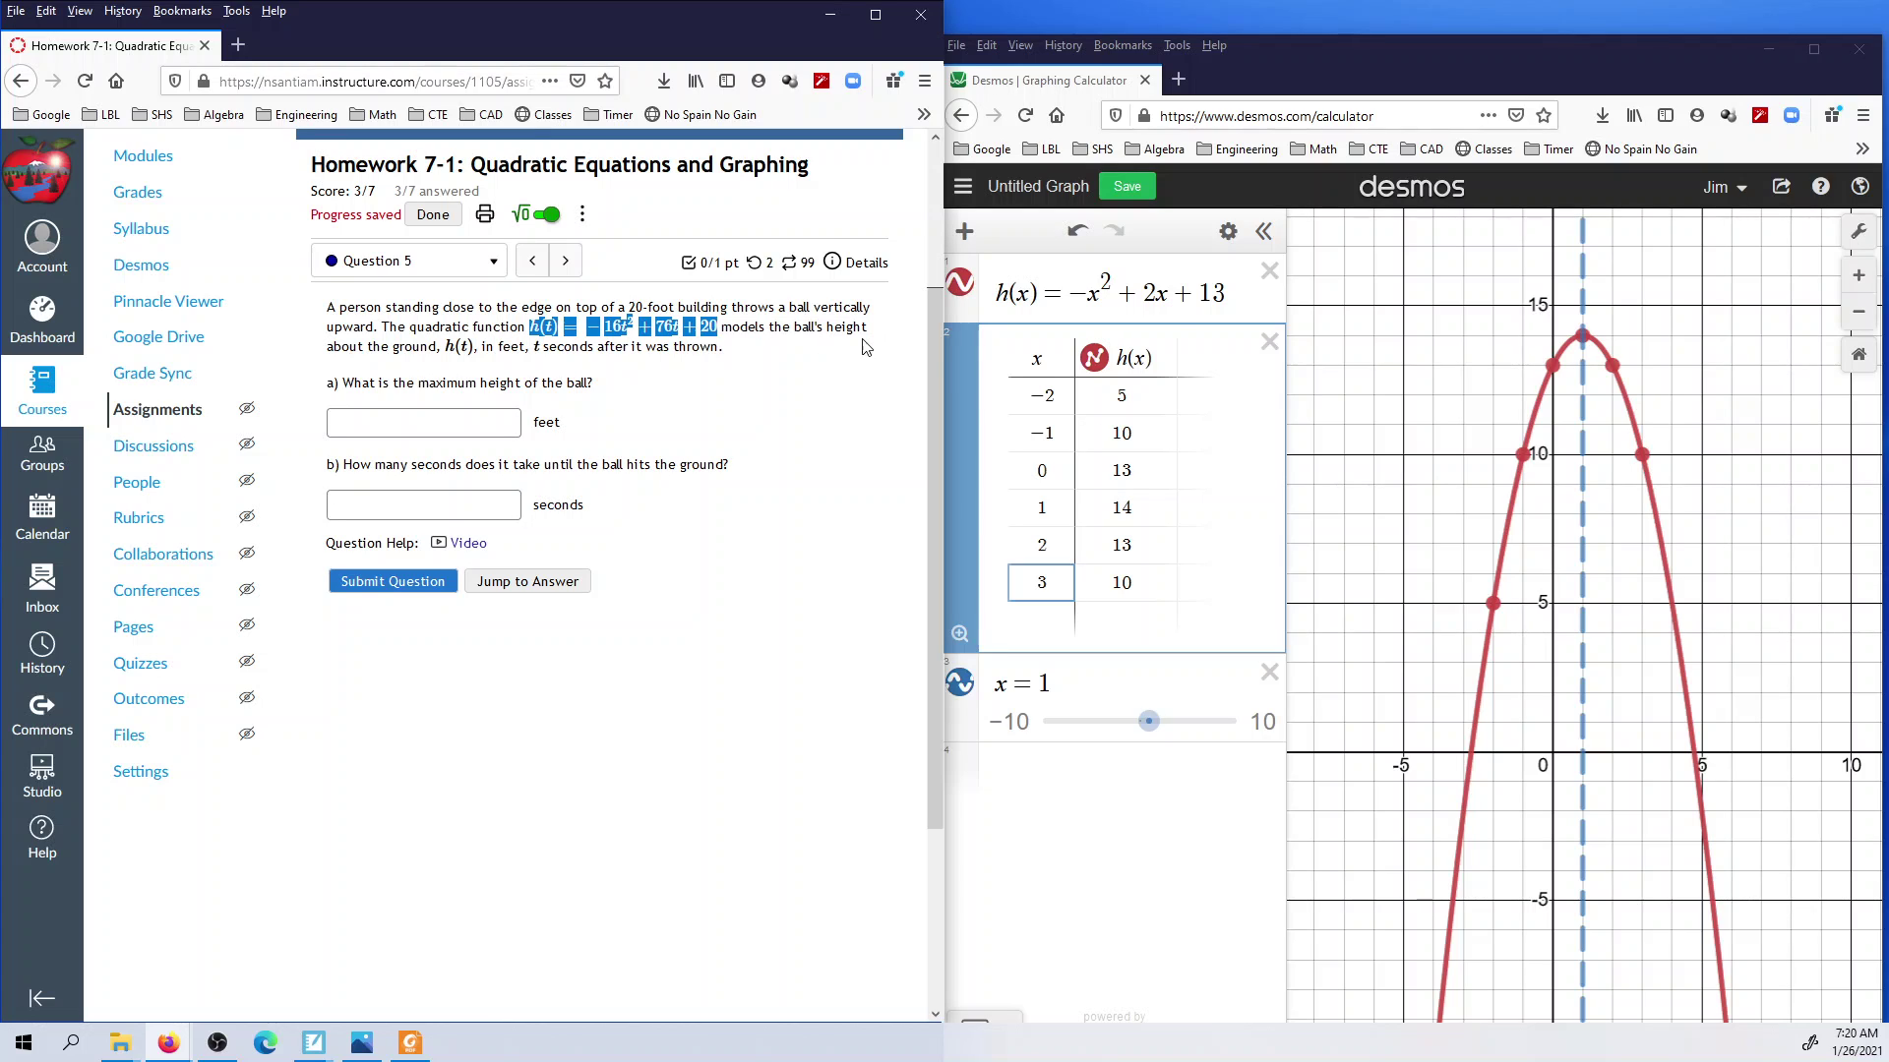
pyautogui.click(1161, 303)
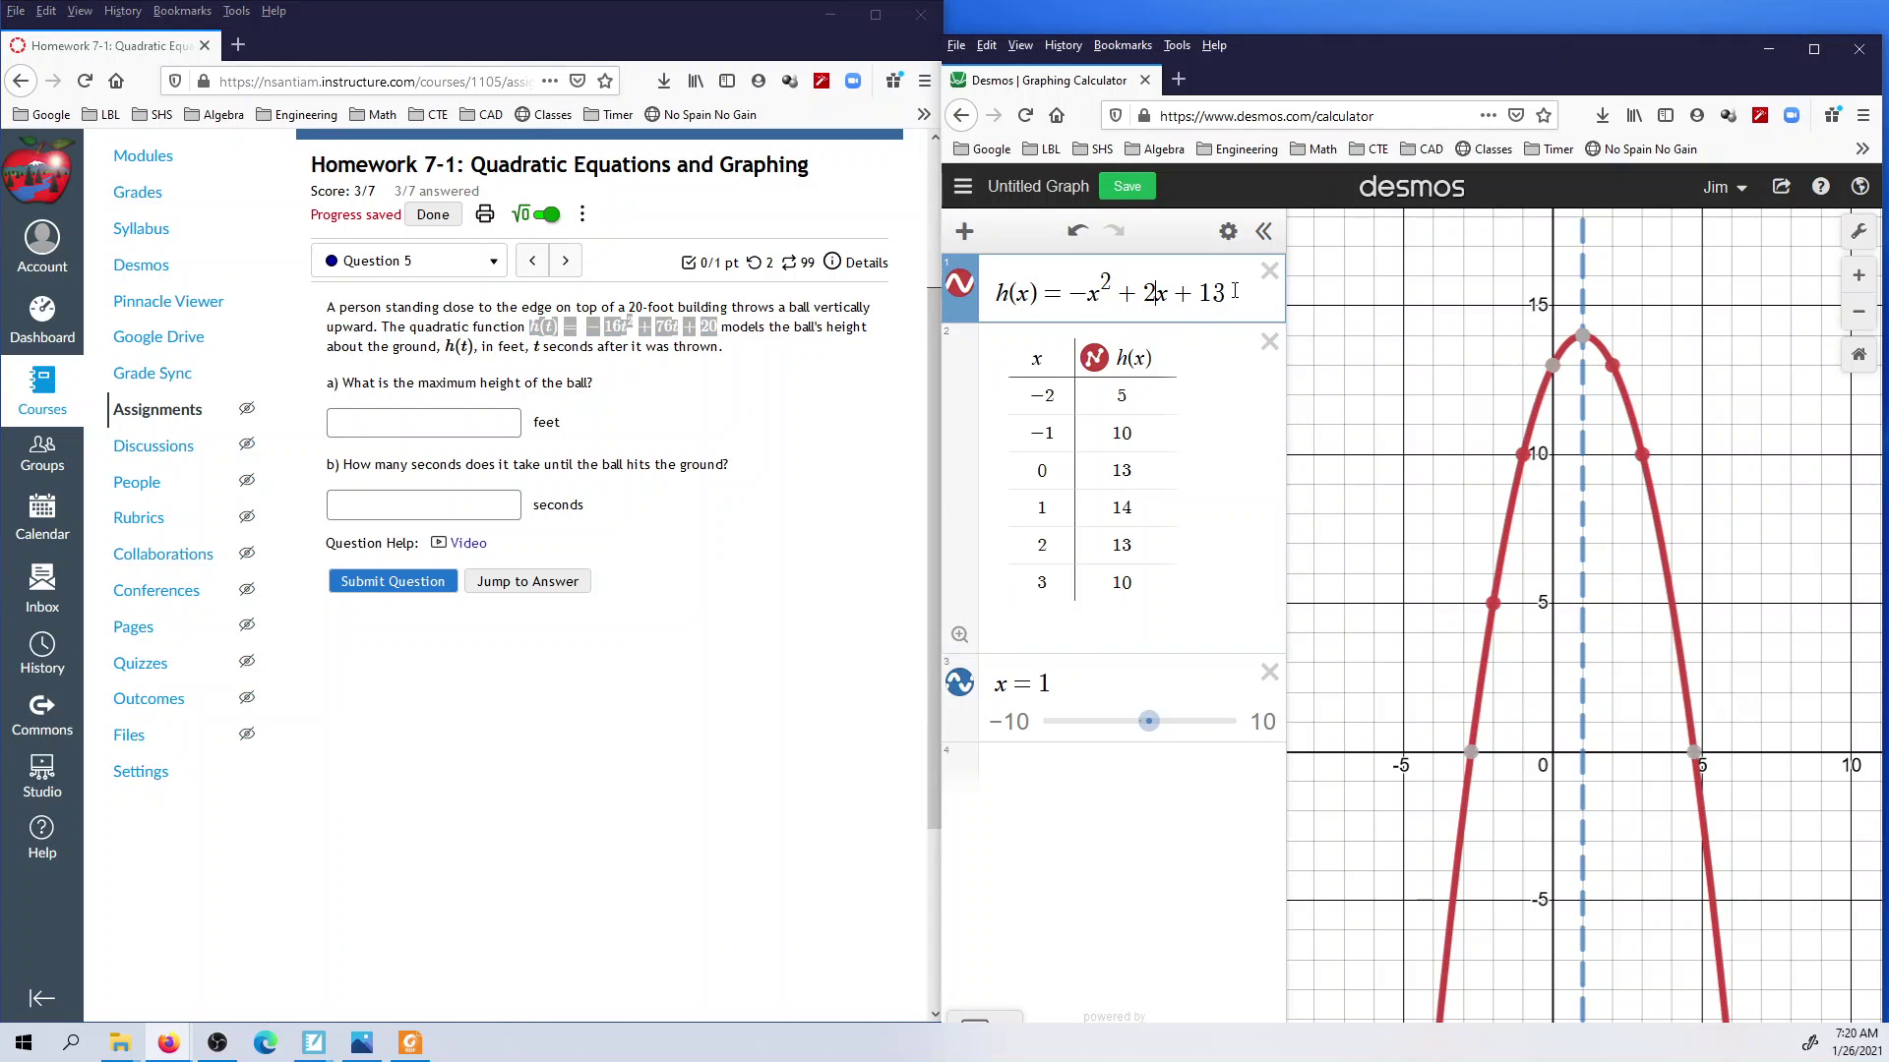
pyautogui.moveTo(1231, 293); pyautogui.dragTo(1075, 303)
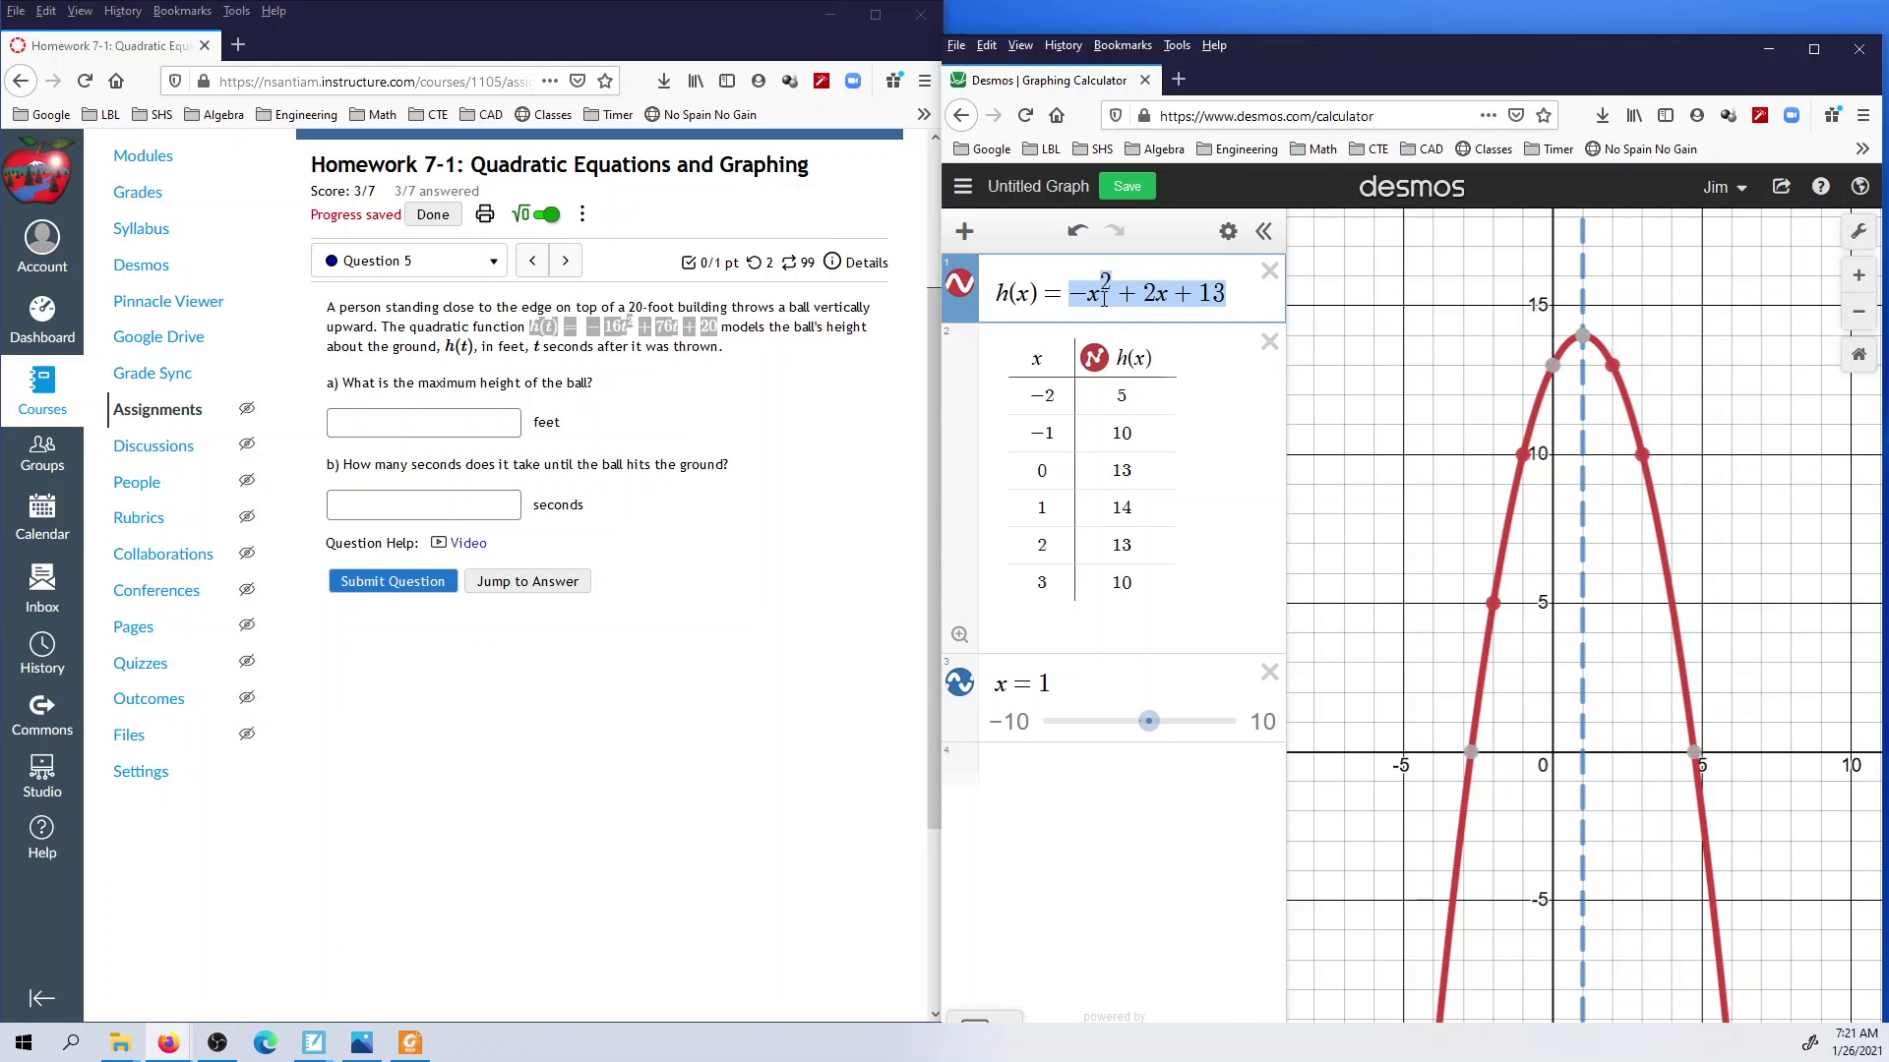
pyautogui.click(997, 293)
pyautogui.click(1233, 291)
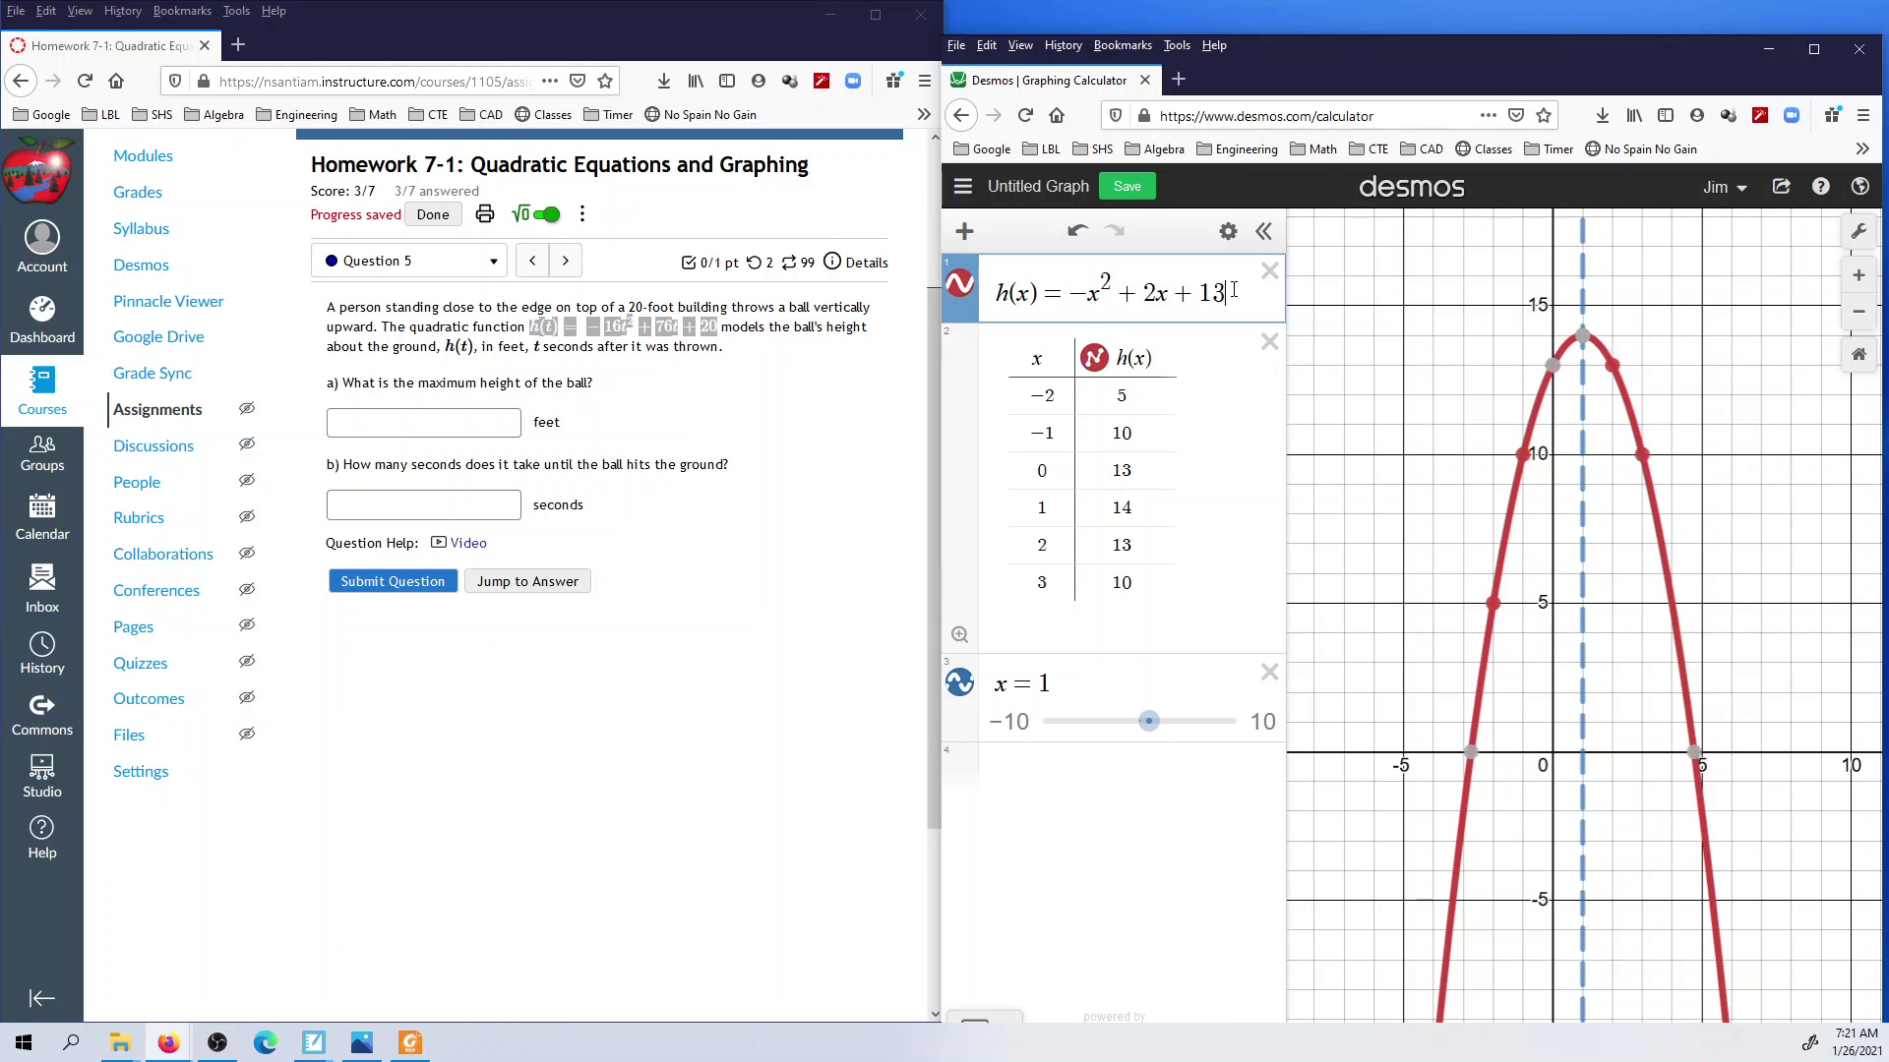
pyautogui.moveTo(1233, 290); pyautogui.dragTo(996, 293)
pyautogui.rightClick(644, 330)
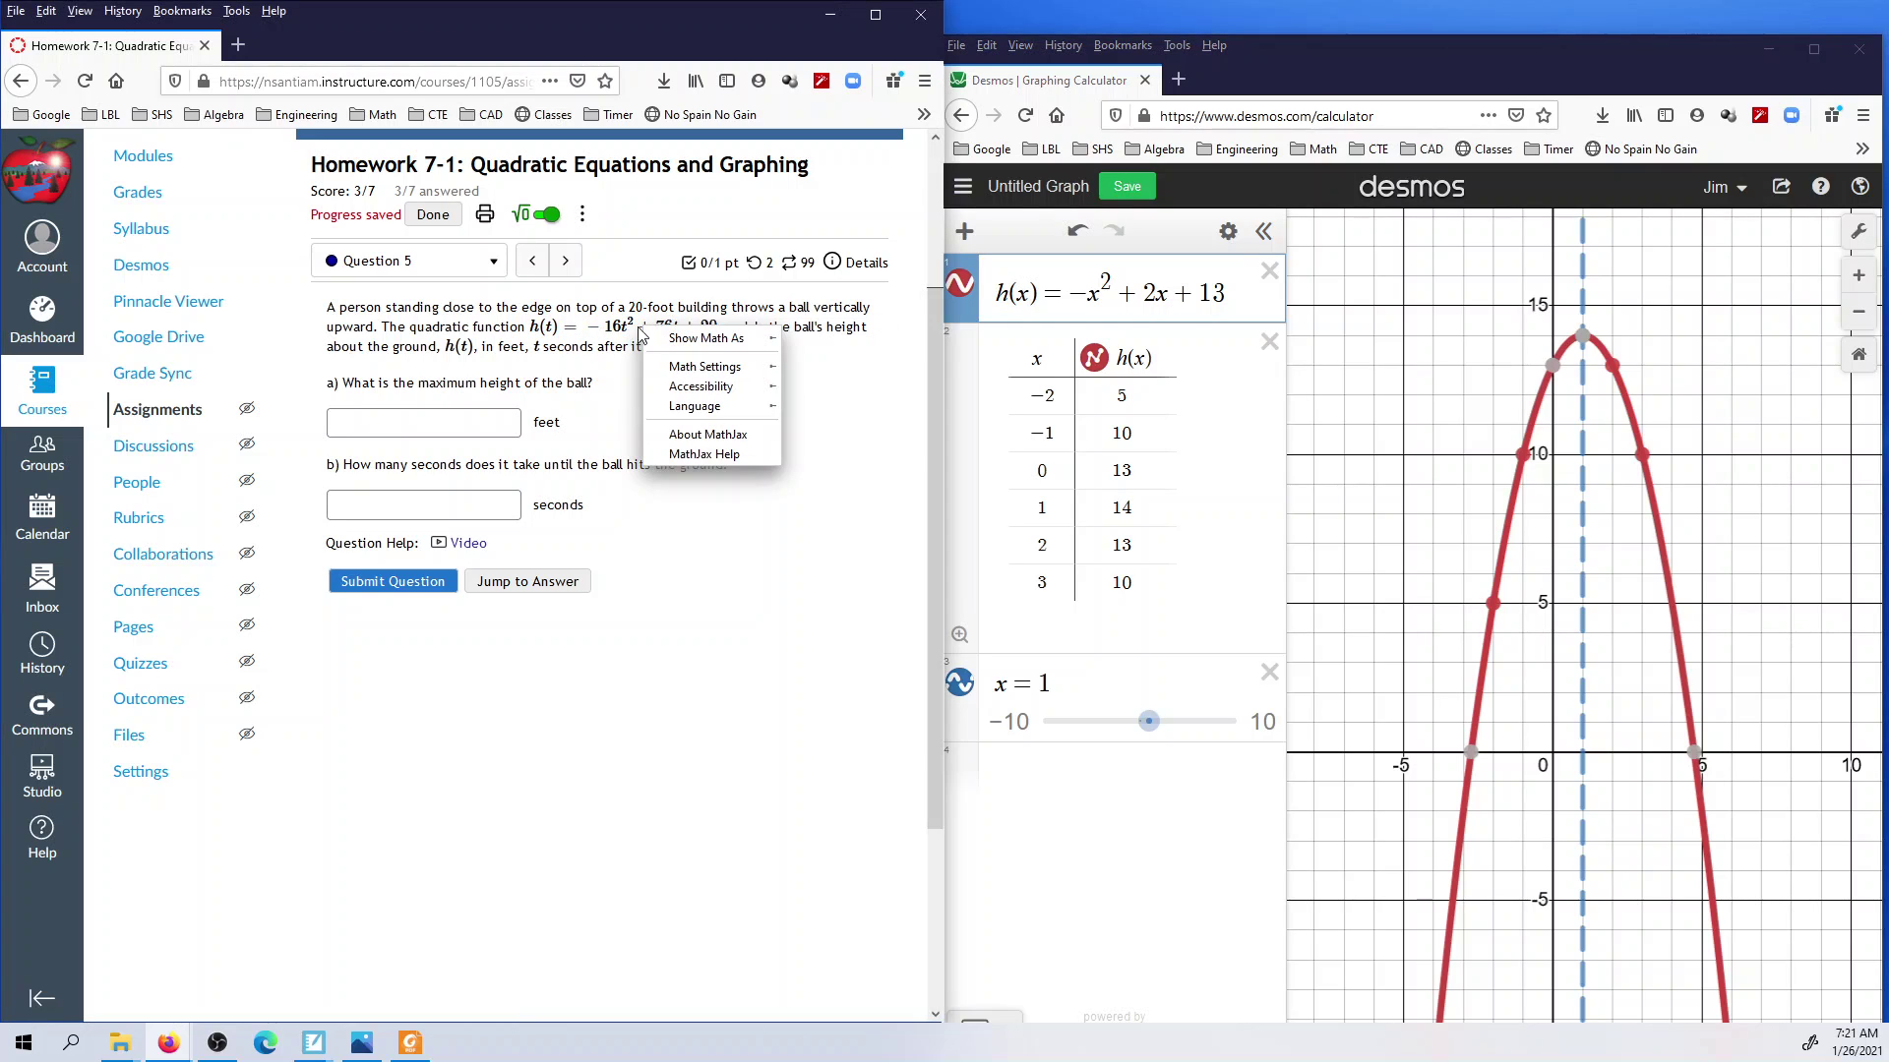
pyautogui.click(546, 329)
# Step: Replace the h(x) expression in Desmos with Question 5's function, making the 2 after t an exponent
pyautogui.moveTo(532, 328); pyautogui.dragTo(723, 326)
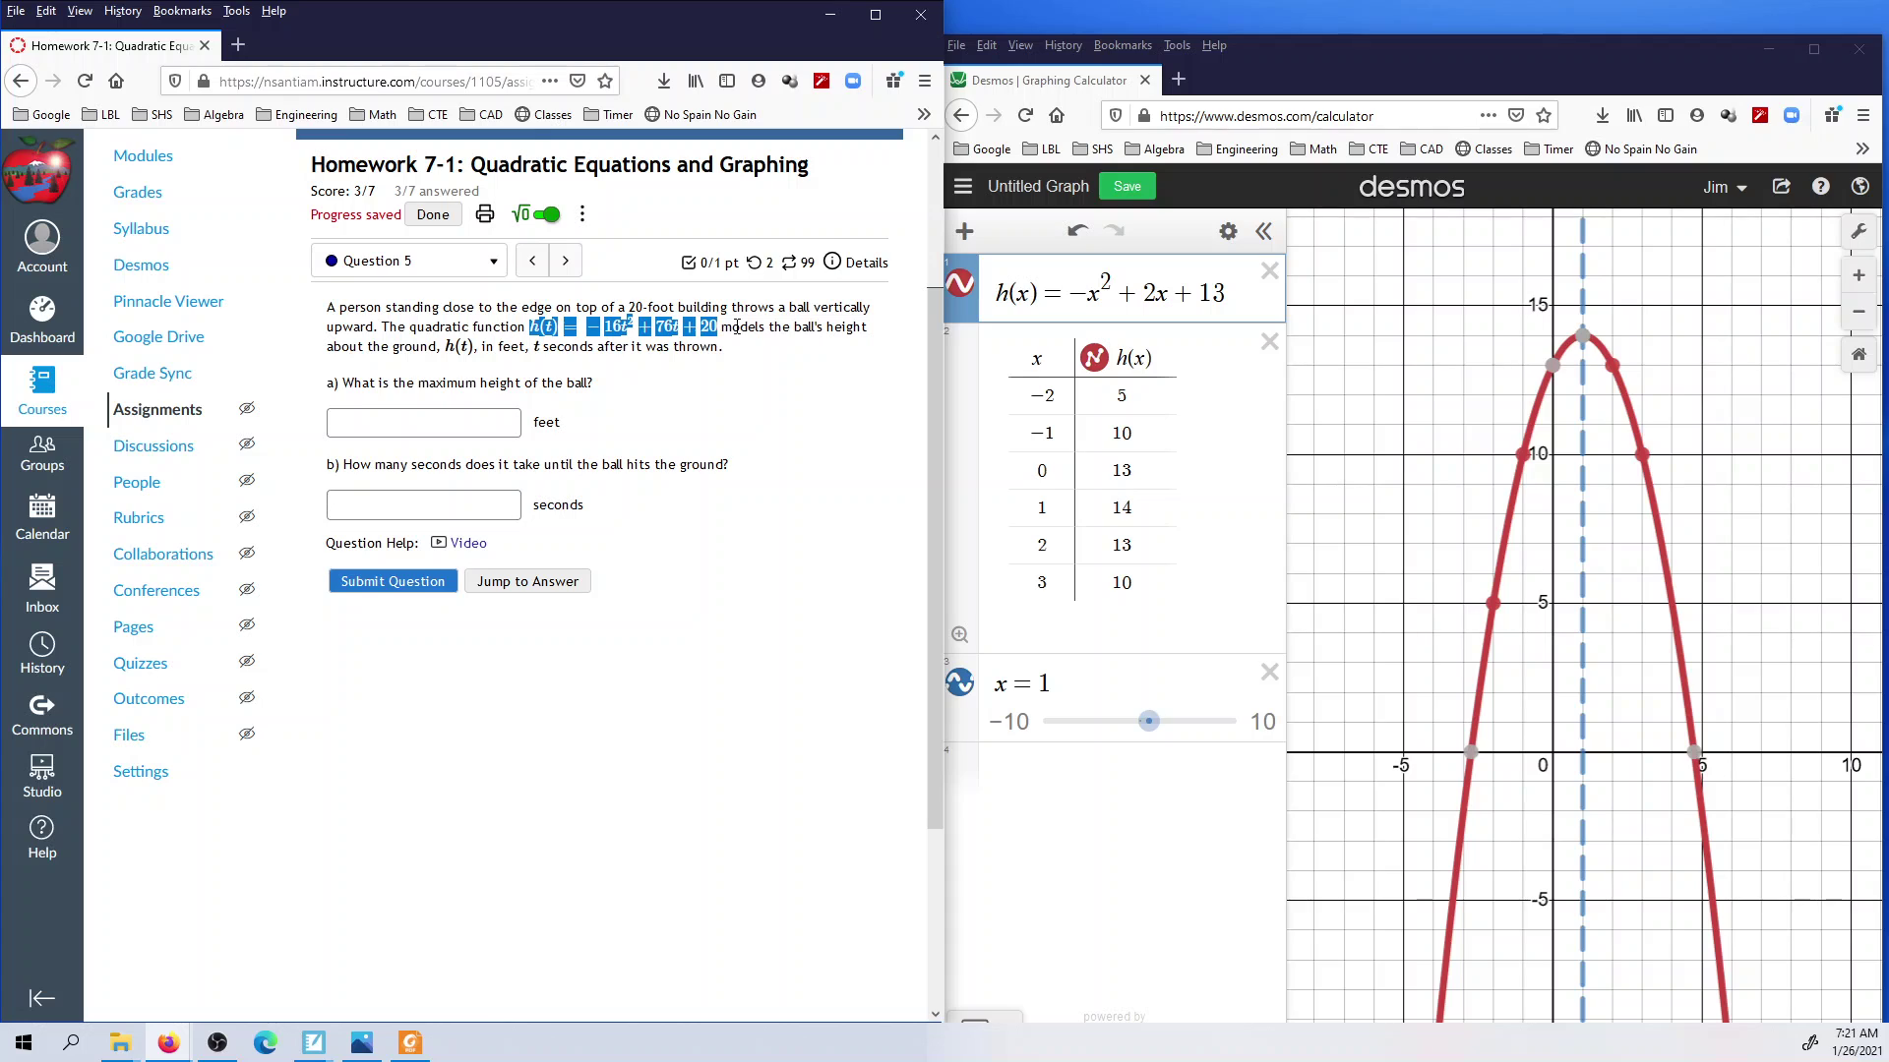
pyautogui.click(1179, 300)
pyautogui.hotkey('ctrl', 'a')
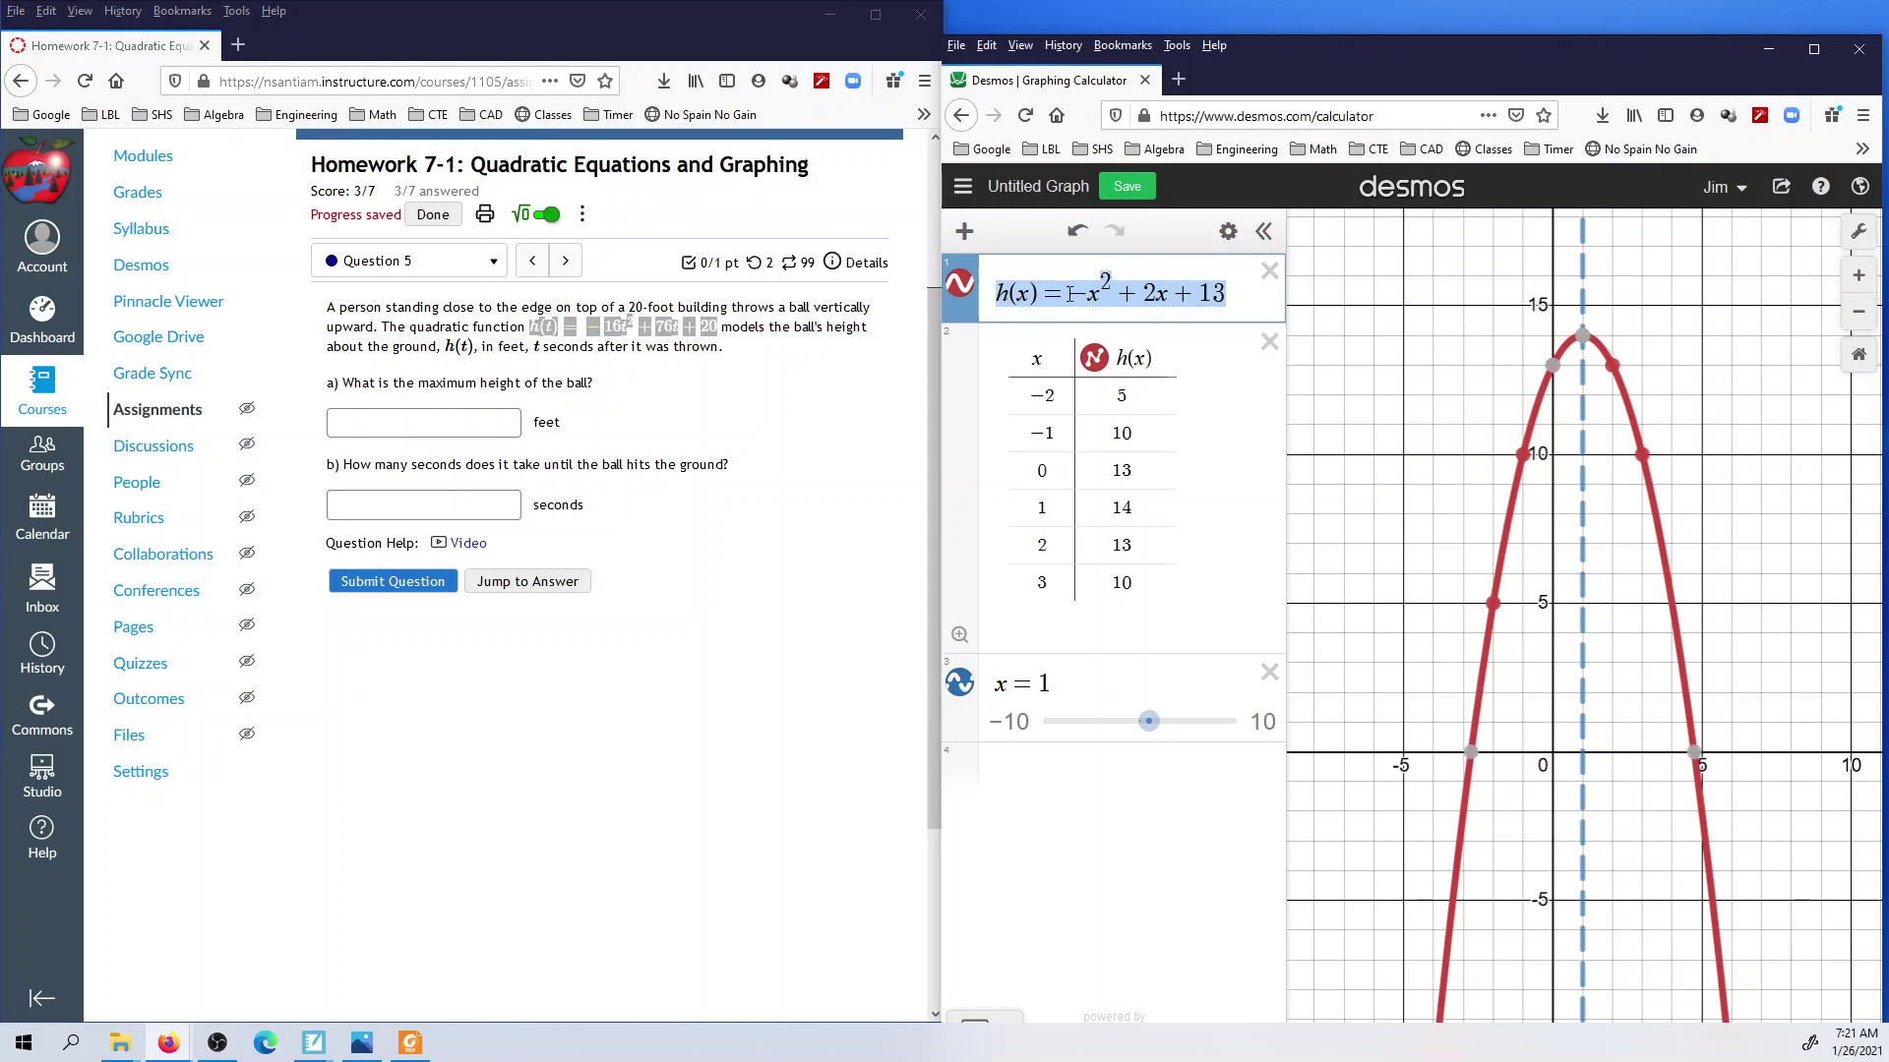
pyautogui.hotkey('ctrl', 'v')
pyautogui.doubleClick(1126, 290)
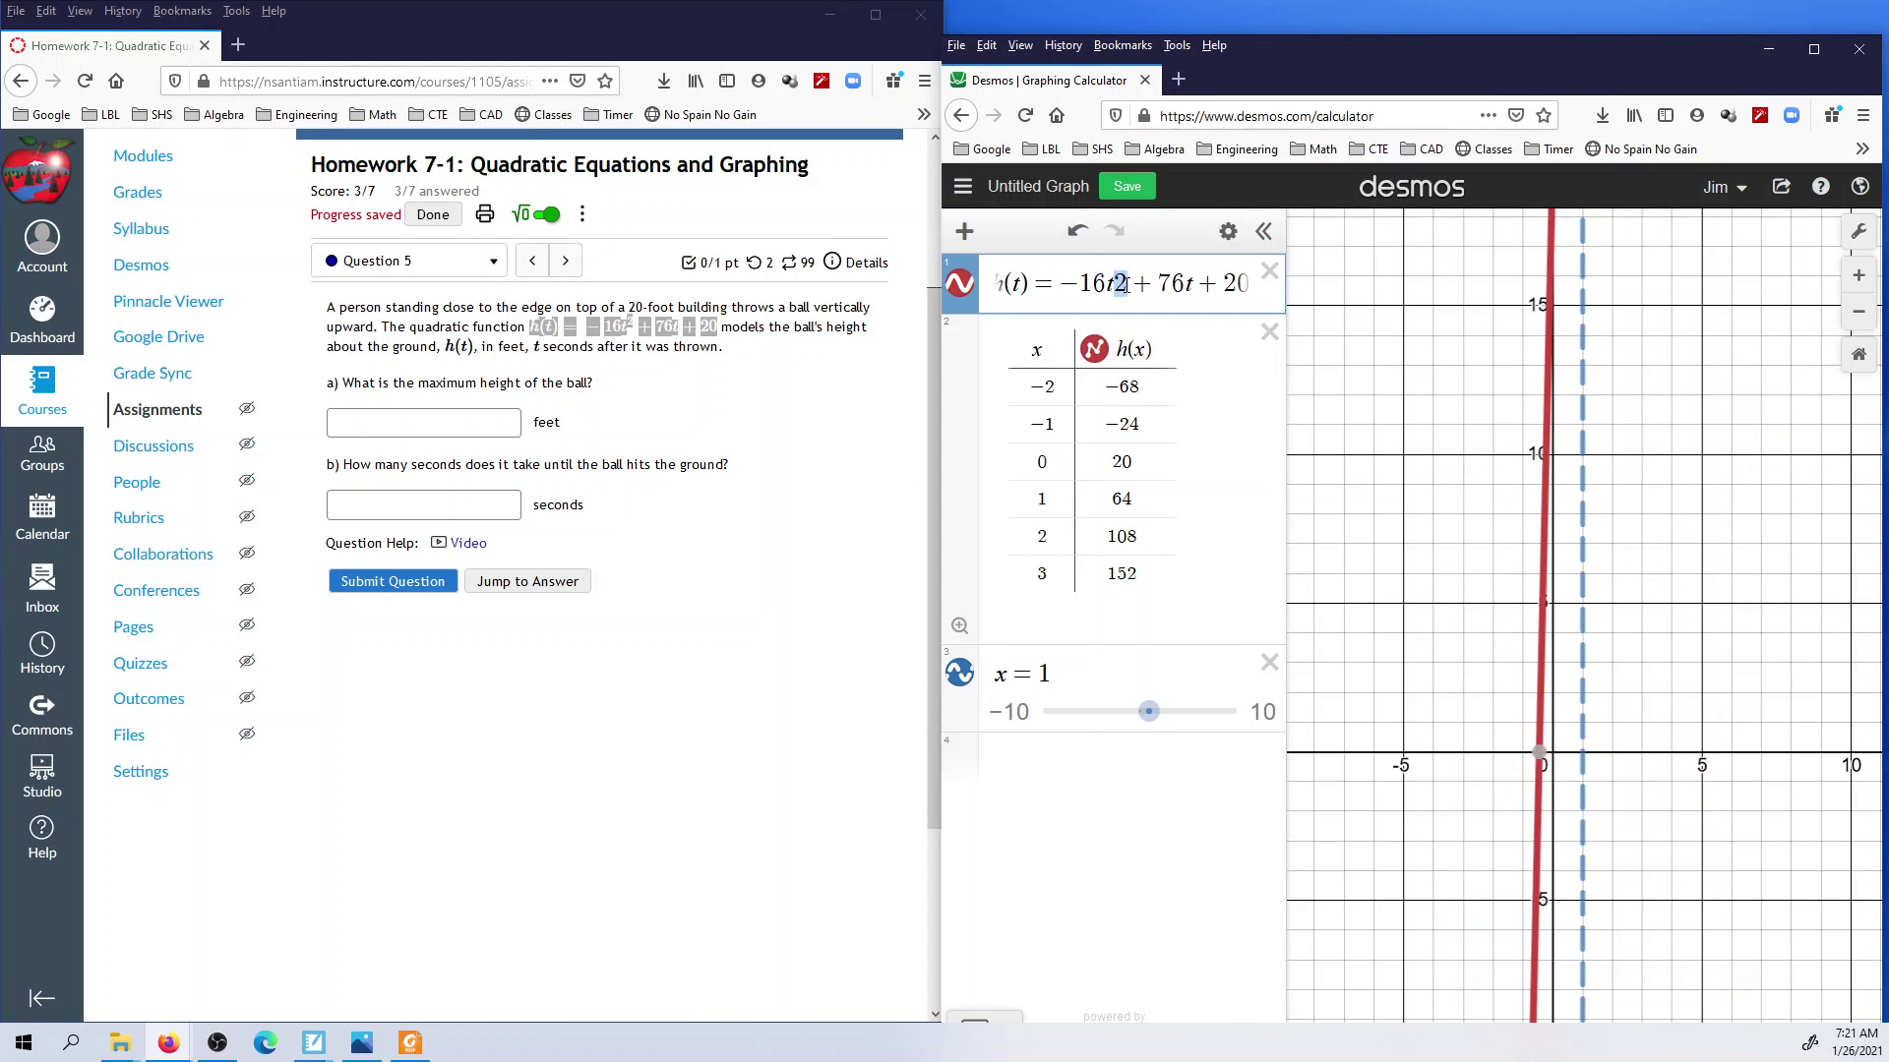
pyautogui.write('^')
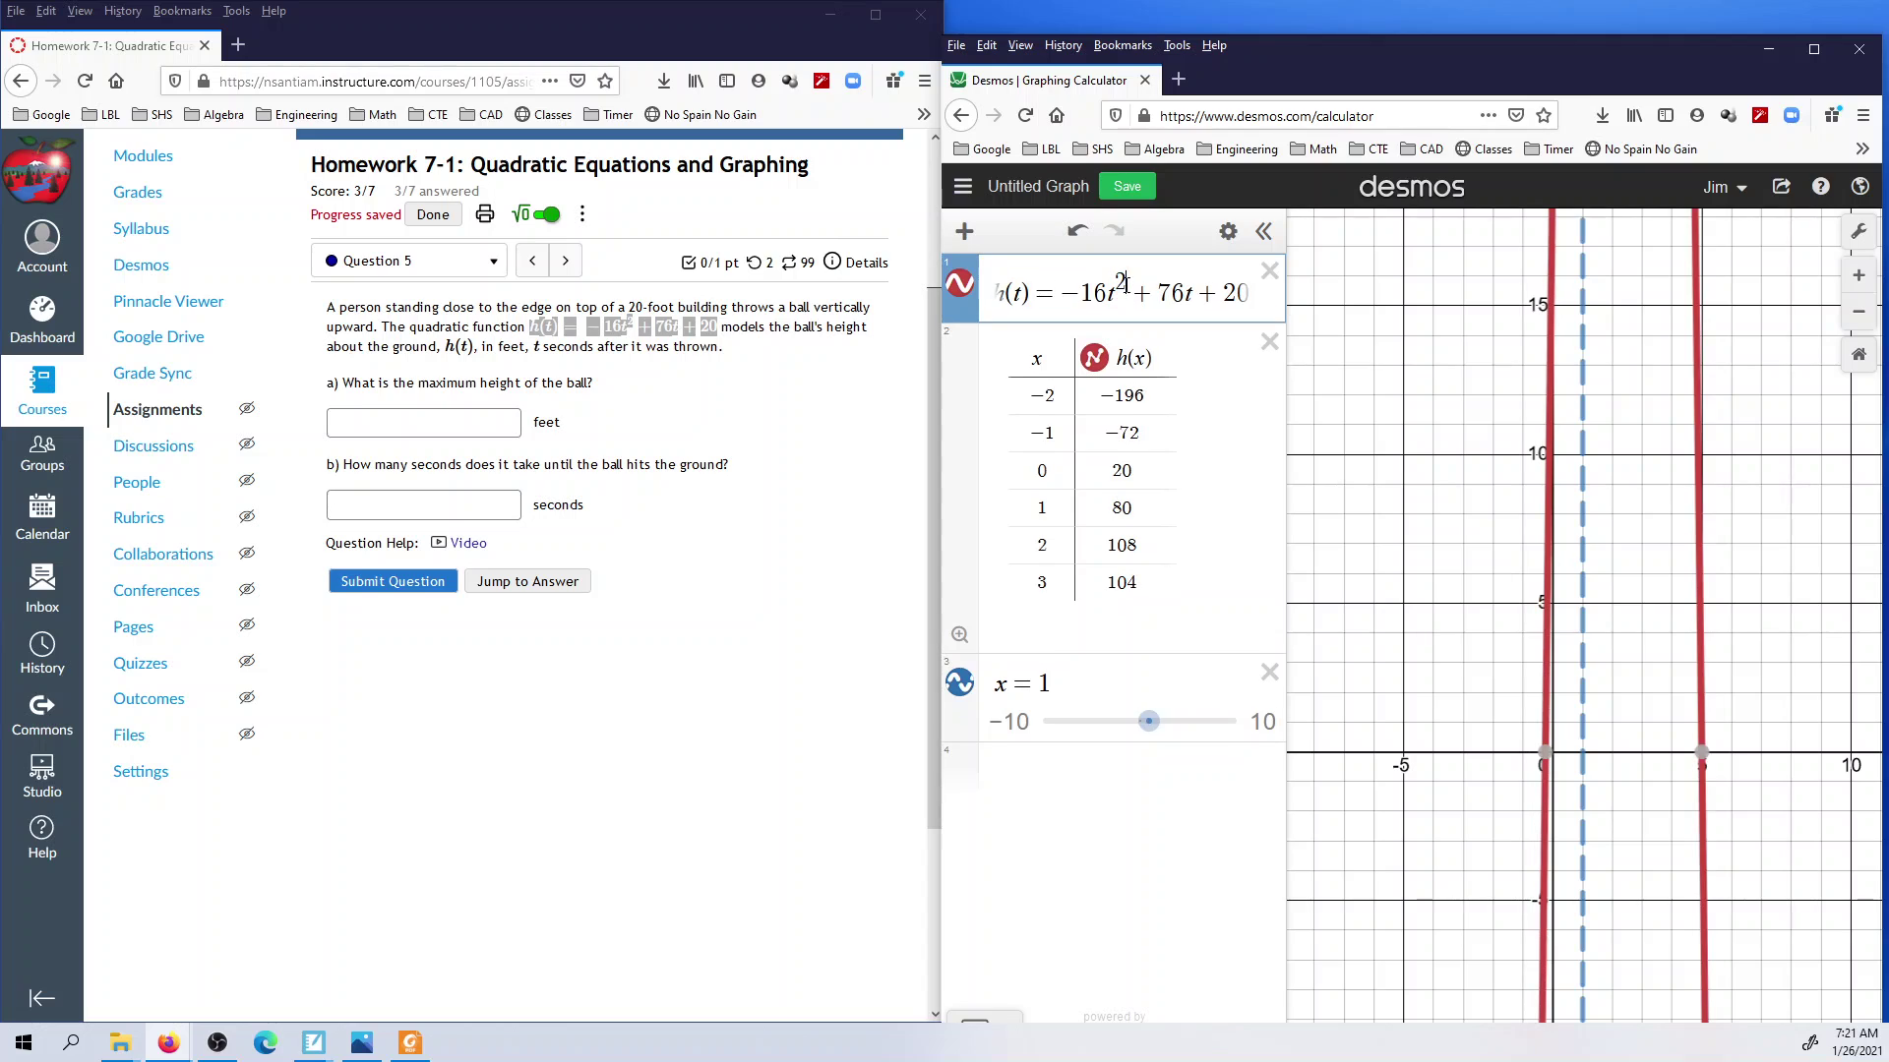
# Step: Replace every t with x so the function reads h(x) = -16x^2 + 76x + 20, and delete the x = 1 line
pyautogui.doubleClick(1021, 295)
pyautogui.write('x')
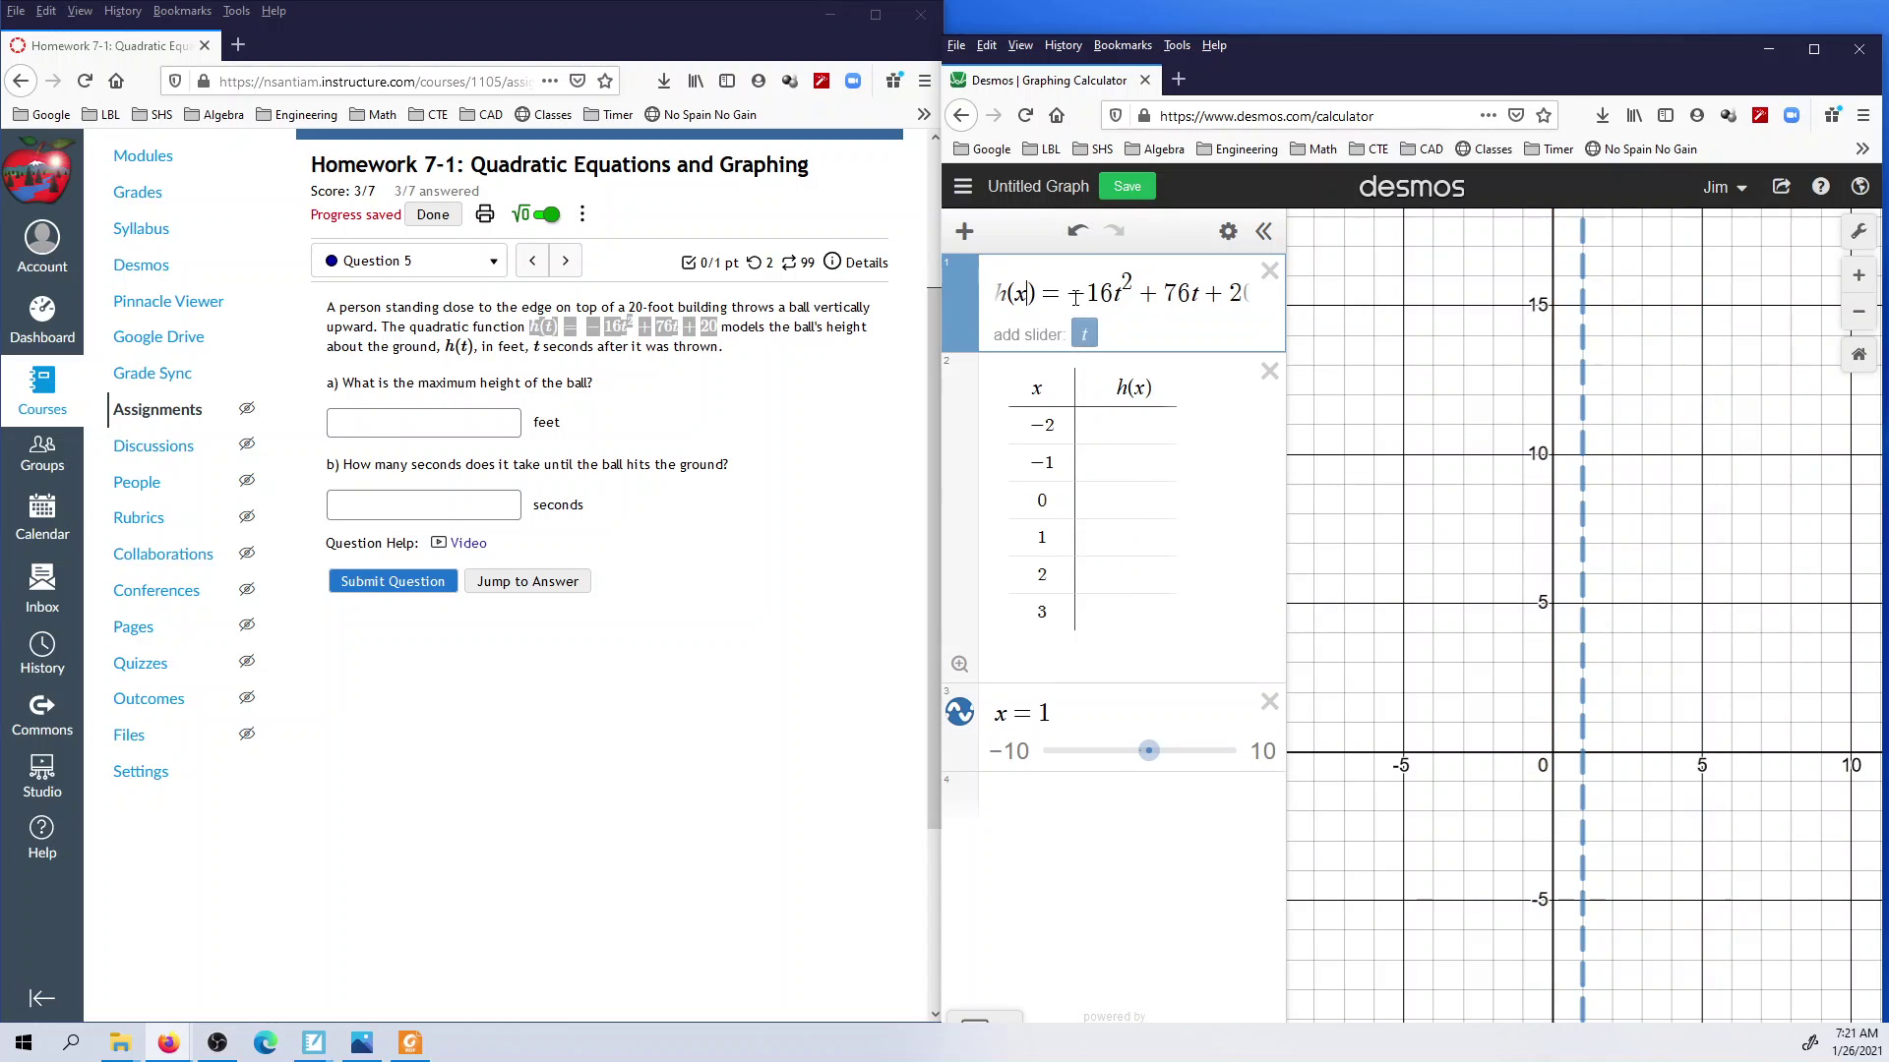
pyautogui.doubleClick(1116, 293)
pyautogui.write('x')
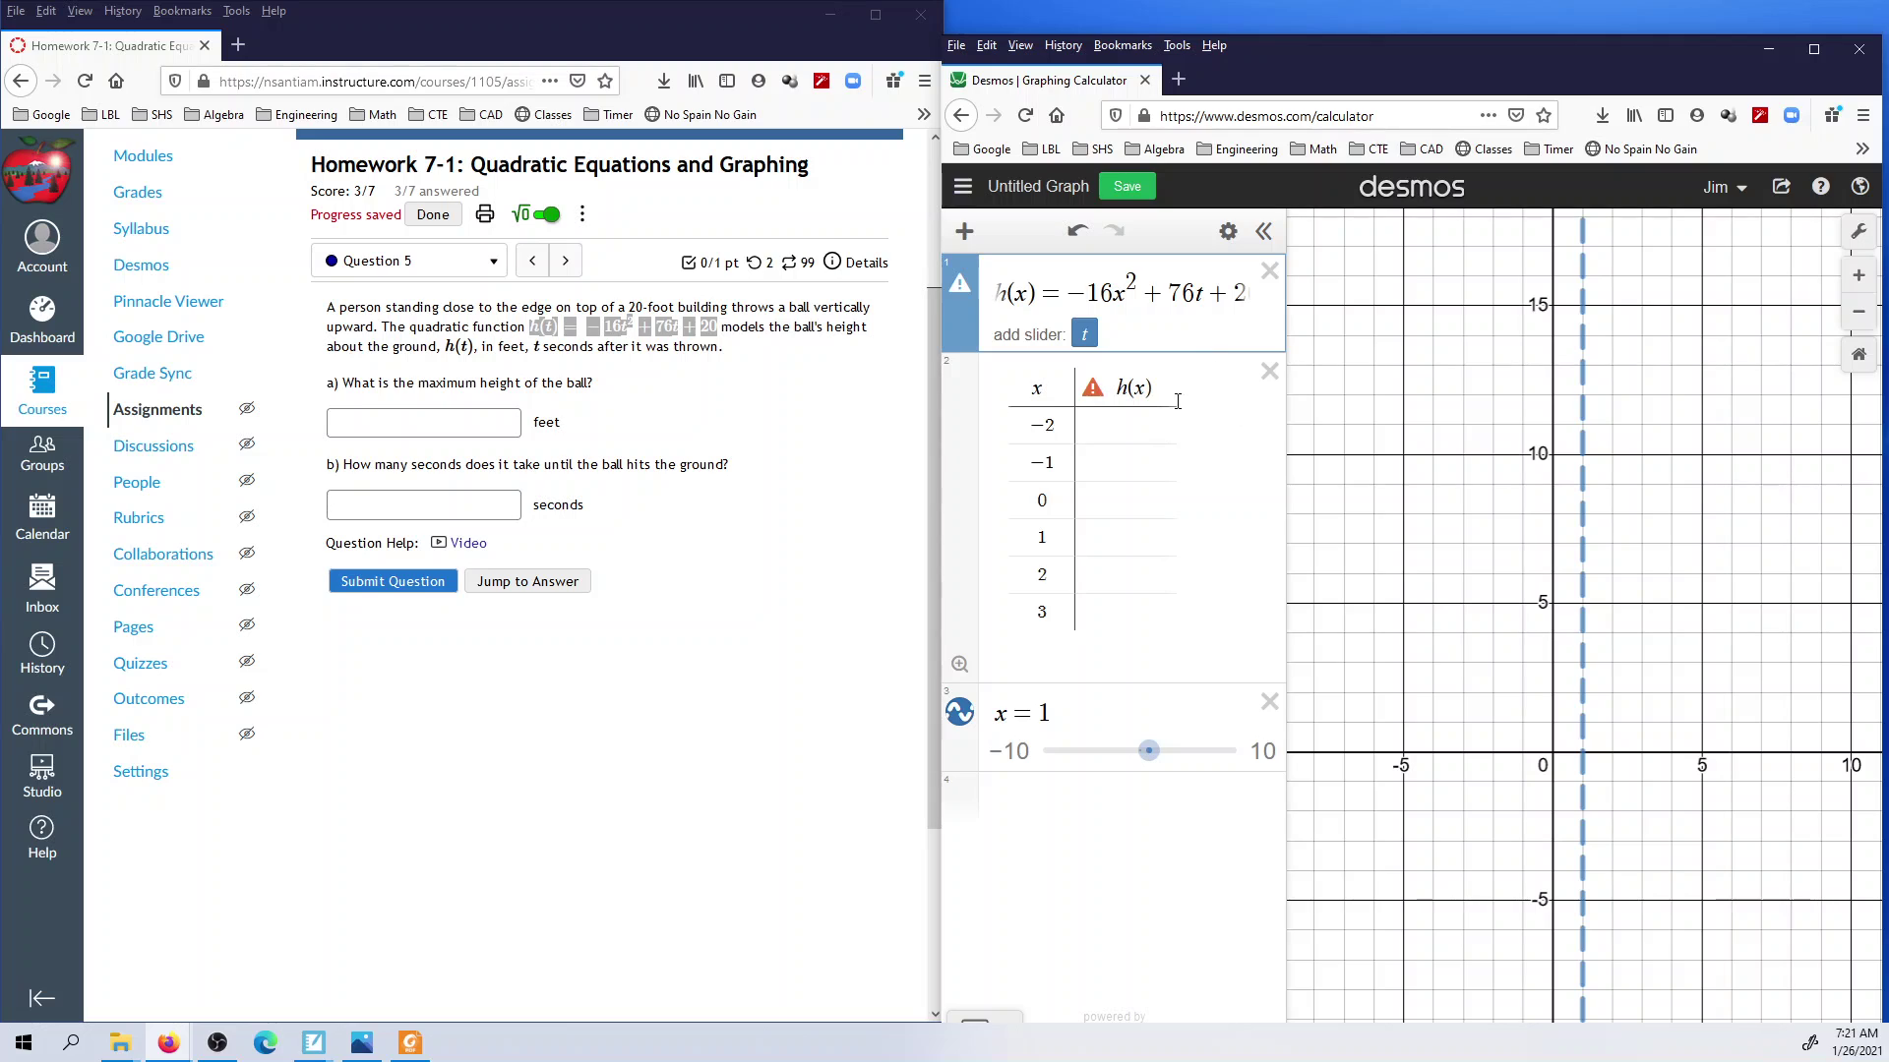
pyautogui.click(1243, 425)
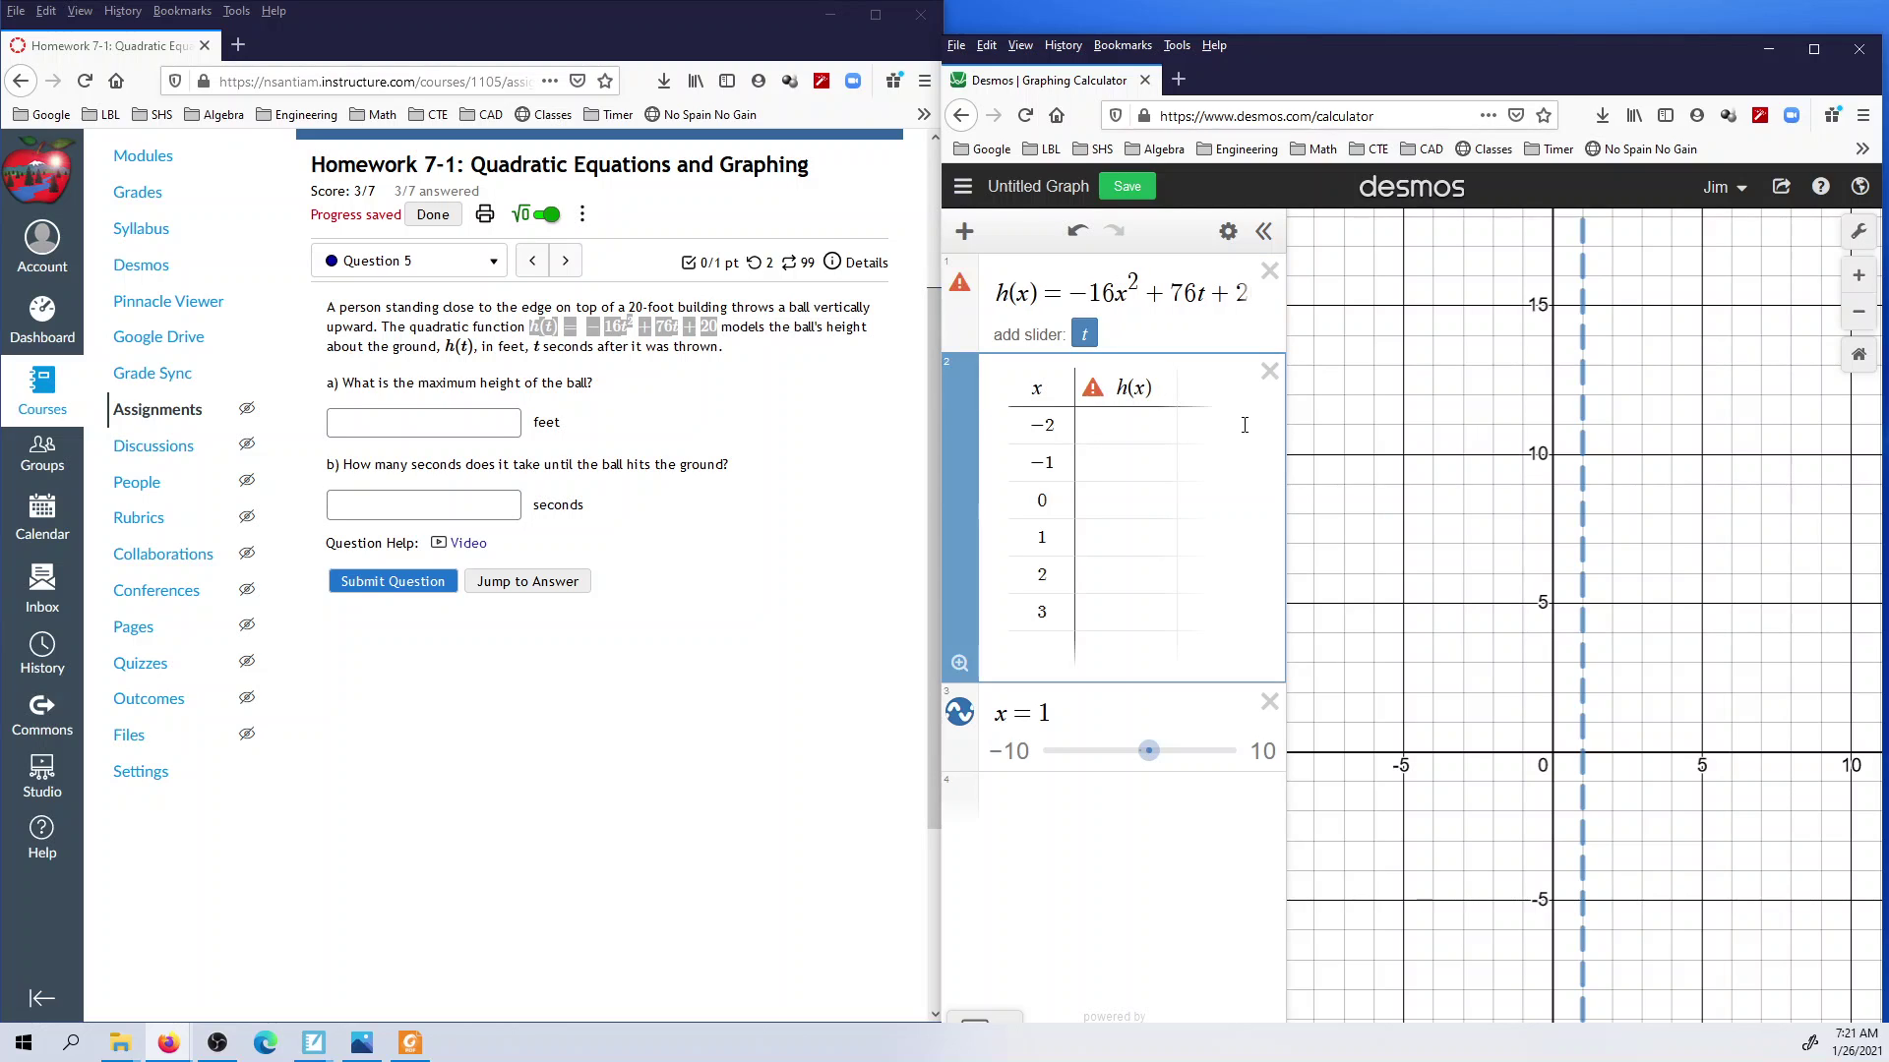
pyautogui.doubleClick(1200, 292)
pyautogui.write('x')
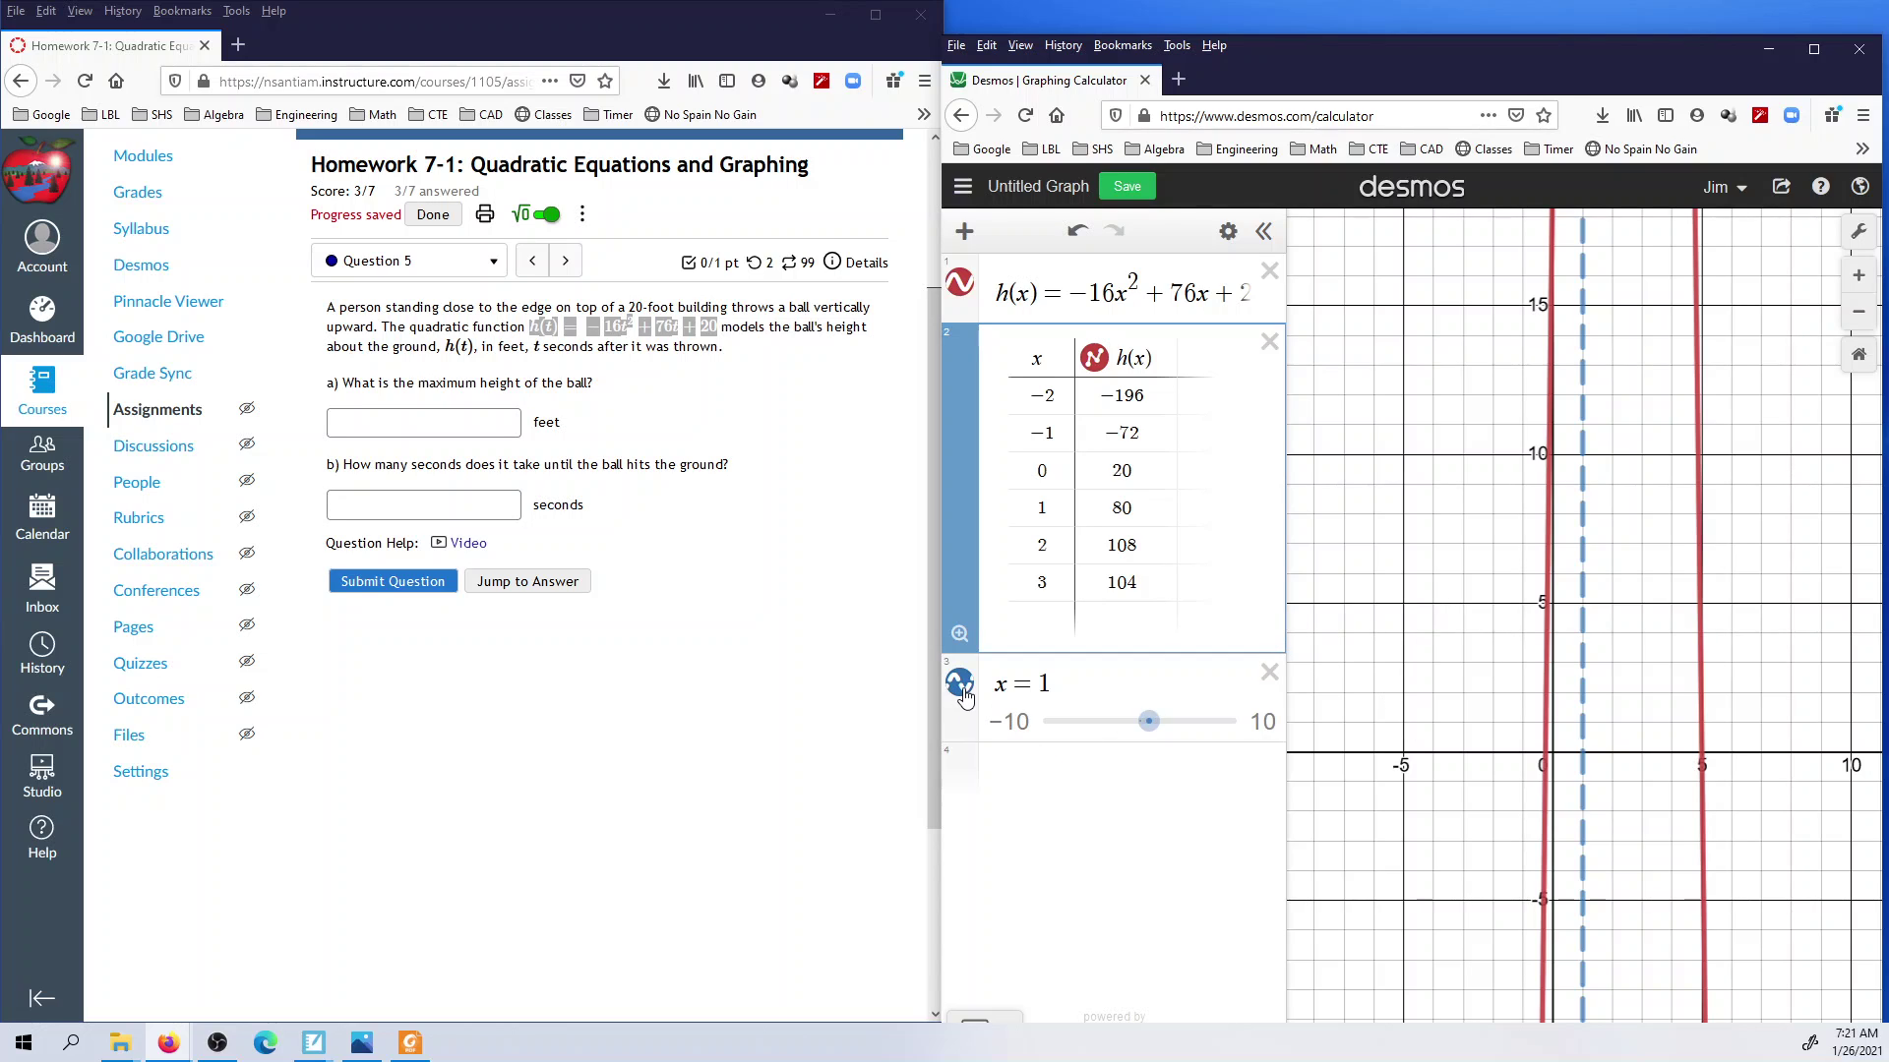
pyautogui.click(1269, 673)
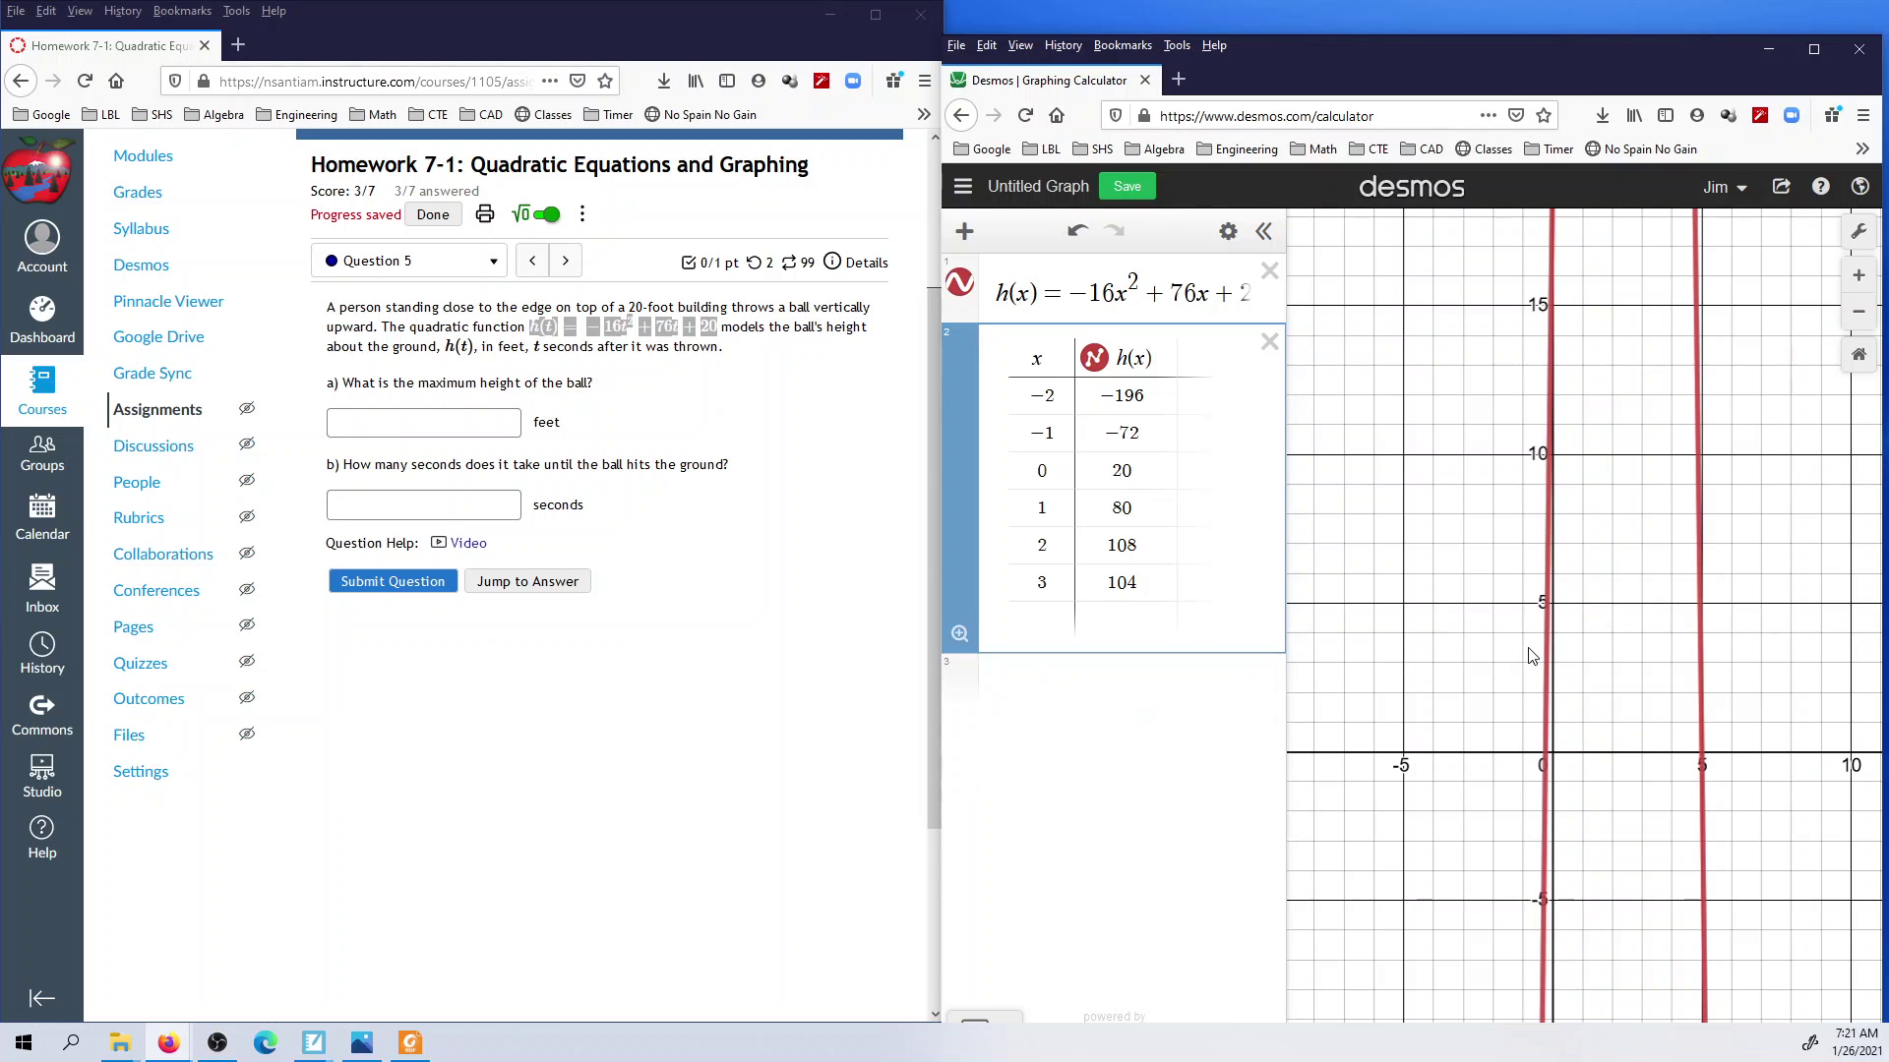
# Step: Examine the parabola at different scales, from its vertex above y = 100 down to the x-axis
pyautogui.click(1618, 536)
pyautogui.scroll(-5, 1604, 571)
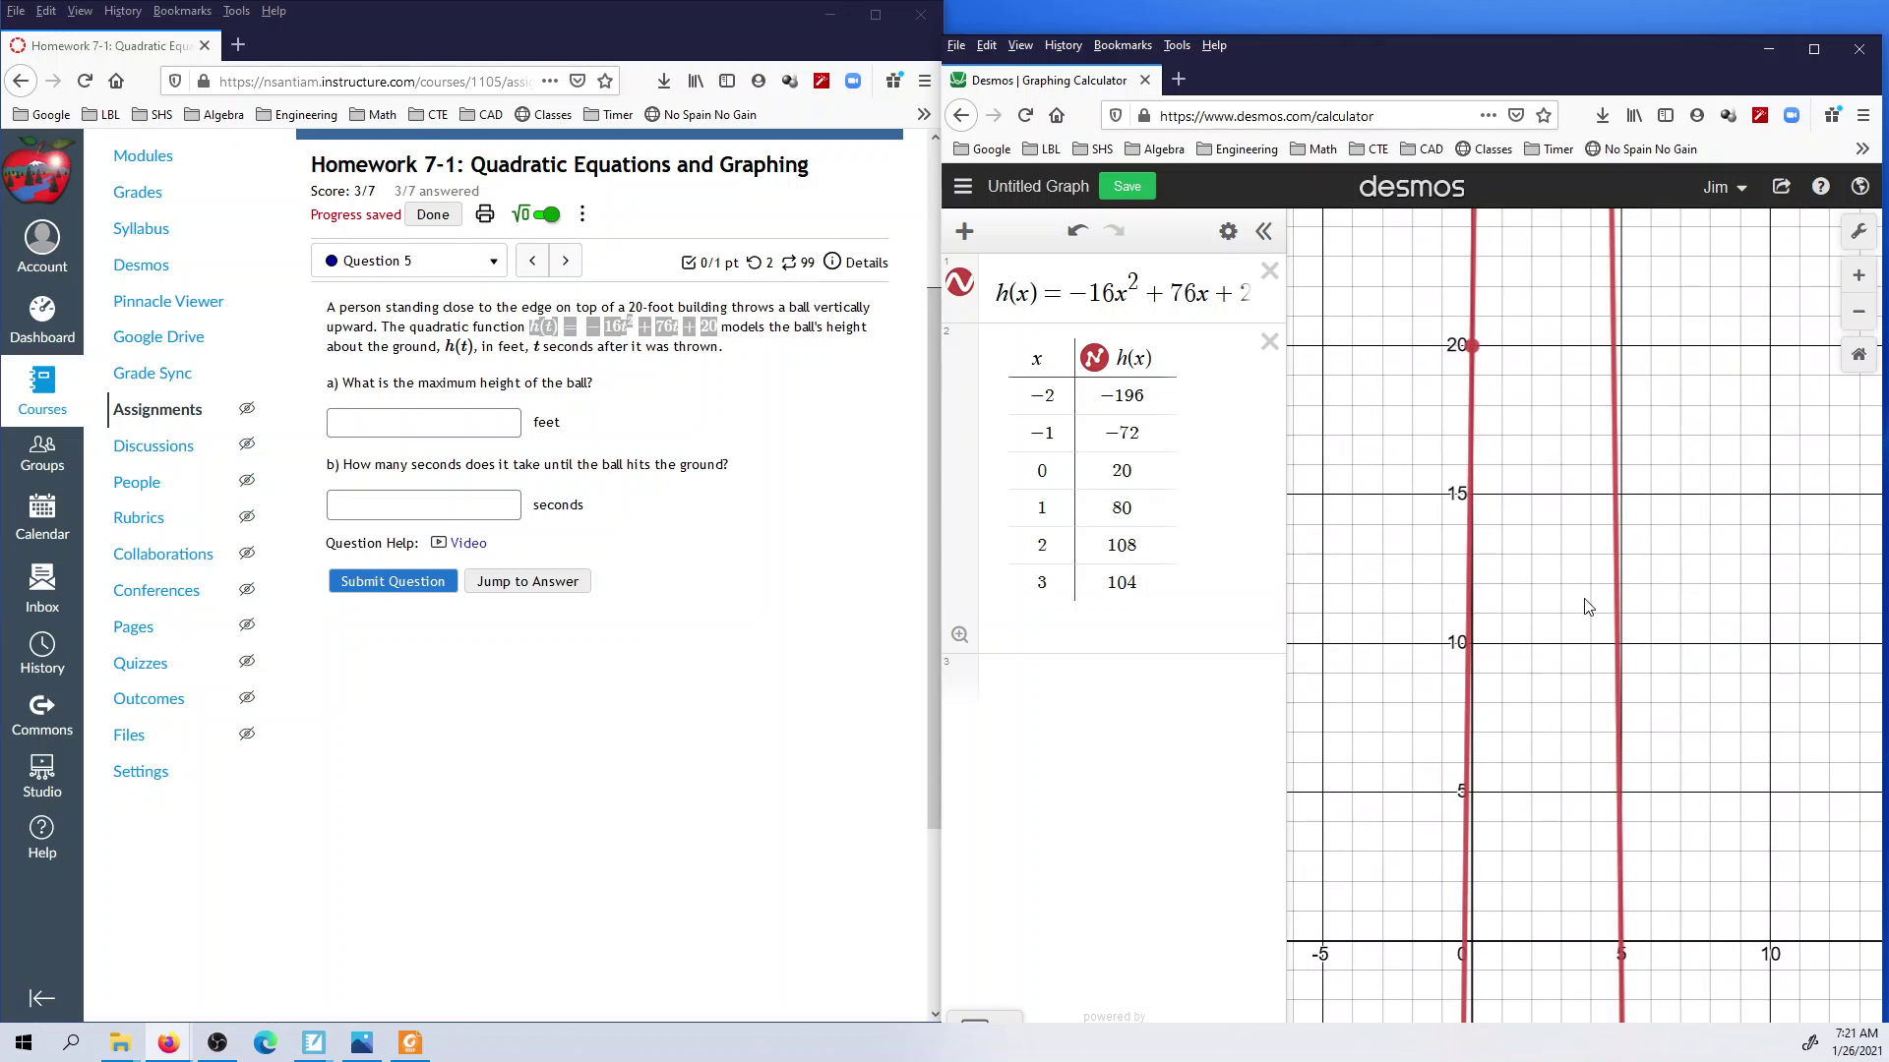
pyautogui.scroll(-6, 1584, 615)
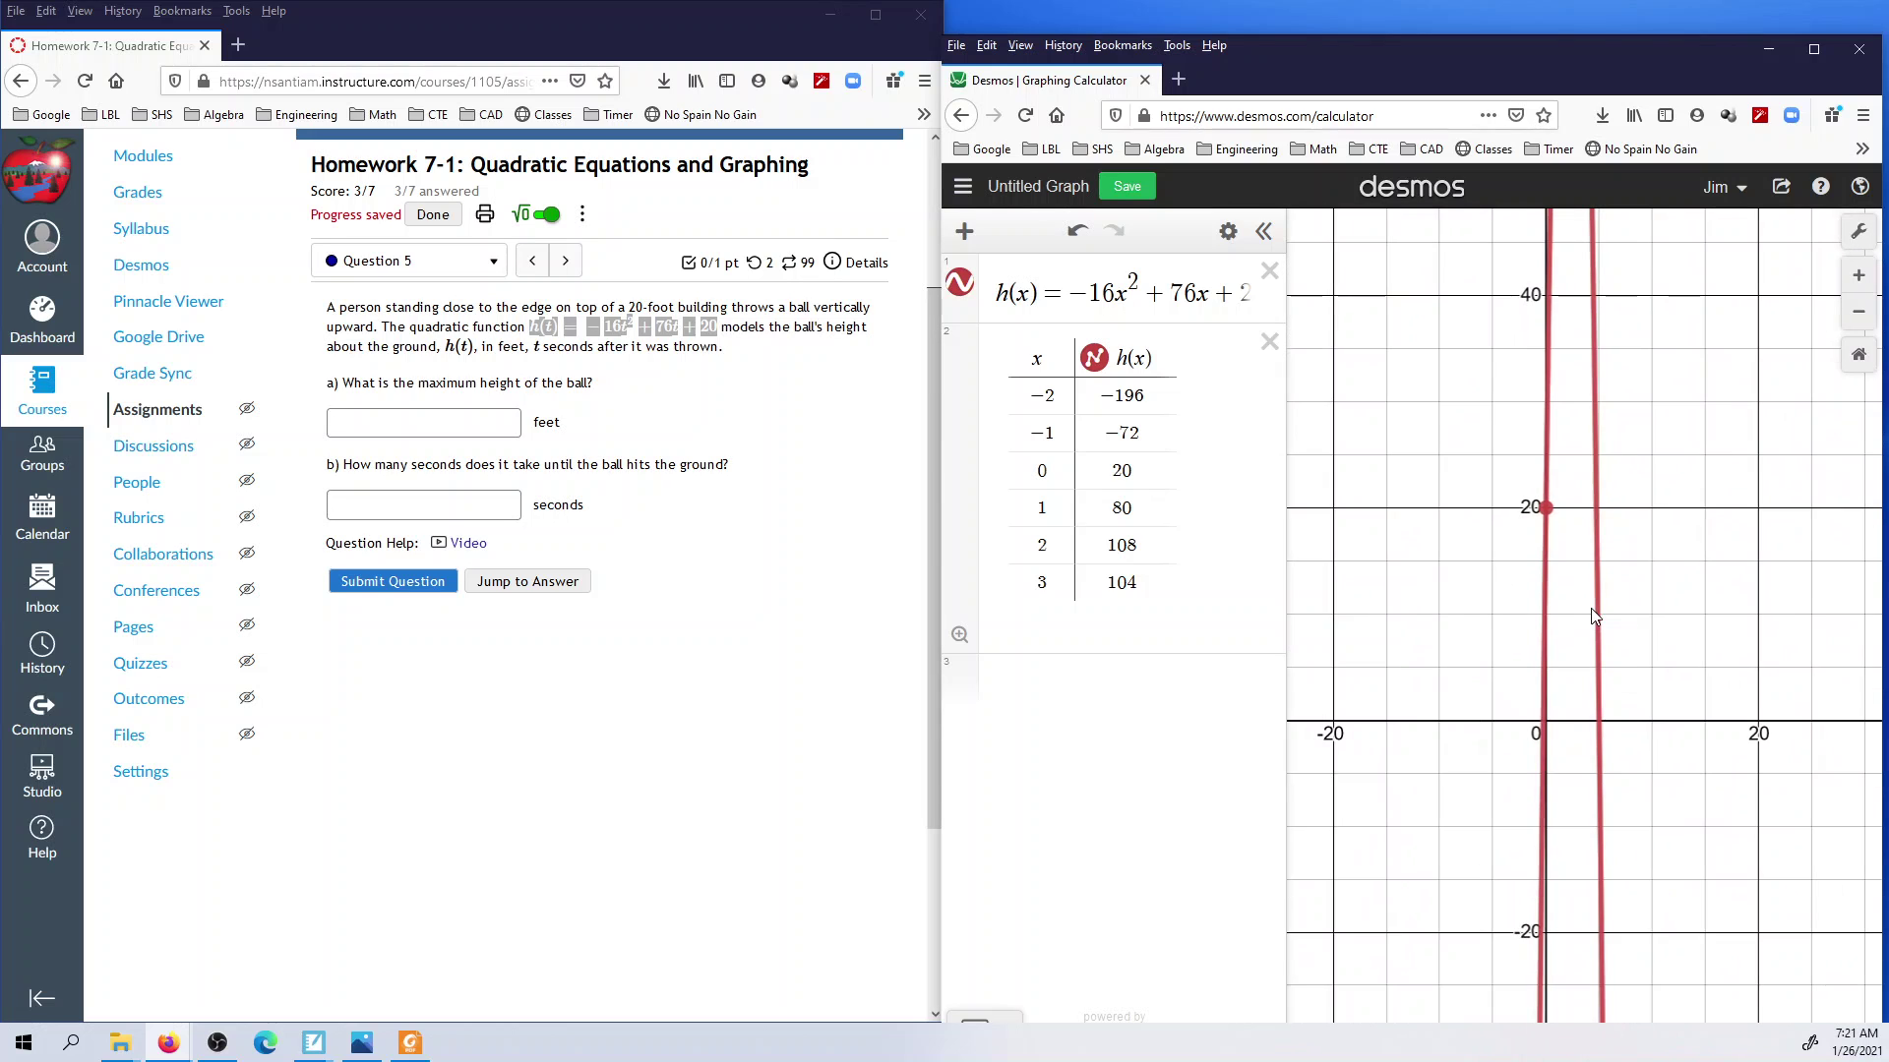
pyautogui.scroll(-4, 1584, 616)
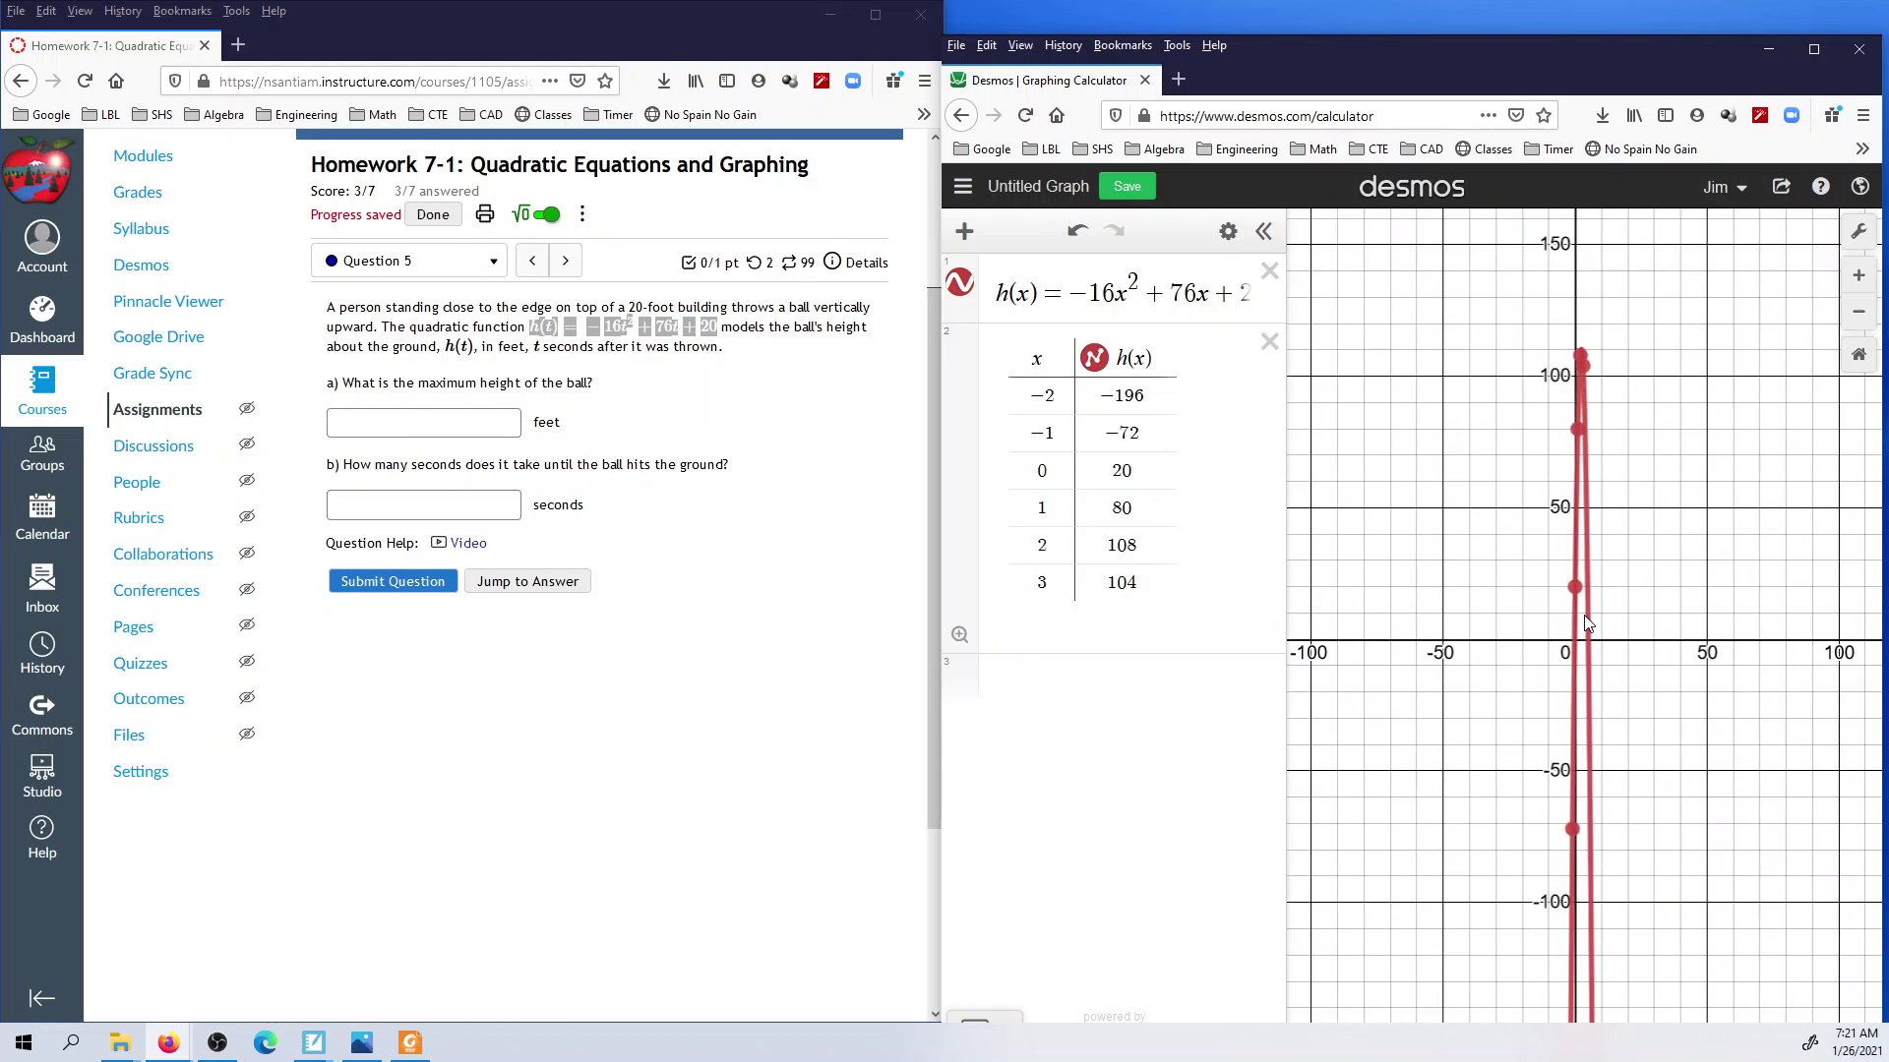
pyautogui.scroll(4, 1657, 586)
pyautogui.scroll(2, 1652, 581)
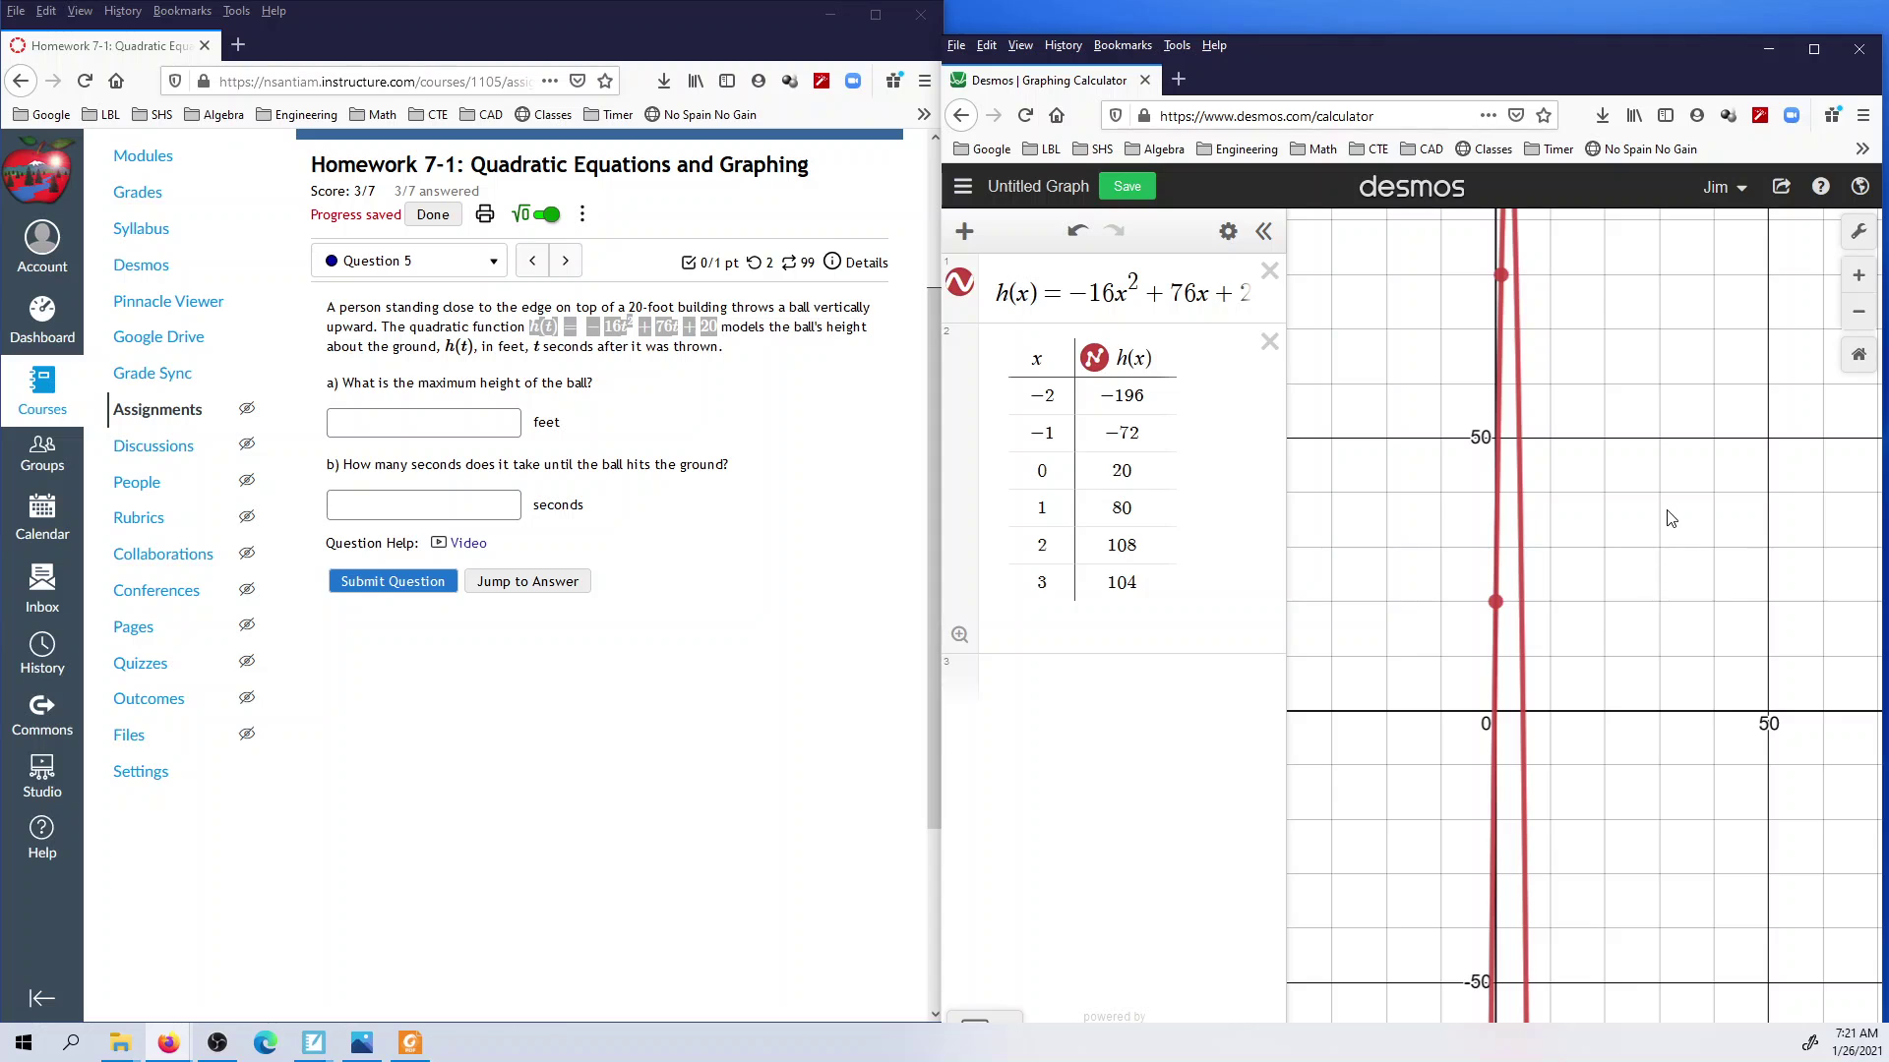
pyautogui.moveTo(1669, 519); pyautogui.dragTo(1664, 705)
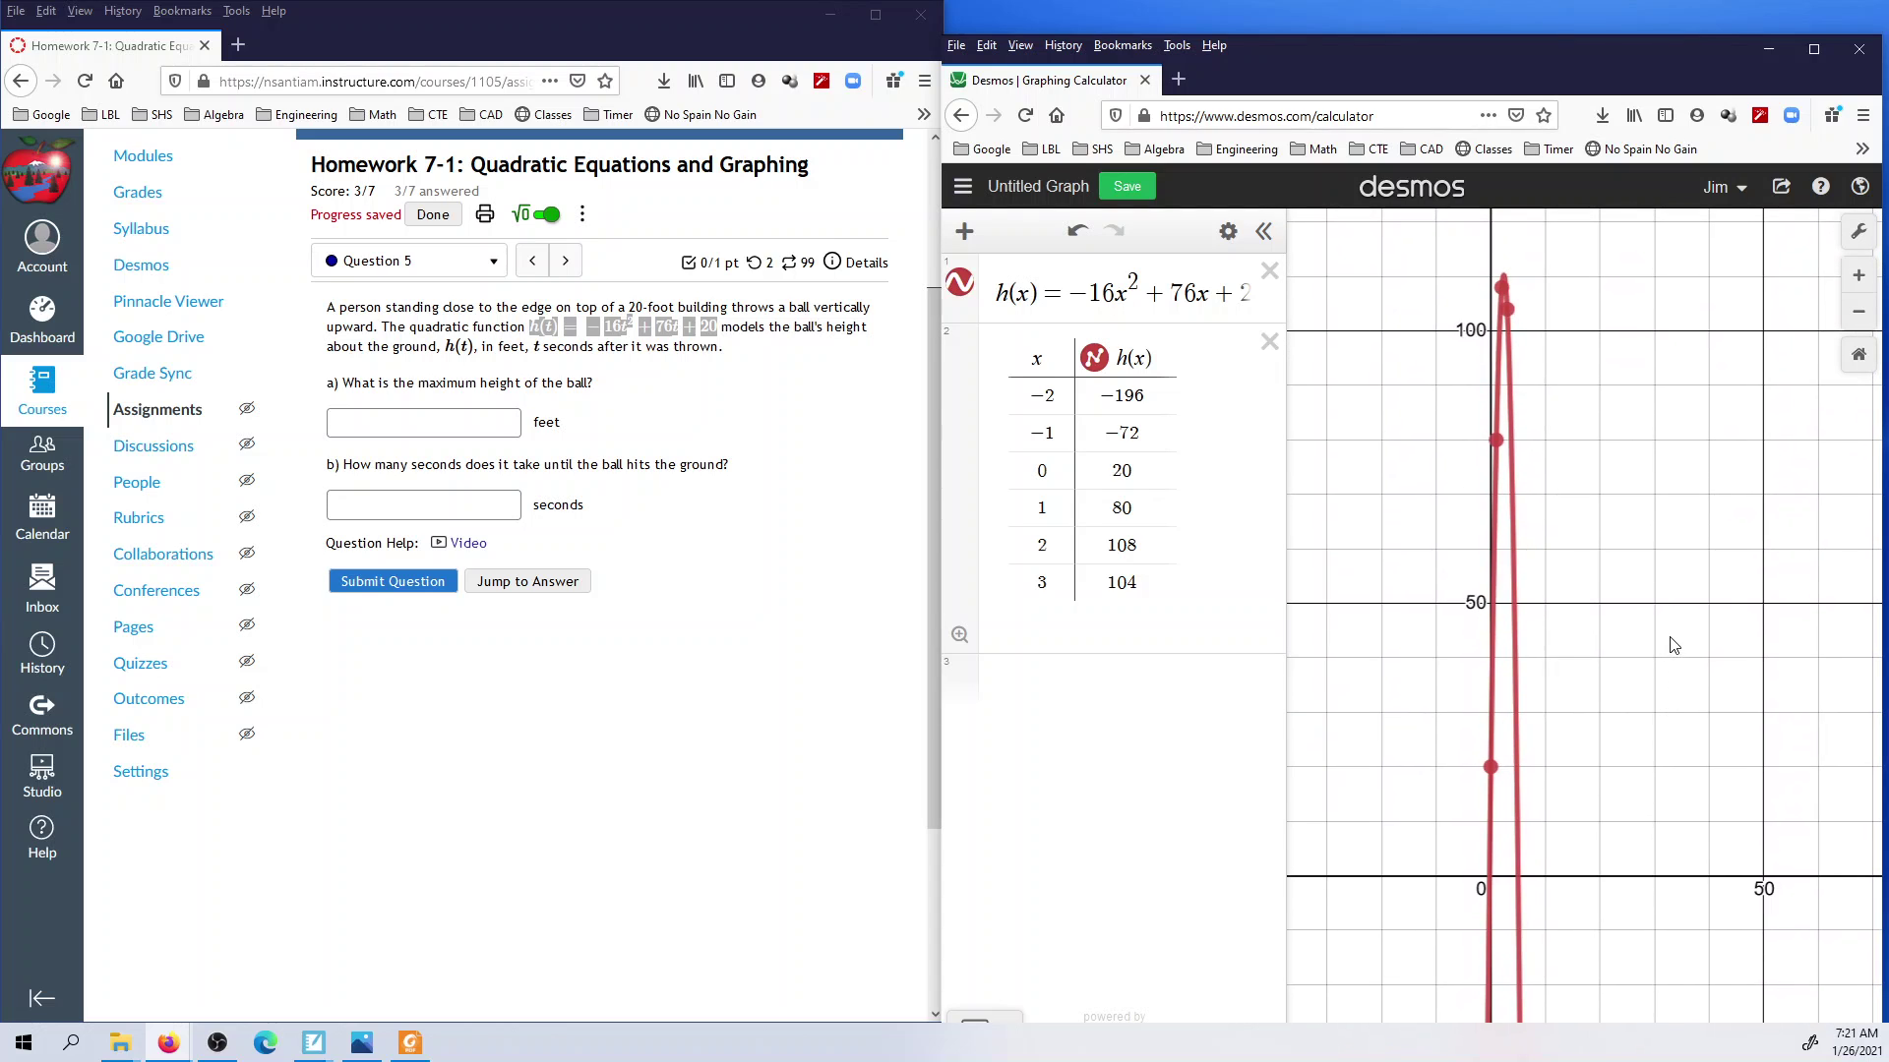
pyautogui.scroll(3, 1531, 898)
pyautogui.scroll(2, 1527, 900)
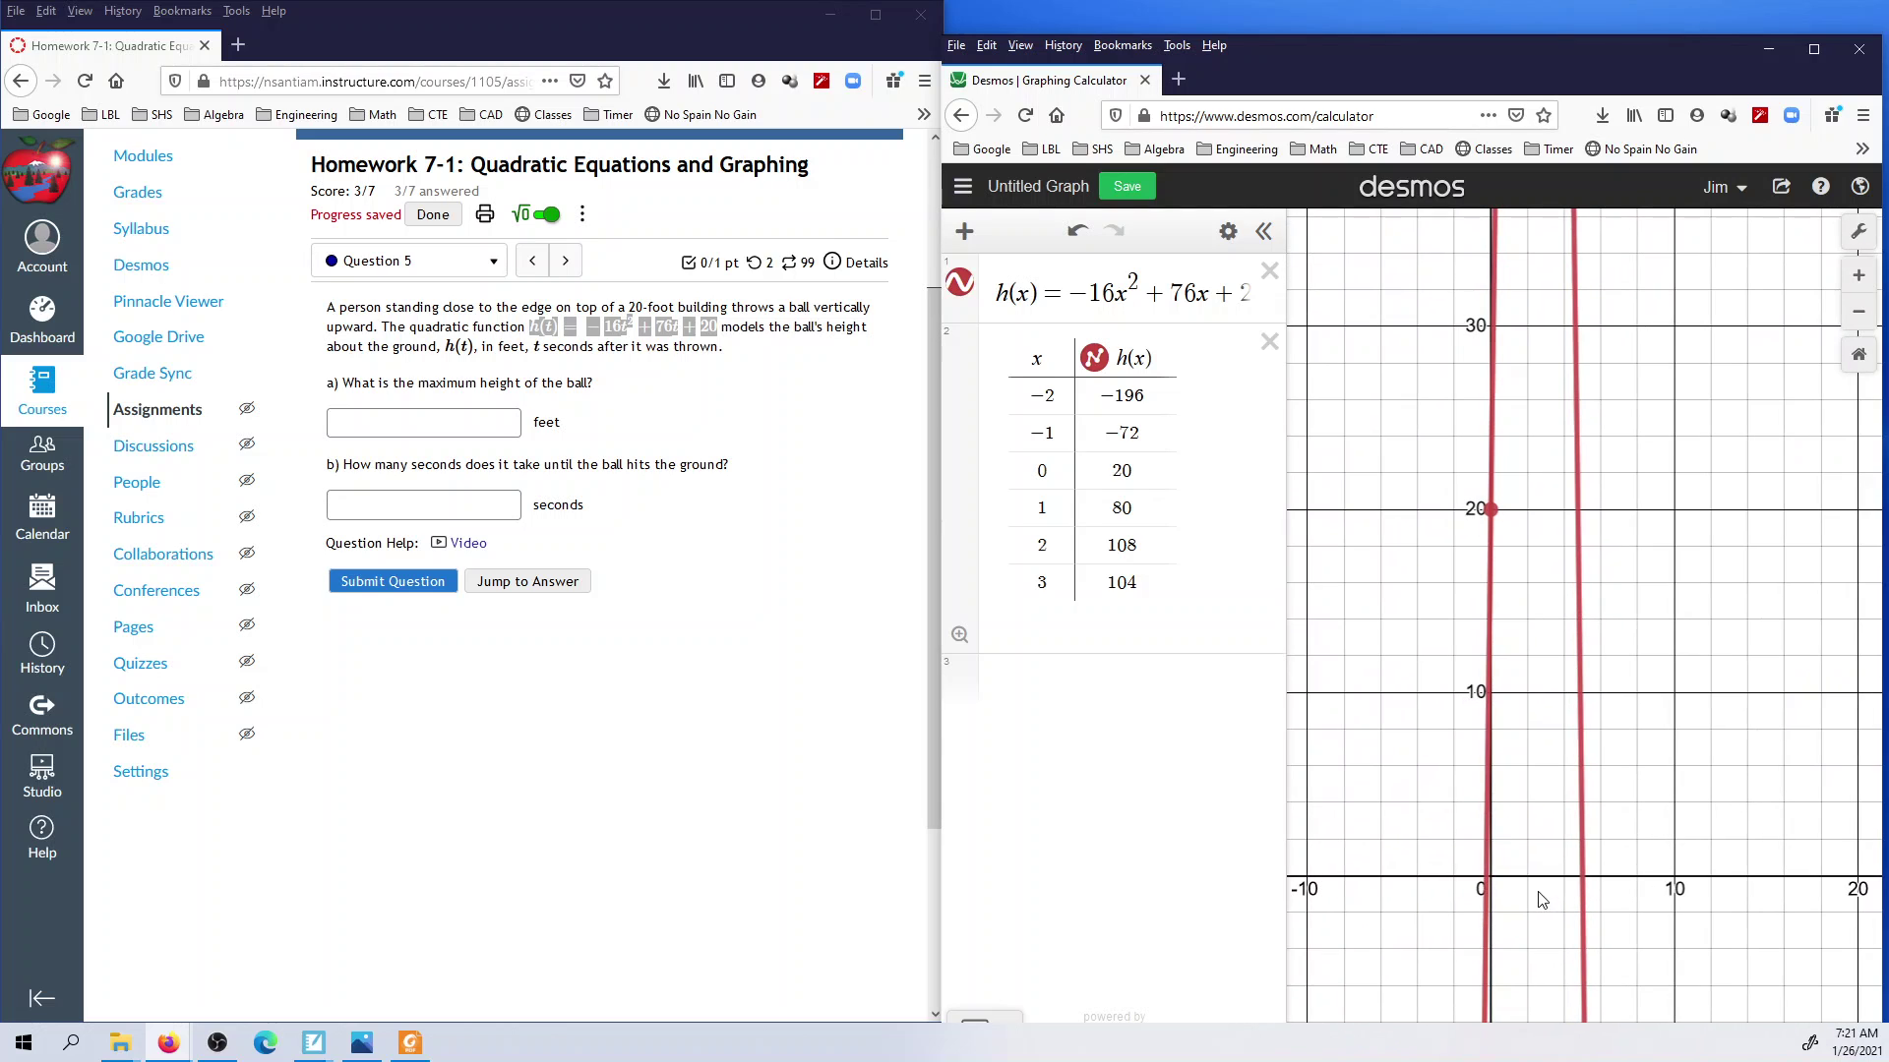
# Step: Set the graph's x-axis range to 0 to 10 and the lower y-axis limit to 0
pyautogui.click(1859, 233)
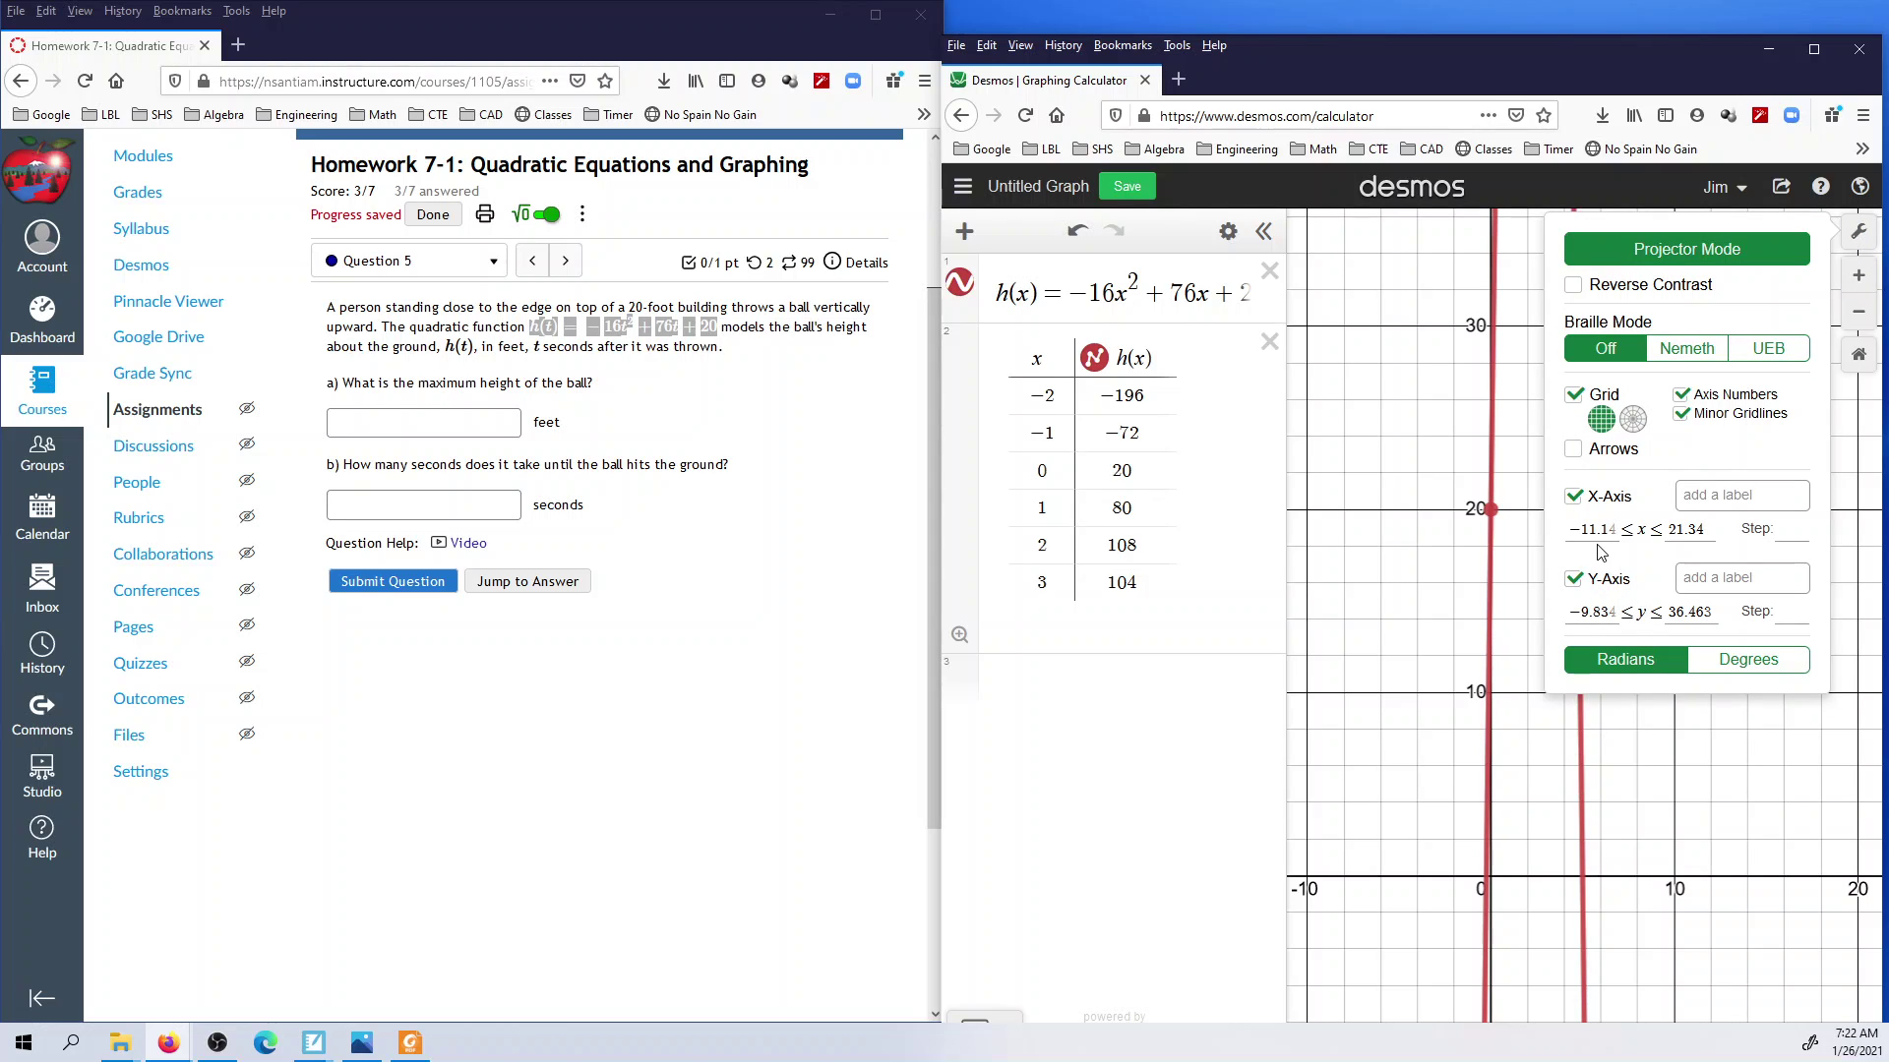
pyautogui.click(1583, 532)
pyautogui.moveTo(1570, 531); pyautogui.dragTo(1695, 529)
pyautogui.write('0')
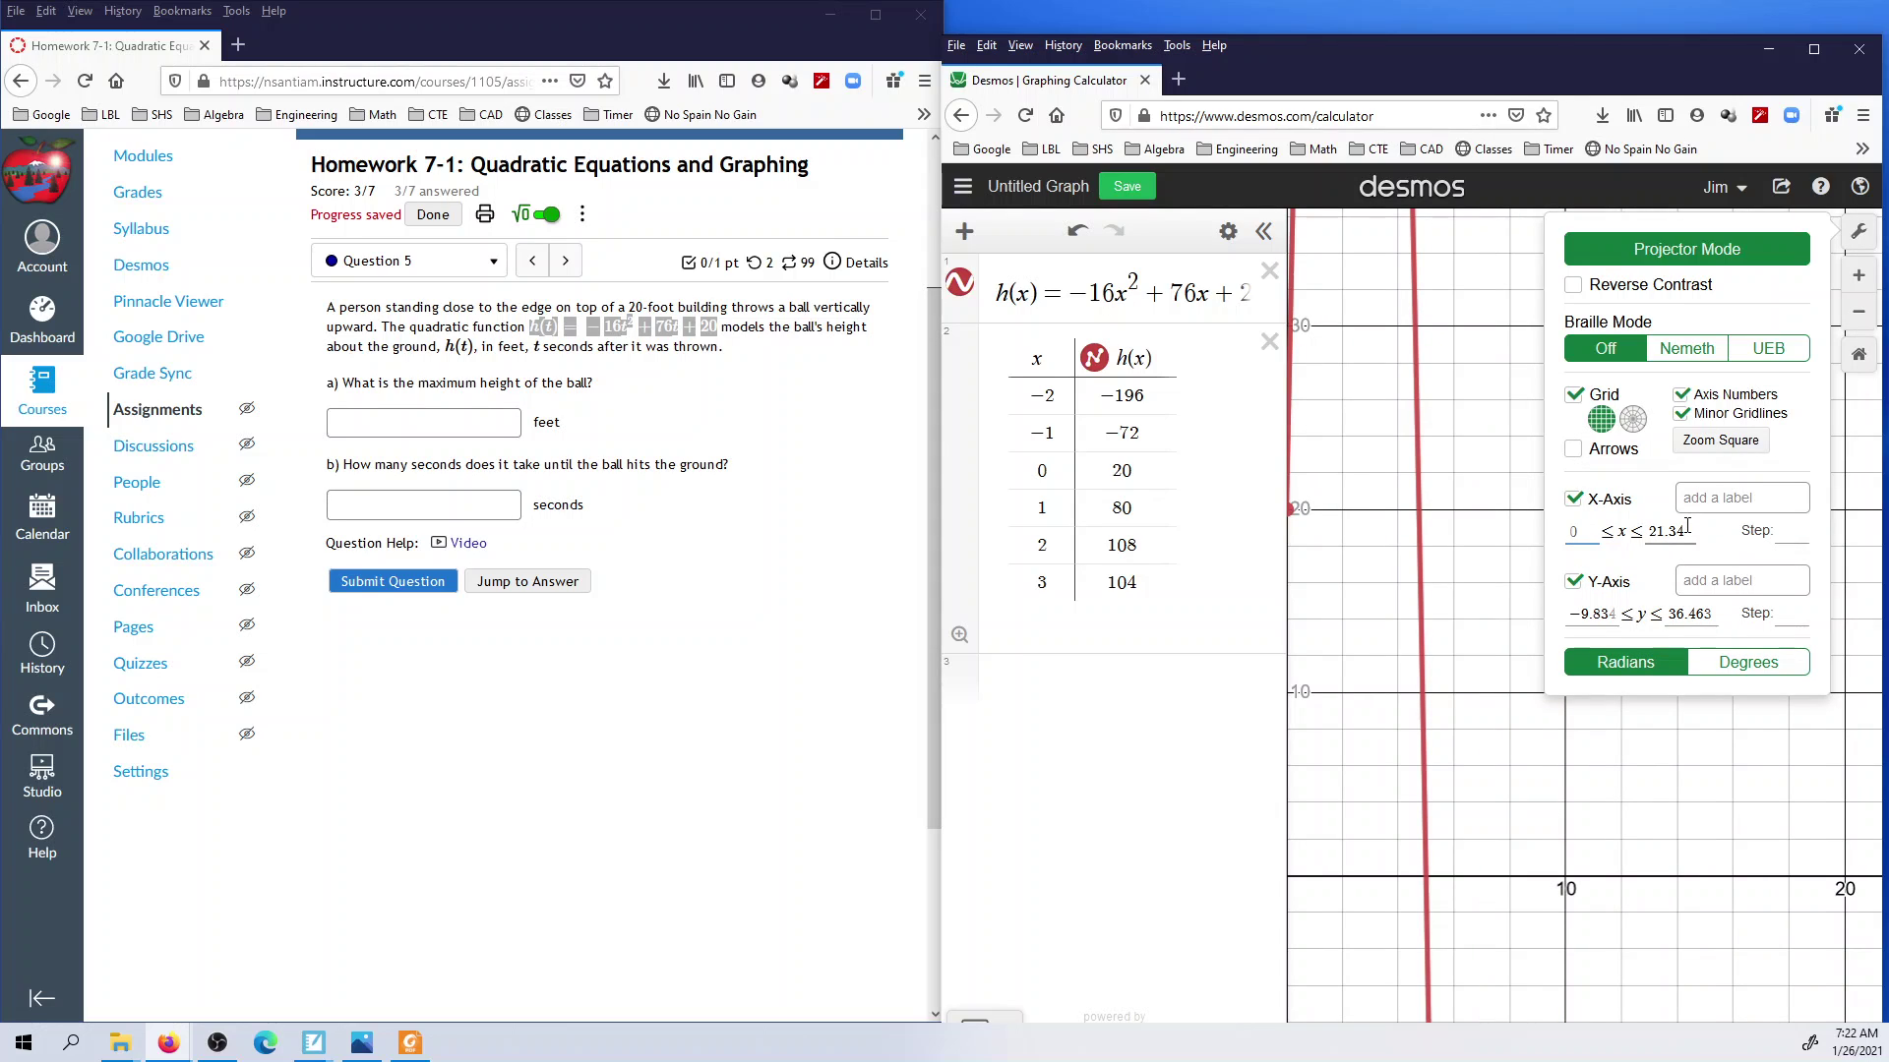
pyautogui.moveTo(1688, 529); pyautogui.dragTo(1635, 532)
pyautogui.write('10')
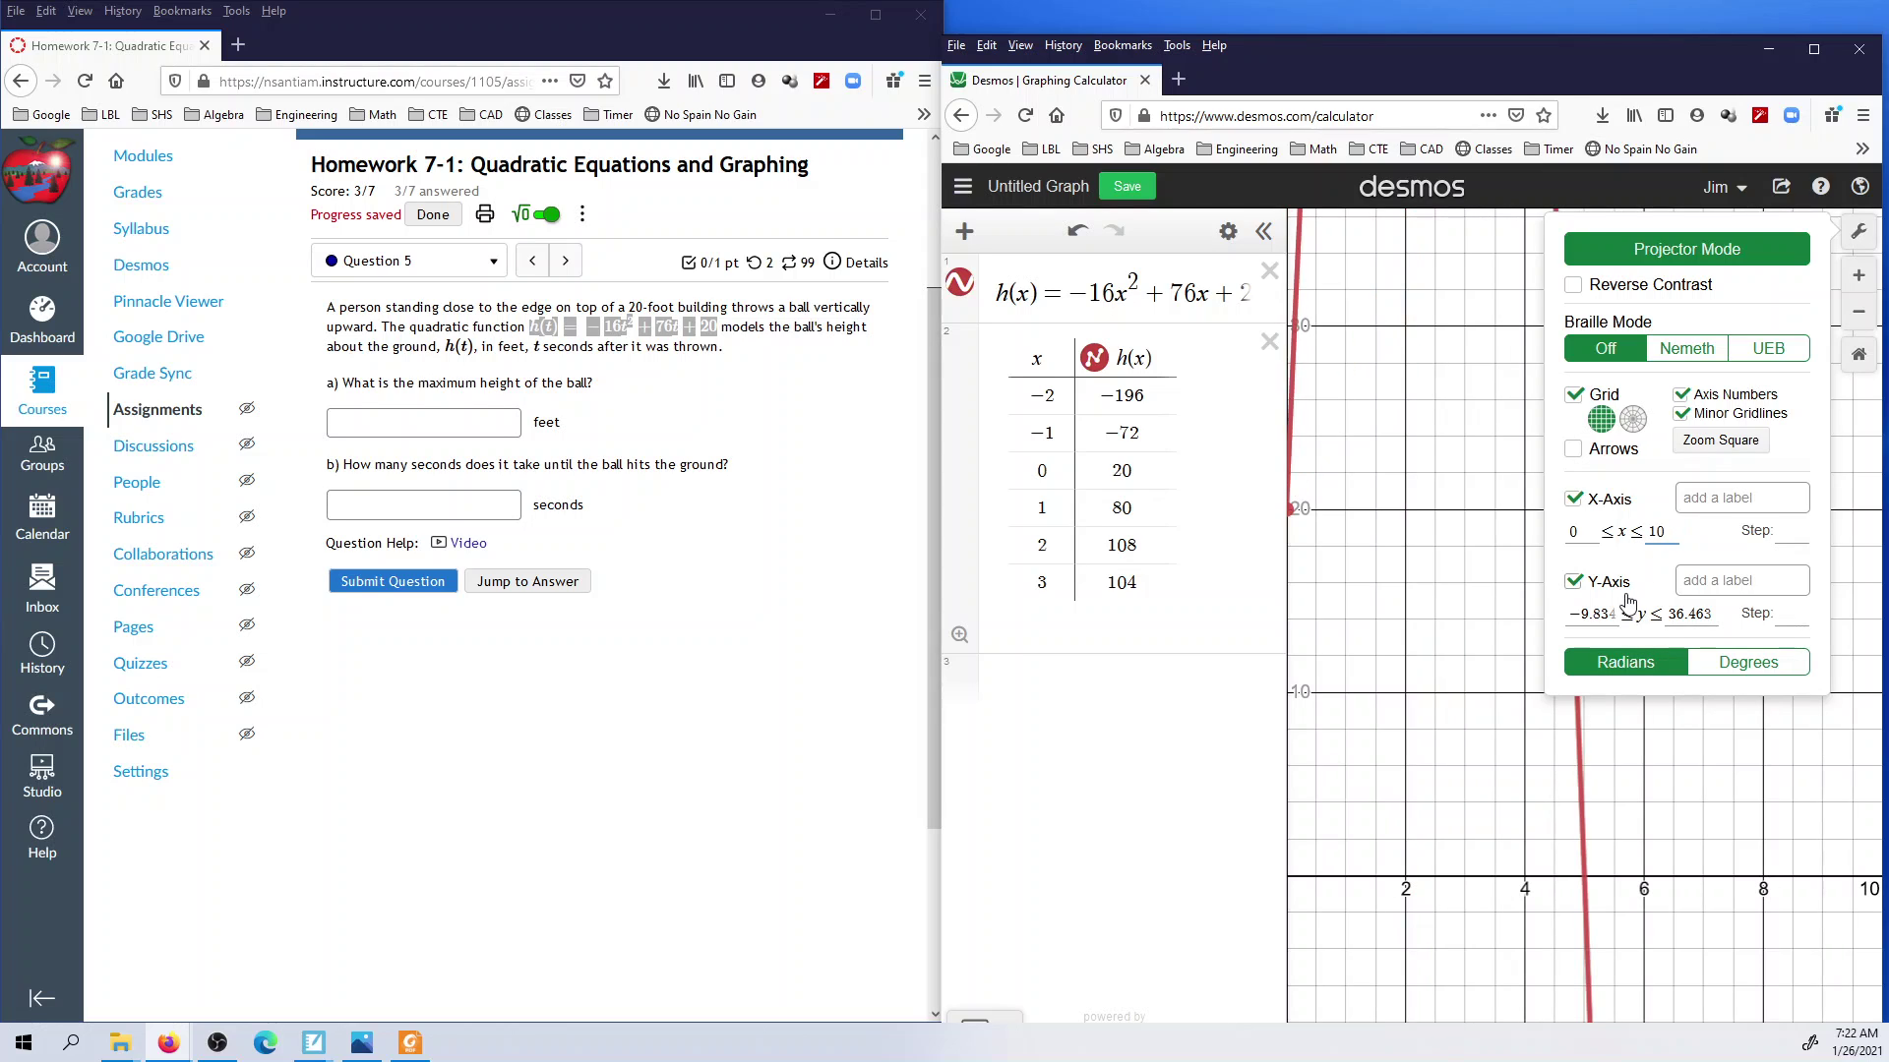
pyautogui.moveTo(1571, 619); pyautogui.dragTo(1635, 623)
pyautogui.write('0')
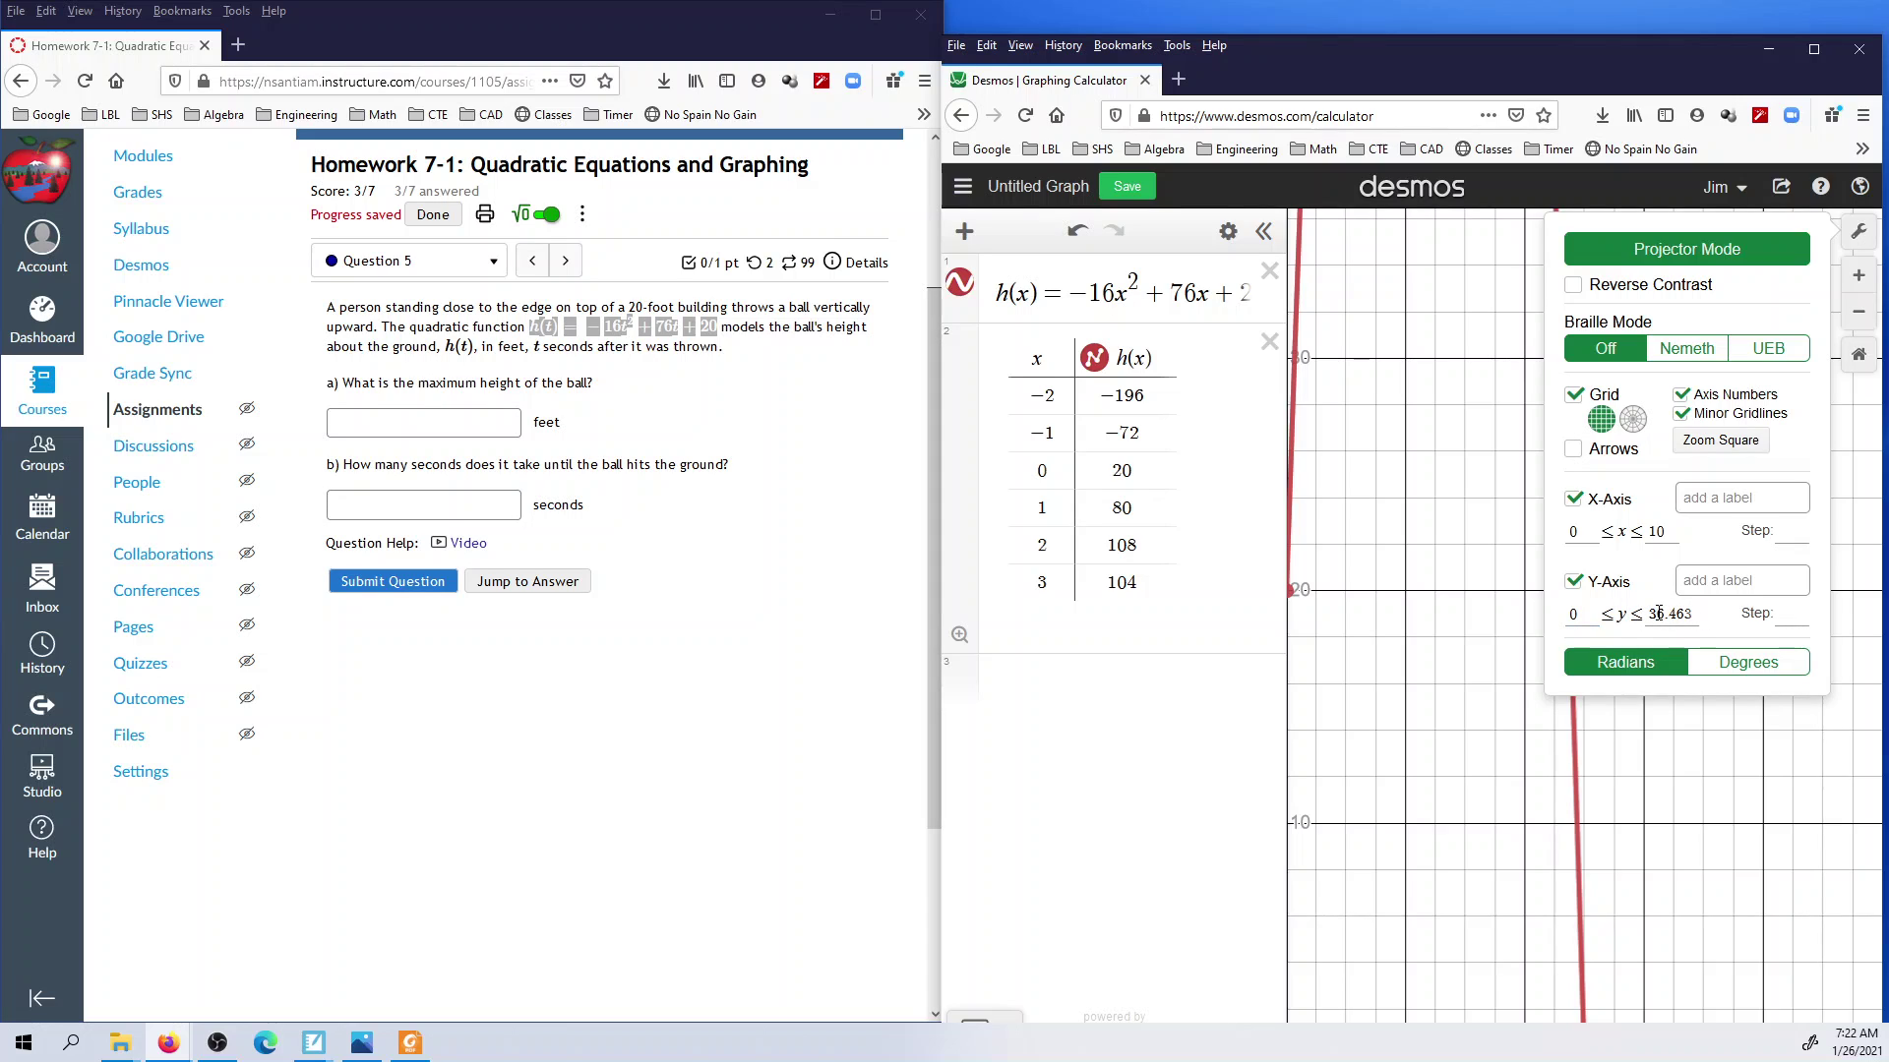
# Step: Set the graph's y-axis range to 0 to 120
pyautogui.click(1658, 614)
pyautogui.moveTo(1613, 414); pyautogui.dragTo(1564, 807)
pyautogui.moveTo(1559, 433); pyautogui.dragTo(1563, 807)
pyautogui.moveTo(1564, 550); pyautogui.dragTo(1573, 859)
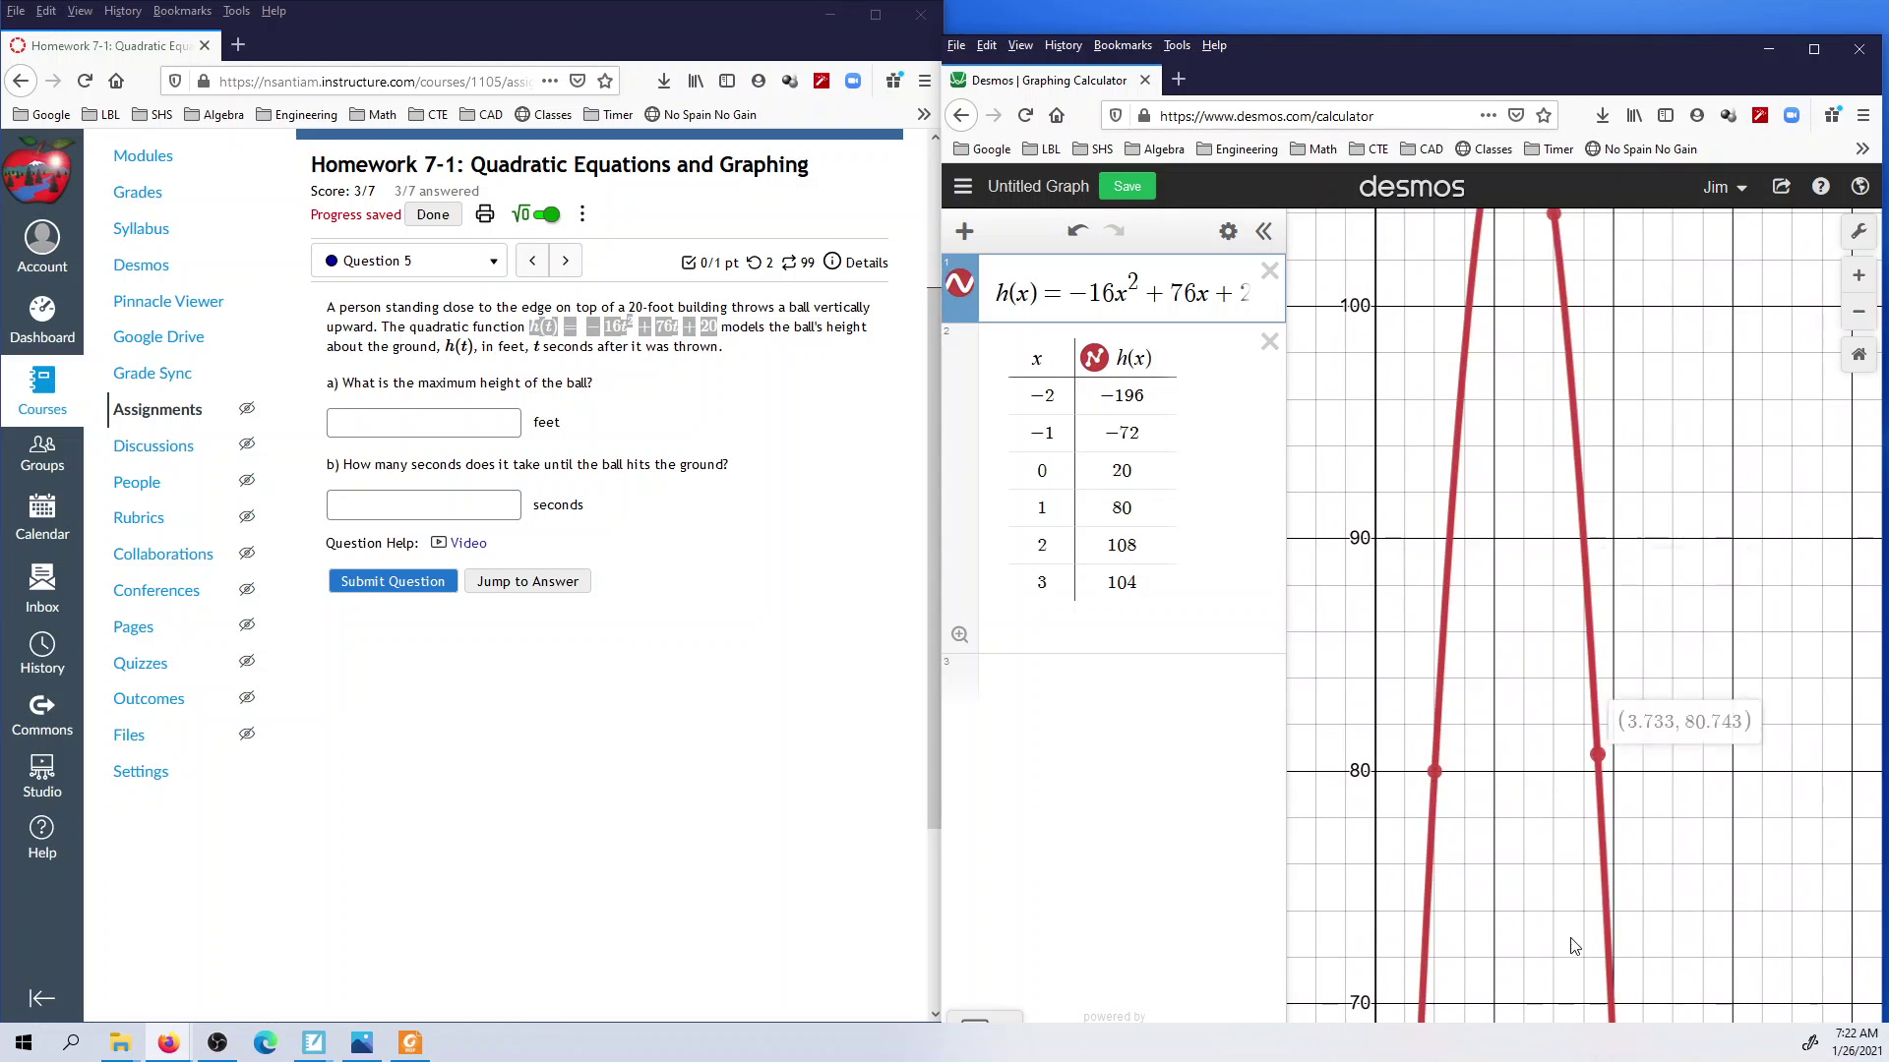
pyautogui.moveTo(1553, 476); pyautogui.dragTo(1518, 419)
pyautogui.click(1858, 232)
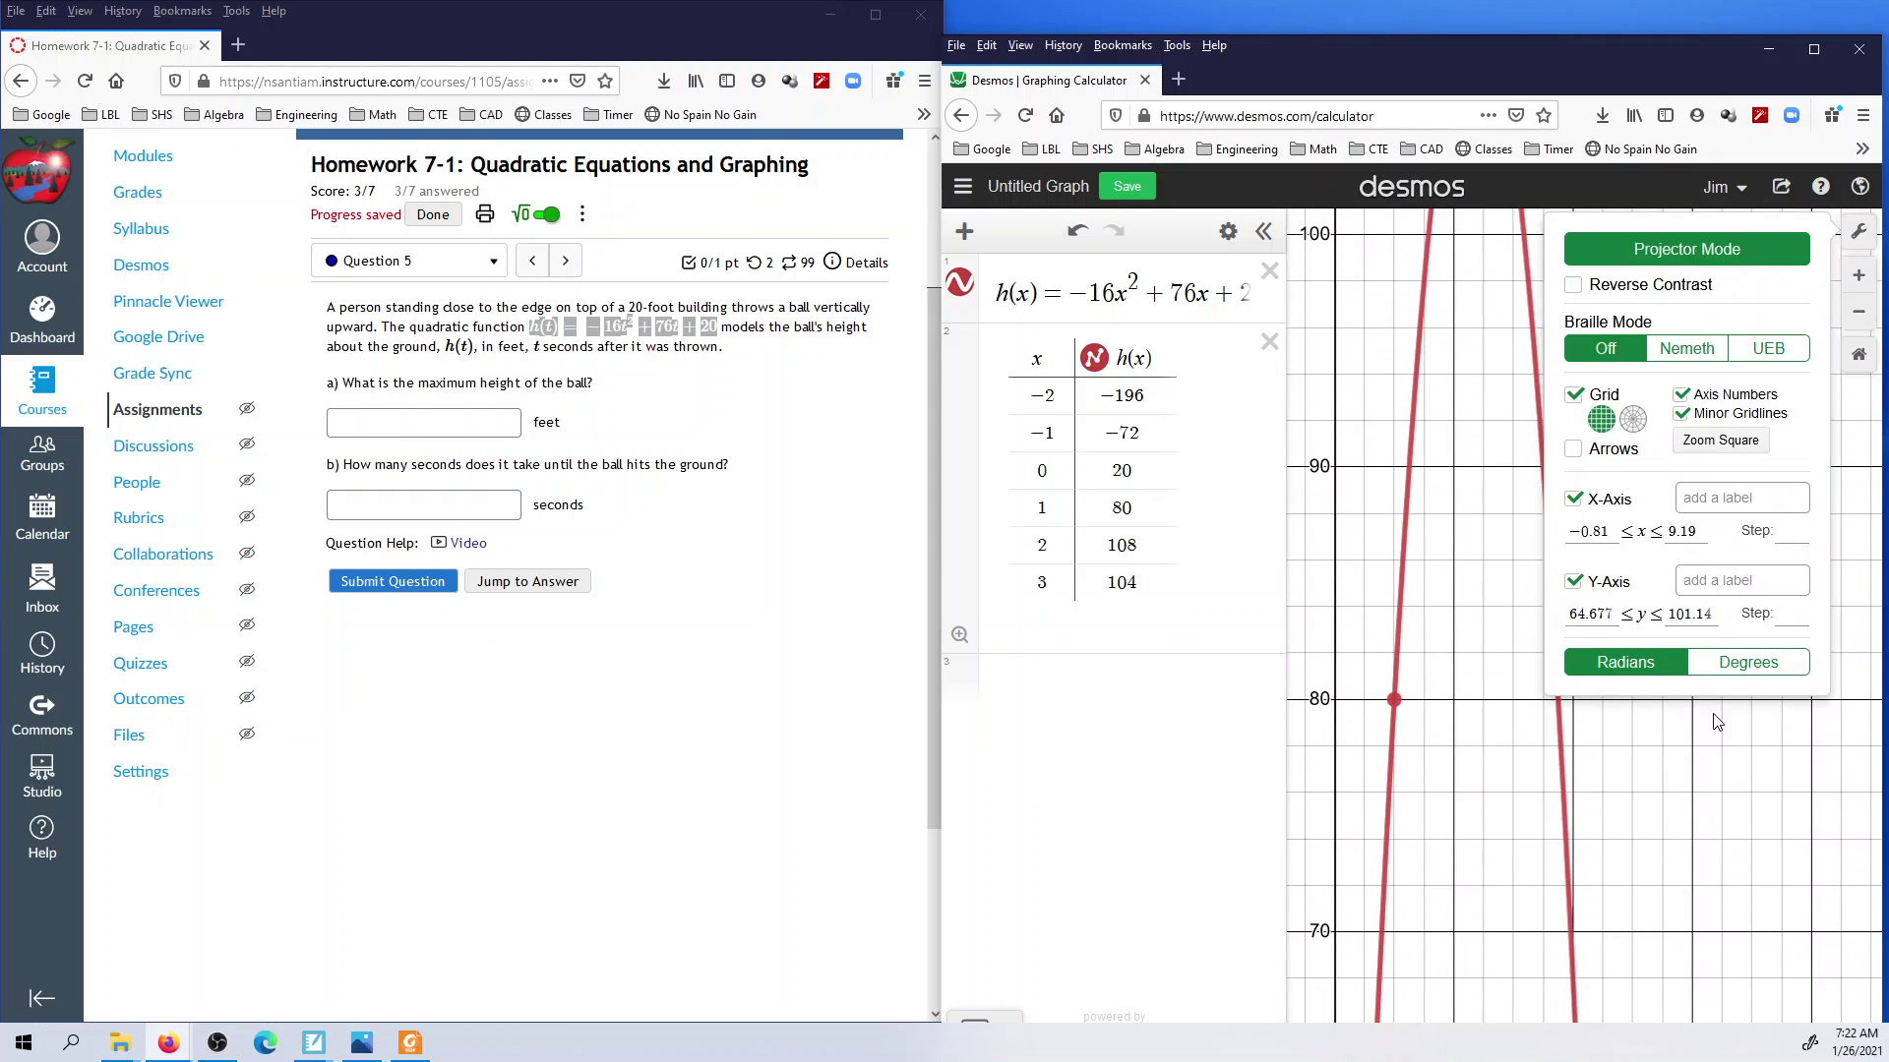
pyautogui.click(1591, 617)
pyautogui.moveTo(1610, 615); pyautogui.dragTo(1519, 620)
pyautogui.write('0')
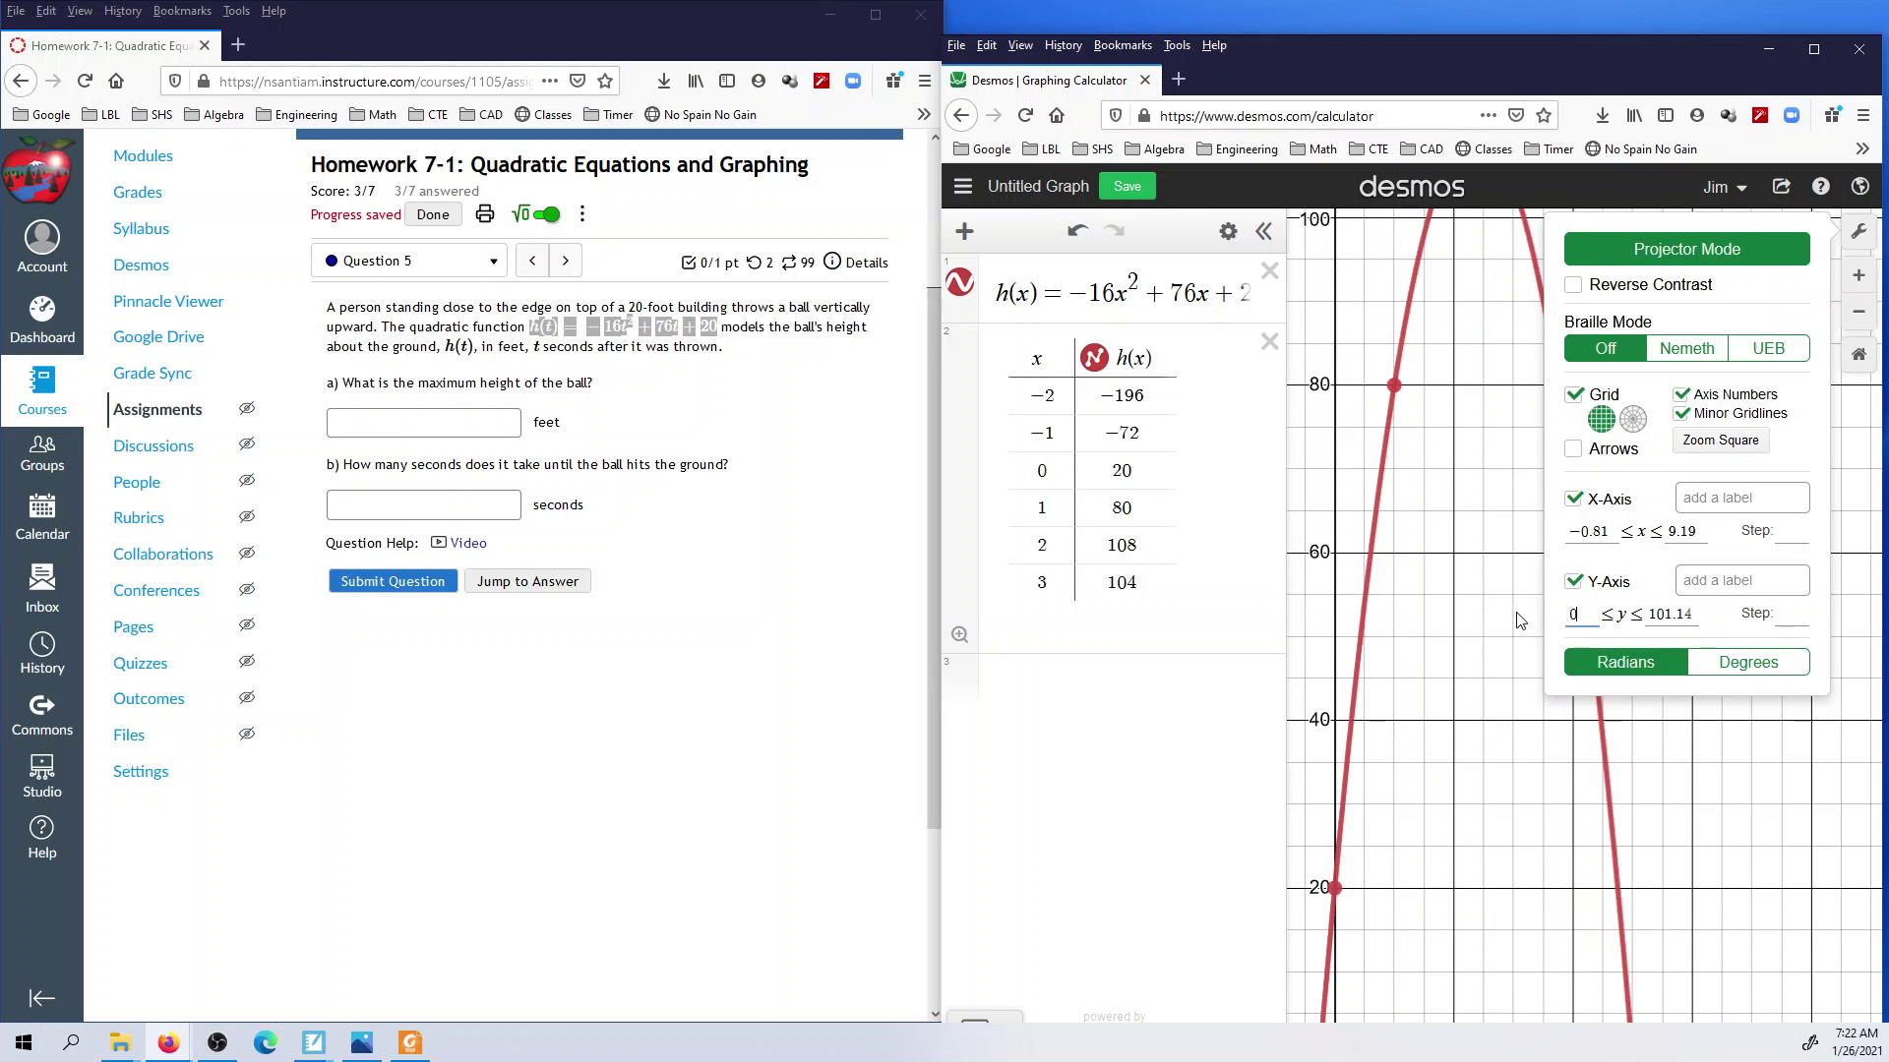
pyautogui.press('Tab')
pyautogui.write('120')
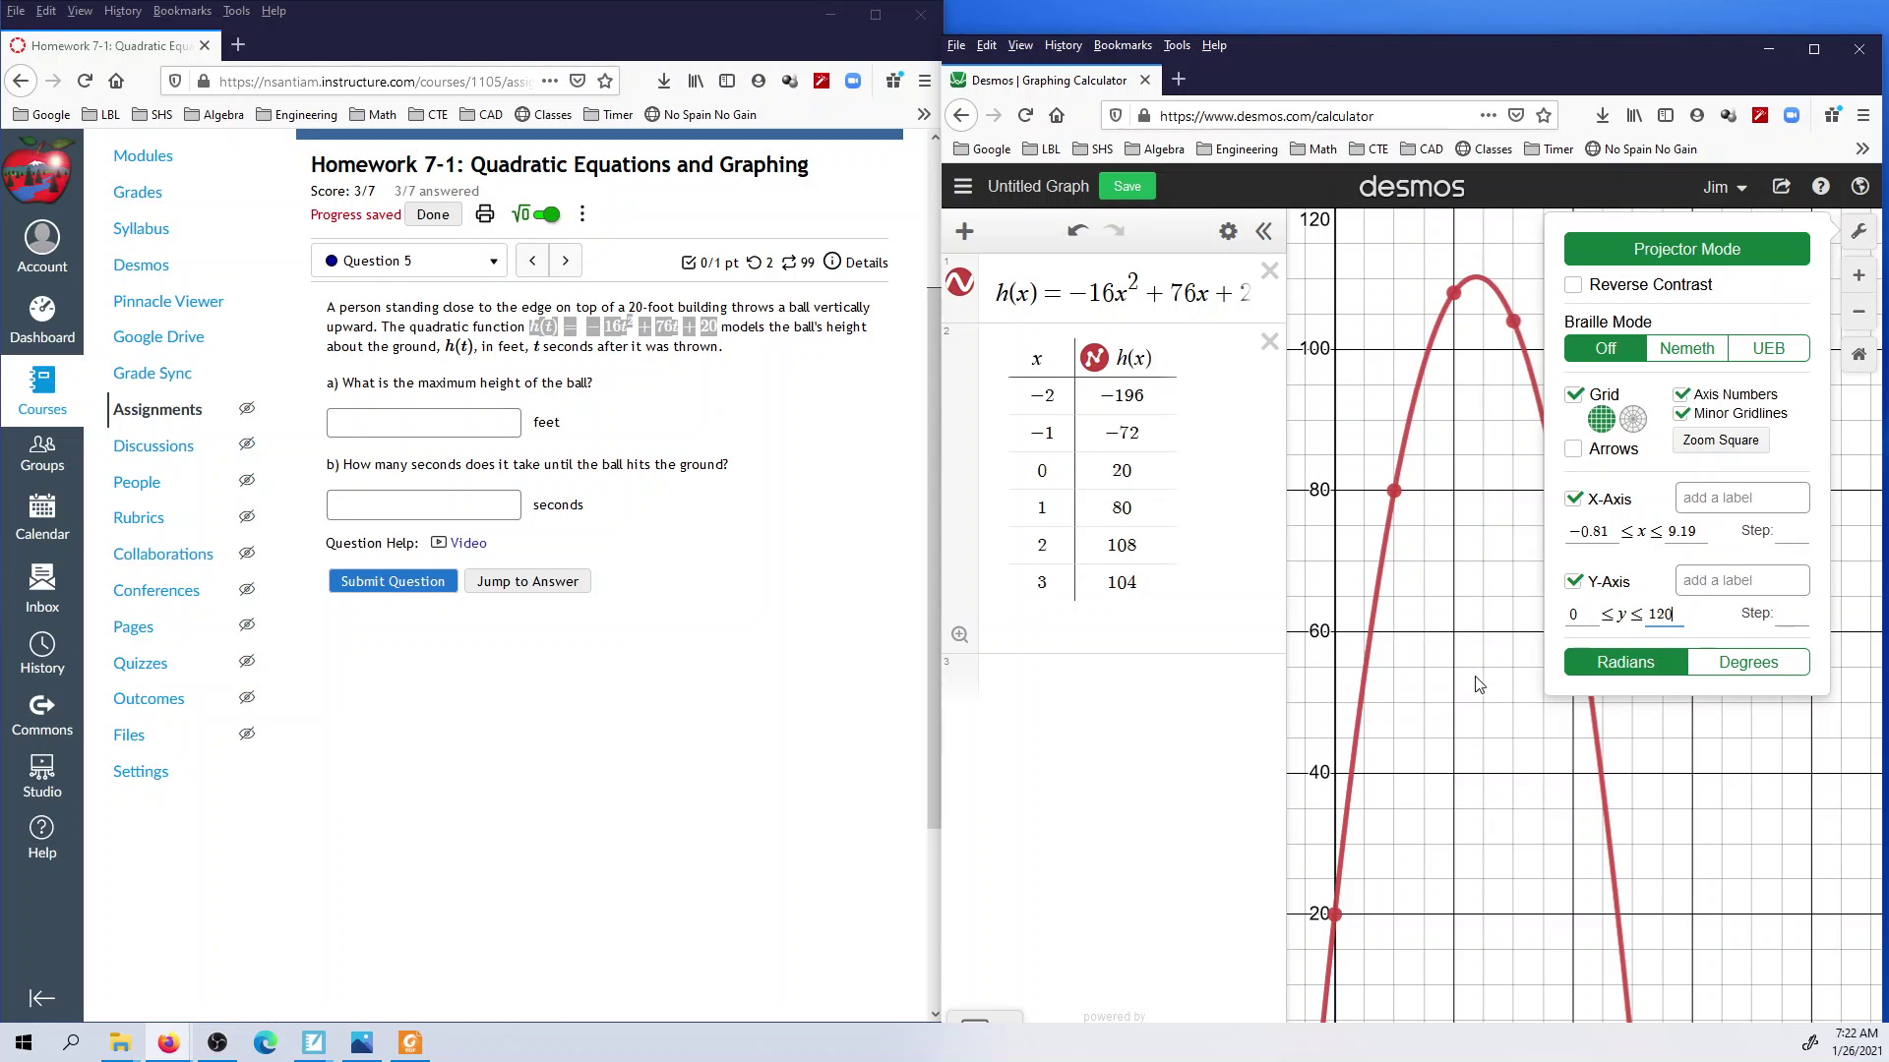
# Step: Frame the parabola from its vertex to the x-axis and show the coordinates of its y-intercept
pyautogui.click(1475, 686)
pyautogui.scroll(-3, 1475, 708)
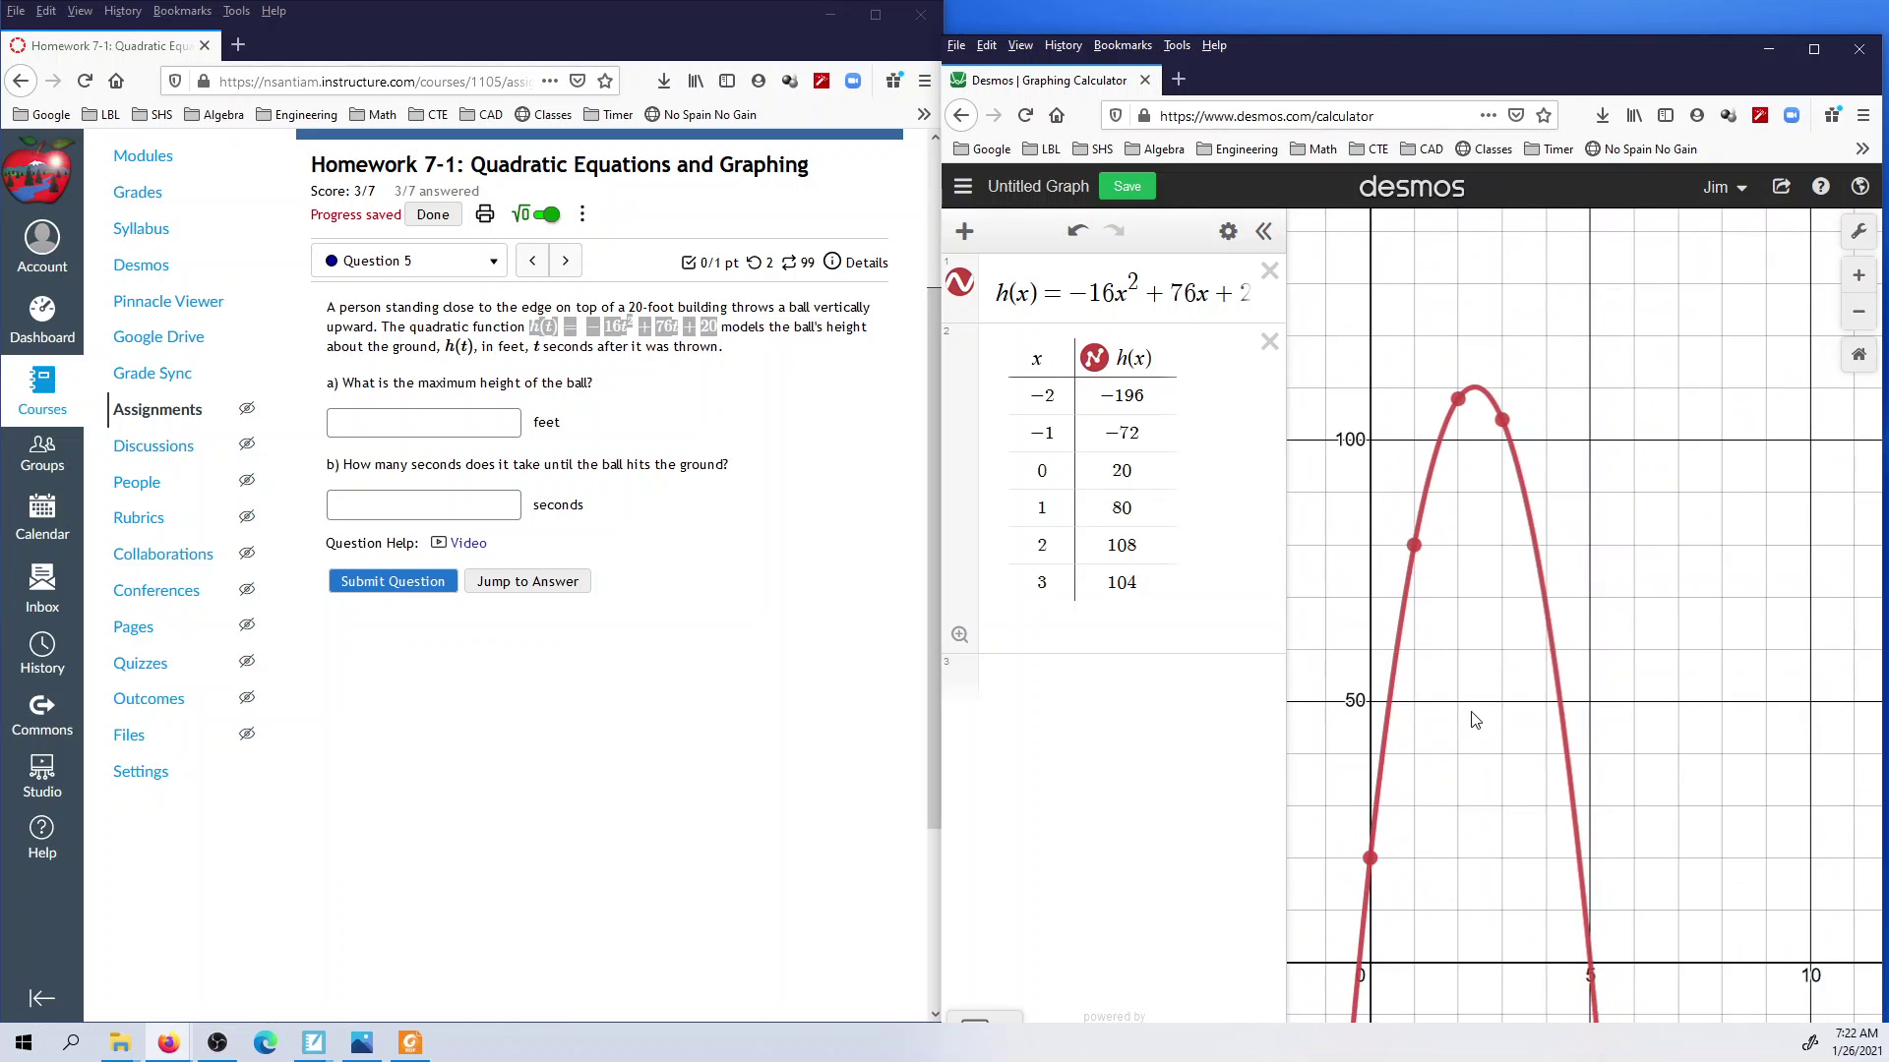
pyautogui.scroll(-1, 1475, 721)
pyautogui.moveTo(1445, 800); pyautogui.dragTo(1566, 617)
pyautogui.scroll(5, 1532, 655)
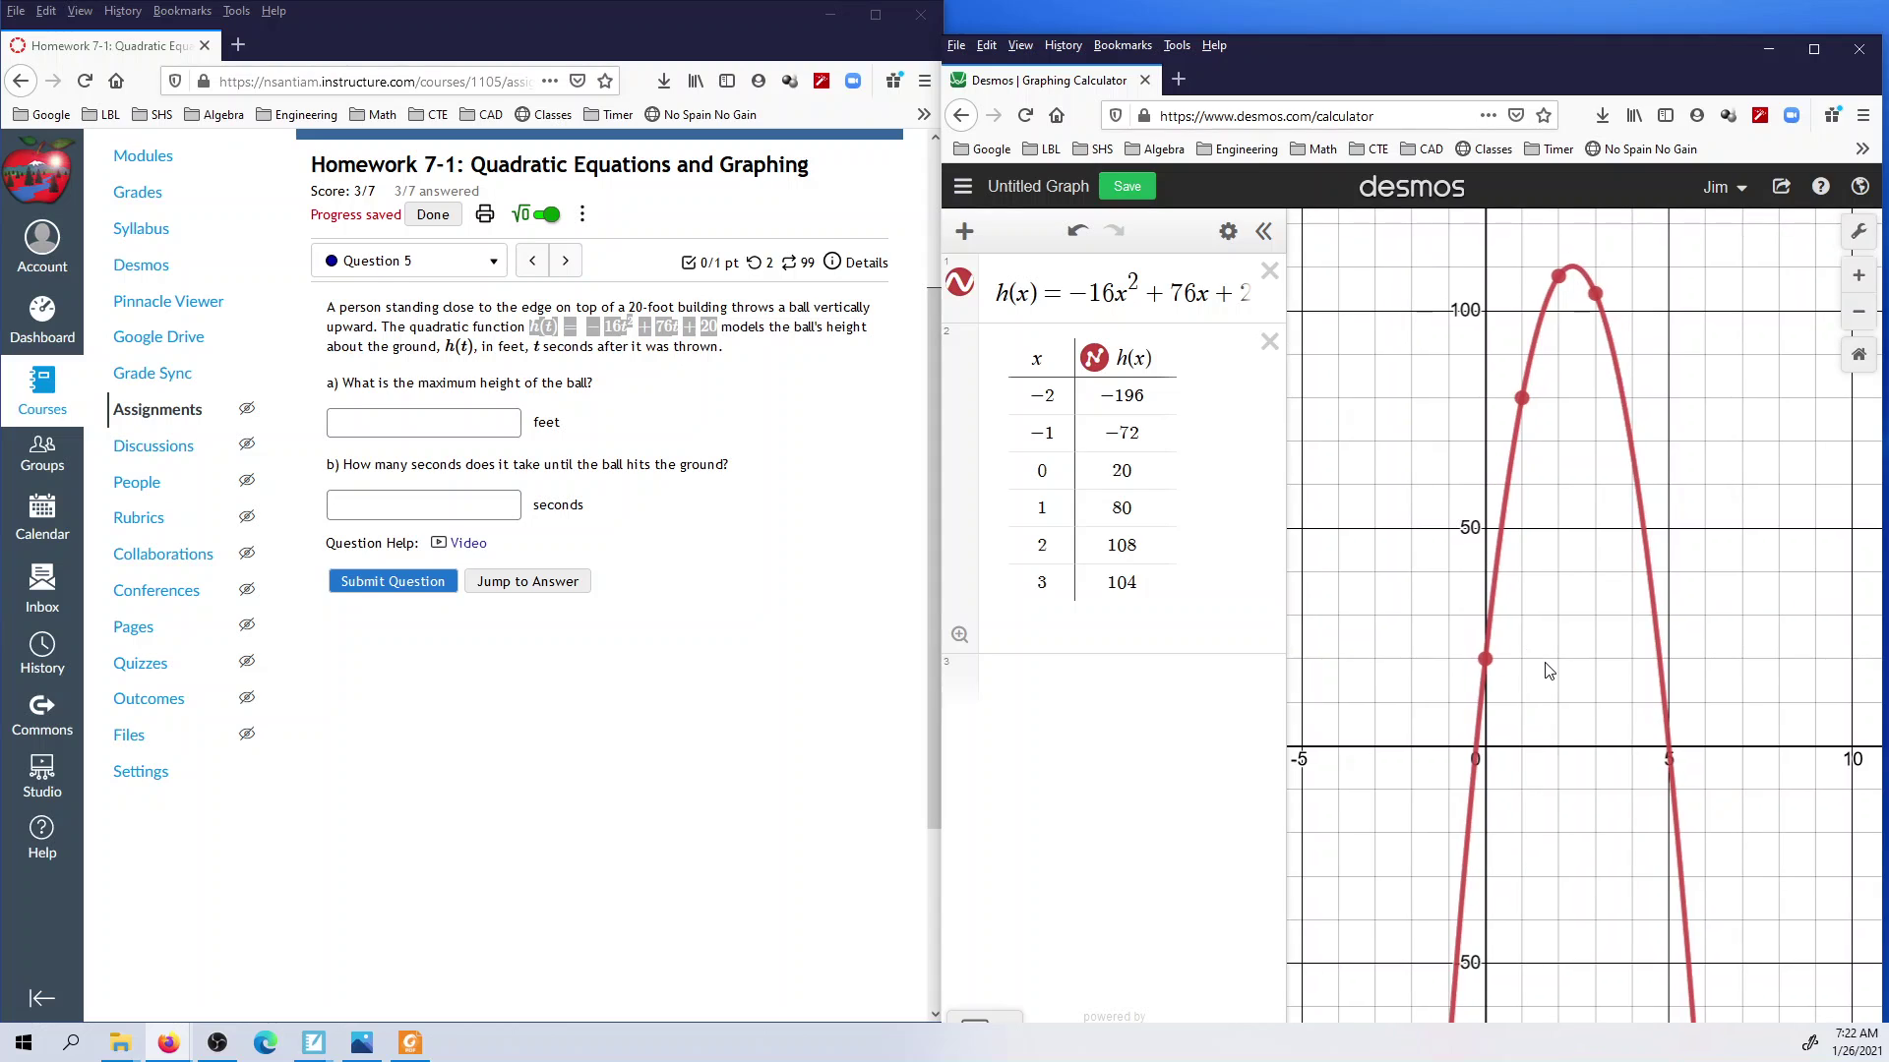
pyautogui.moveTo(1557, 676); pyautogui.dragTo(1548, 783)
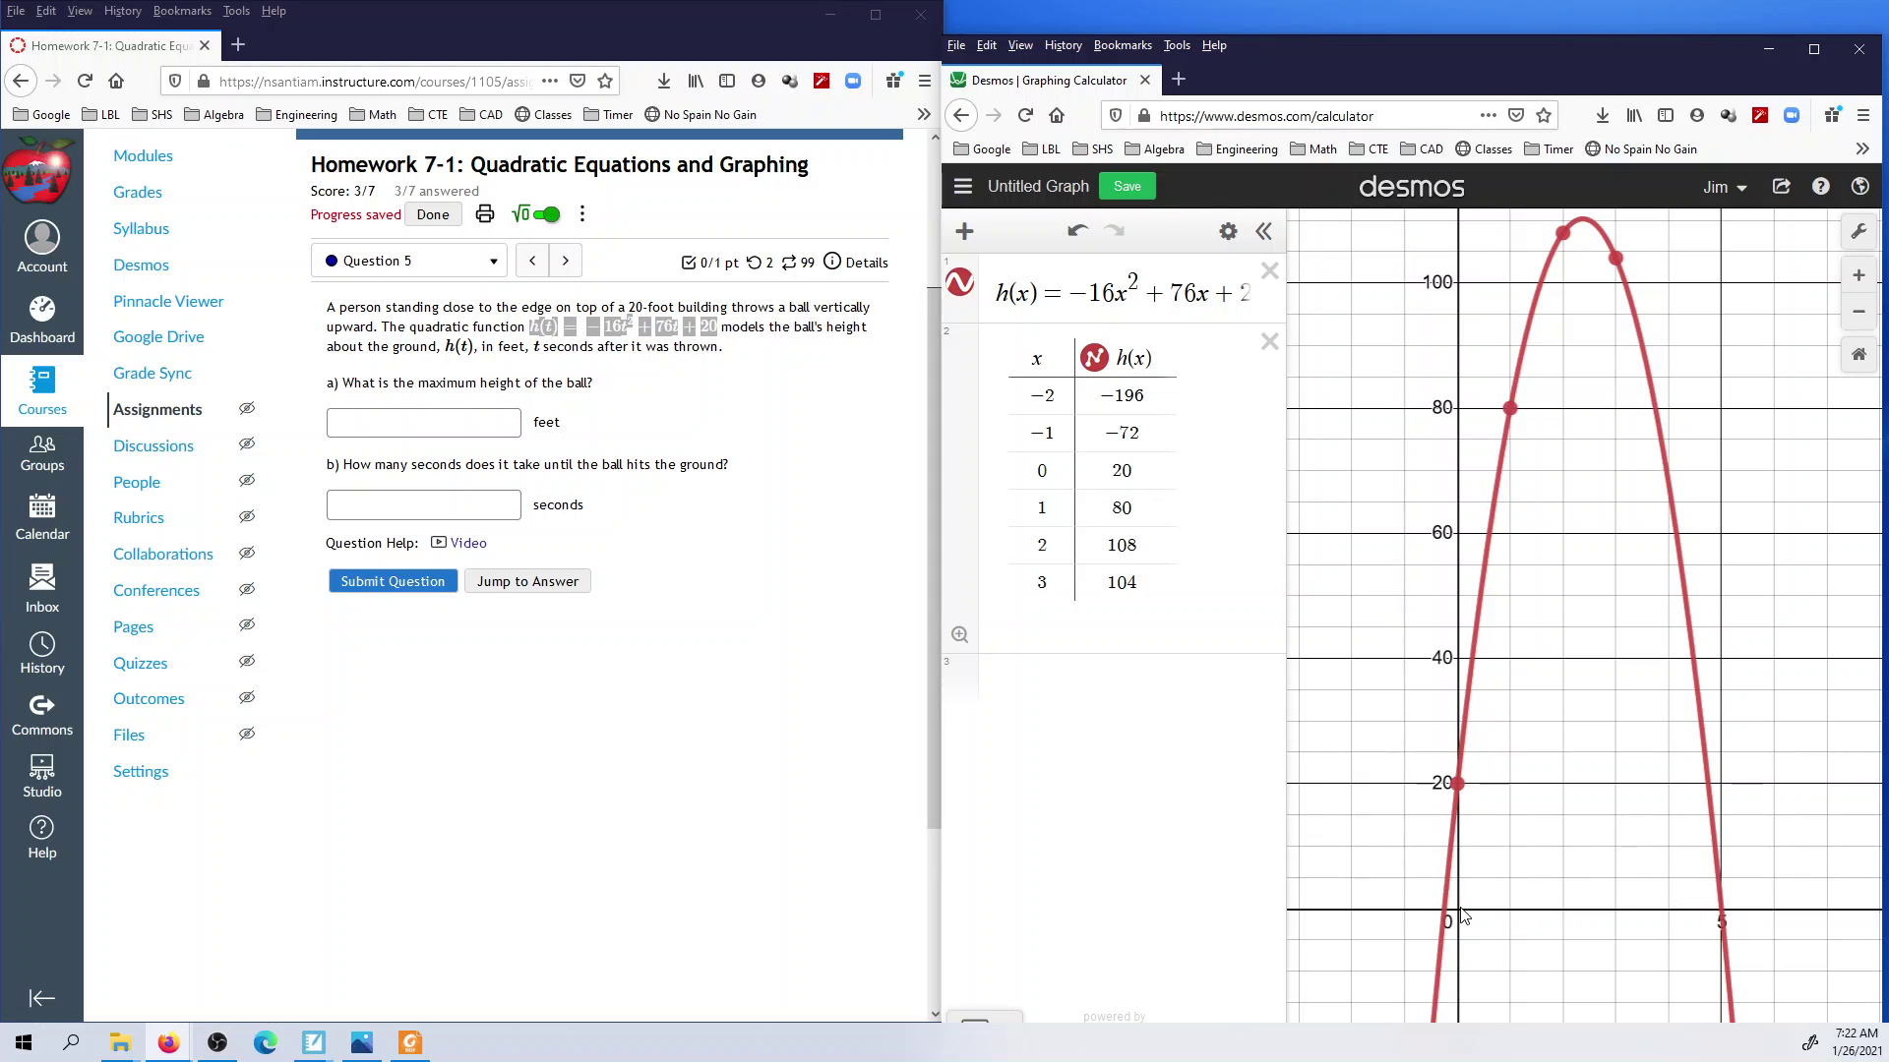
pyautogui.click(1457, 787)
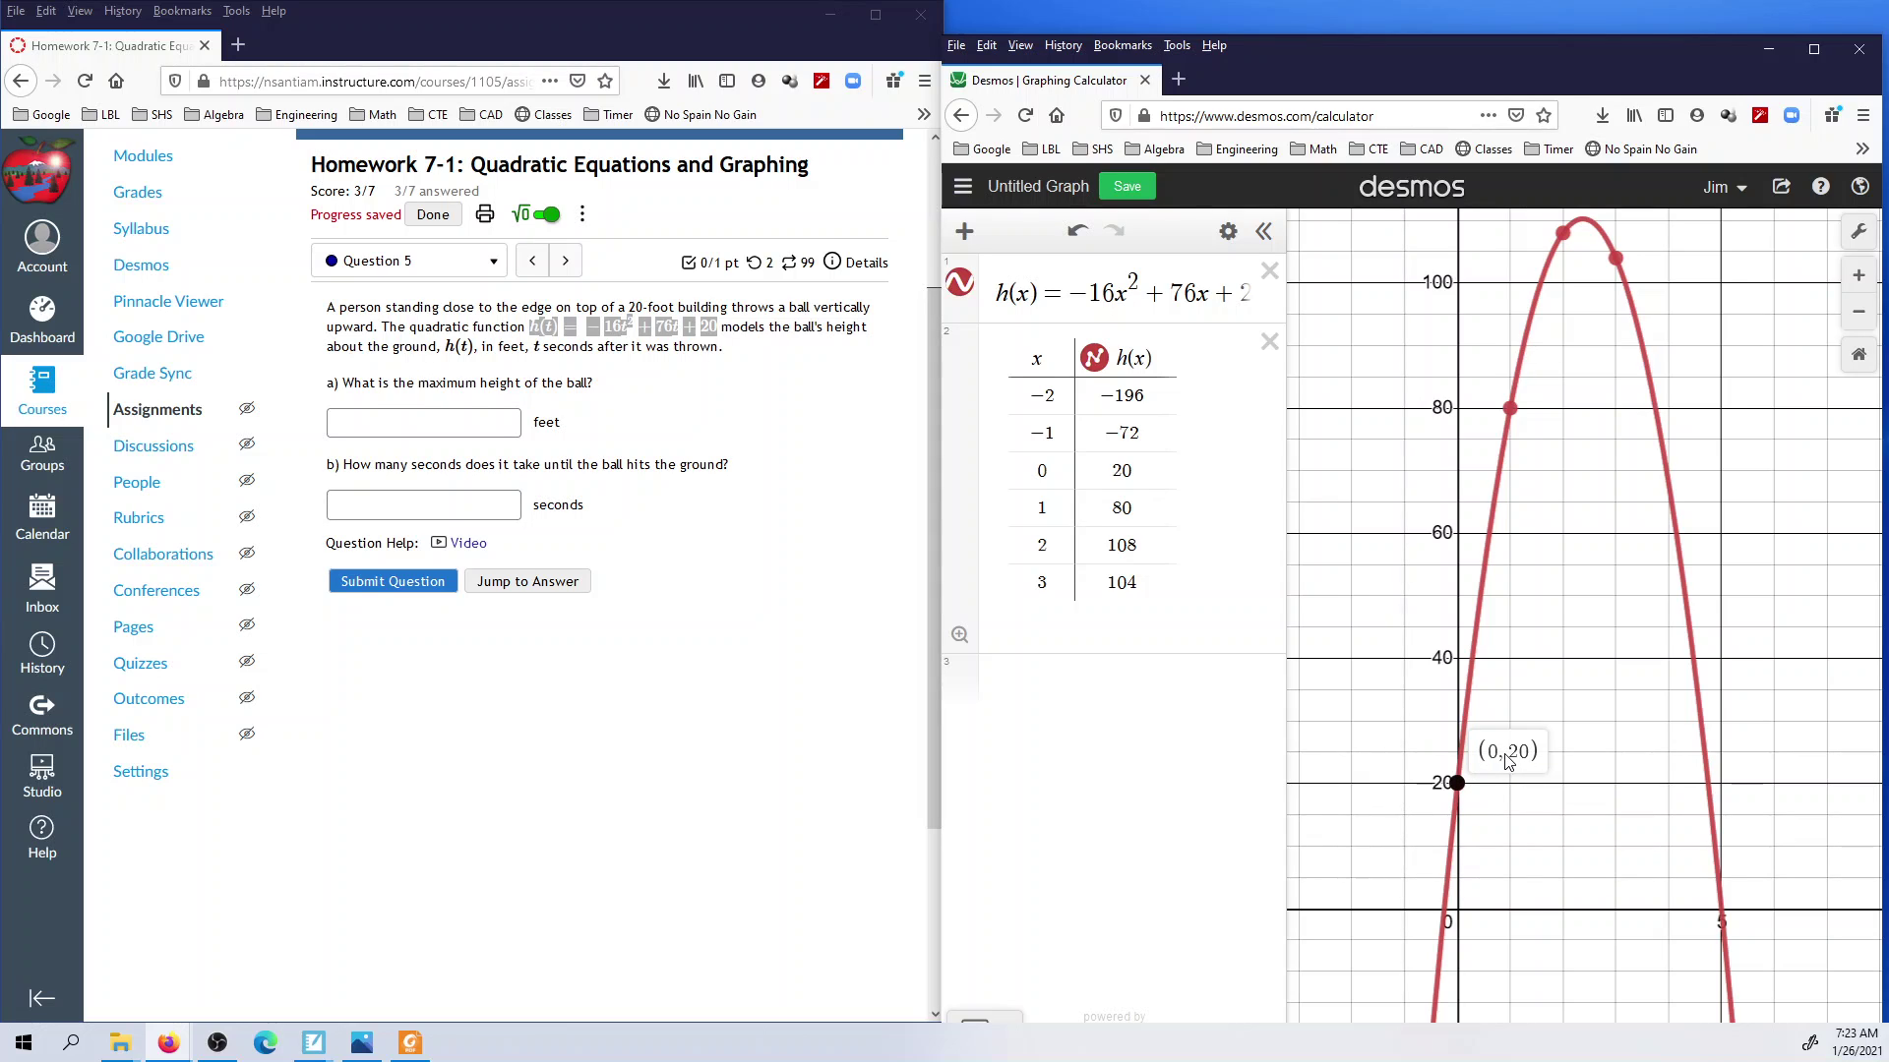
# Step: Show the coordinates of the parabola's vertex and enter 110.25 feet as the ball's maximum height in part a of Question 5
pyautogui.click(702, 333)
pyautogui.moveTo(702, 333); pyautogui.dragTo(719, 330)
pyautogui.click(743, 439)
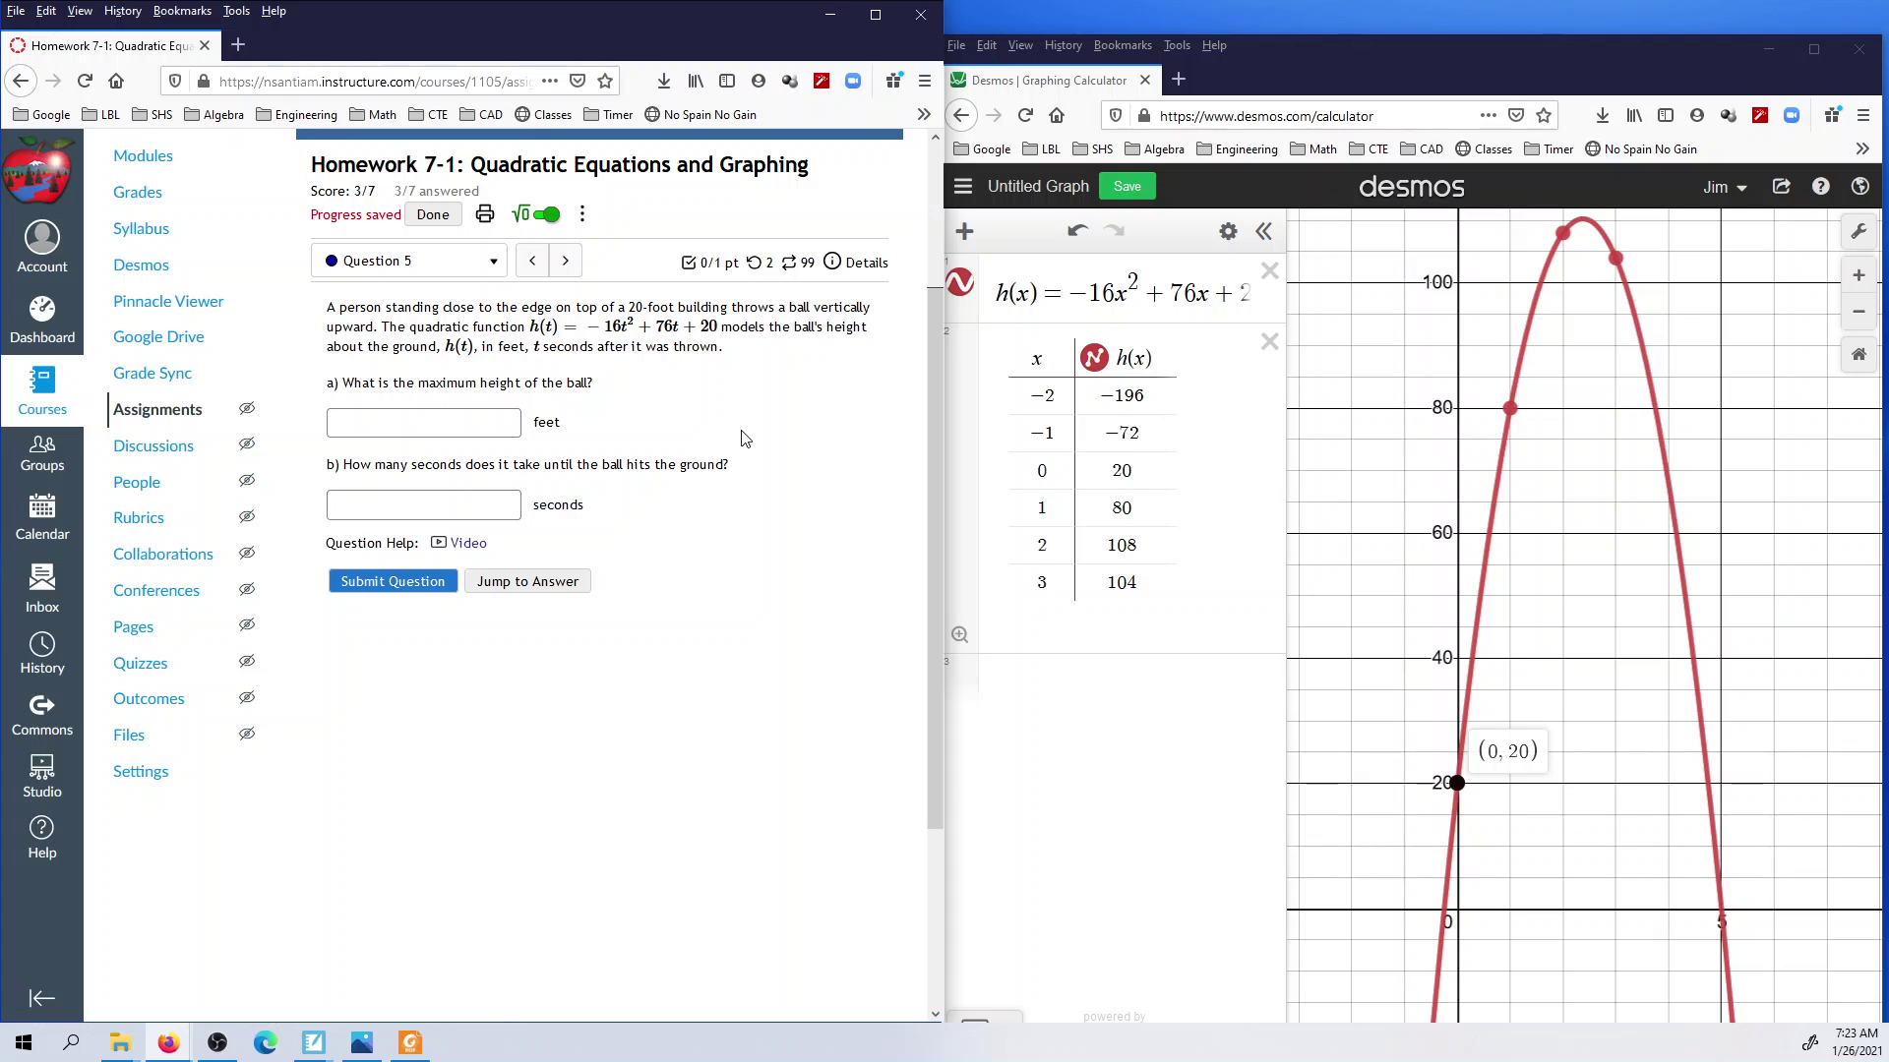
pyautogui.click(497, 424)
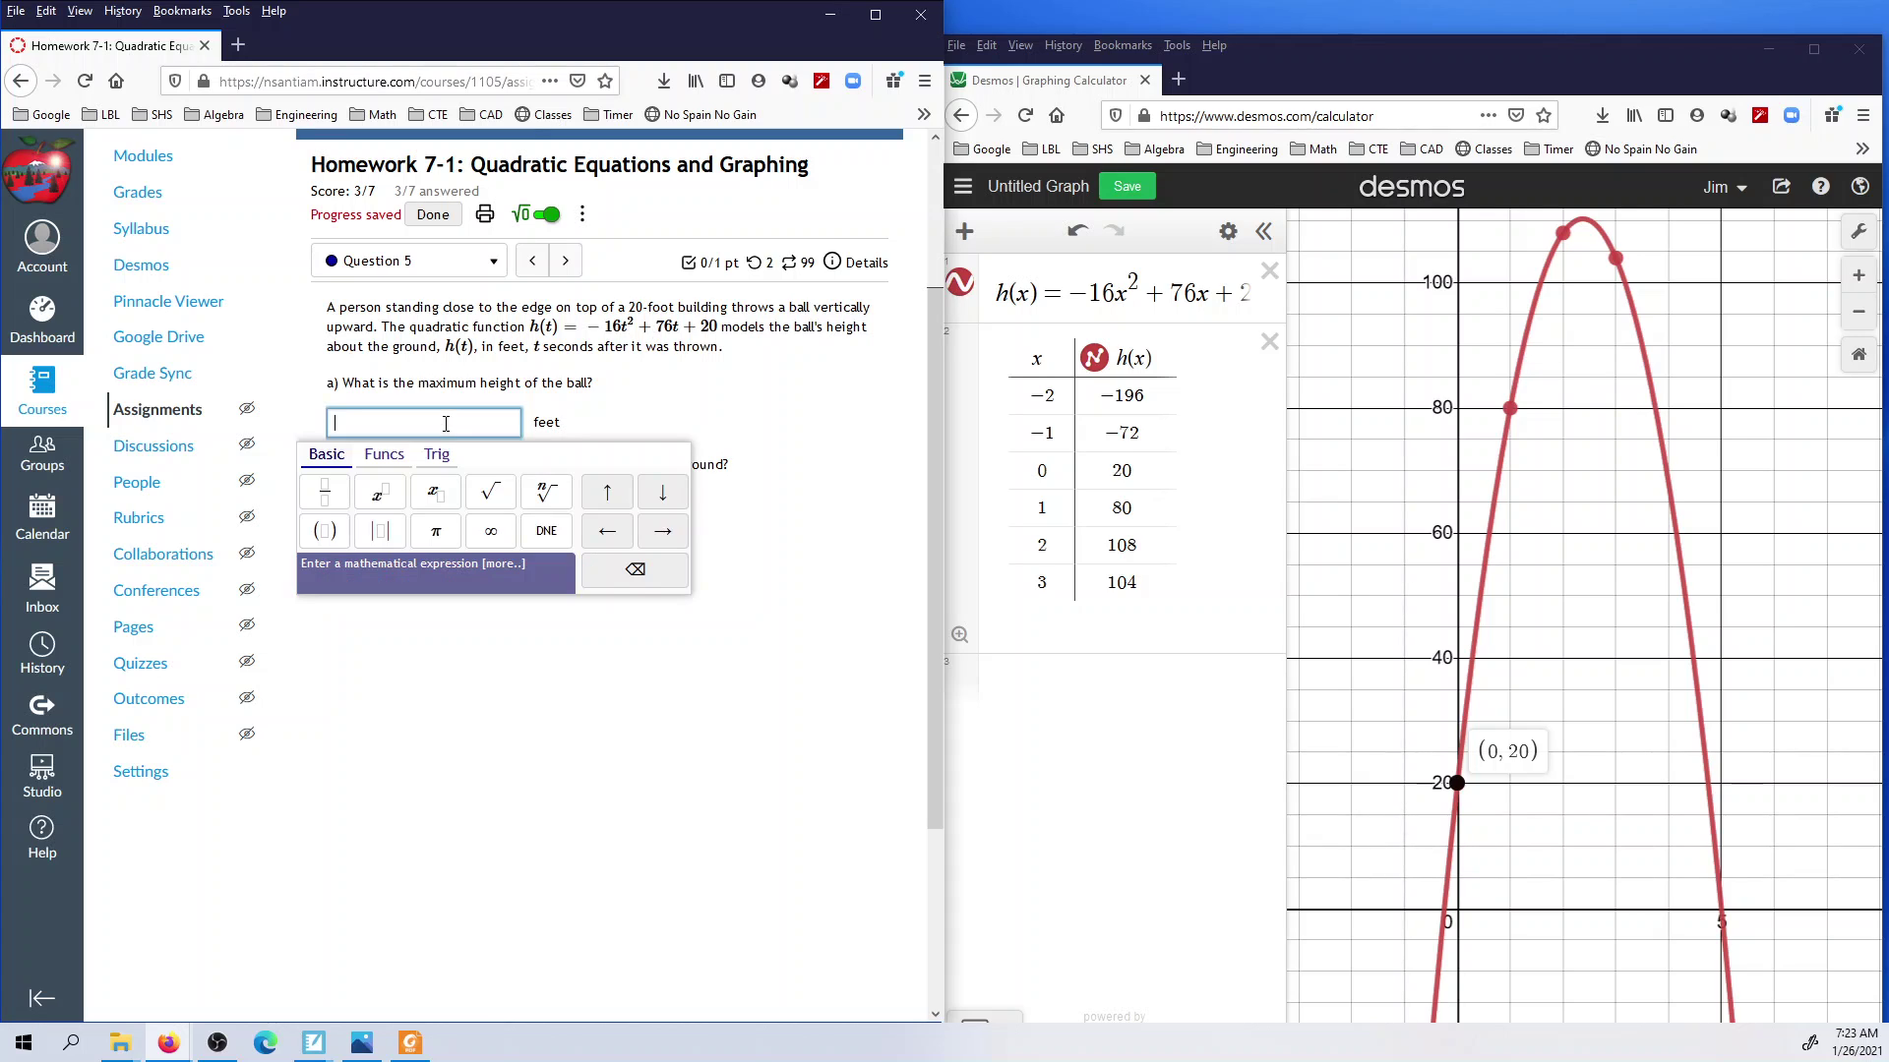
pyautogui.click(1586, 226)
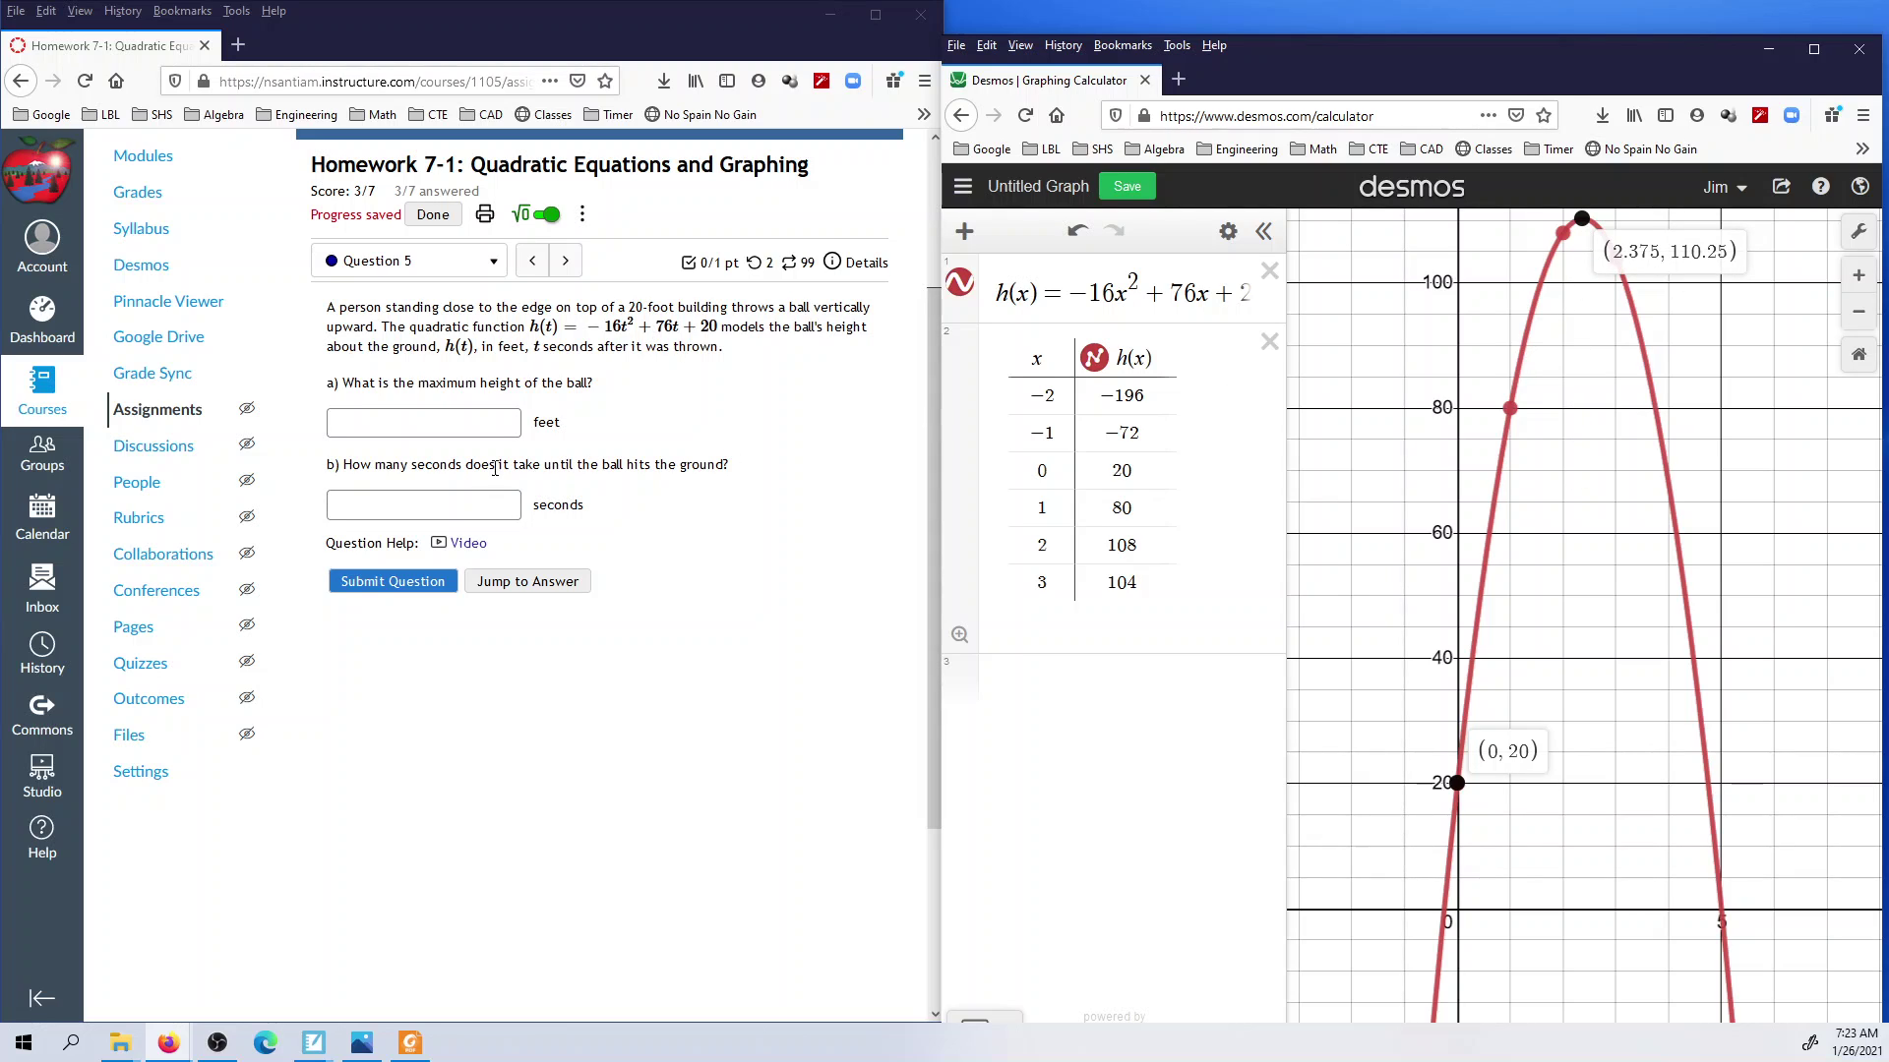
pyautogui.click(403, 428)
pyautogui.write('110.25')
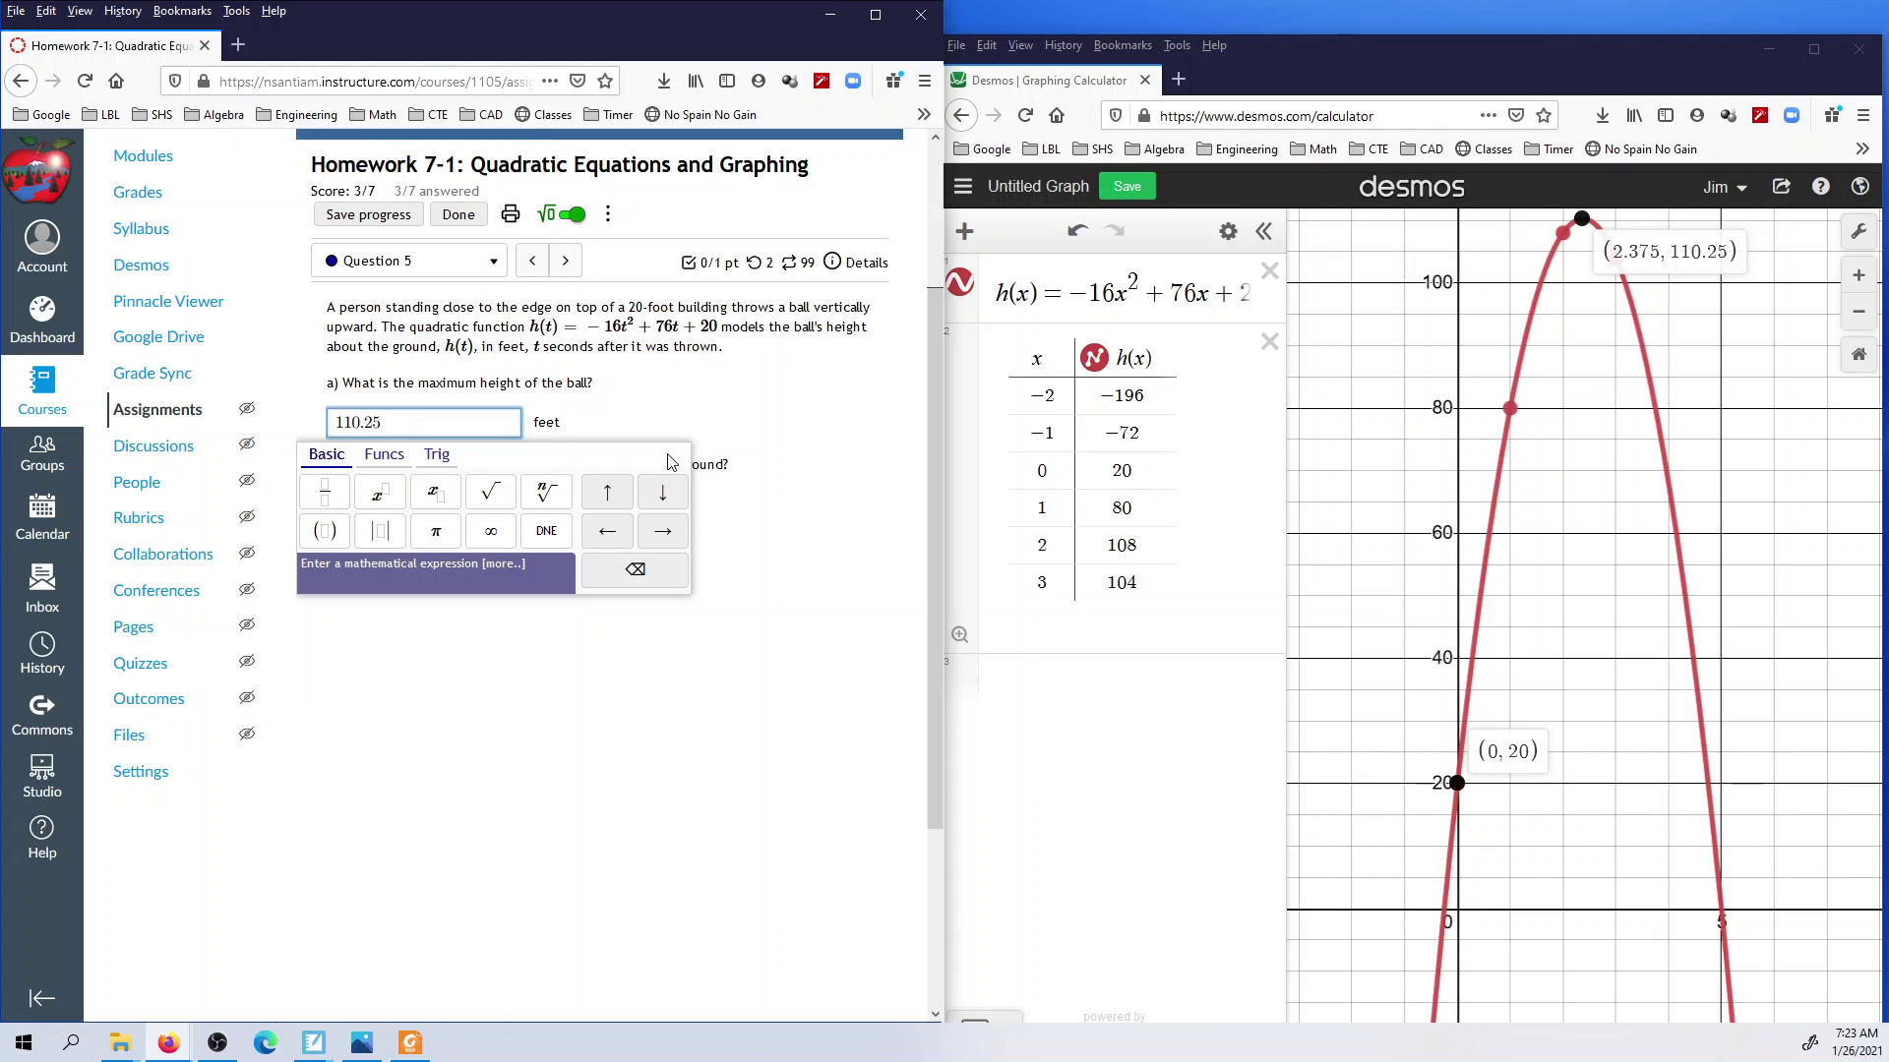
pyautogui.click(721, 429)
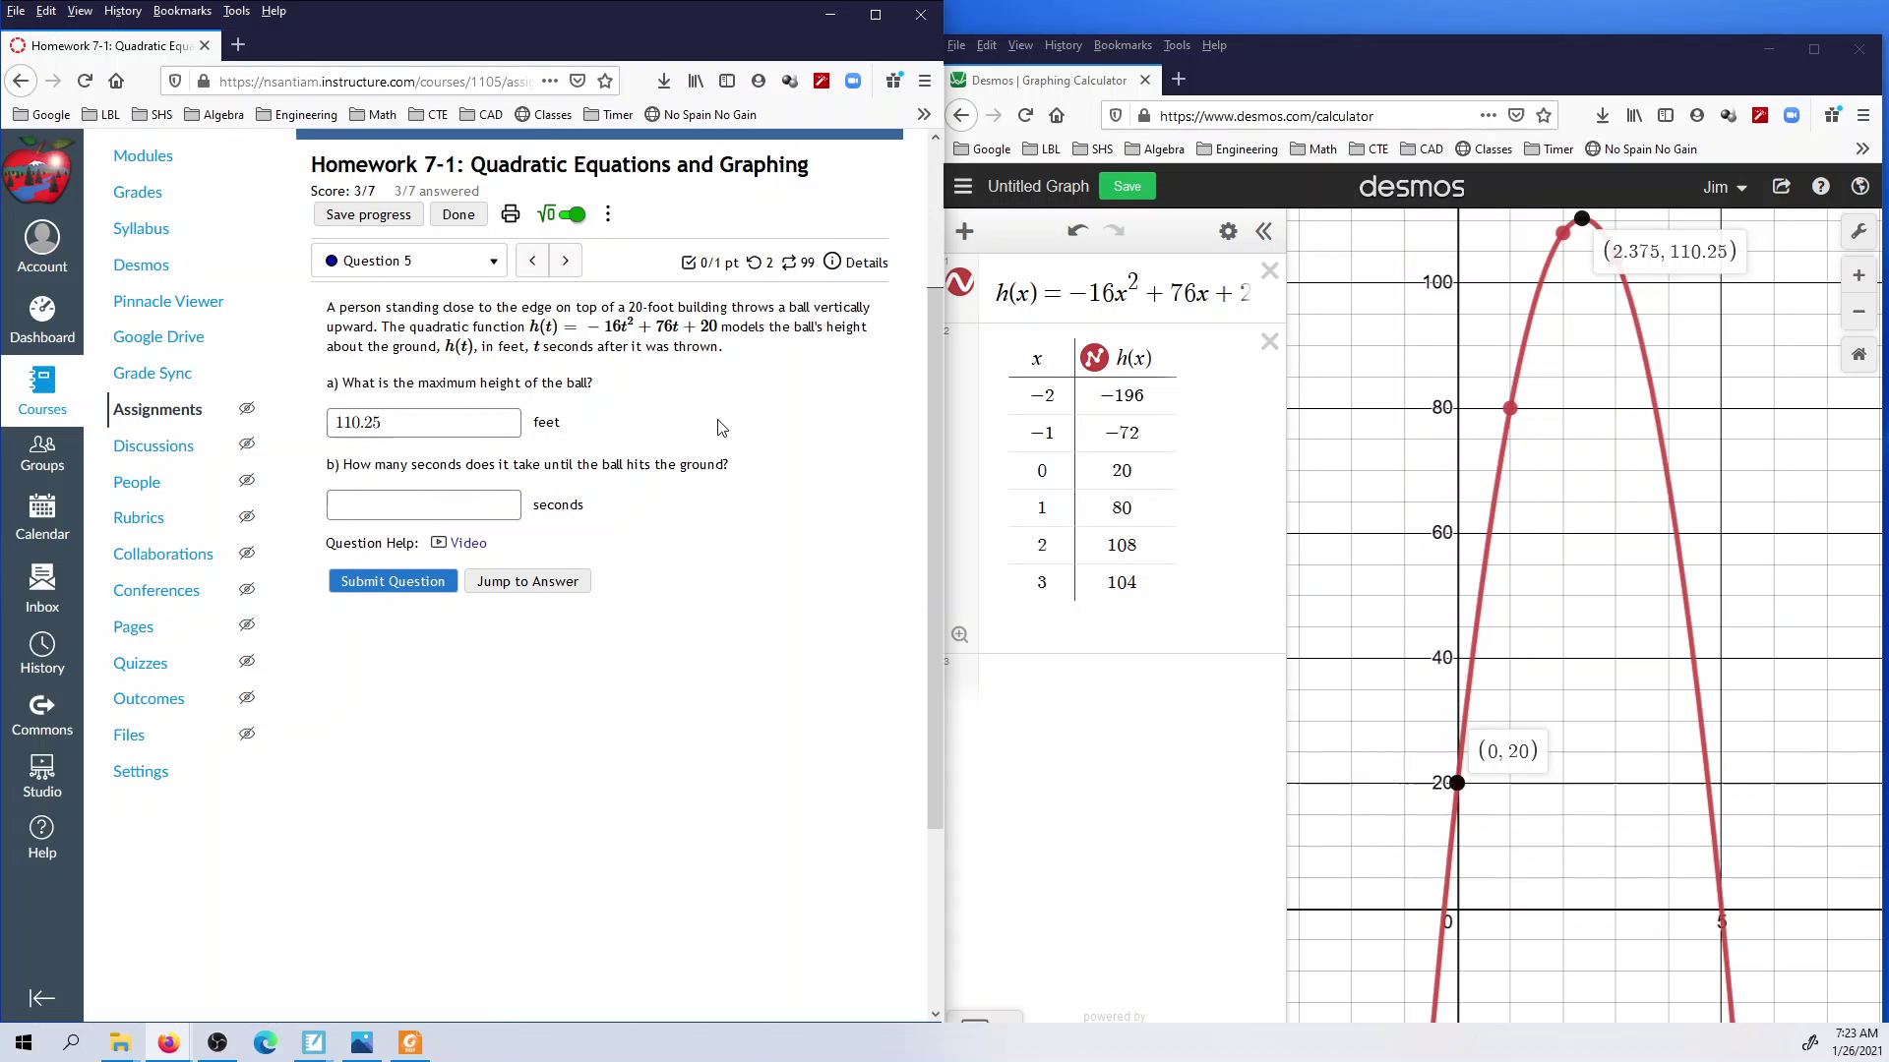
# Step: Show the coordinates of the parabola's positive x-intercept and enter 5 seconds as the landing time in part b
pyautogui.click(431, 501)
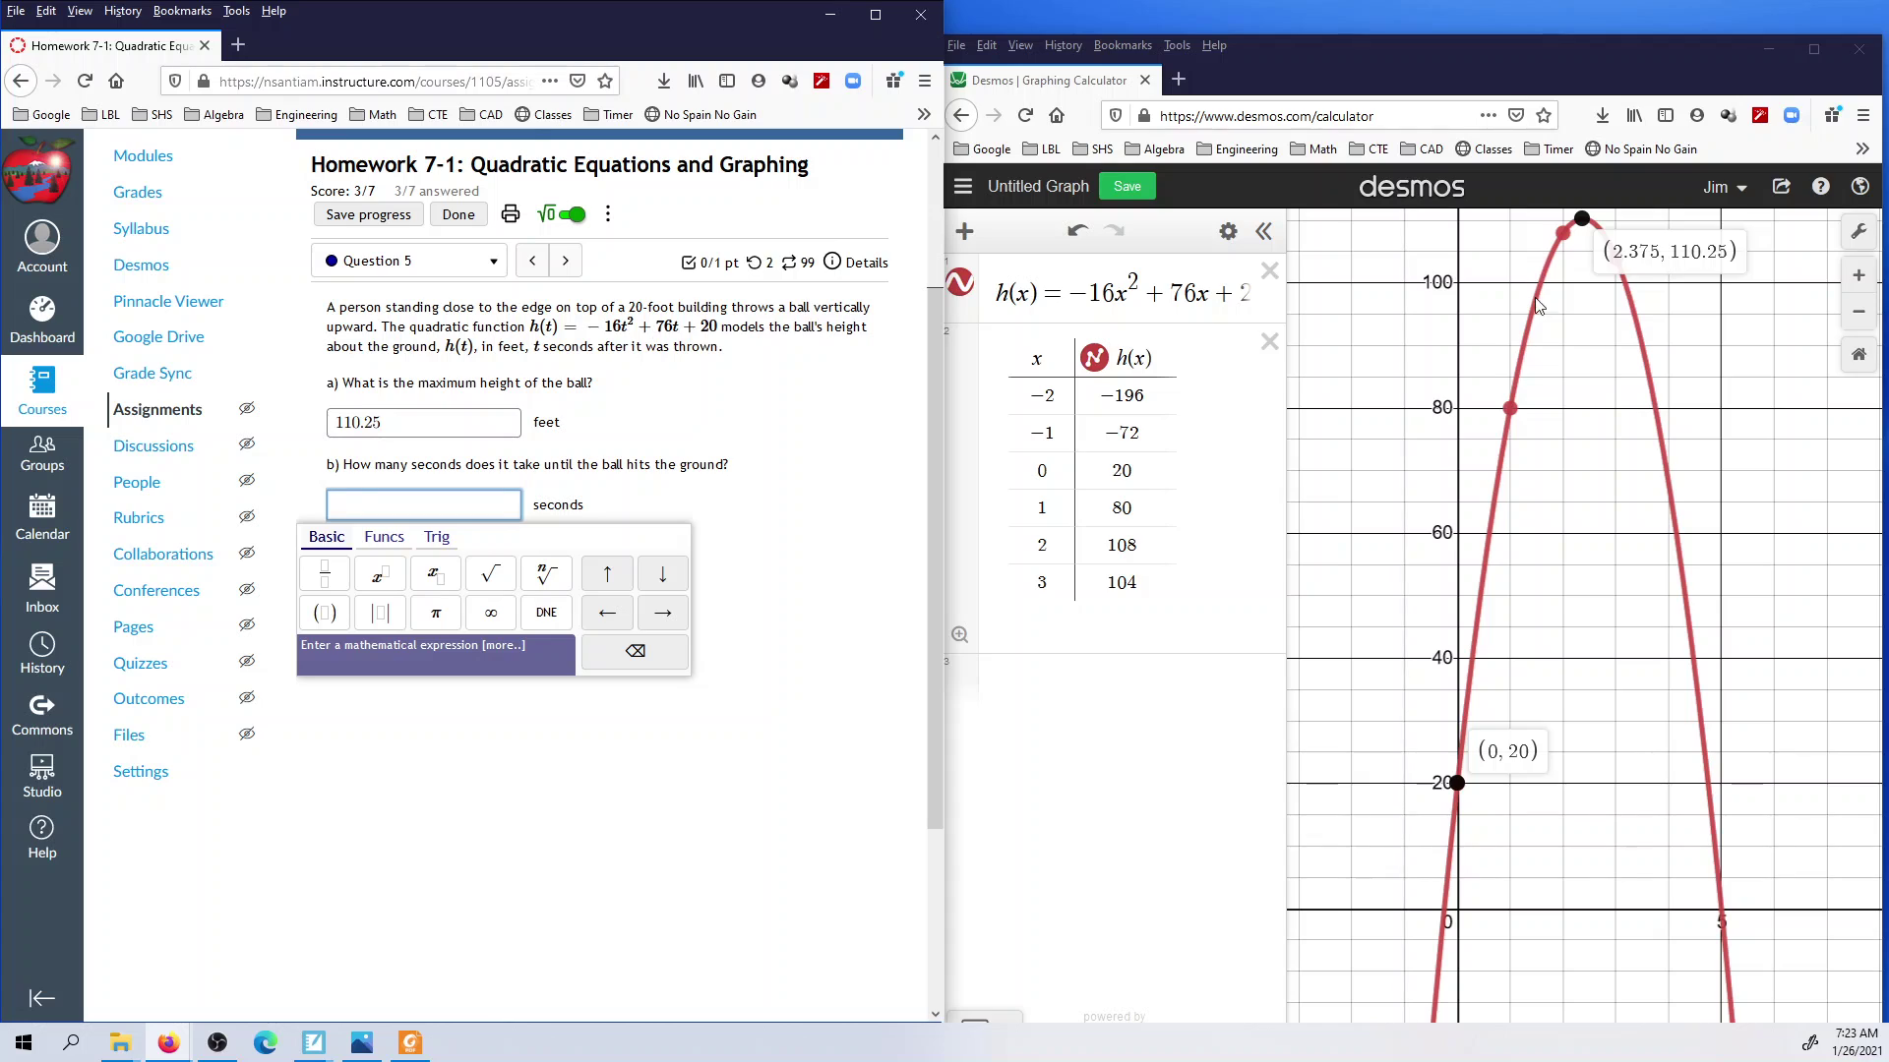
pyautogui.click(1722, 903)
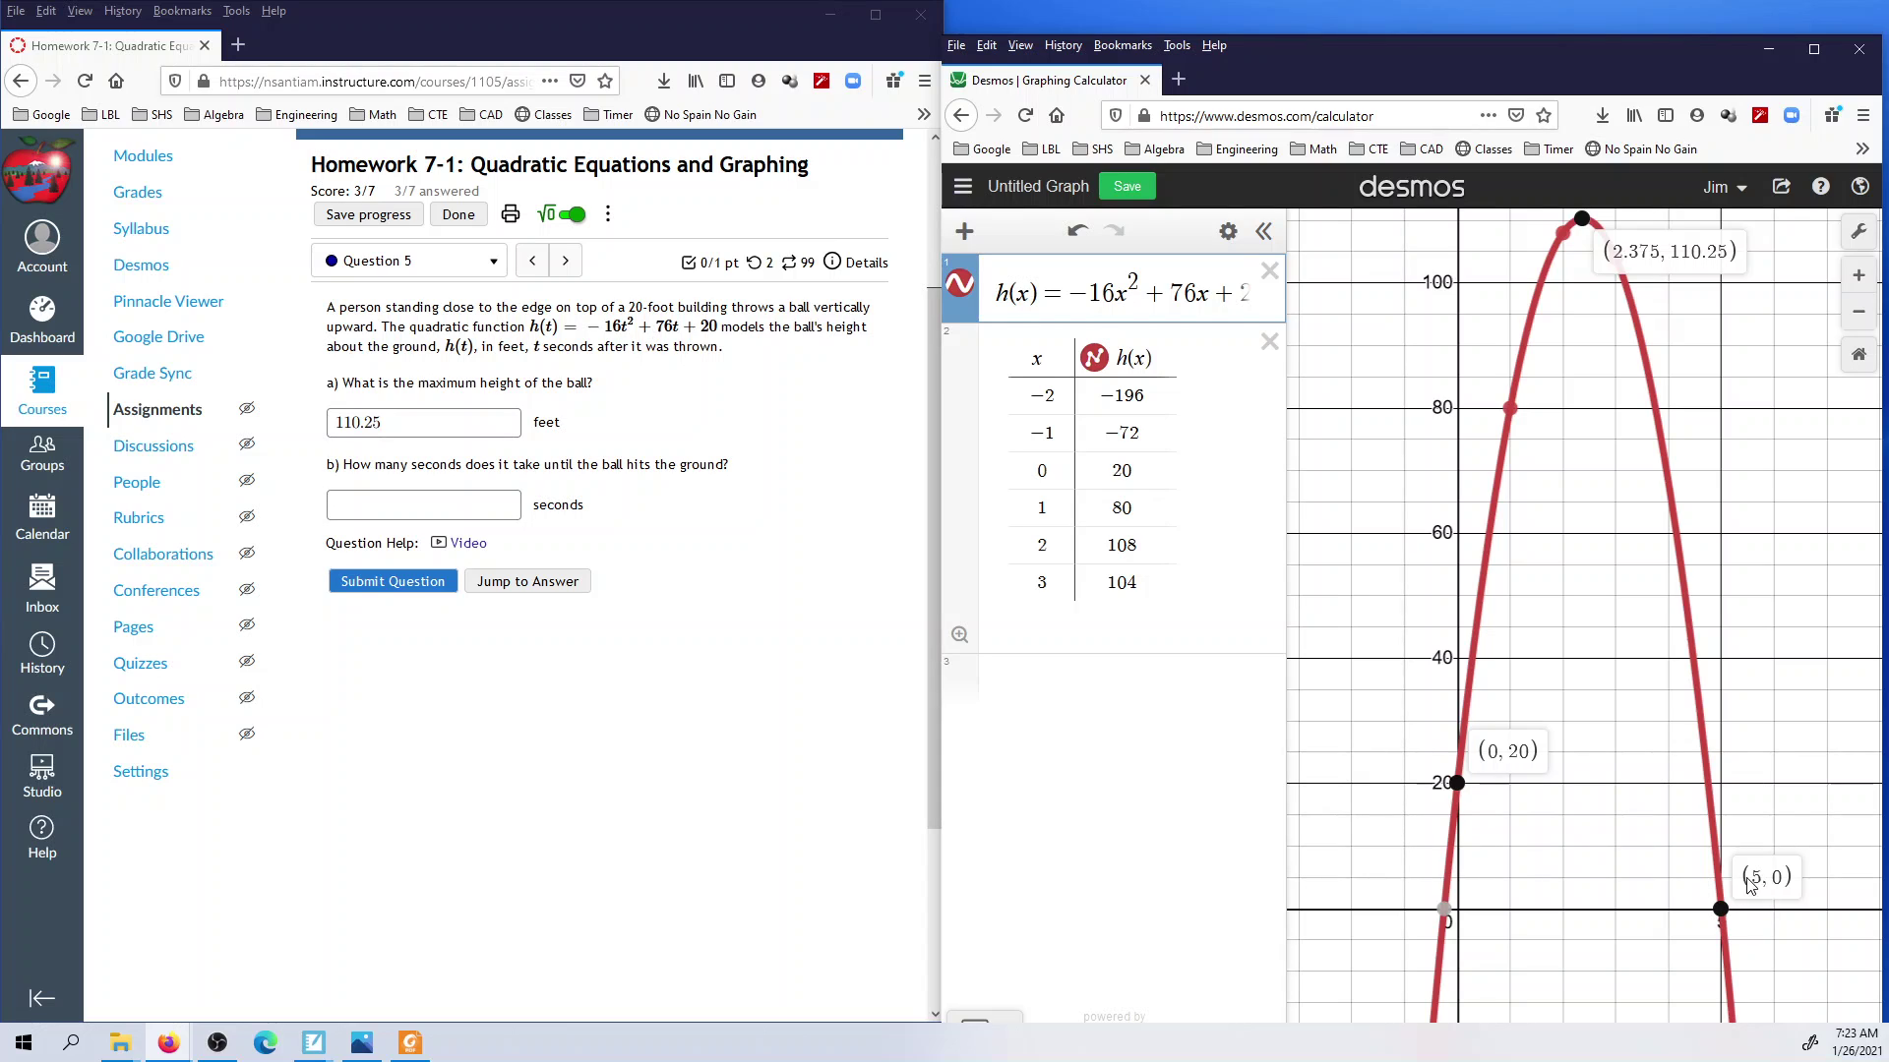
pyautogui.click(353, 498)
pyautogui.write('5')
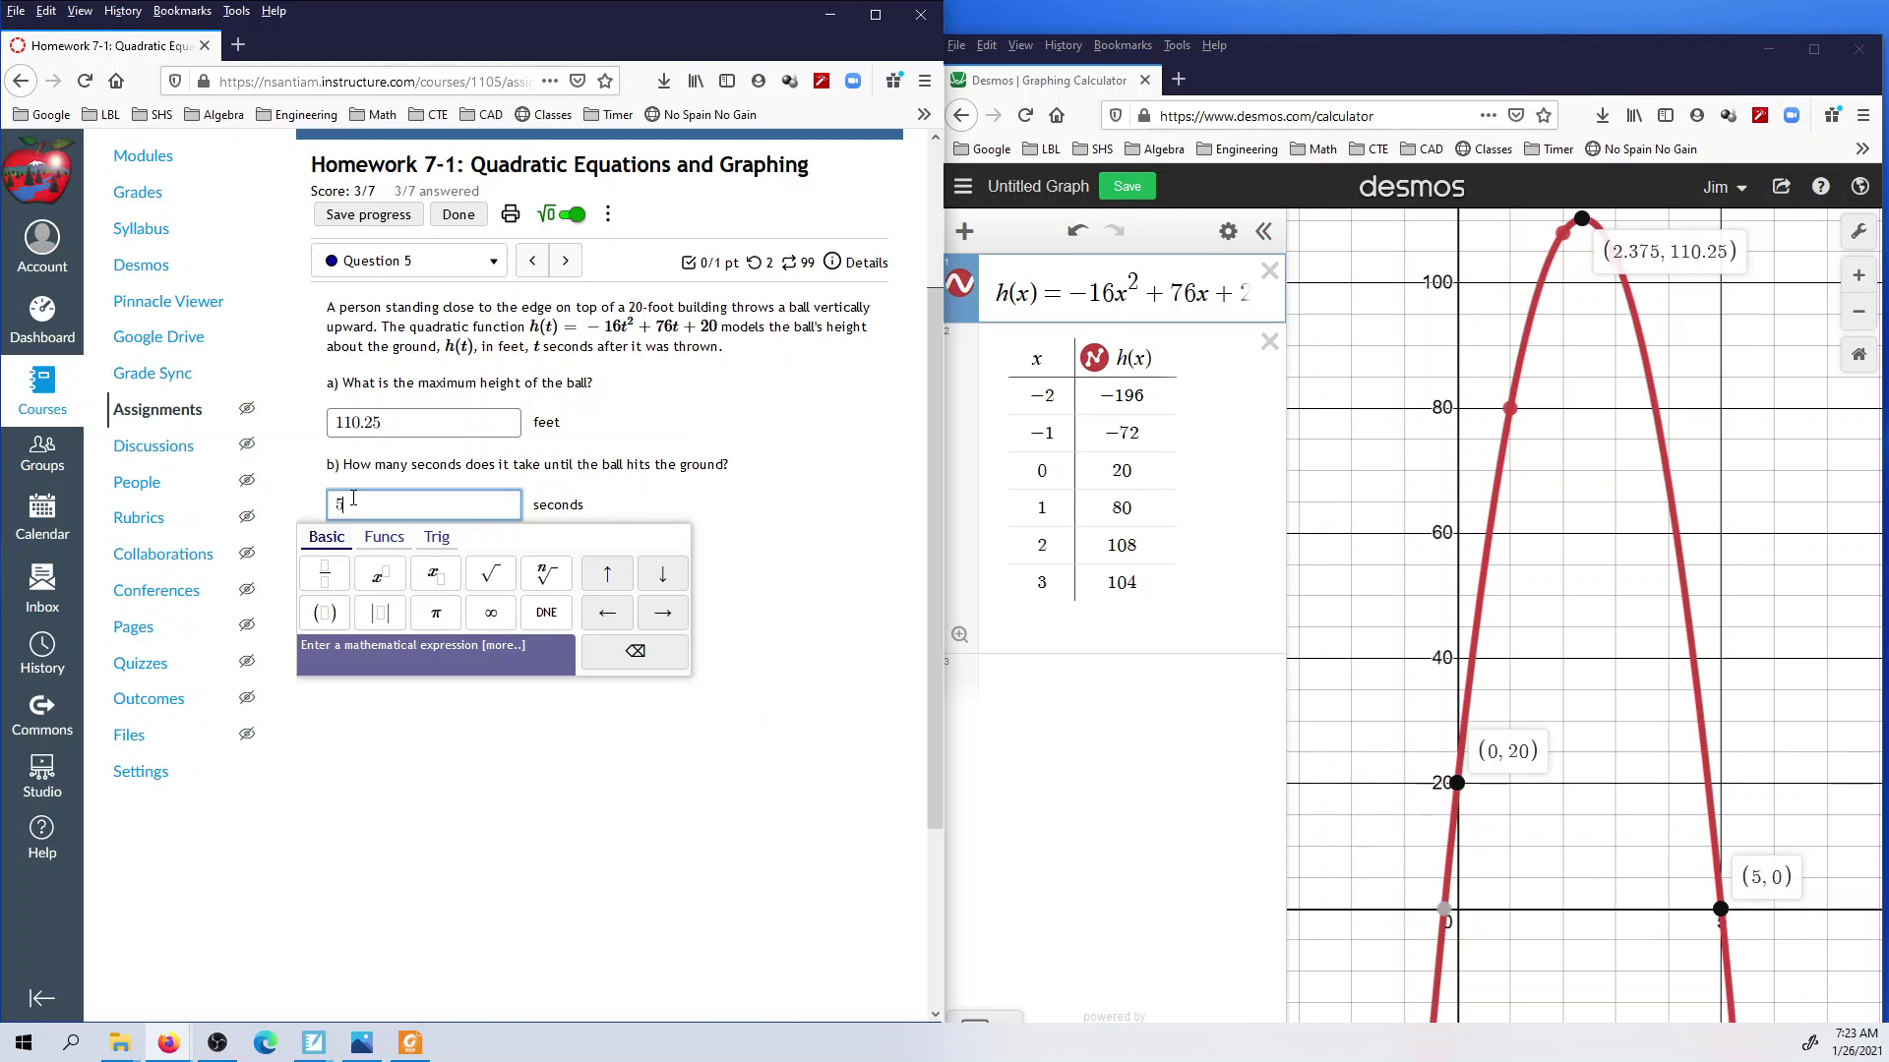
pyautogui.click(780, 496)
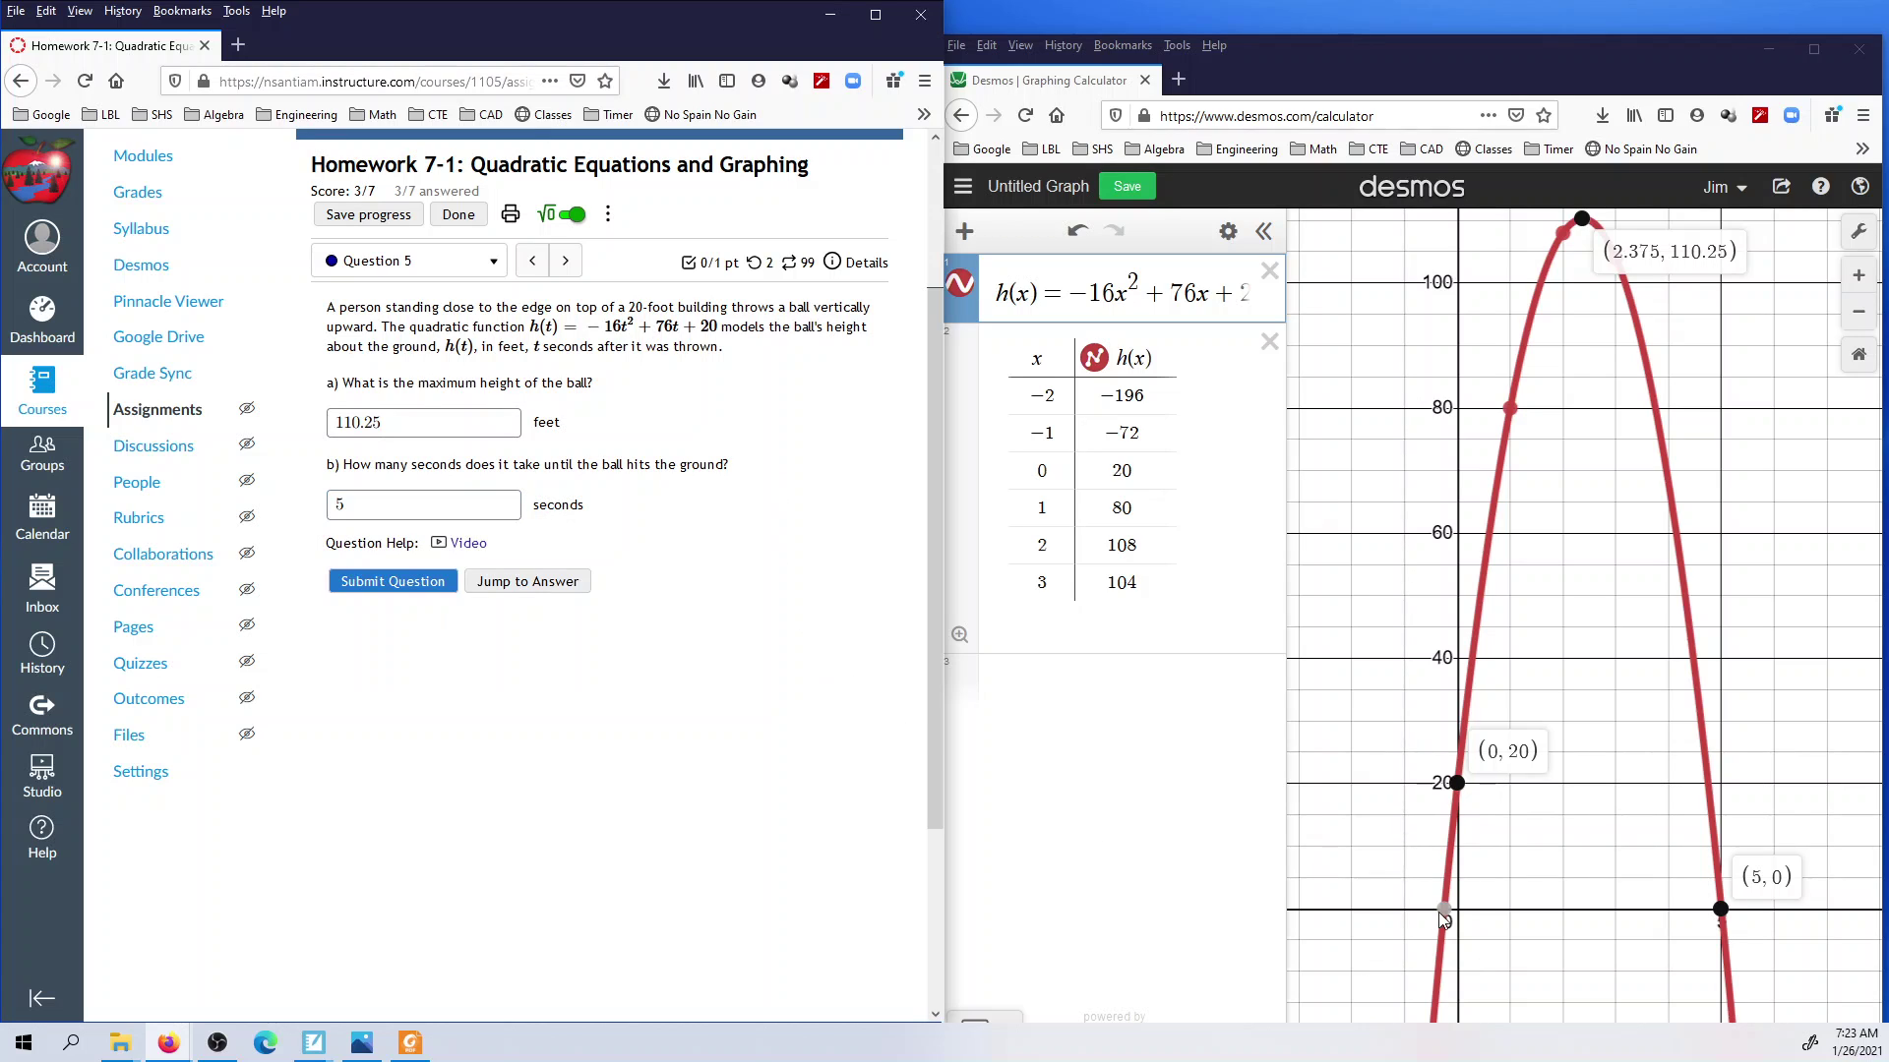
# Step: Examine the parabola's x-intercepts, y-intercept and vertex against the function's equation
pyautogui.moveTo(1445, 912)
pyautogui.moveTo(1461, 793)
pyautogui.click(1148, 289)
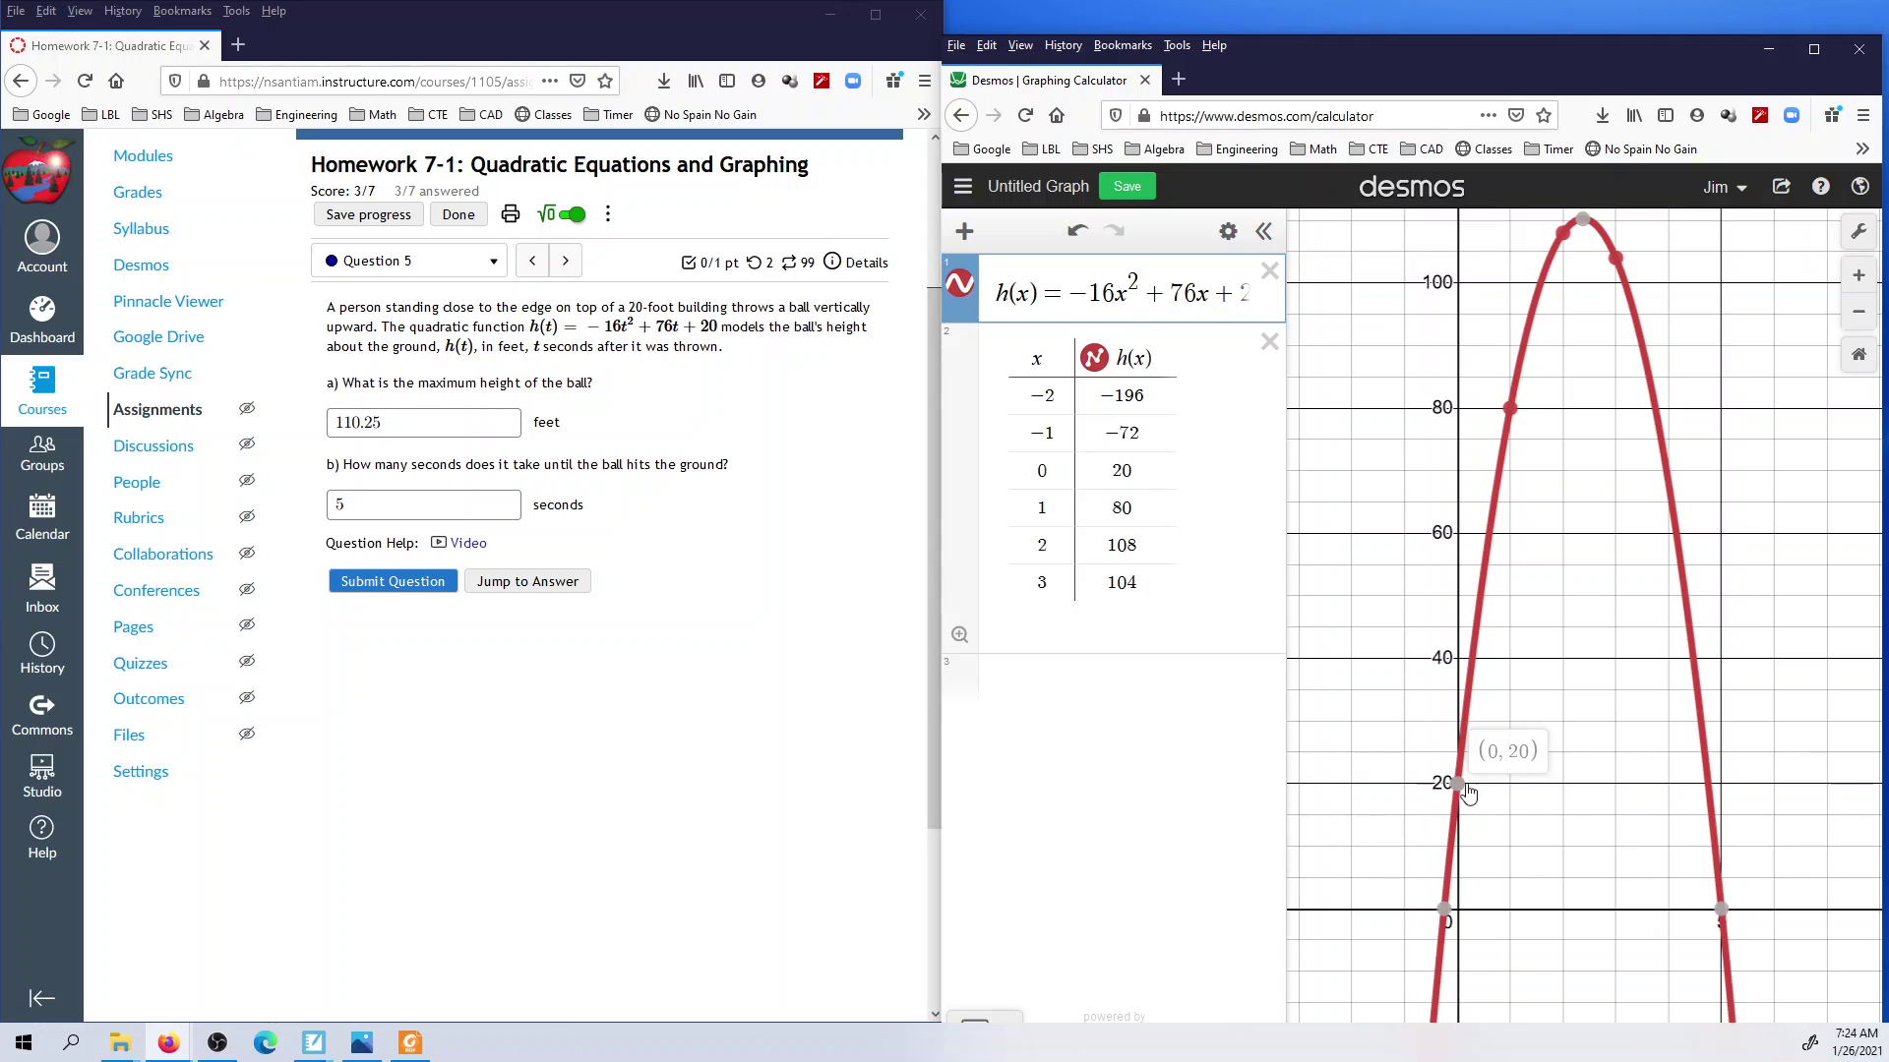
pyautogui.moveTo(1725, 914)
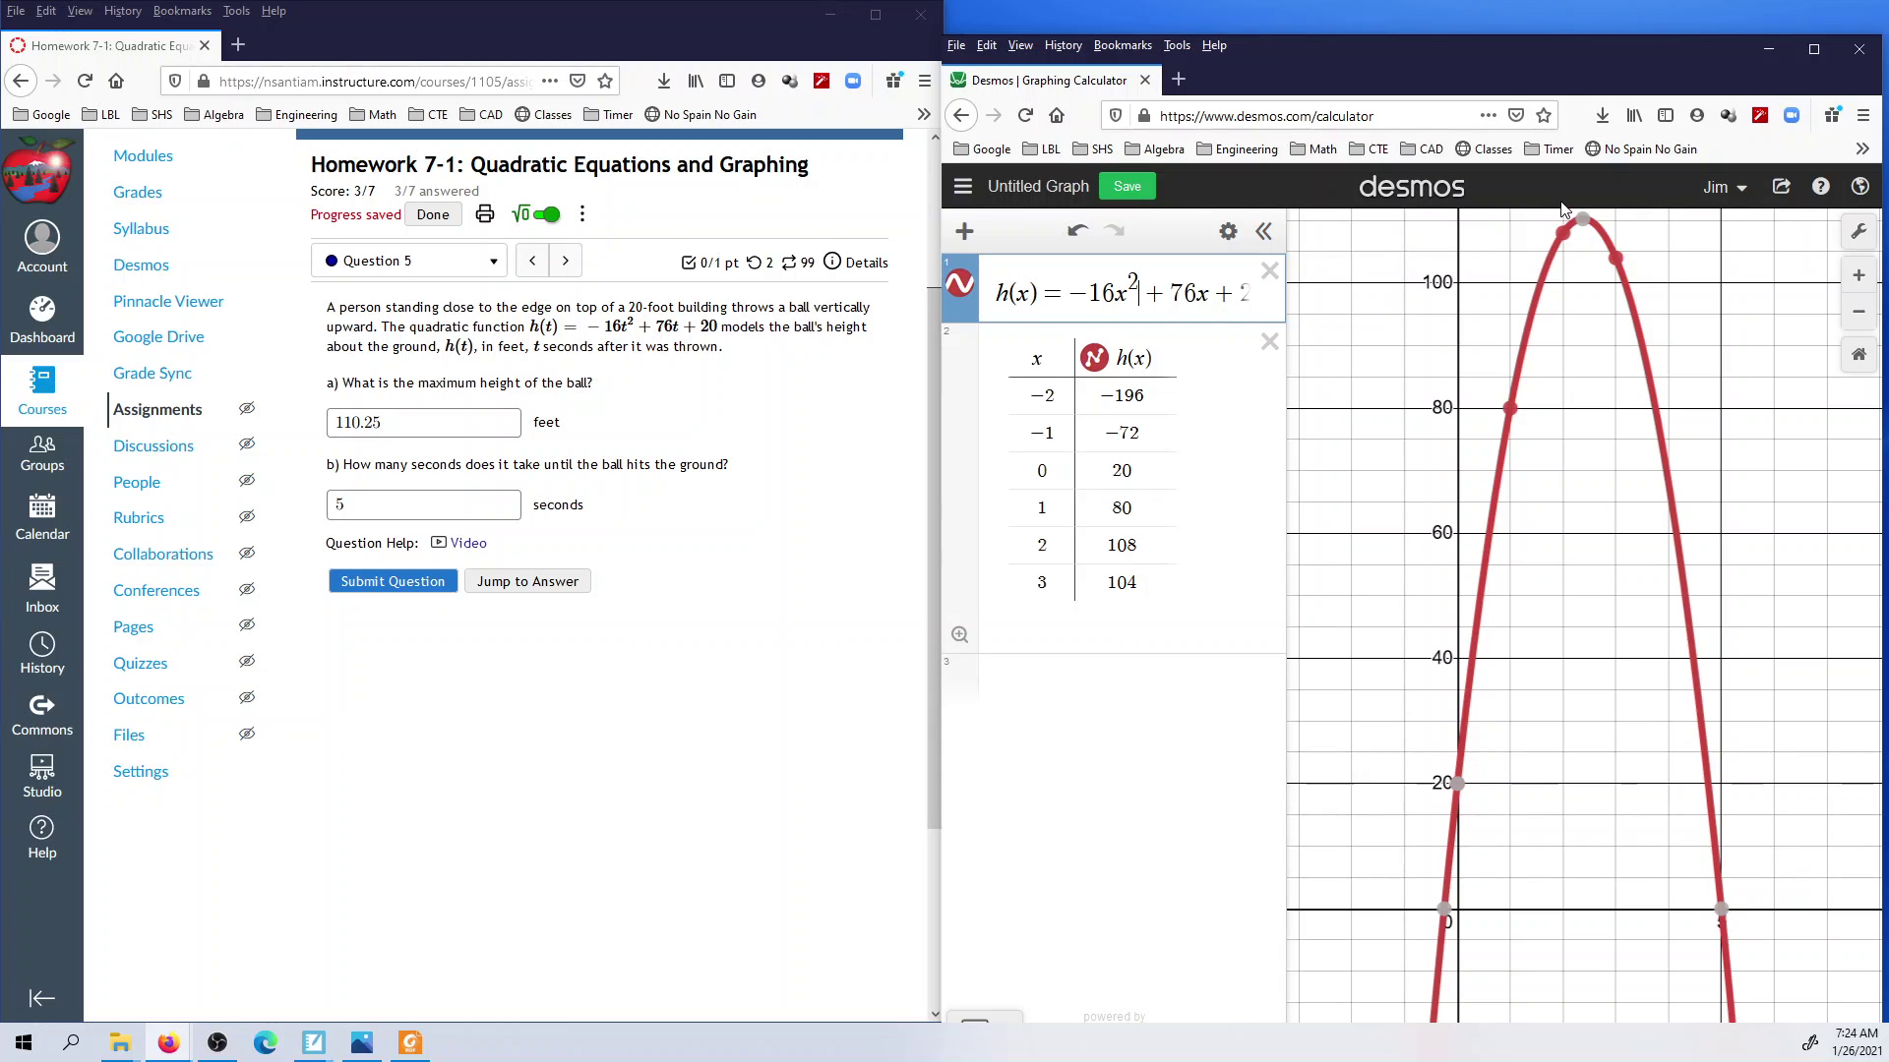
pyautogui.moveTo(1581, 221)
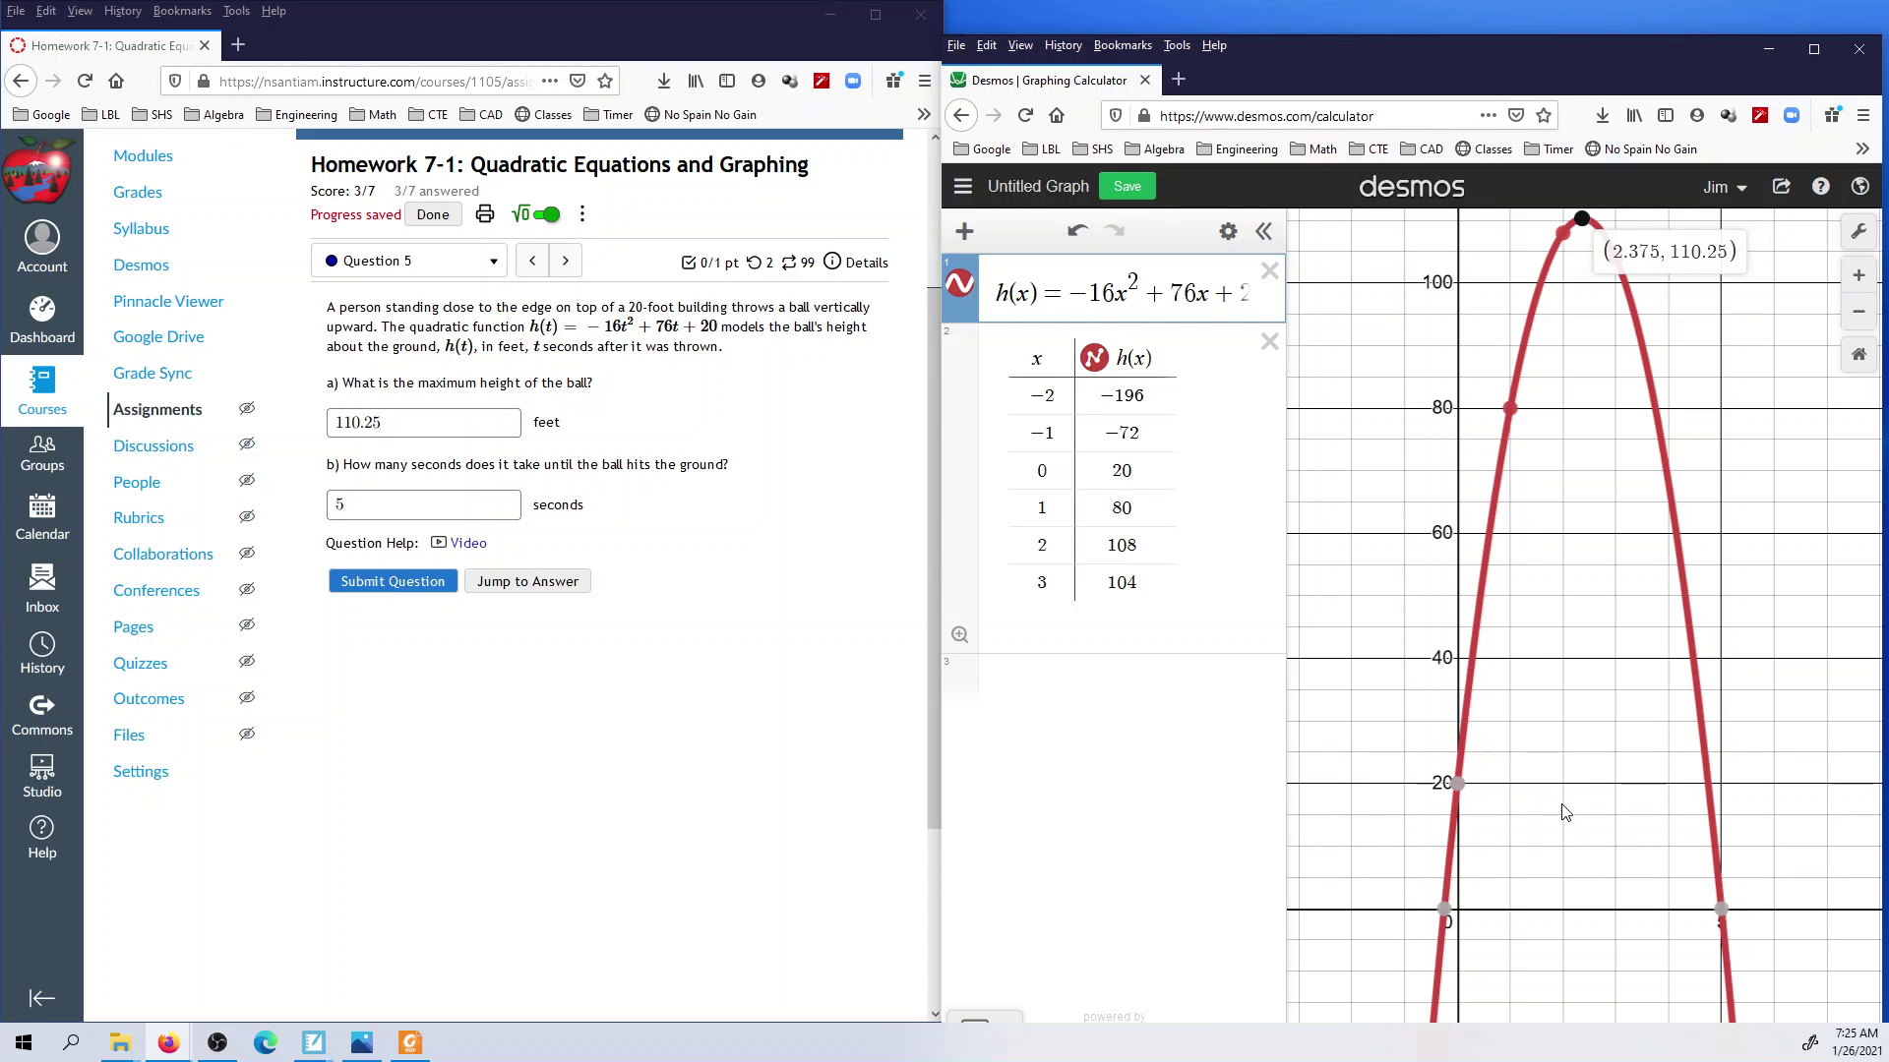
# Step: Open Question 6 and submit -4,4 as the solutions of P(x) = -6
pyautogui.click(566, 260)
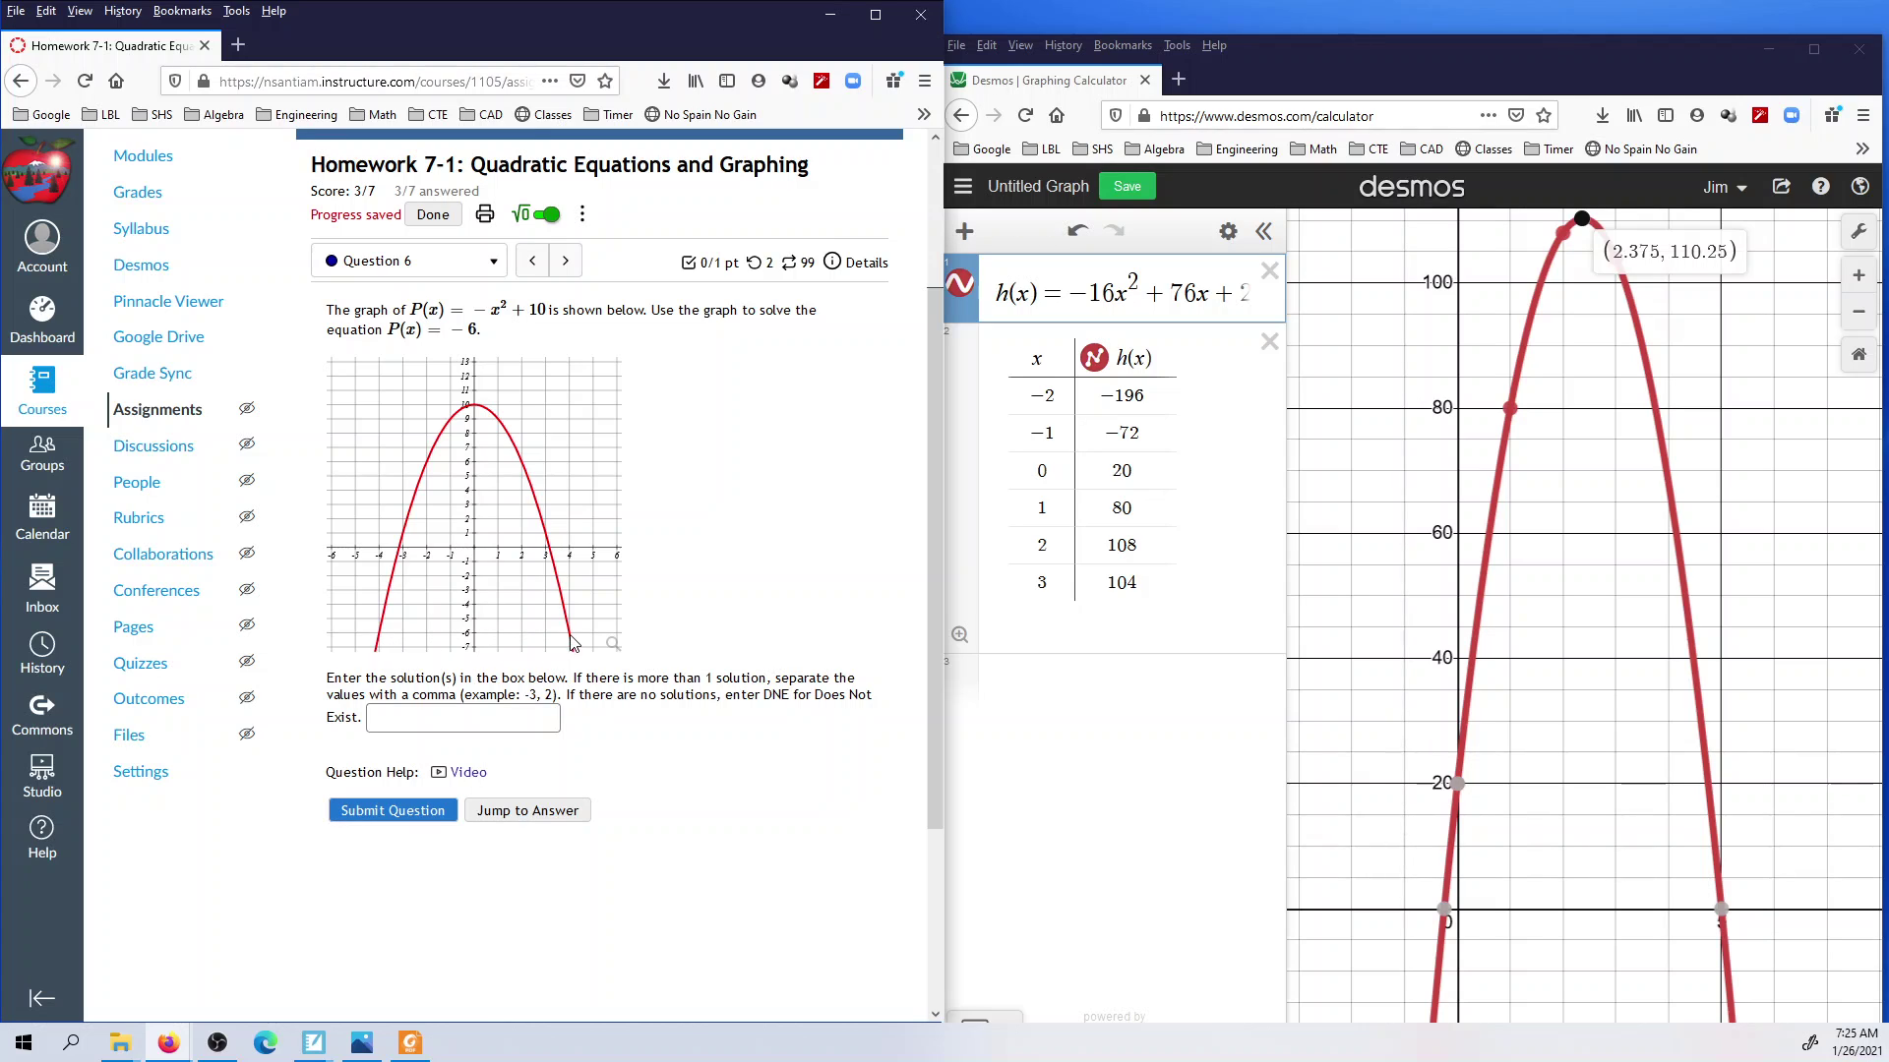
pyautogui.click(425, 719)
pyautogui.write('-4')
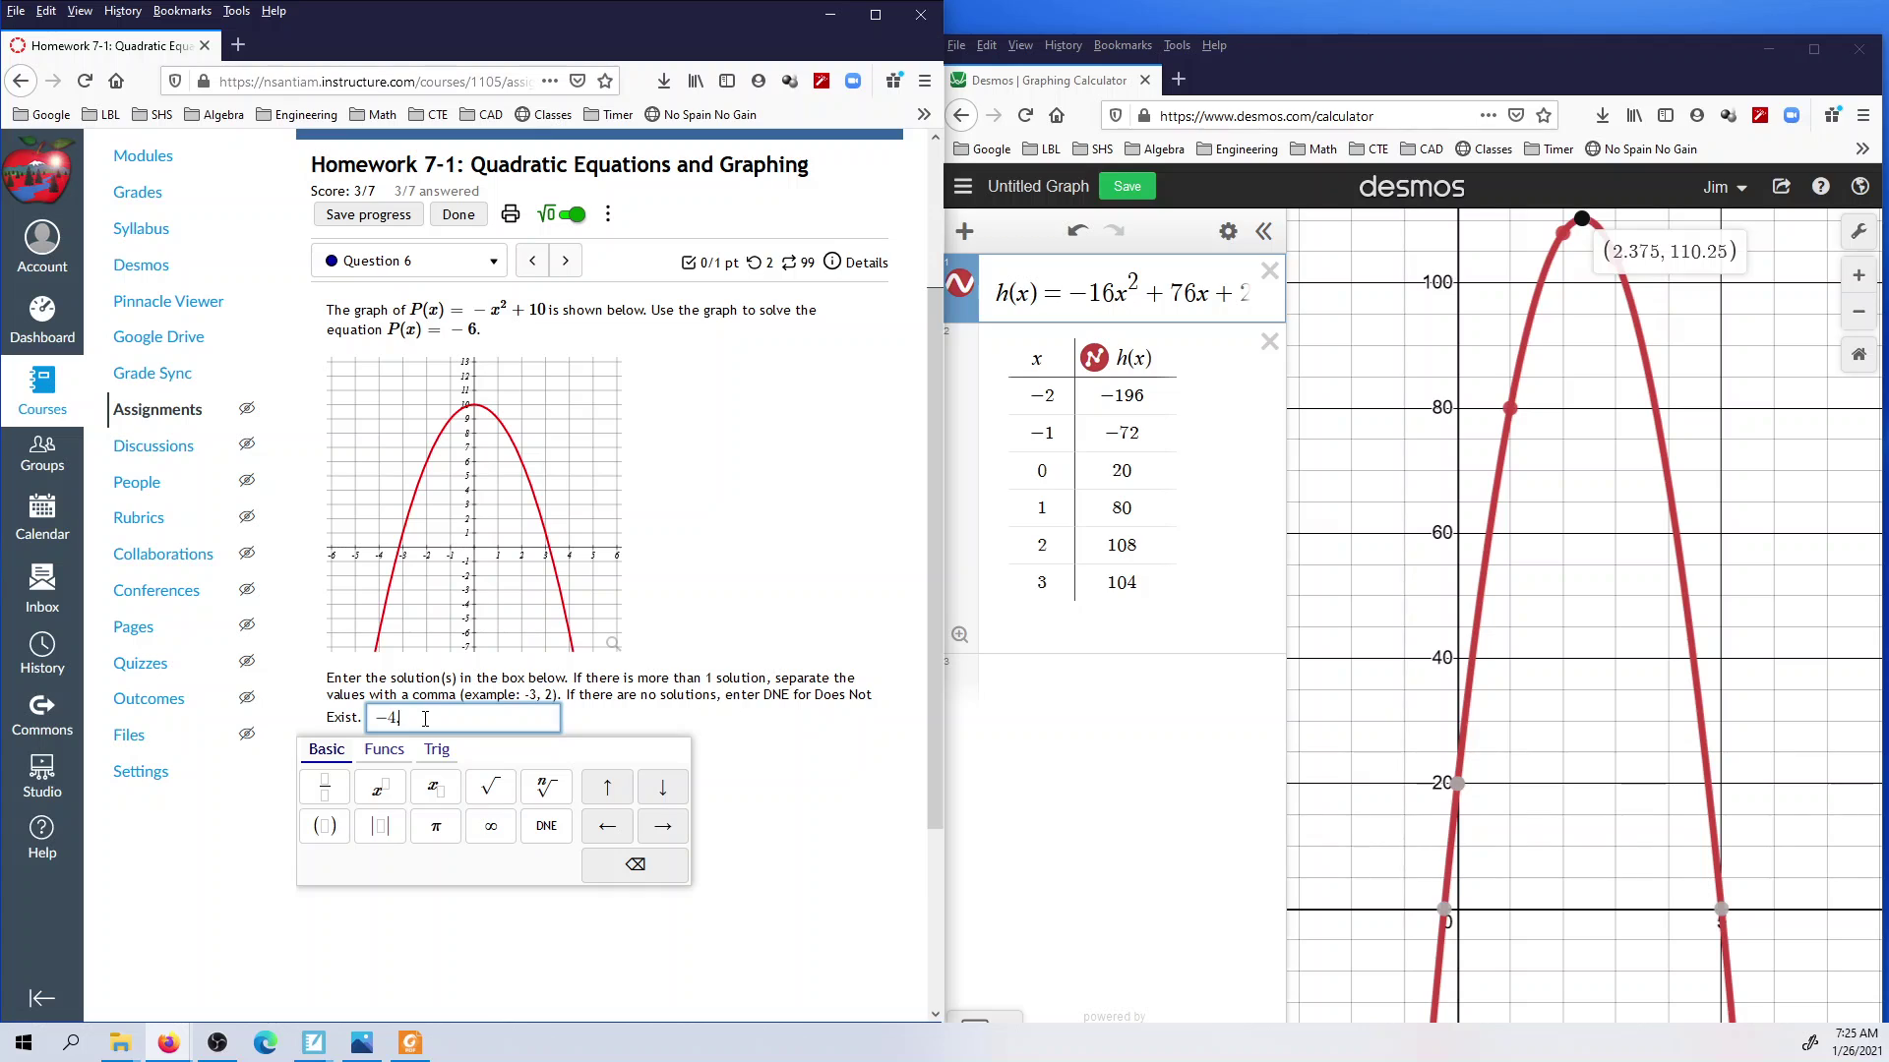
pyautogui.click(756, 618)
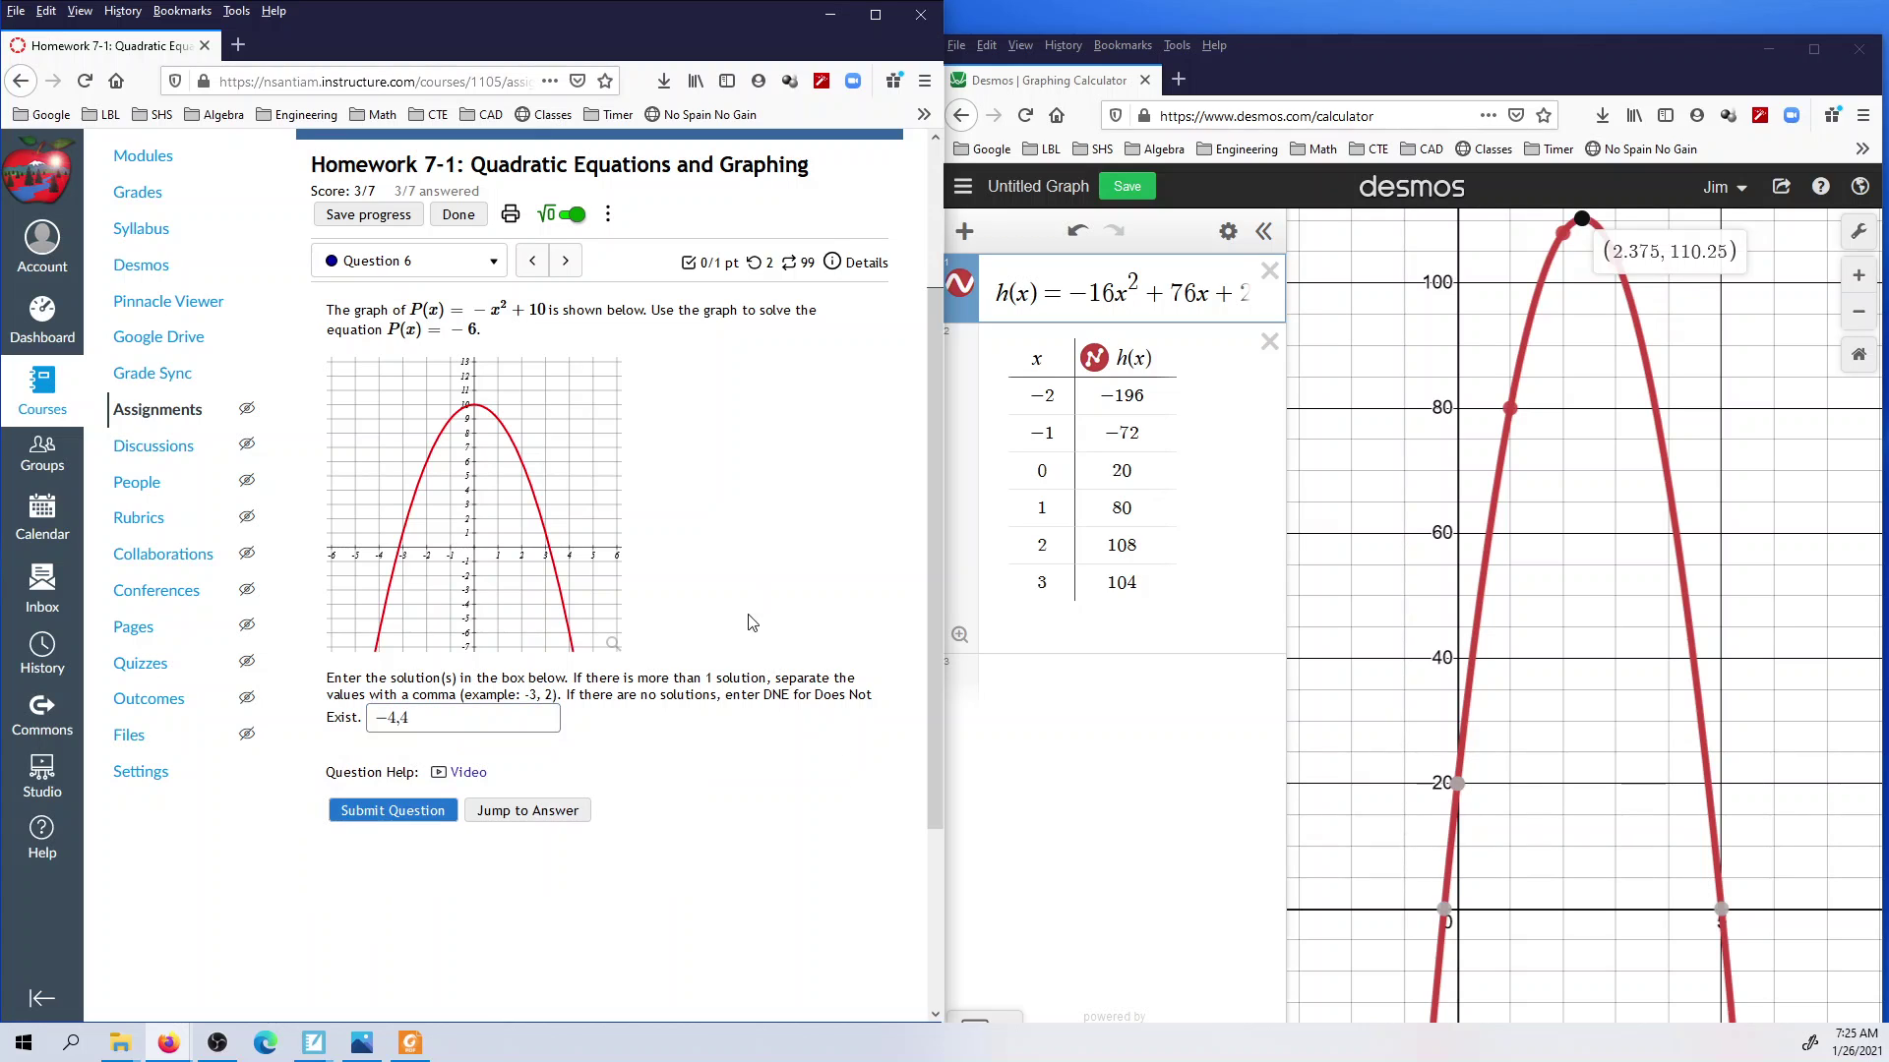
pyautogui.click(391, 813)
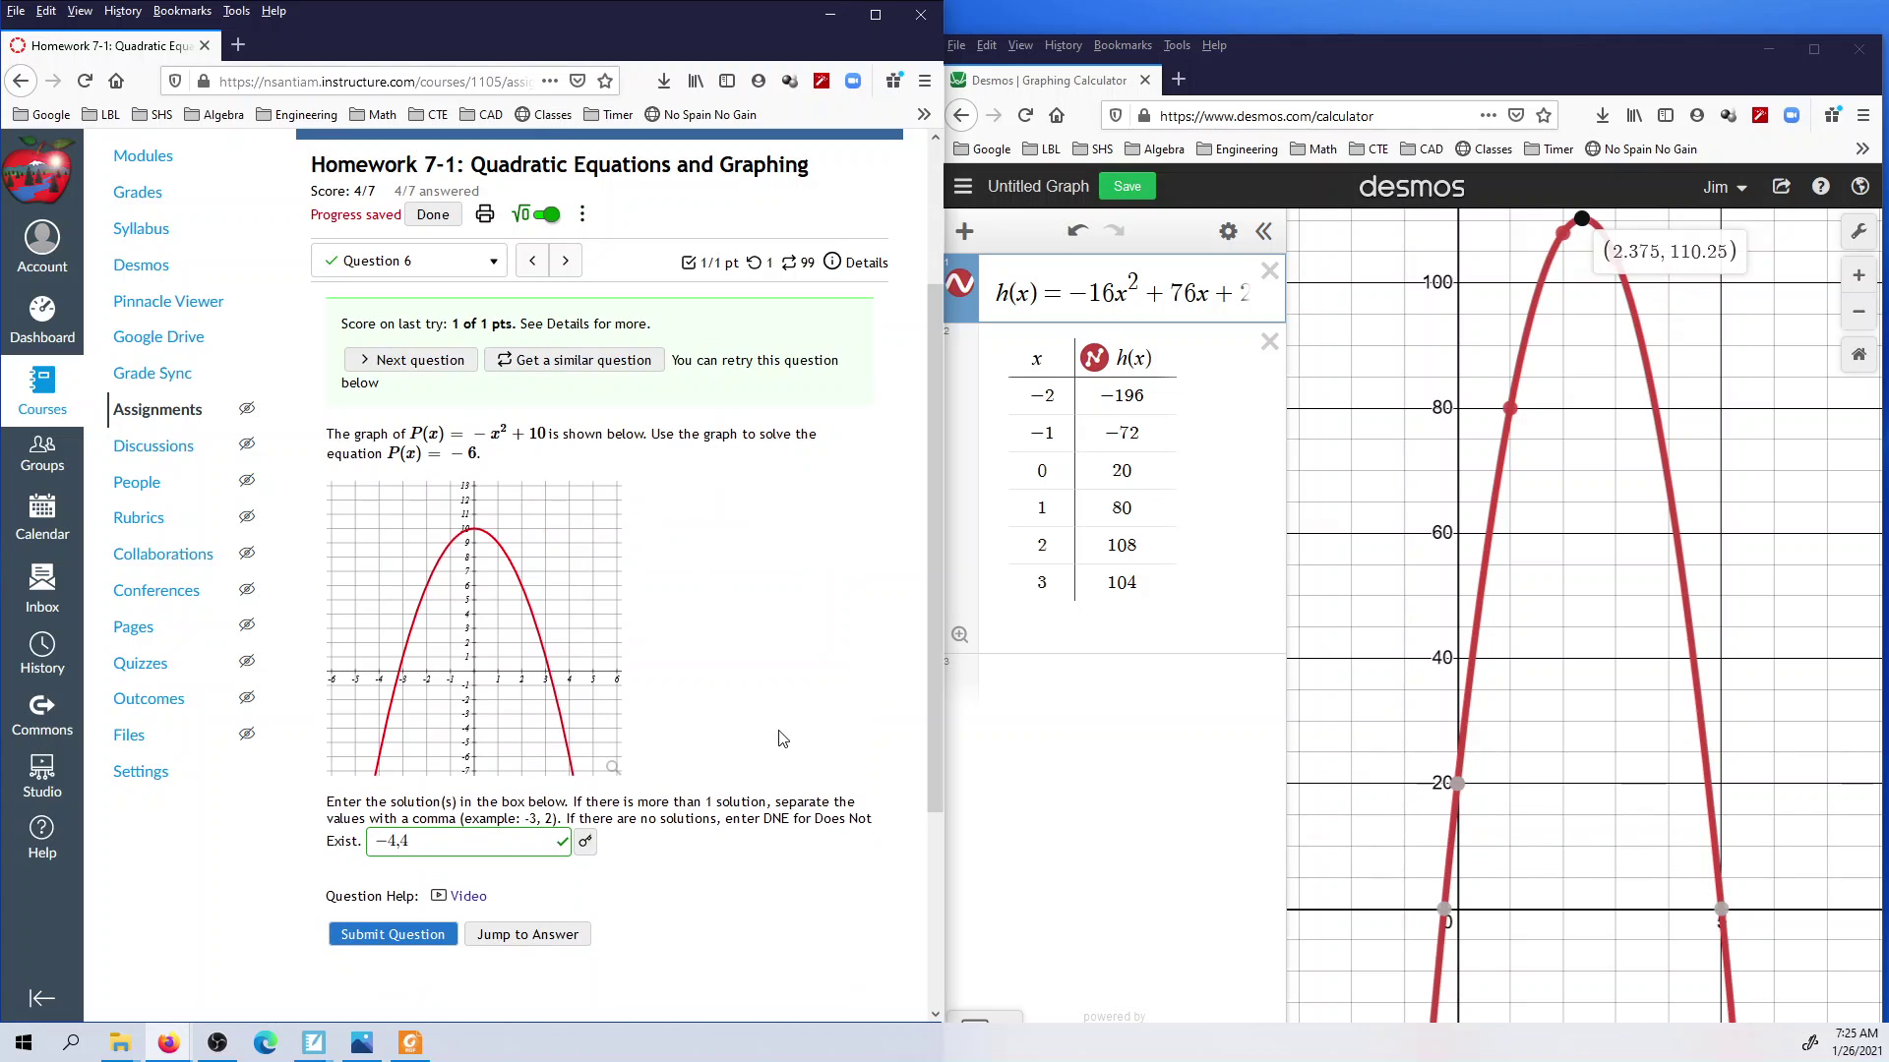
# Step: Return to Question 5 to submit its two answers, and open Question 7
pyautogui.click(532, 260)
pyautogui.click(433, 584)
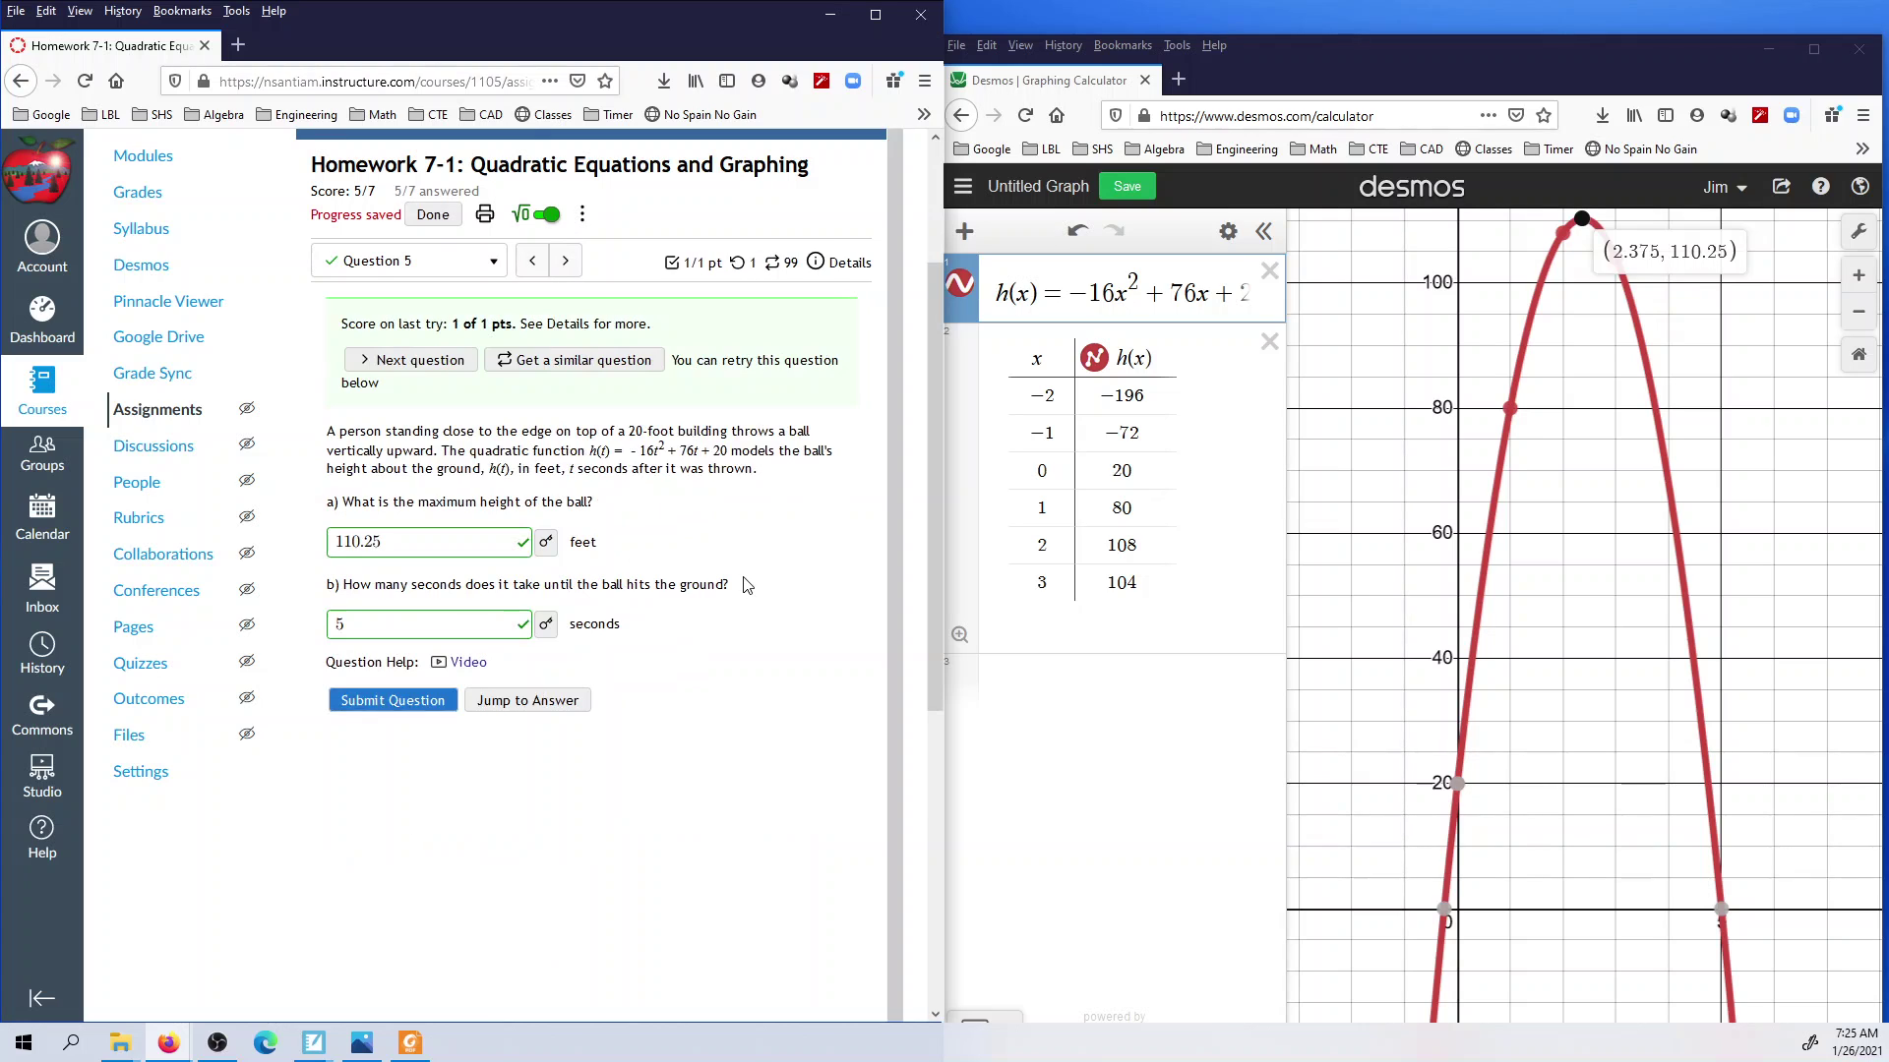
pyautogui.click(565, 261)
pyautogui.click(566, 262)
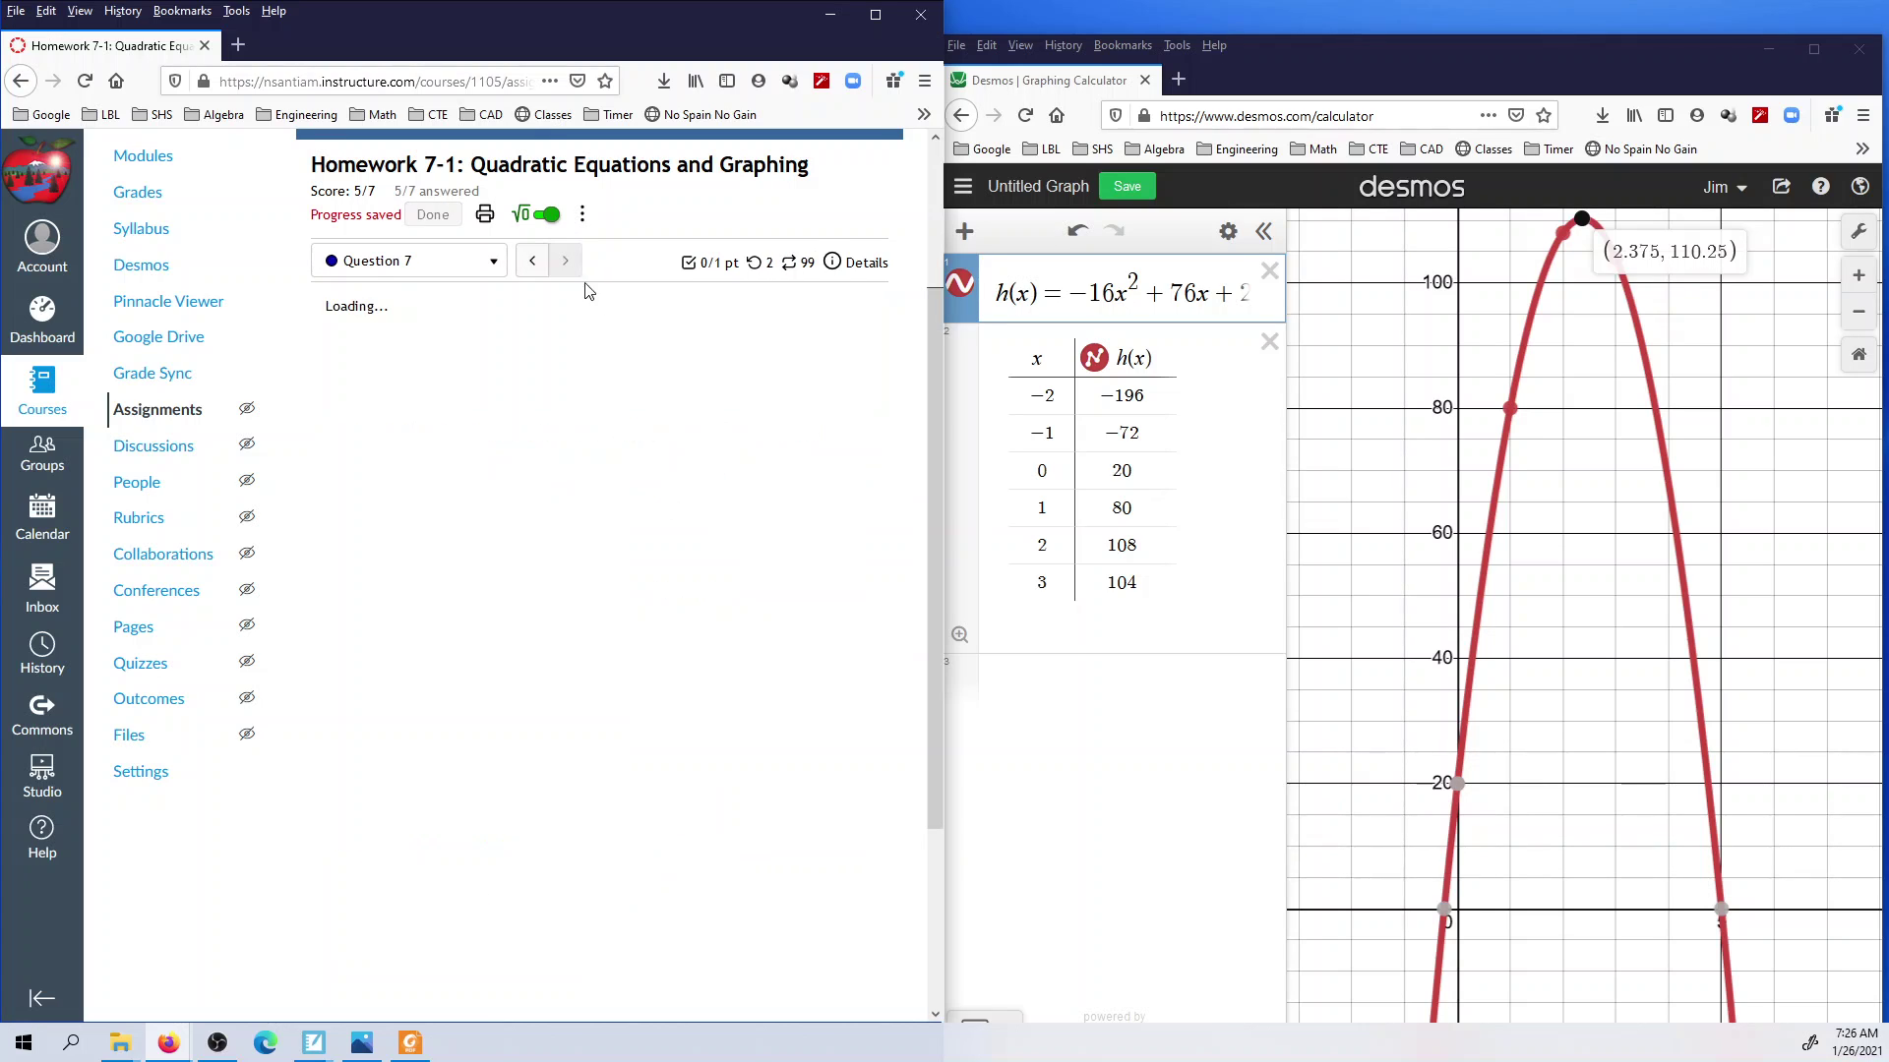